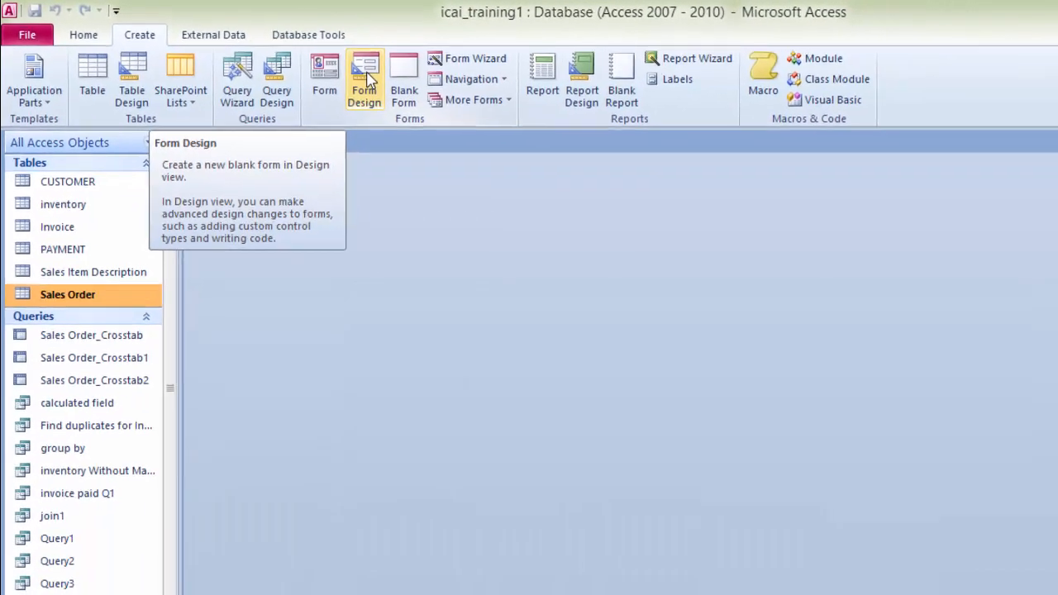
Step: Create a new form in Design view and open the field list with all tables, expanding the Sales Order table
left_click(367, 82)
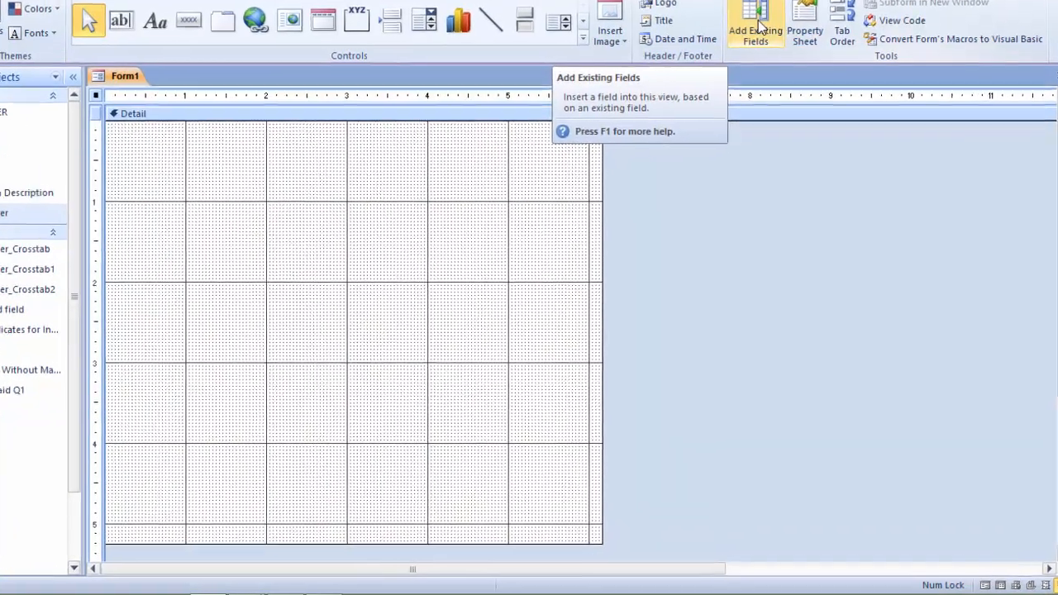
left_click(771, 70)
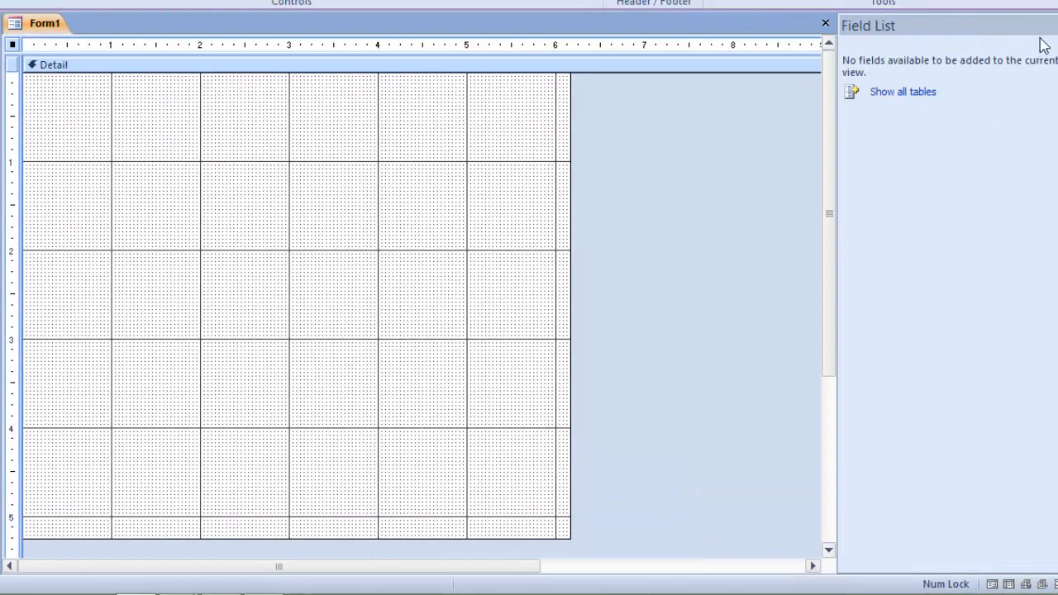
left_click(903, 93)
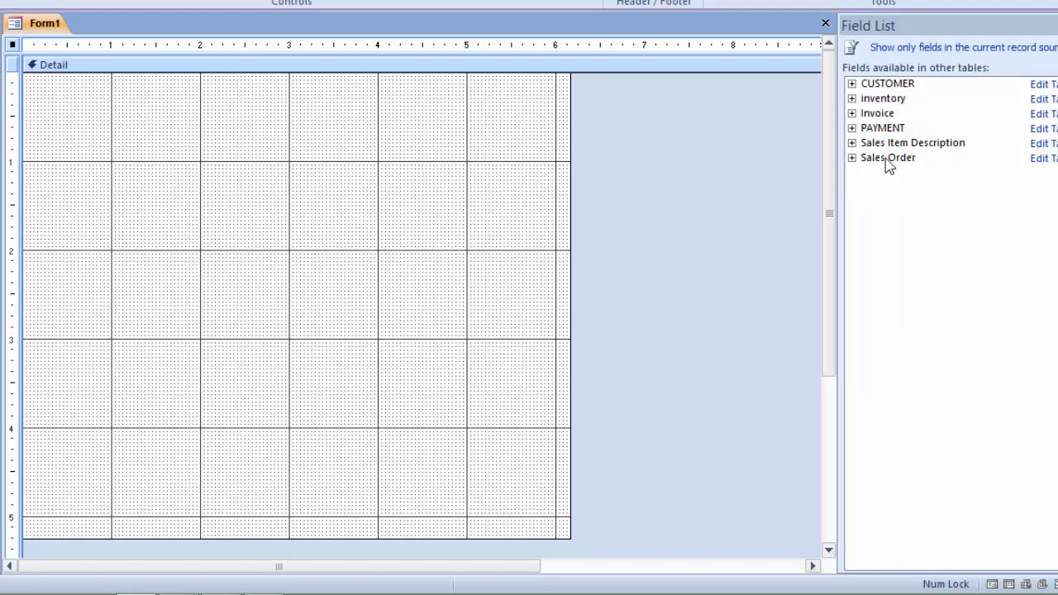
left_click(852, 159)
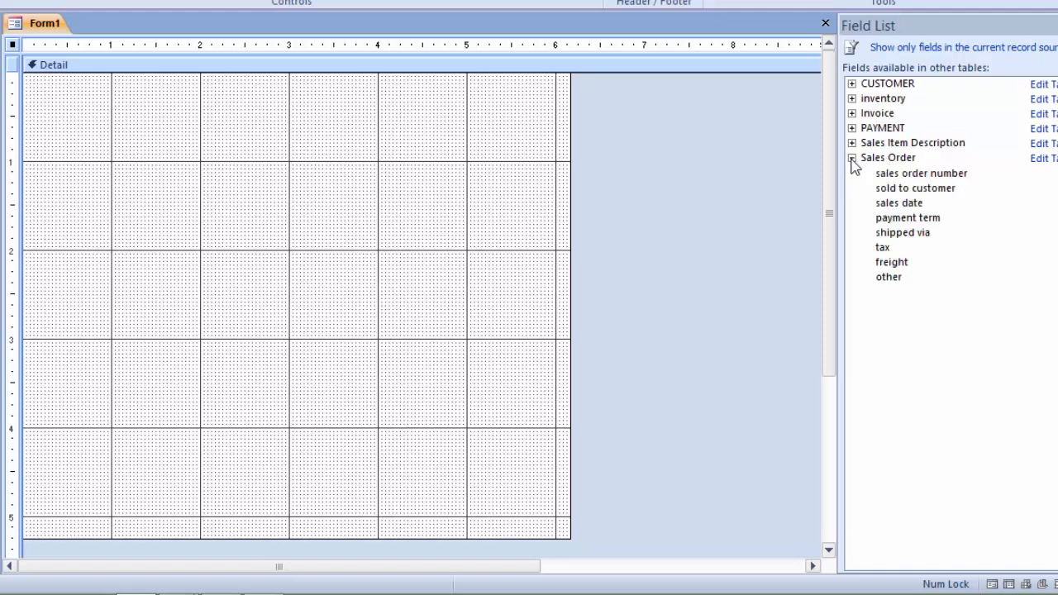
Step: Add all eight Sales Order fields, from sales order number to other, to the form's detail section
double_click(931, 175)
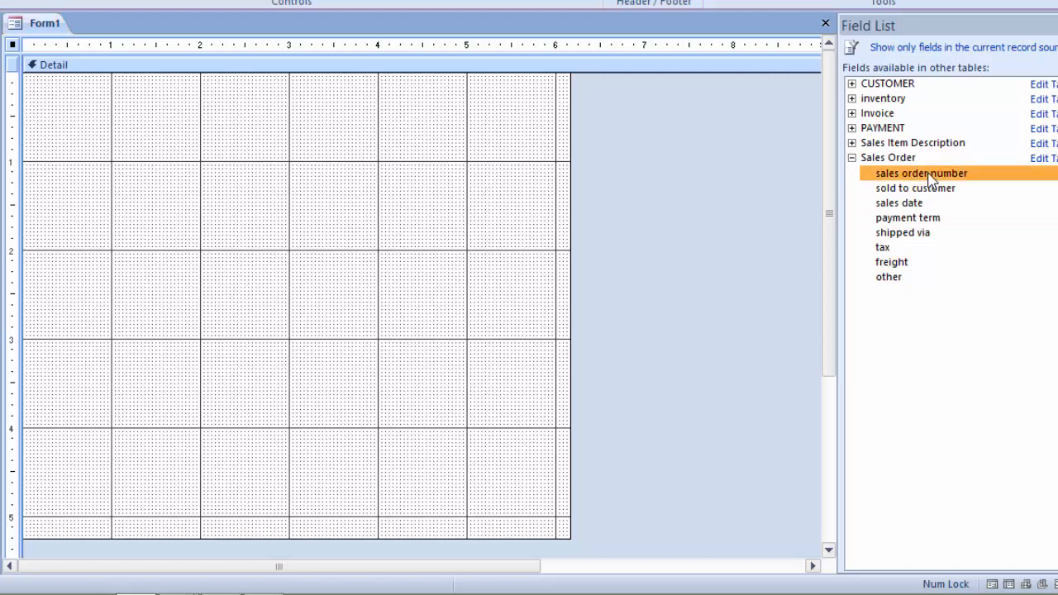
double_click(913, 115)
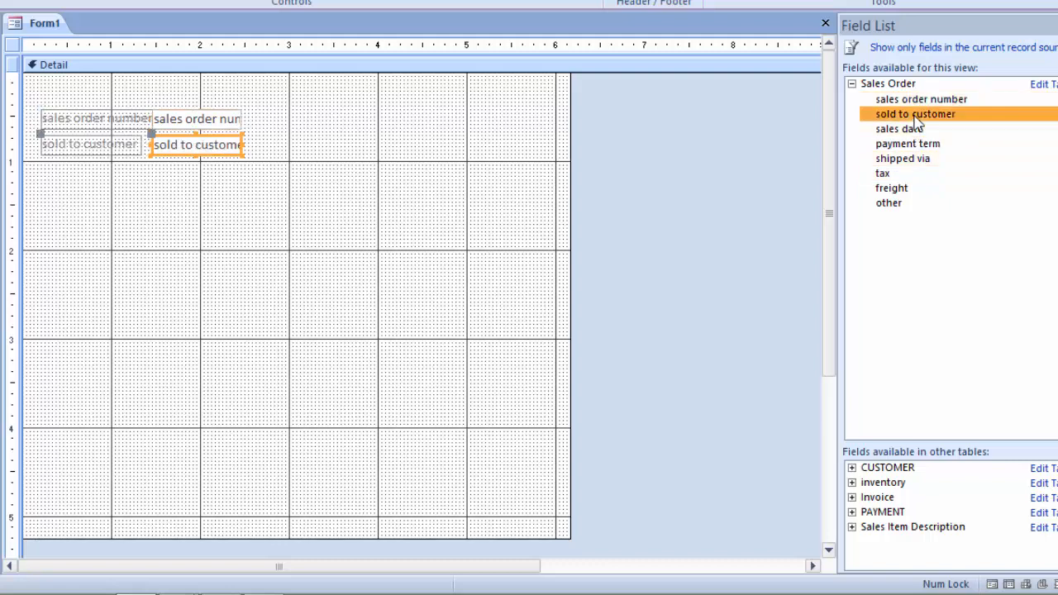
double_click(909, 132)
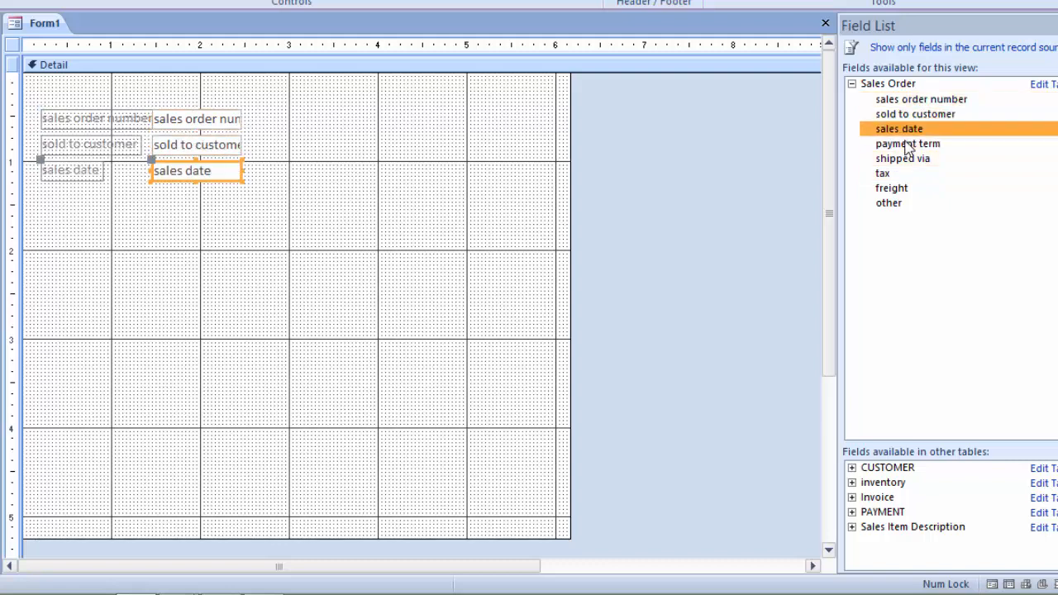
left_click(907, 145)
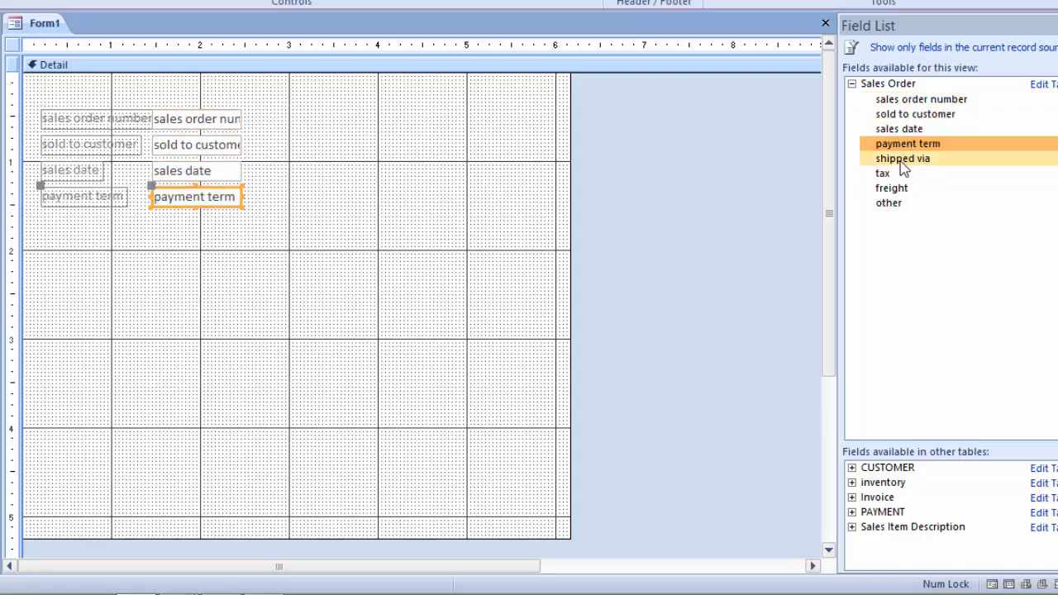
double_click(902, 160)
double_click(884, 173)
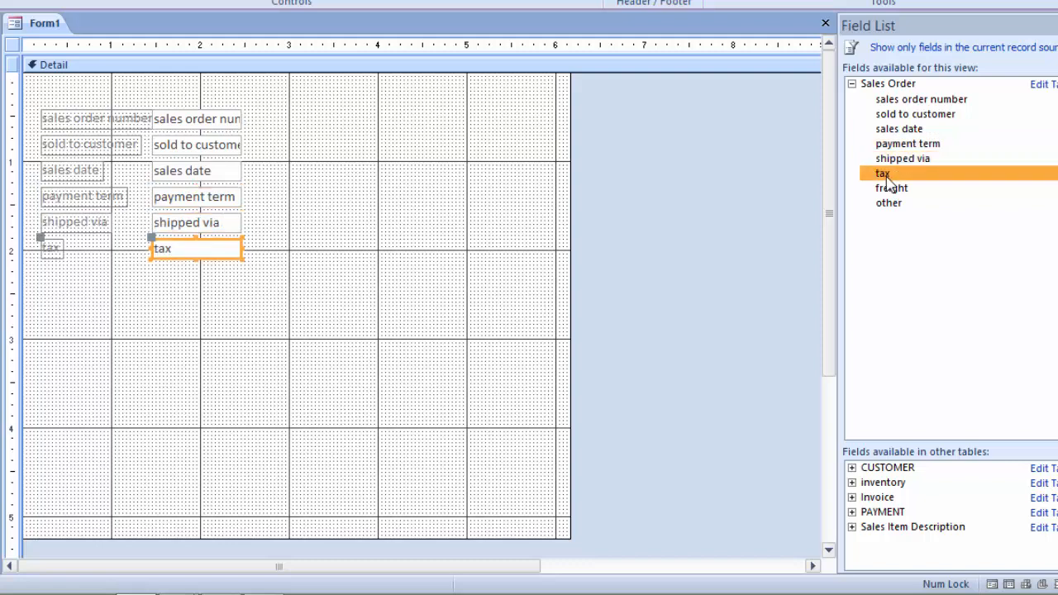
left_click(891, 189)
double_click(890, 205)
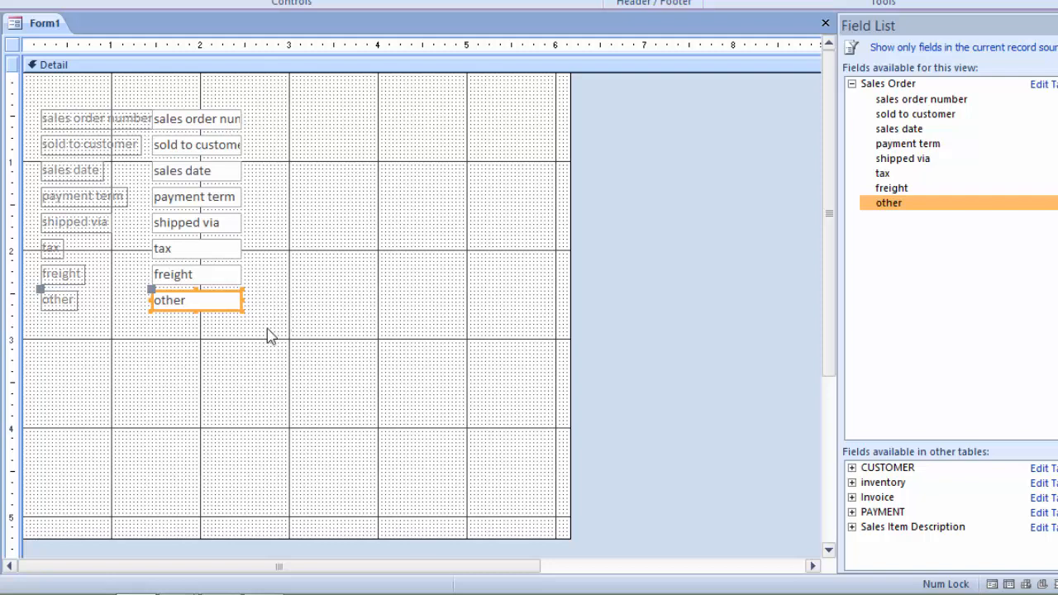
Step: Move the shipped via, tax, freight and other controls up into a second column beside the first four fields
left_click(275, 219)
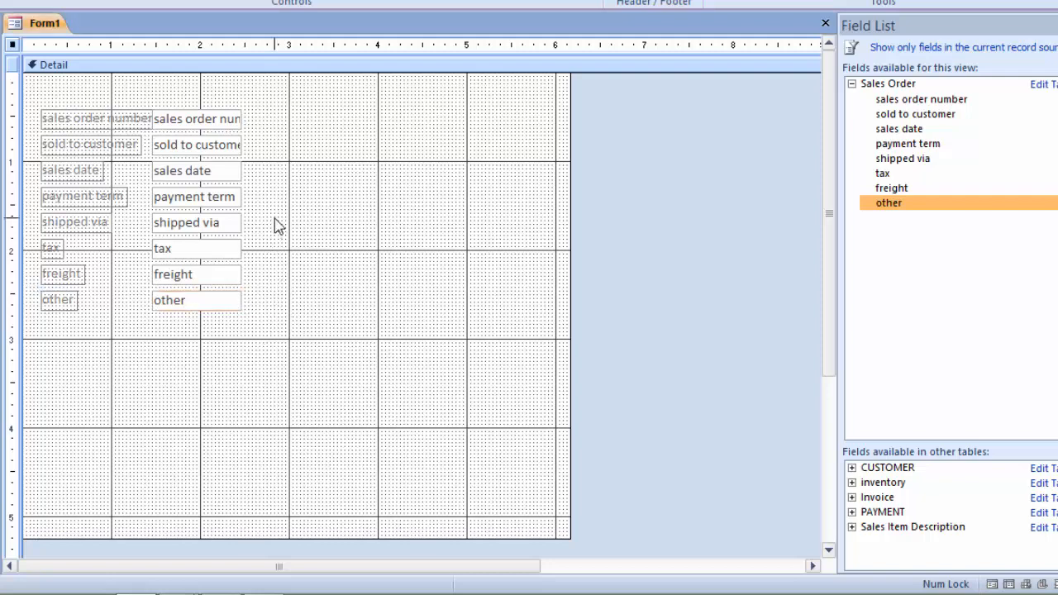
left_click_drag(275, 219, 113, 312)
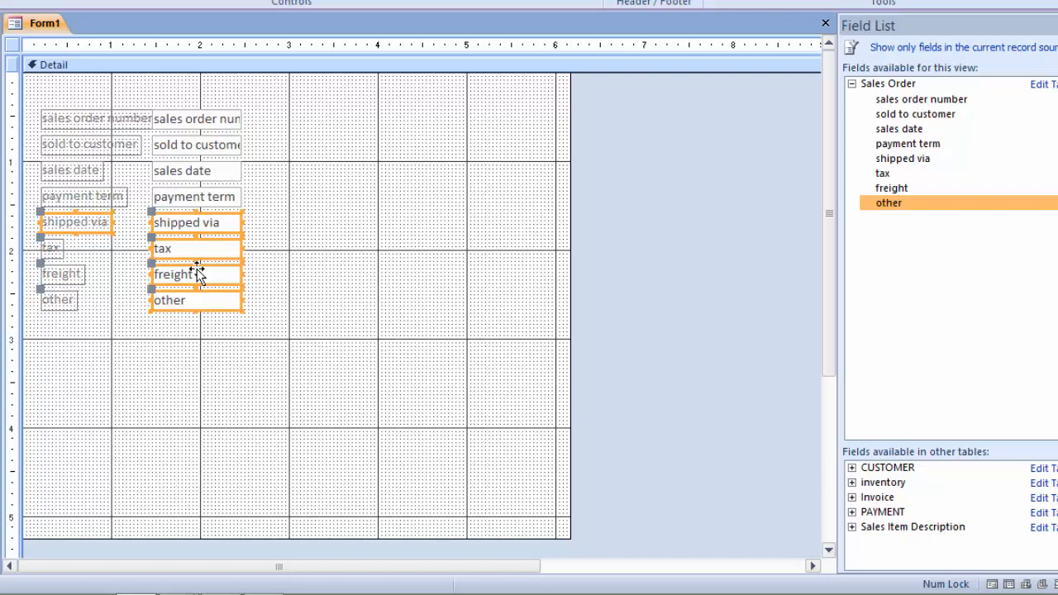
key("Right")
key("Right")
key("Right")
key("Right")
key("Right")
key("Right")
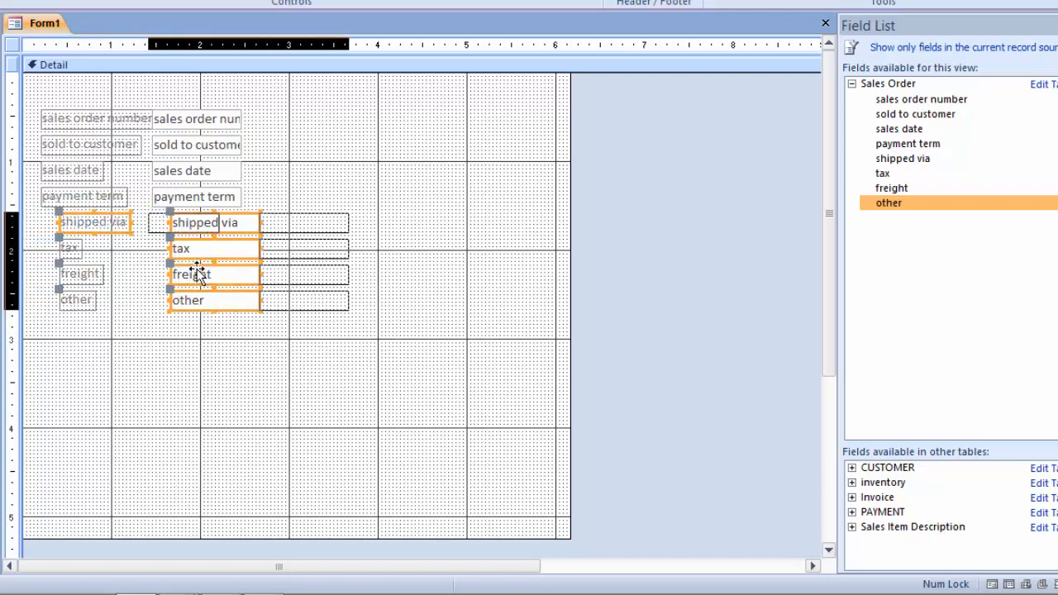
key("Right")
key("Right")
key("Right")
key("Right")
key("Right")
key("Right")
key("Right")
key("Right")
key("Right")
key("Right")
key("Right")
key("Right")
key("Right")
key("Right")
key("Right")
key("Right")
key("Right")
key("Right")
key("Right")
key("Right")
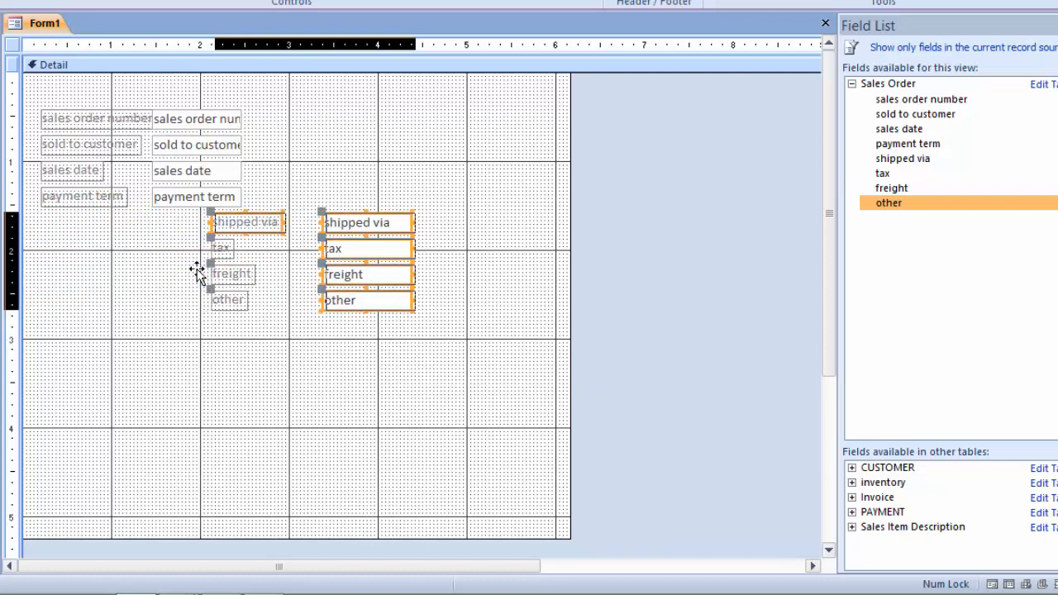
key("Right")
key("Right")
key("Right")
key("Right")
key("Right")
key("Right")
key("Right")
key("Right")
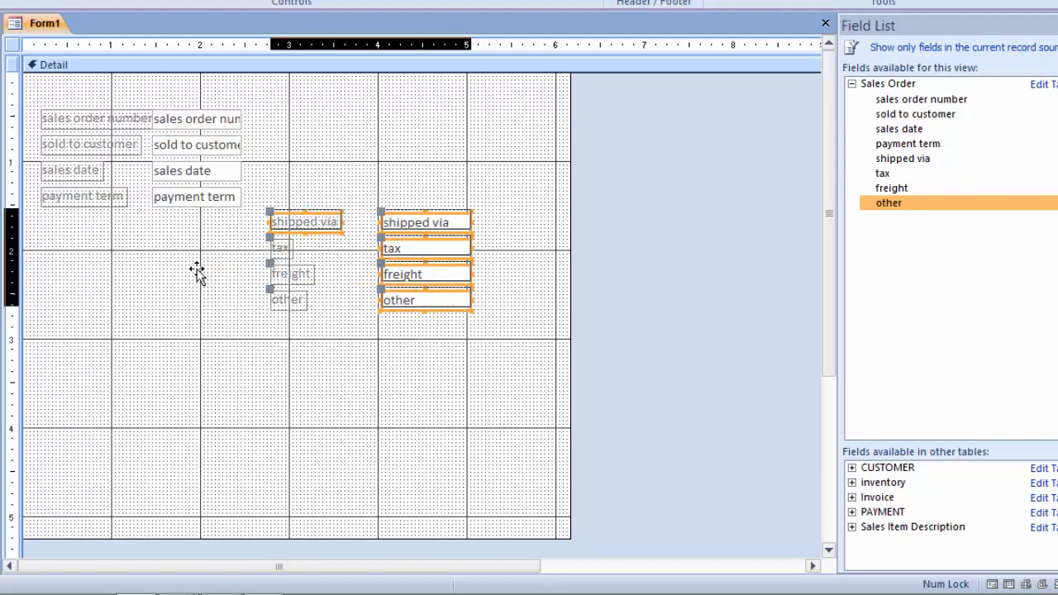
key("Up")
key("Up")
key("Up")
key("Up")
key("Up")
key("Up")
key("Up")
key("Up")
key("Up")
key("Up")
key("Up")
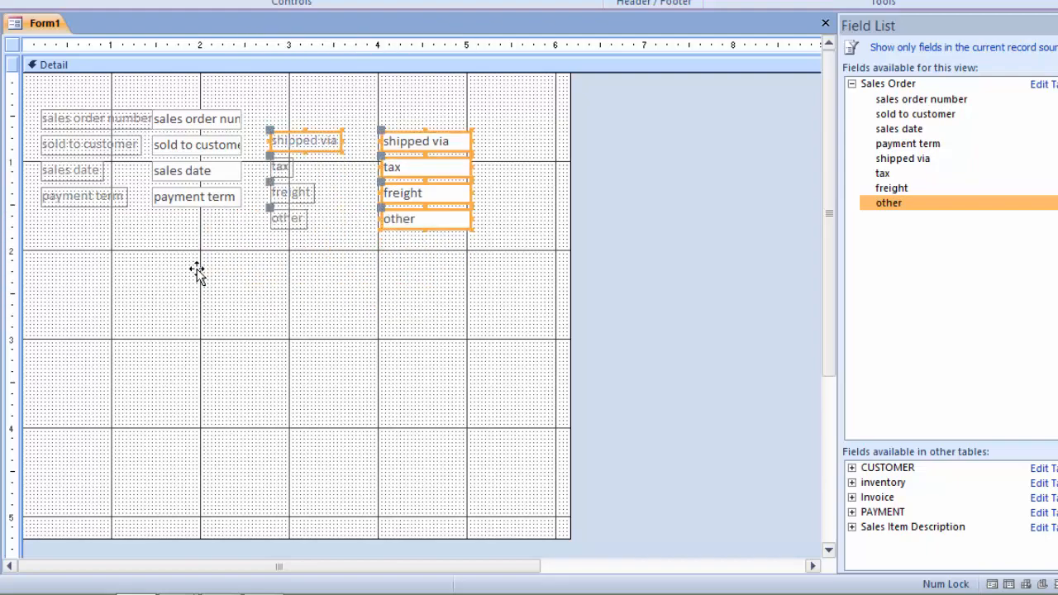
key("Up")
key("Up")
key("Up")
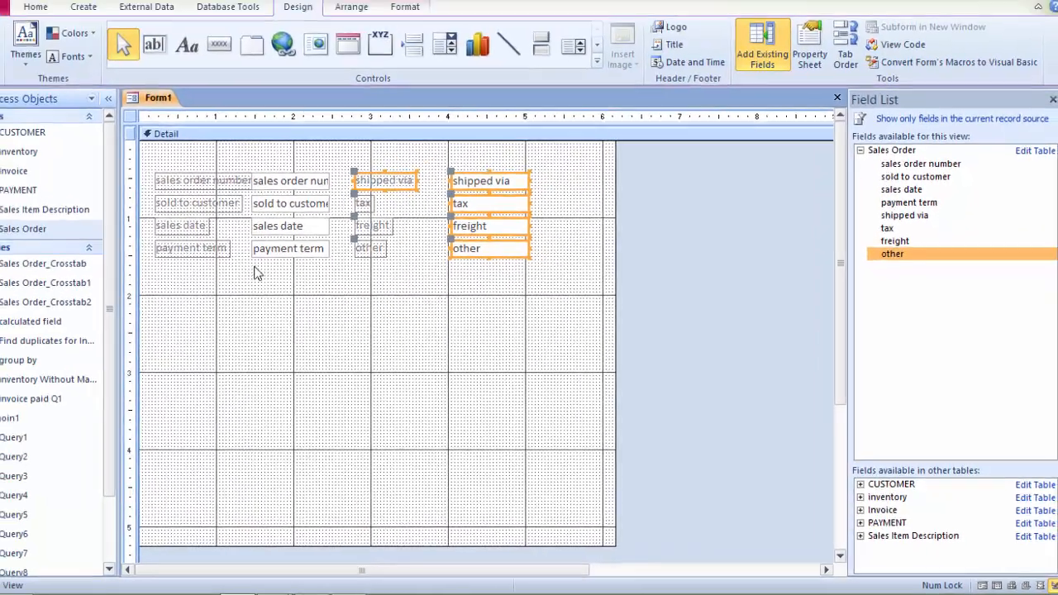
Step: Draw a label across the top of the detail section reading SALES ORDER
left_click(259, 279)
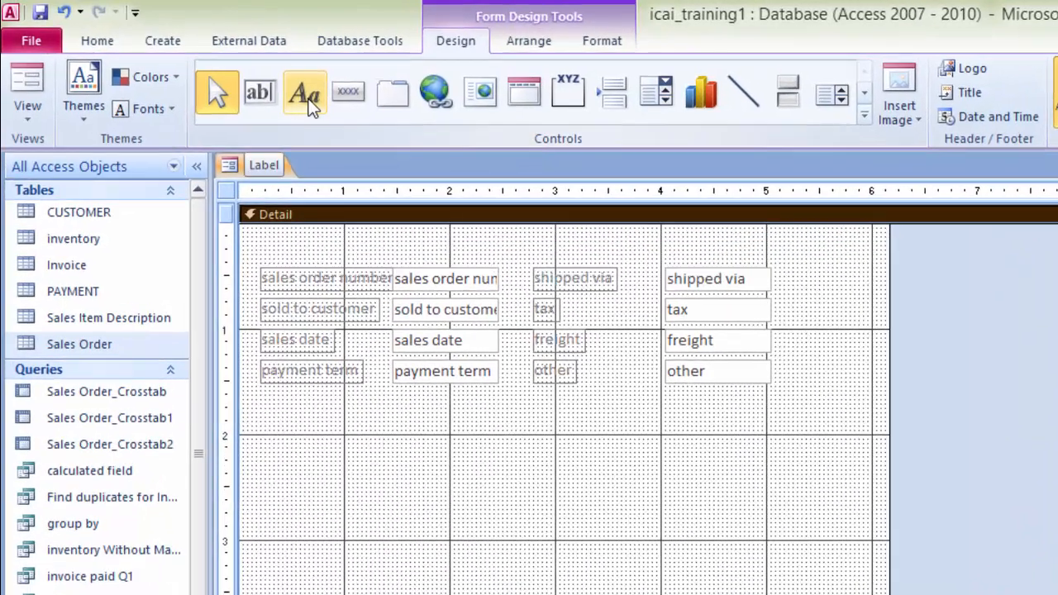
left_click(310, 107)
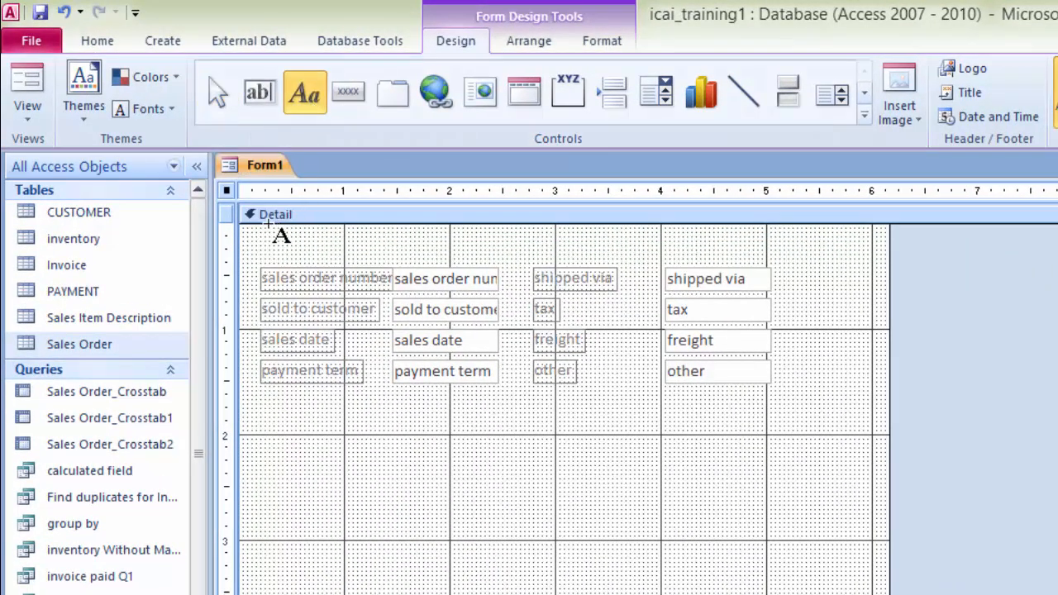
left_click_drag(239, 224, 880, 269)
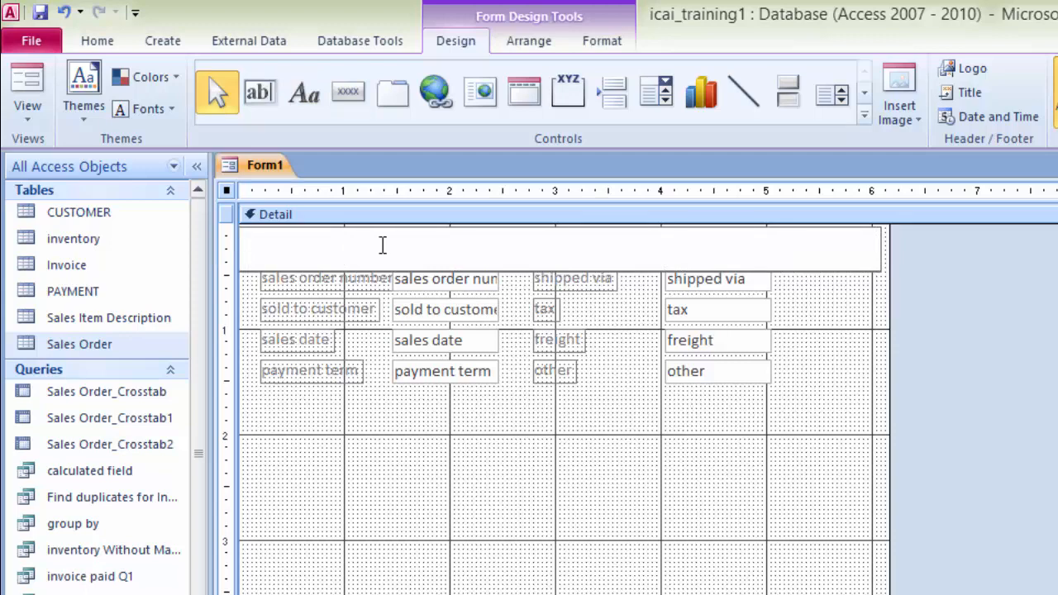
type("SALES ORDER")
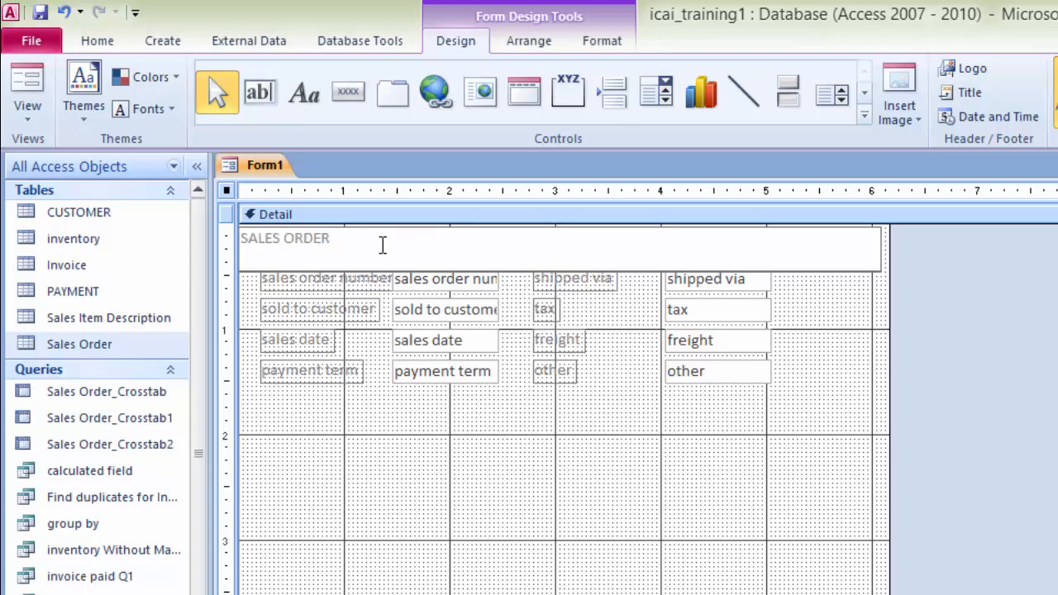
left_click(805, 408)
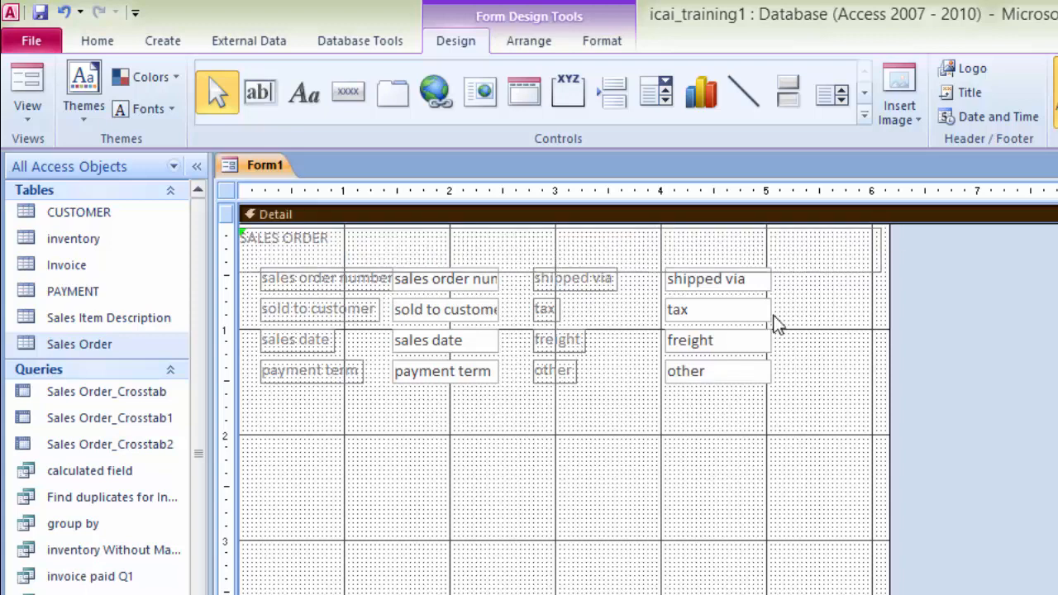
Step: Set the SALES ORDER label's font size to 22 and its text colour to white
left_click(809, 271)
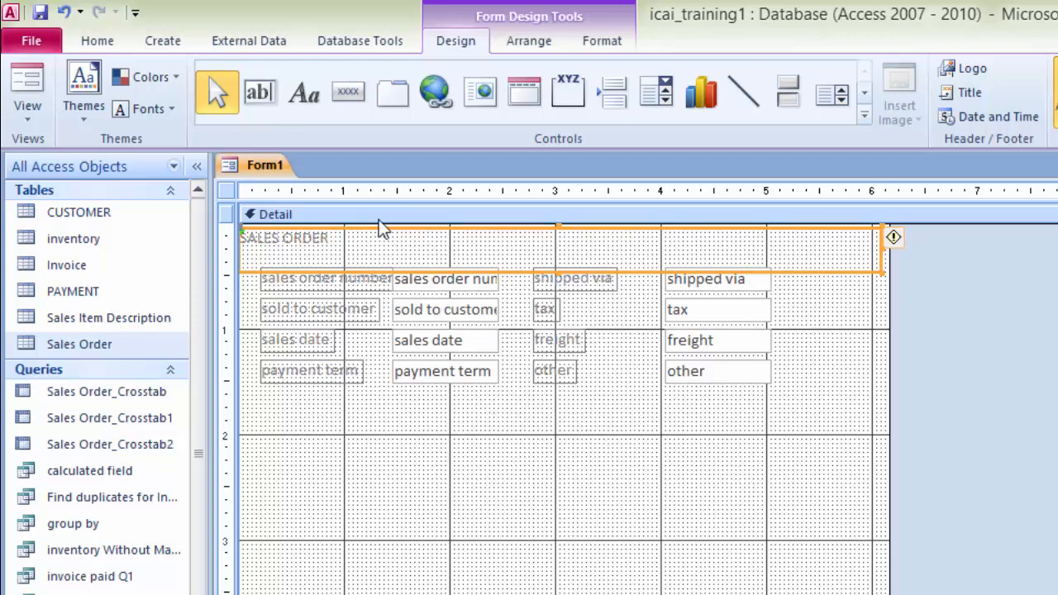
left_click(601, 41)
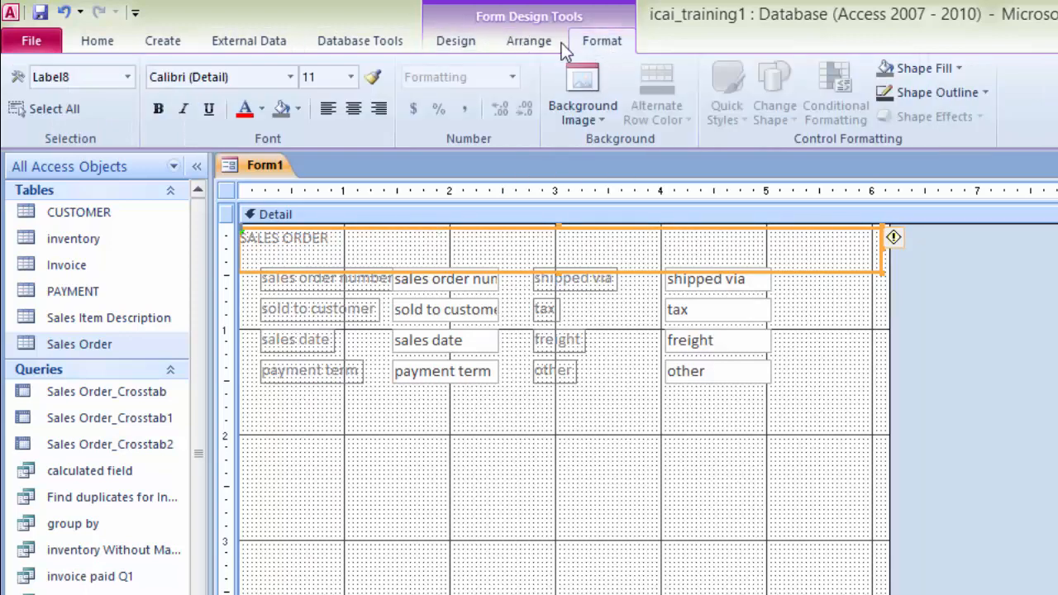
left_click(352, 77)
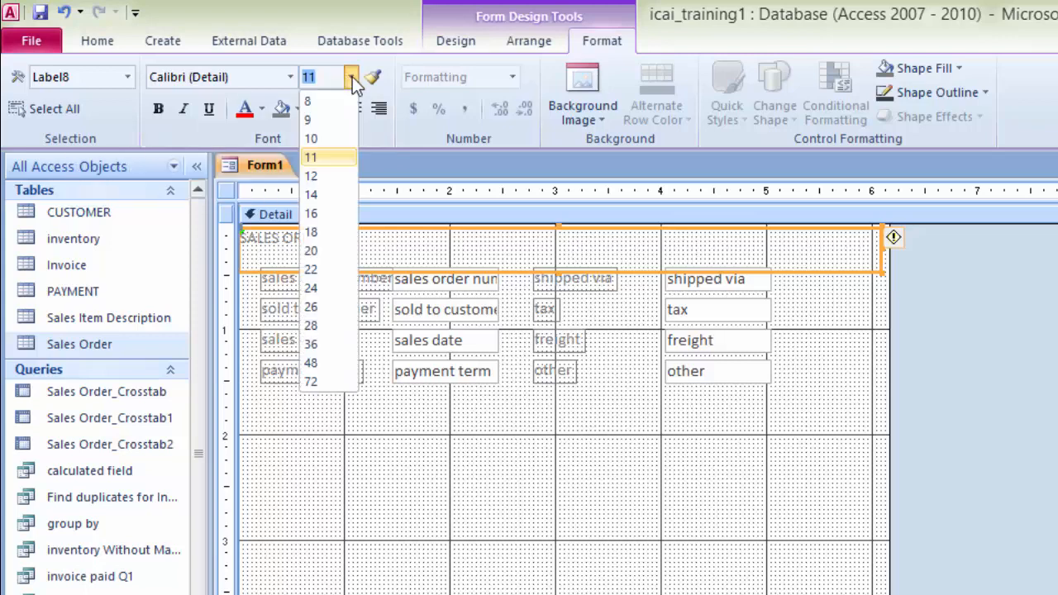
left_click(314, 272)
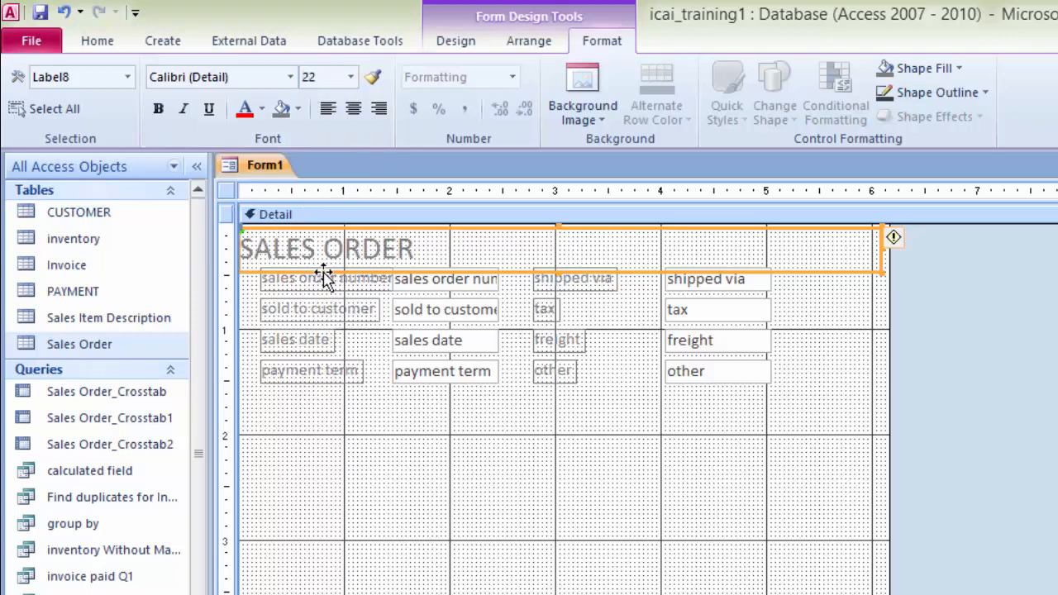
left_click(261, 109)
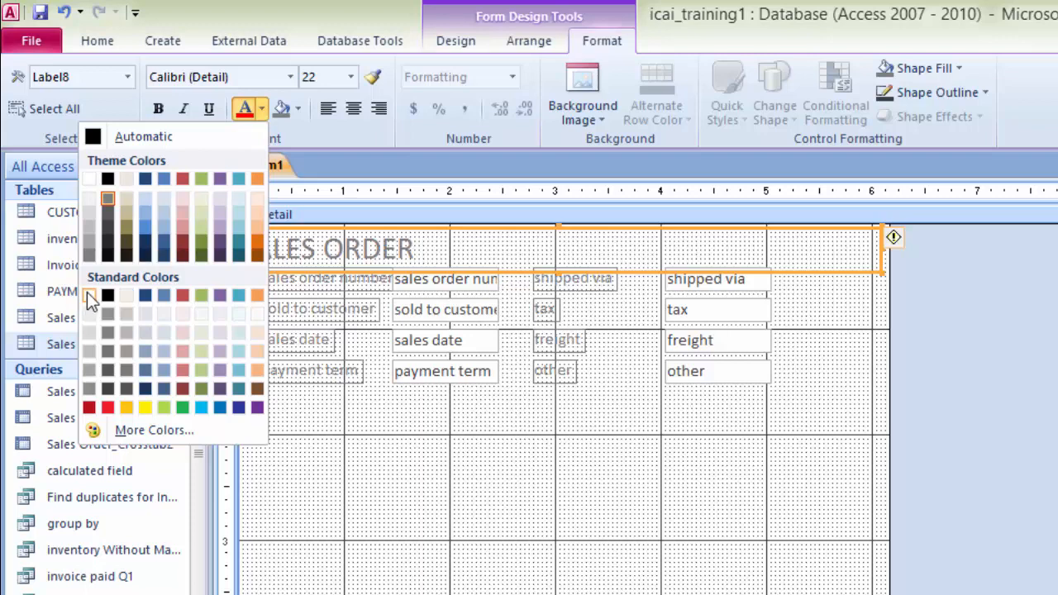
left_click(88, 179)
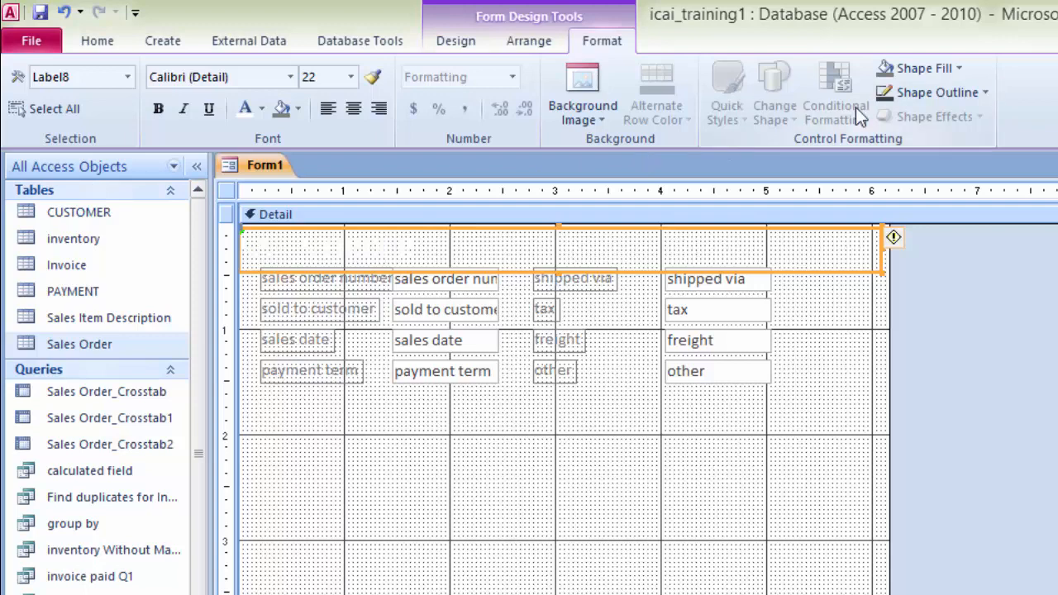
Step: Fill the title label with light orange and center its text
left_click(960, 69)
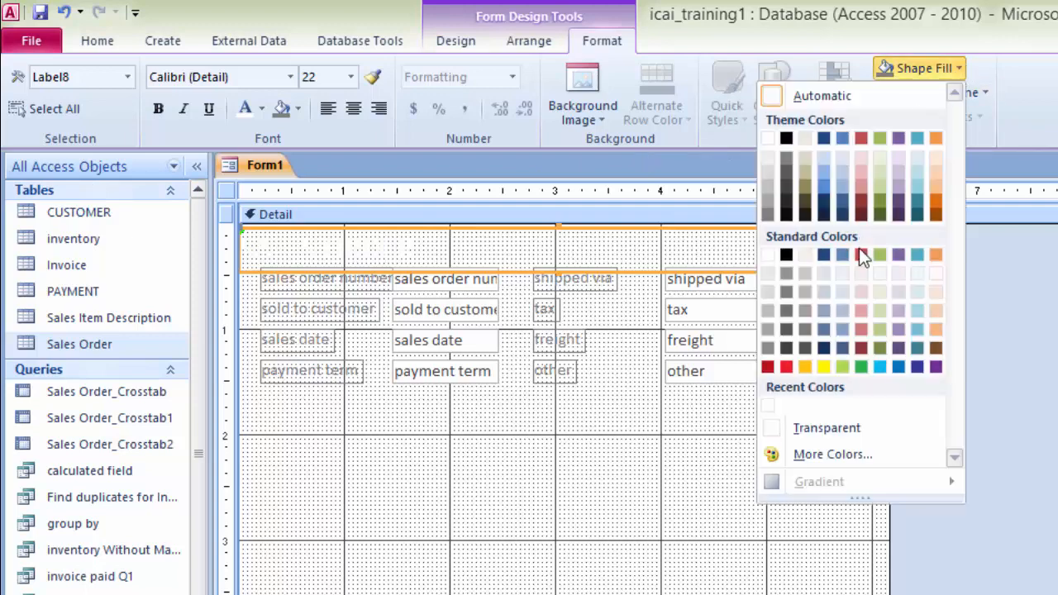
left_click(936, 312)
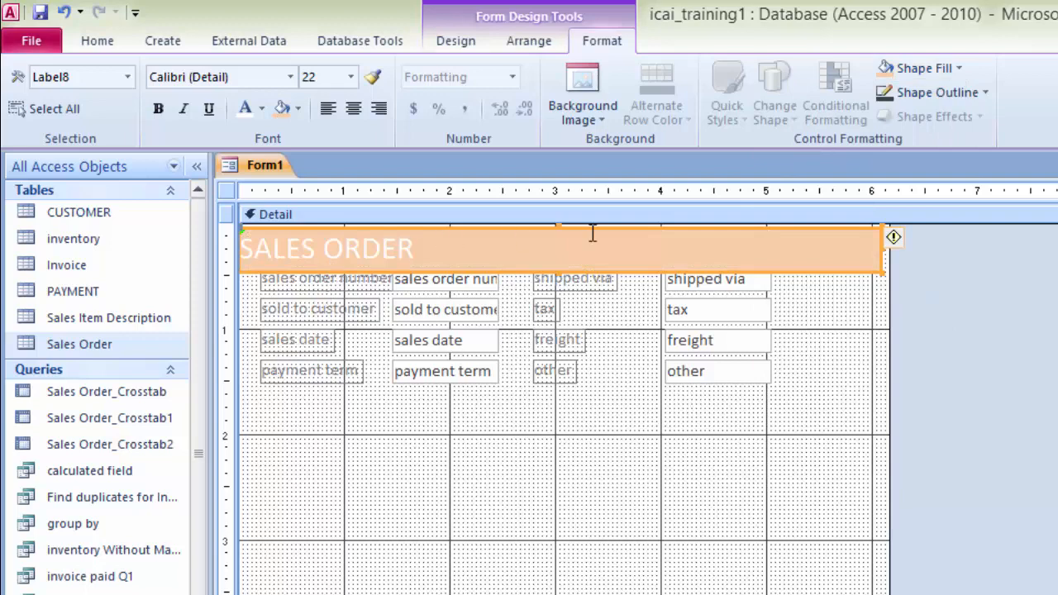
left_click(354, 115)
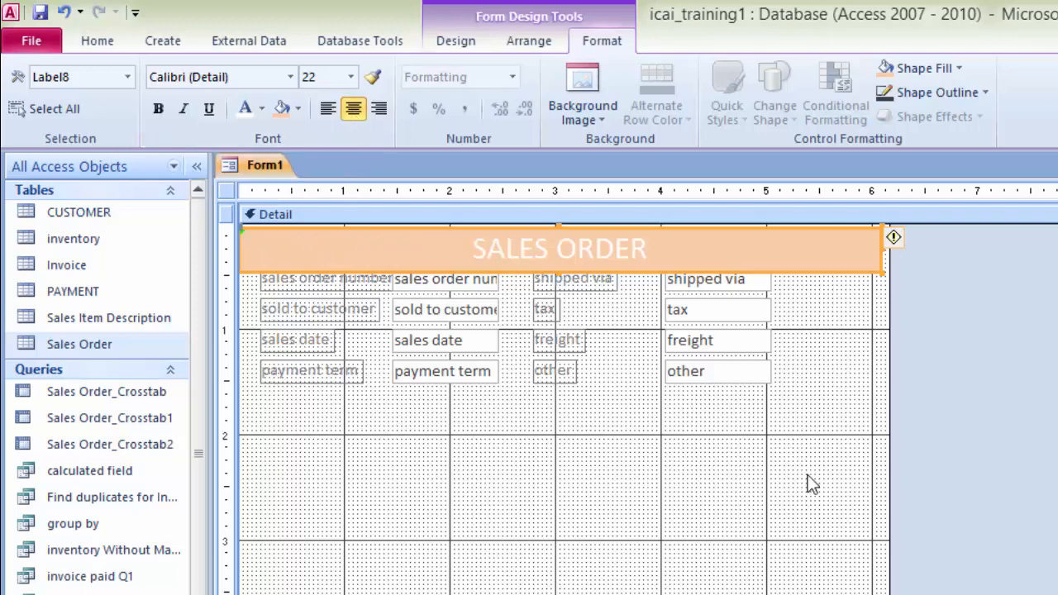
Step: Select all field controls and shift them slightly down and right below the title
left_click_drag(821, 395, 274, 280)
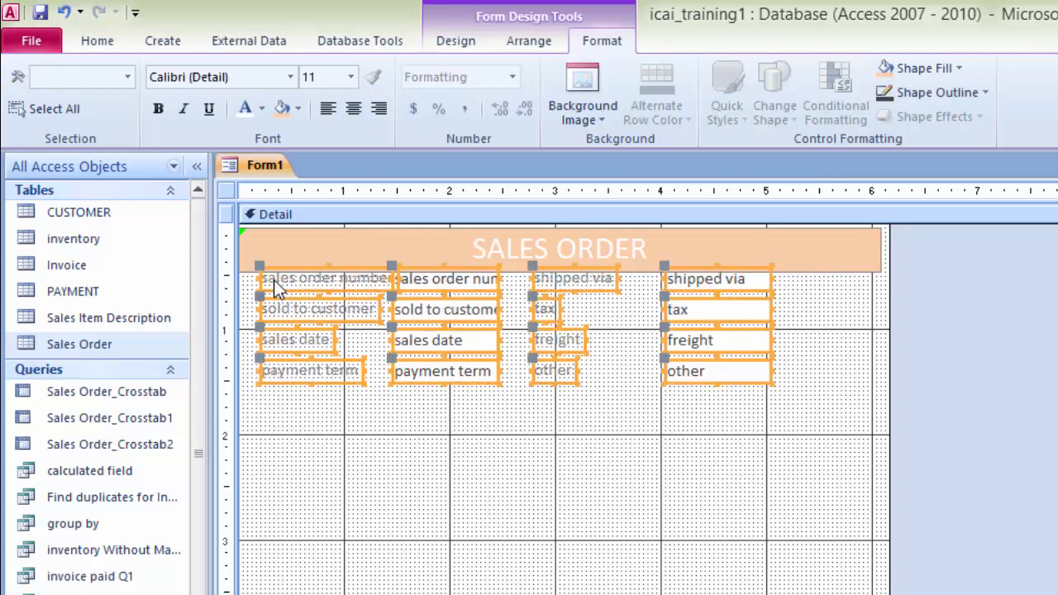
left_click_drag(274, 280, 275, 288)
key("Down")
key("Right")
key("Right")
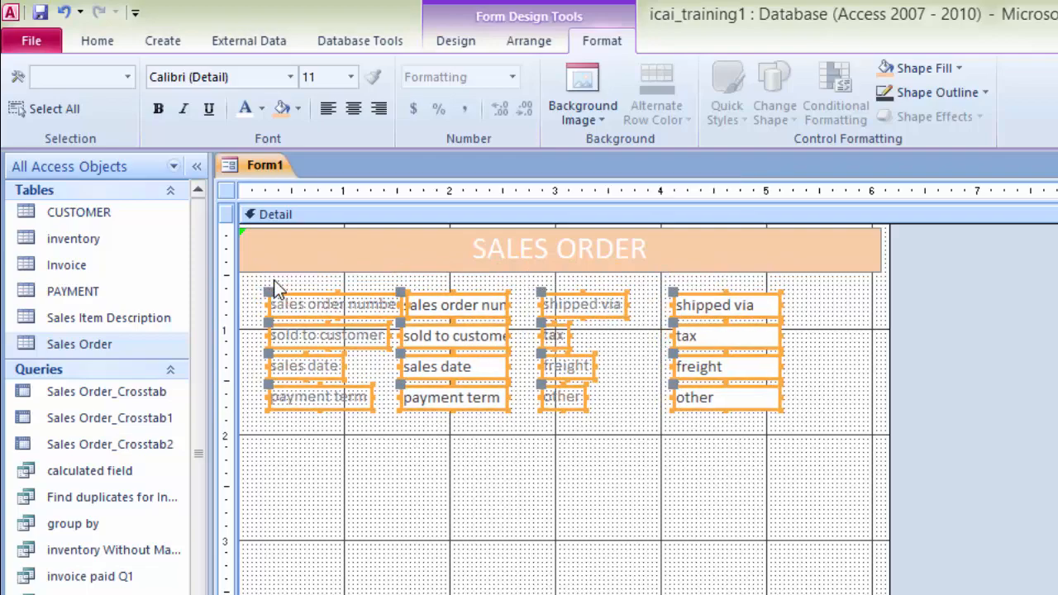
left_click(489, 449)
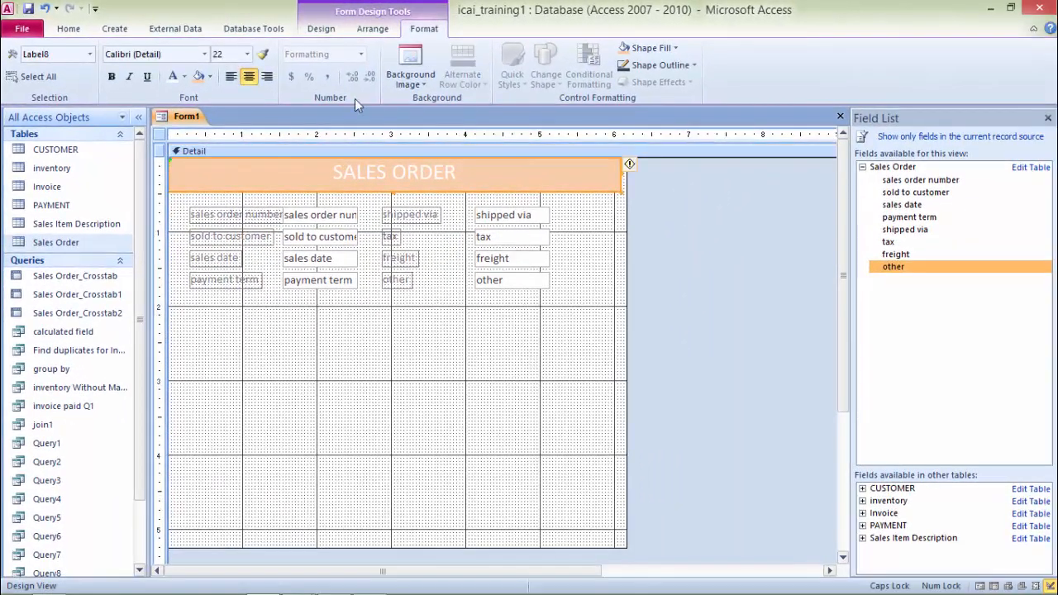
left_click(321, 29)
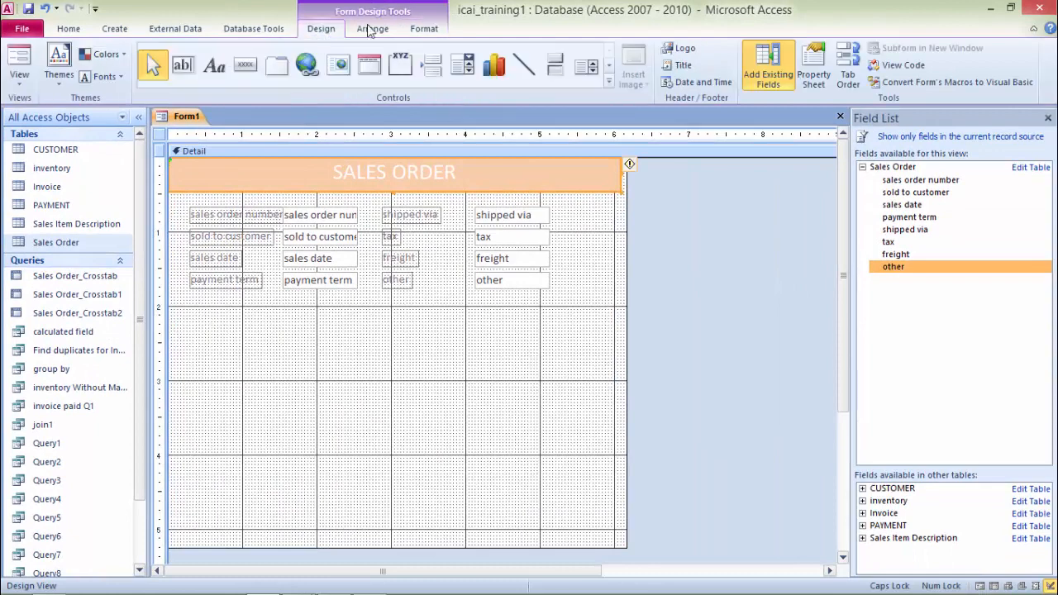
Step: Draw a rectangle enclosing all the field controls below the title
left_click(609, 85)
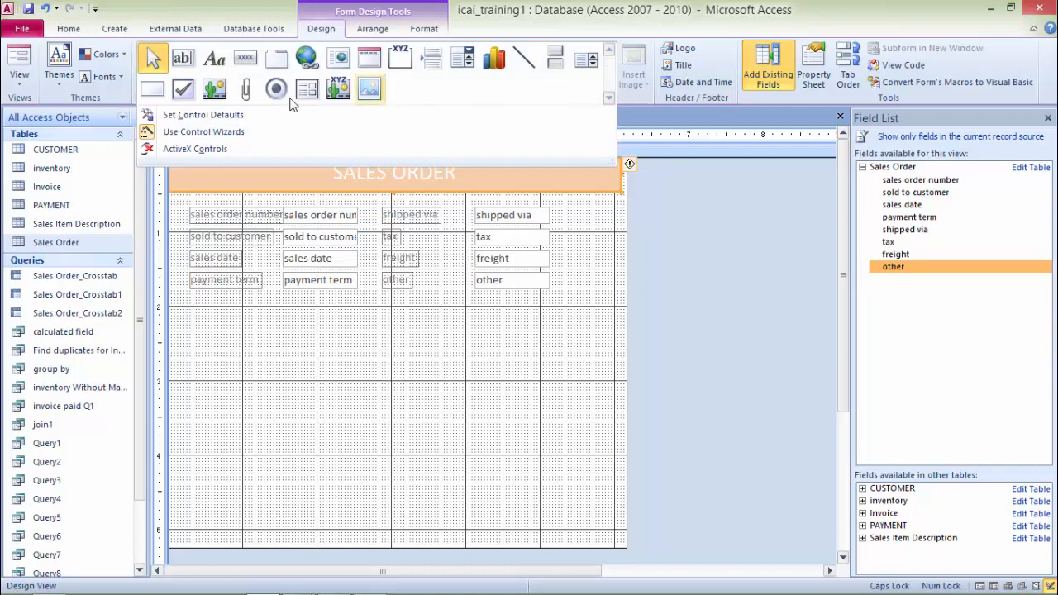
left_click(152, 91)
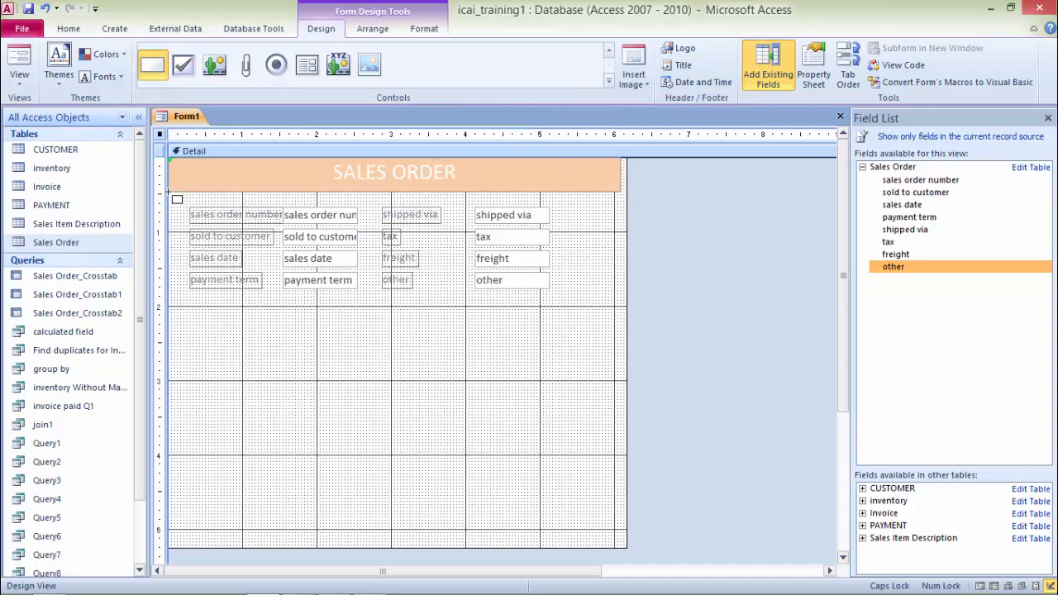
left_click_drag(169, 191, 621, 304)
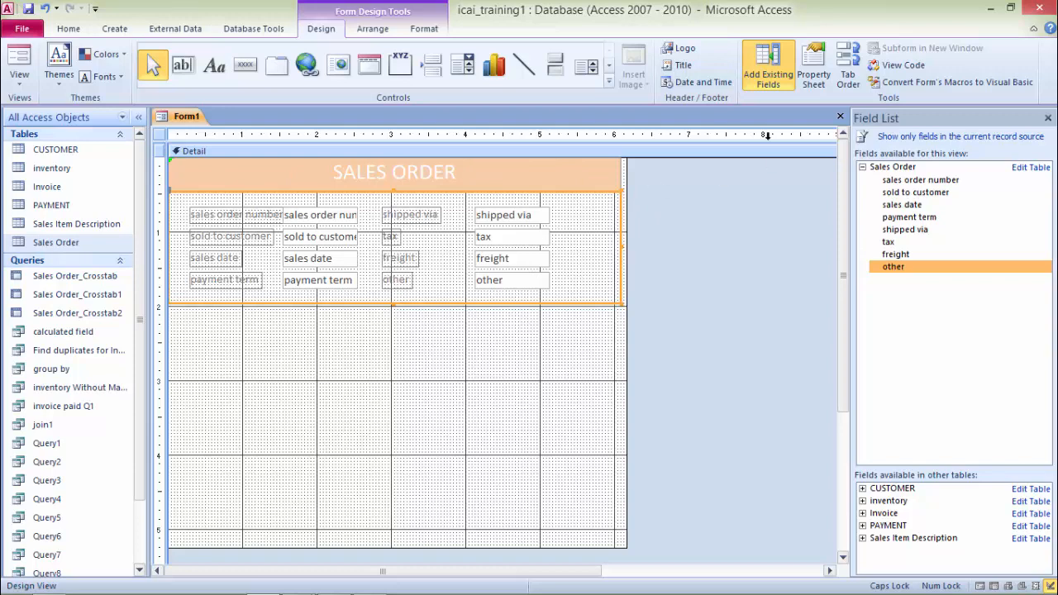
Step: Fill the rectangle with light green and send it behind the field controls
left_click(425, 30)
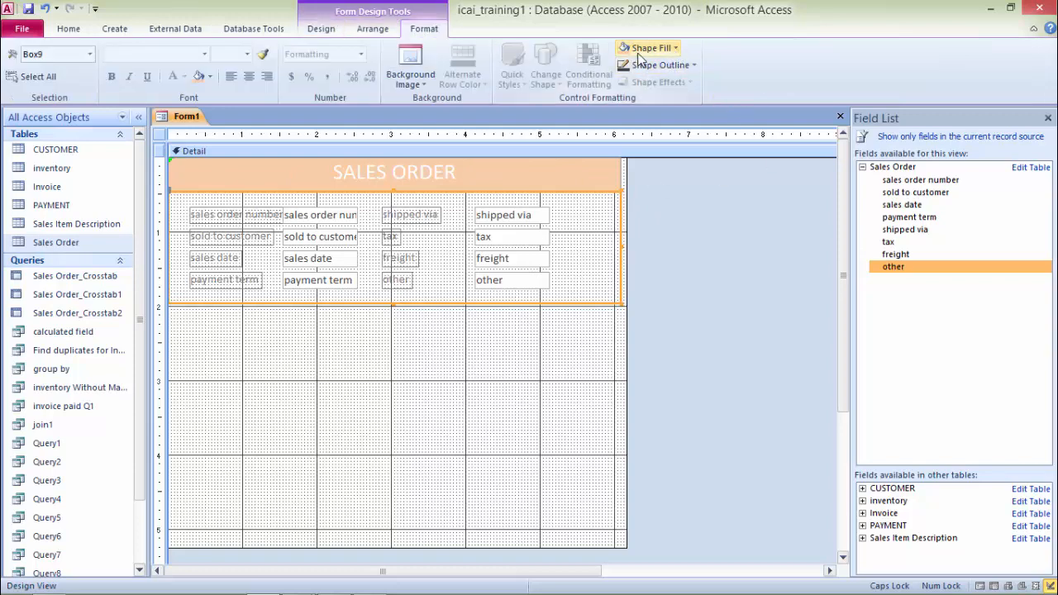
left_click(674, 48)
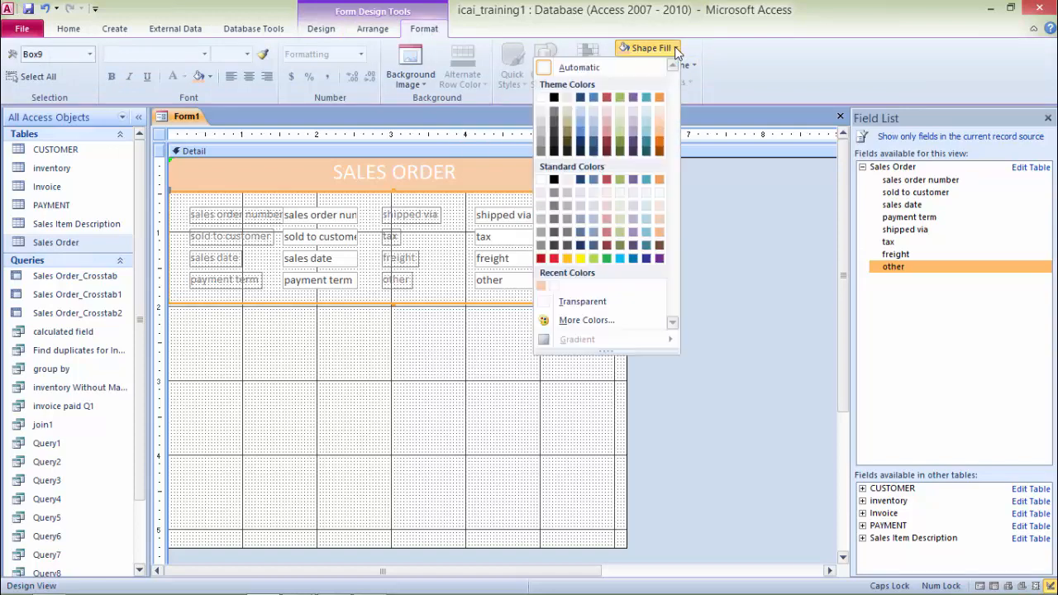
left_click(620, 220)
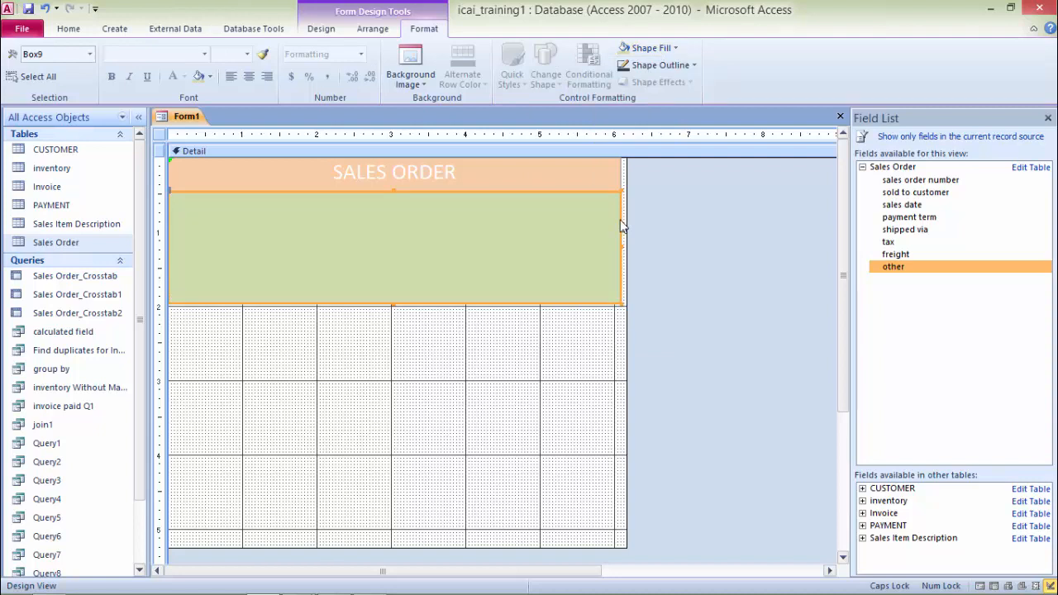
left_click(372, 30)
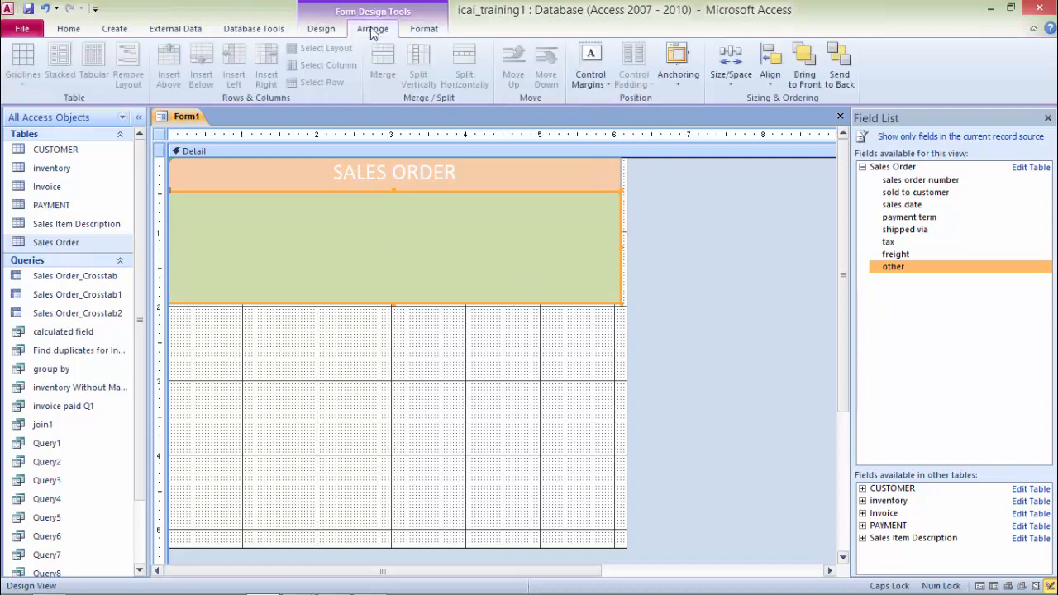
left_click(841, 76)
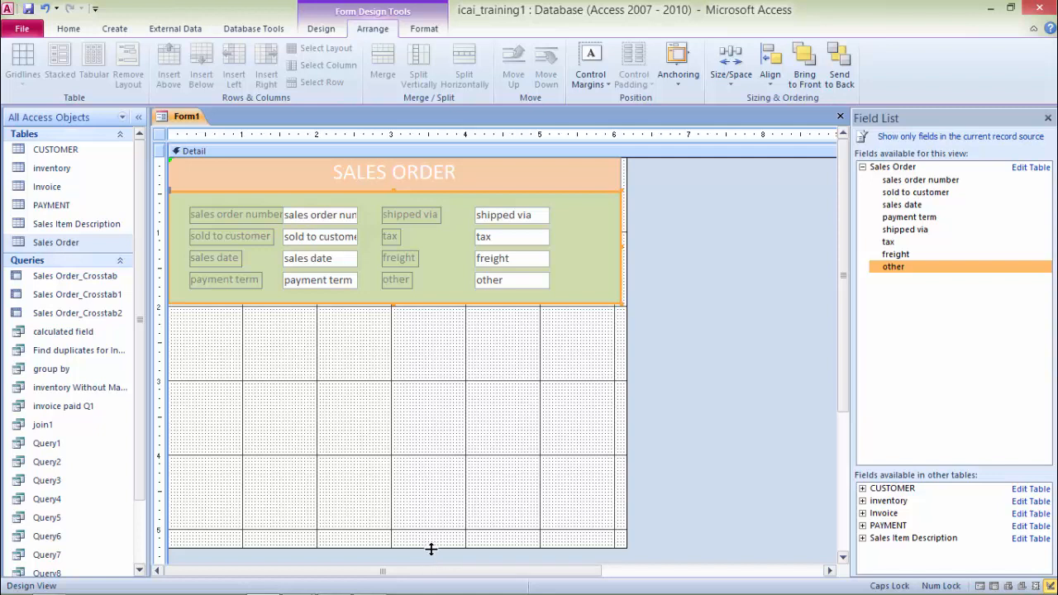
Step: Shrink the detail section so it ends at the rectangle's bottom and right edges
left_click_drag(430, 549, 438, 303)
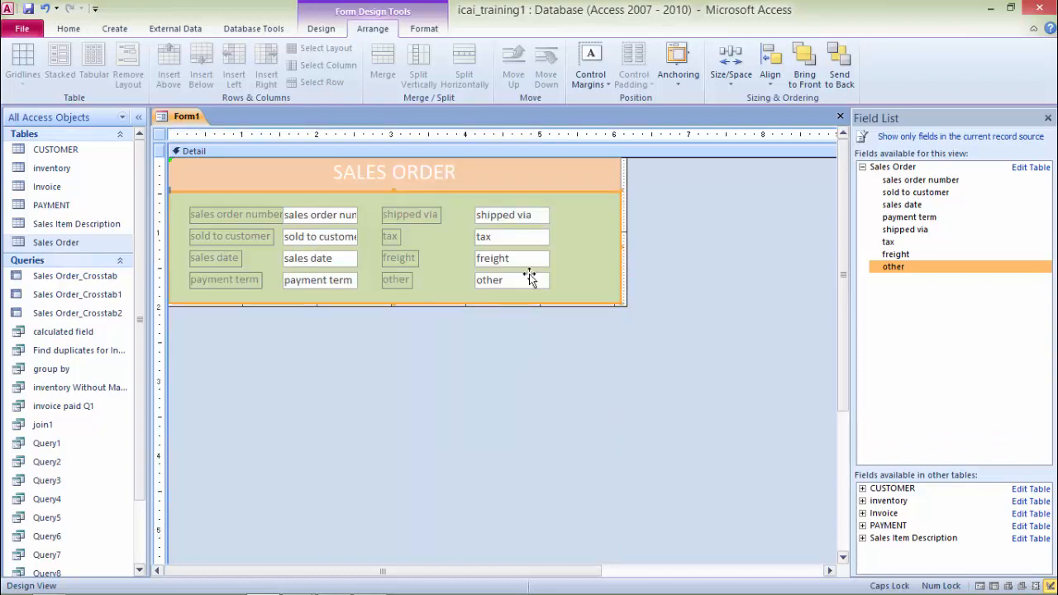
left_click_drag(627, 222, 619, 224)
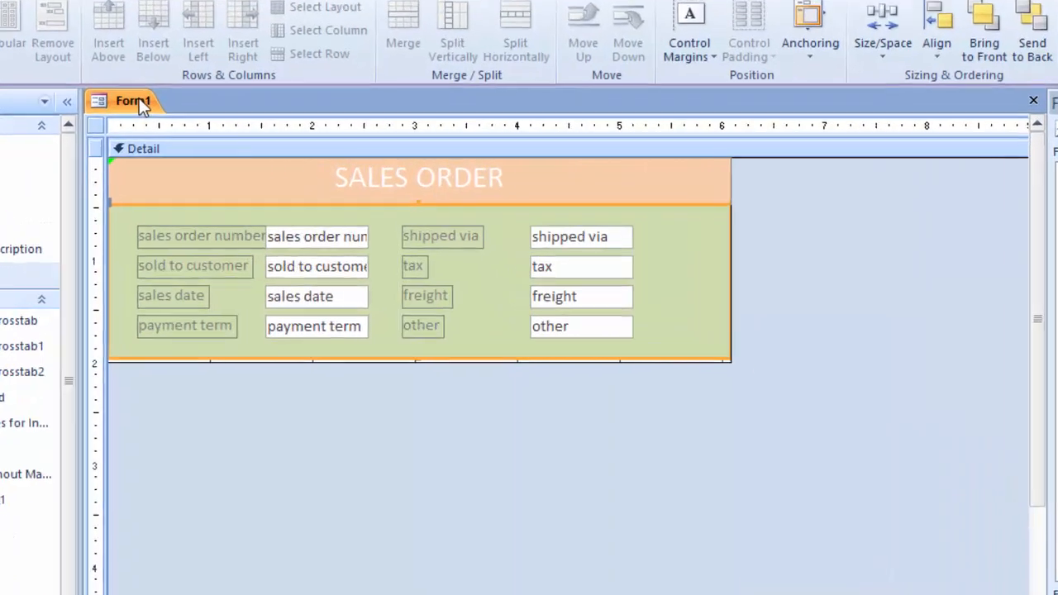
Step: Save the form as SALES ORDER, replacing the existing form of that name
key("ctrl+s")
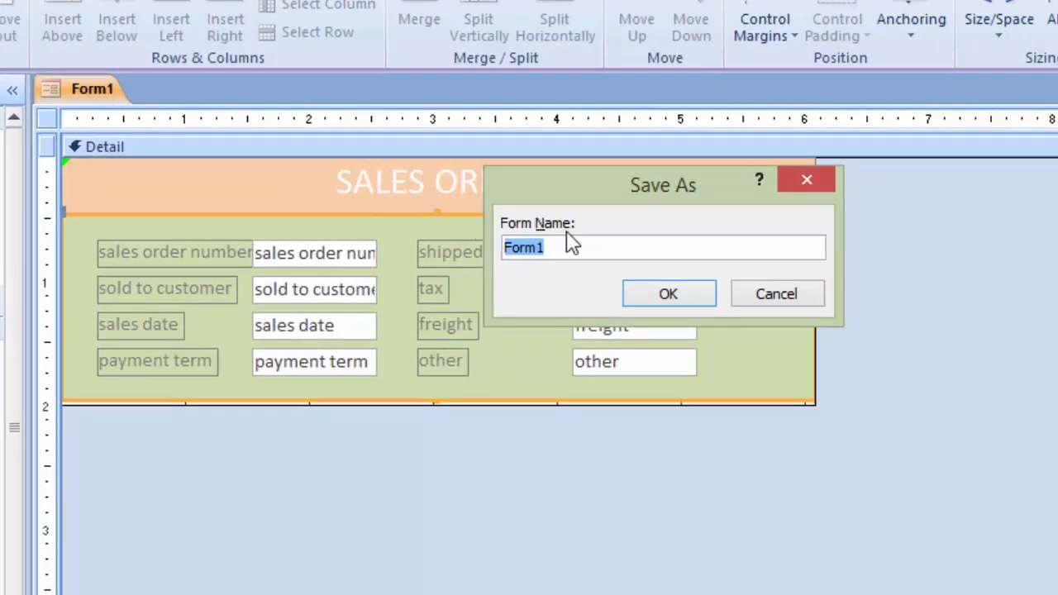
type("SA")
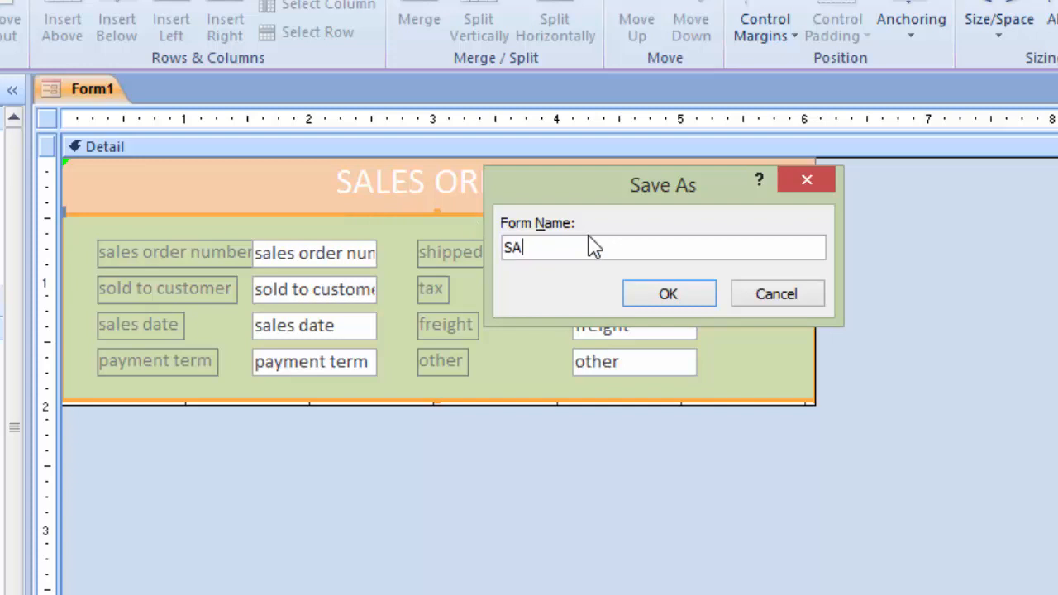
type("LES ORDER")
left_click(670, 302)
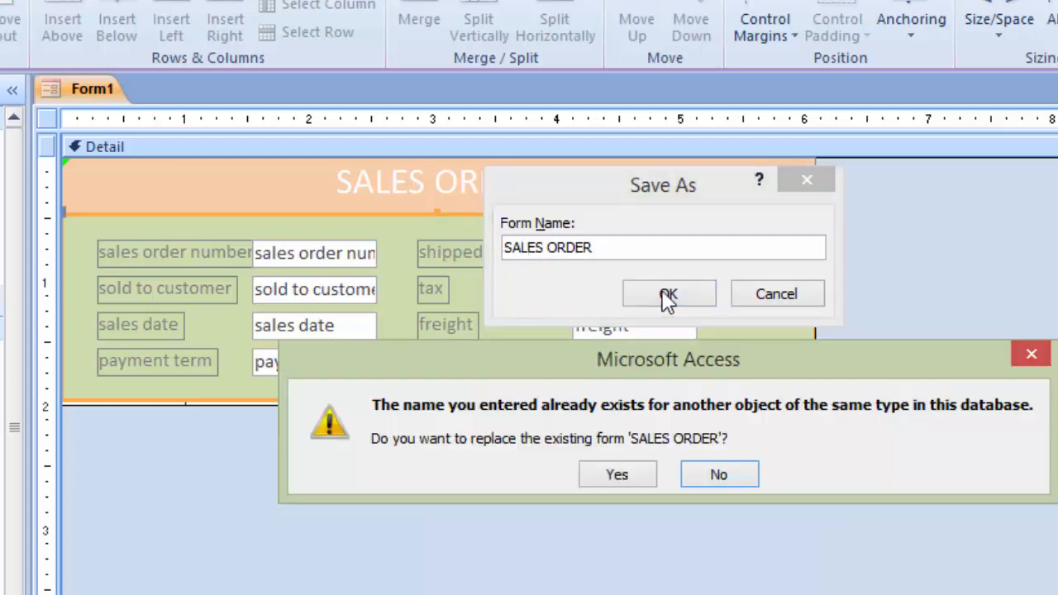
left_click(609, 475)
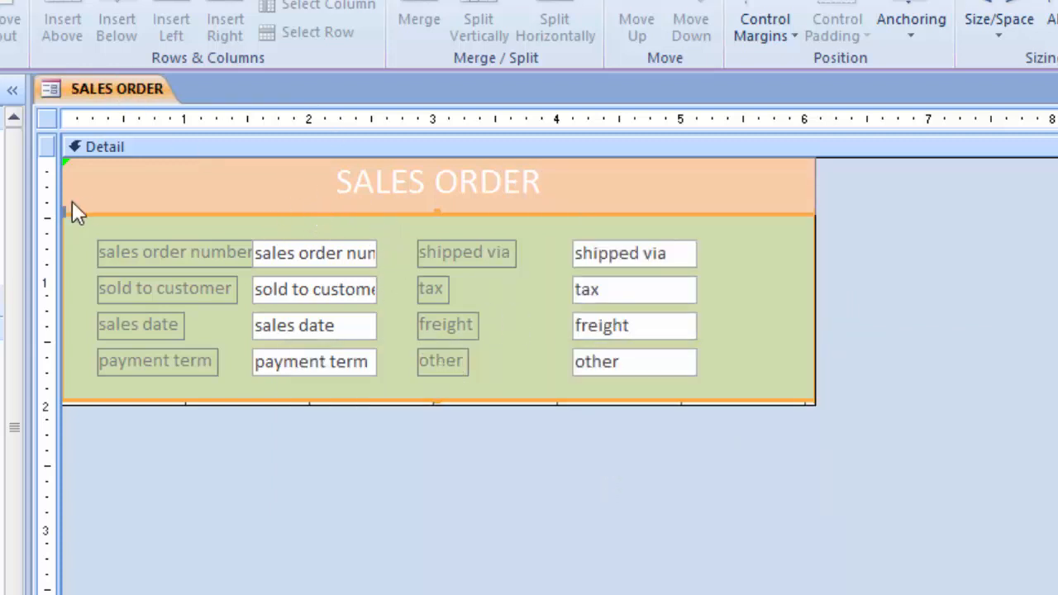
Step: Switch to Form view and browse through the records, ending on a new blank record
right_click(132, 97)
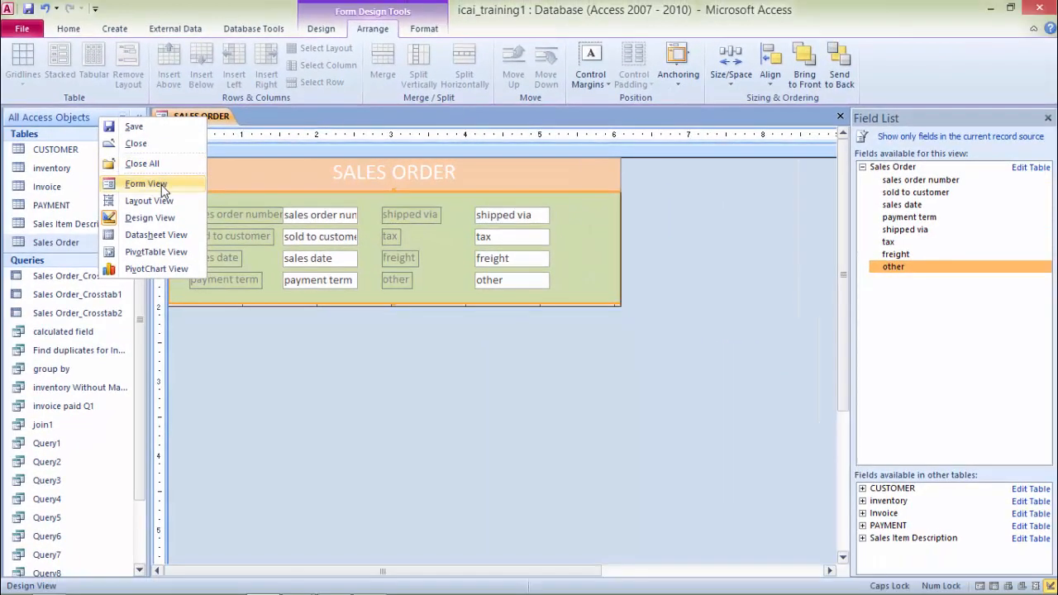
left_click(146, 183)
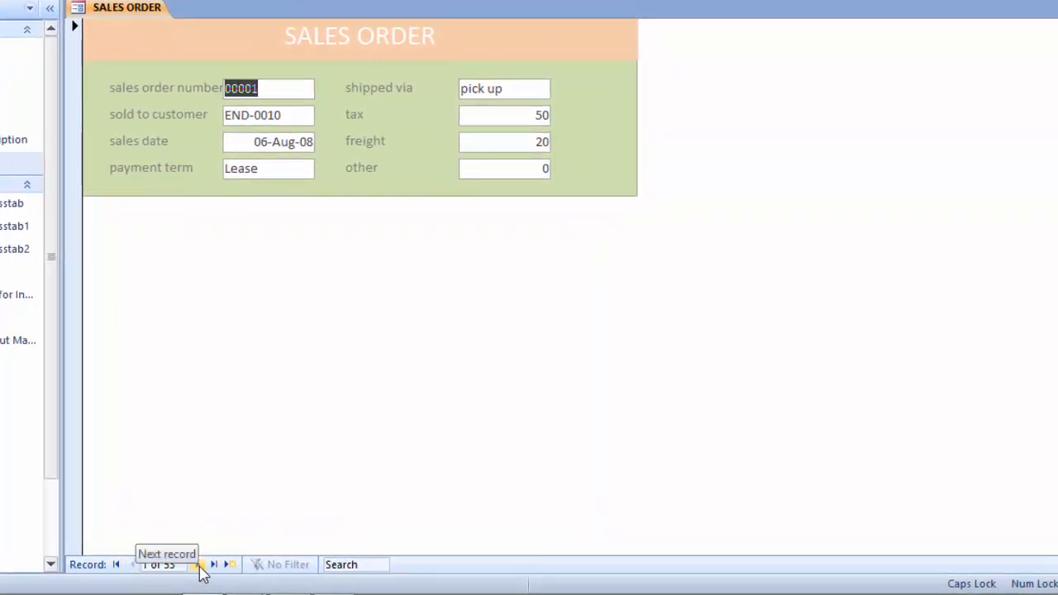
left_click(199, 565)
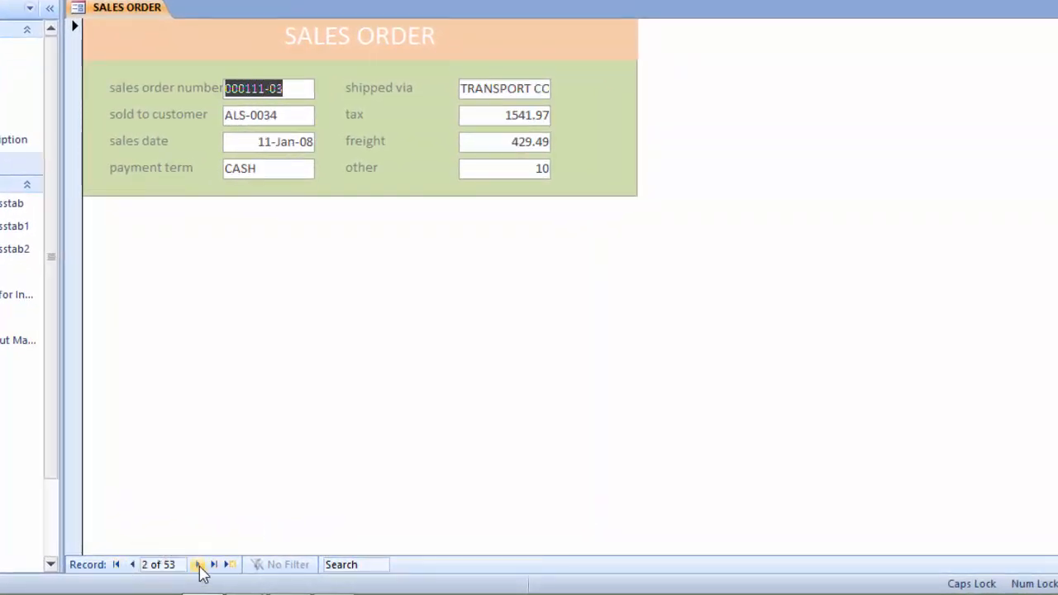
left_click(199, 565)
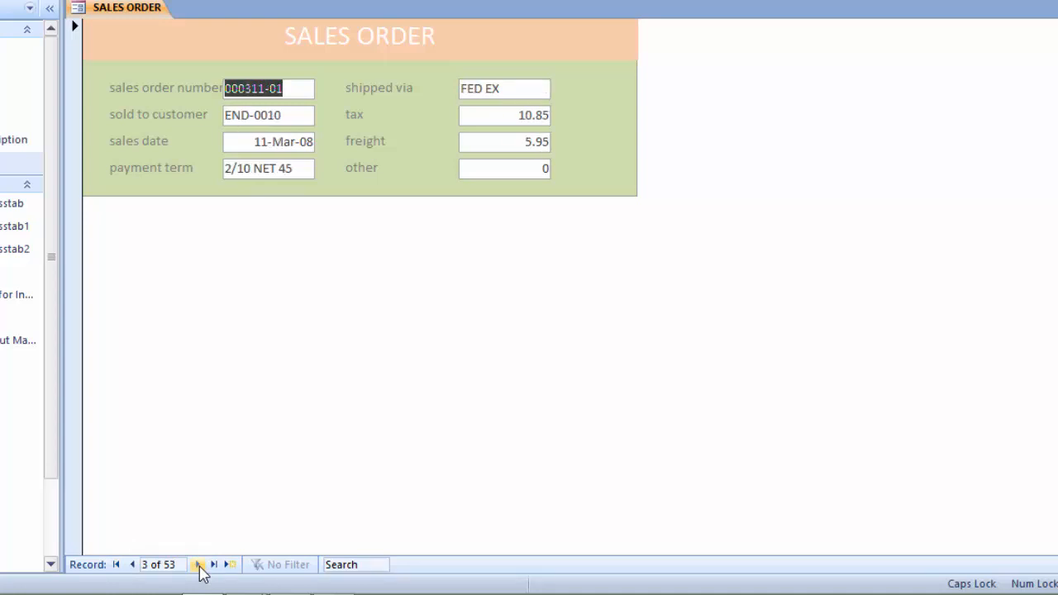
left_click(132, 565)
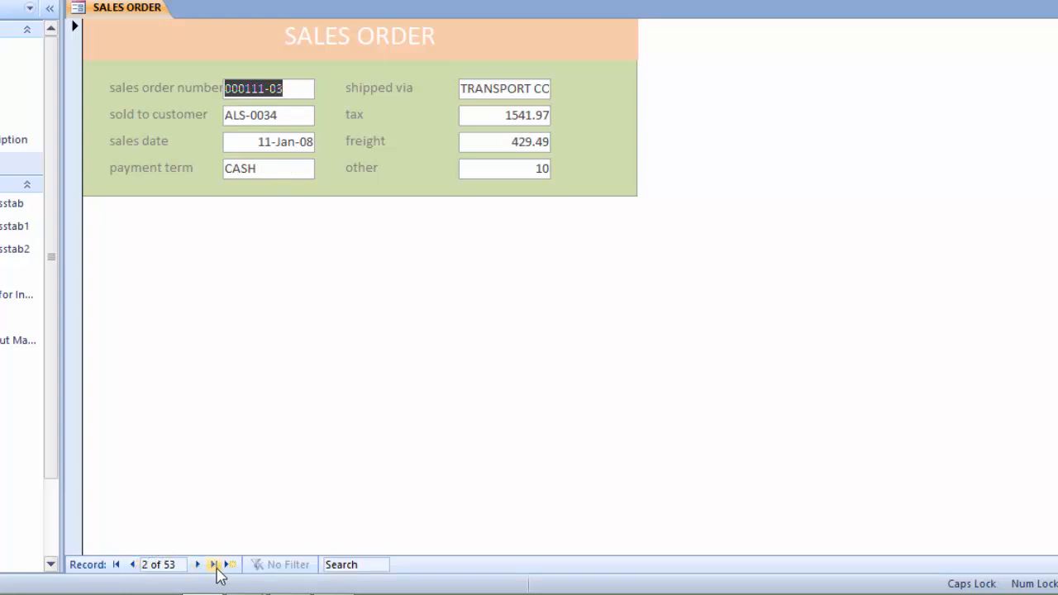
left_click(214, 565)
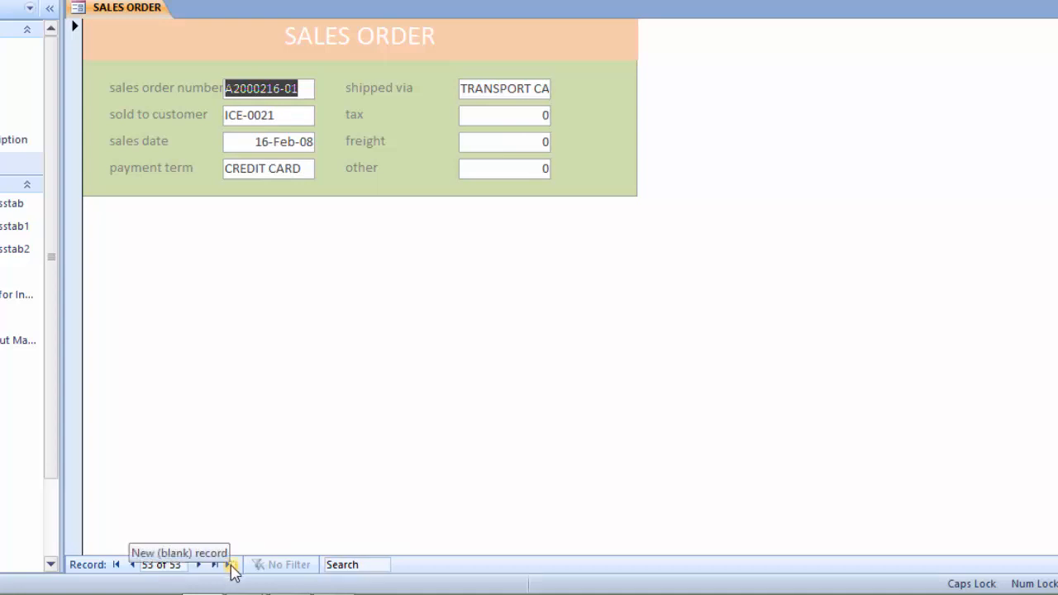
left_click(232, 566)
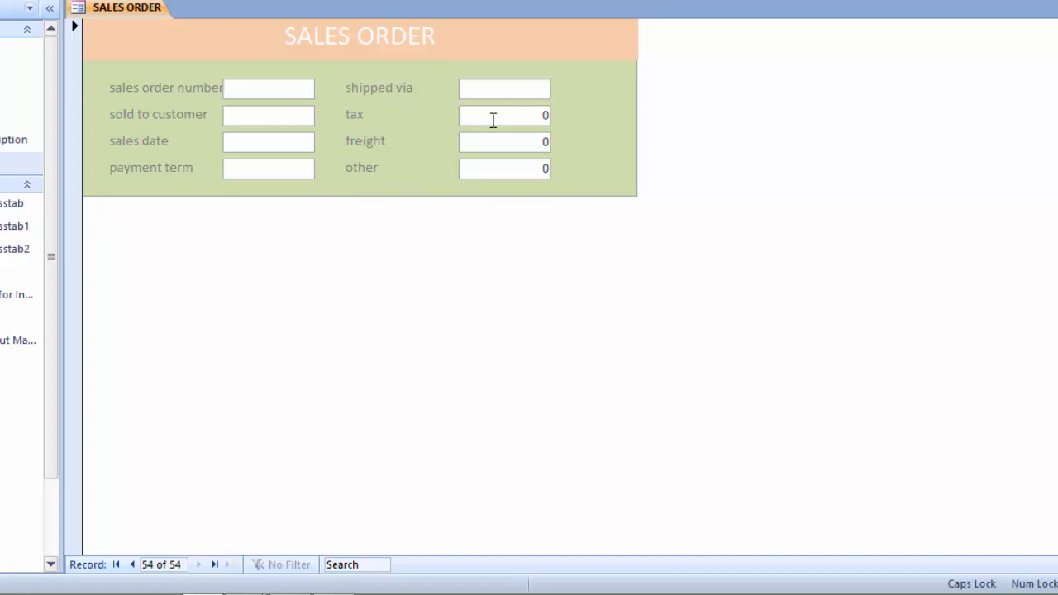
Step: Return to Design view and extend the detail section slightly below the green rectangle
right_click(123, 10)
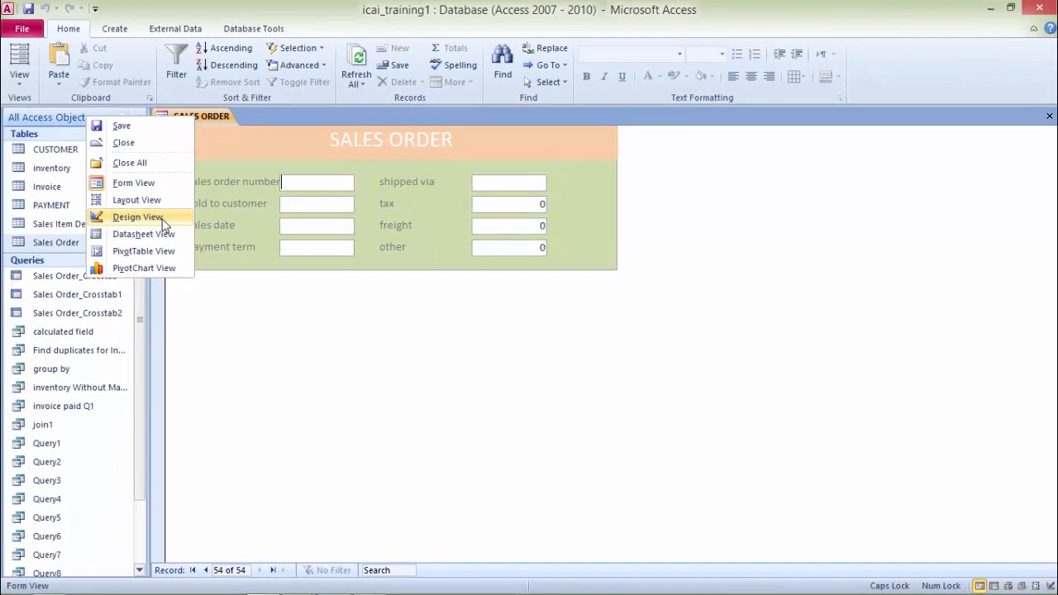
left_click(138, 217)
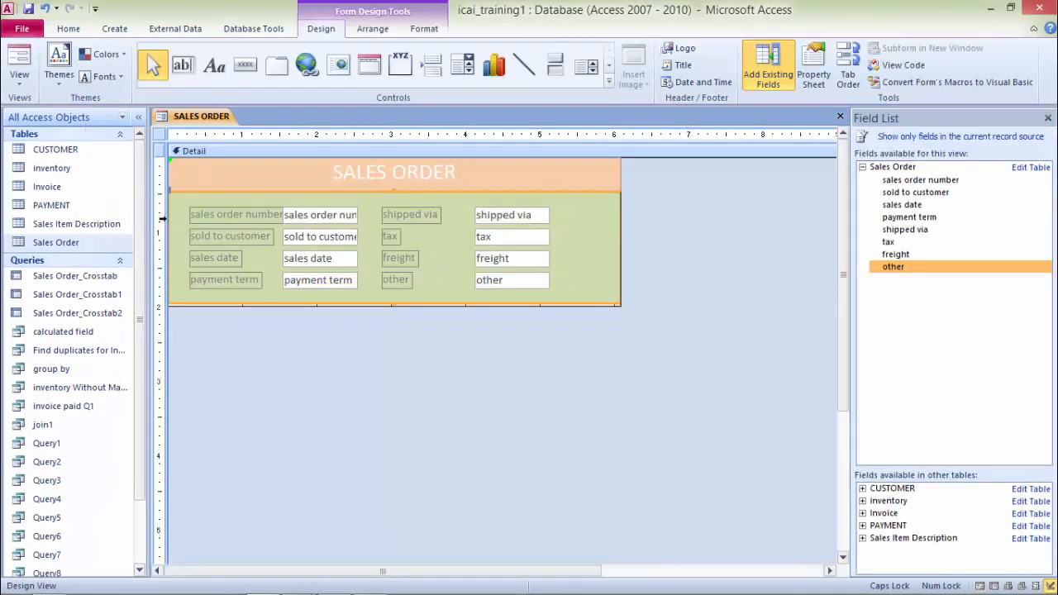
left_click(394, 306)
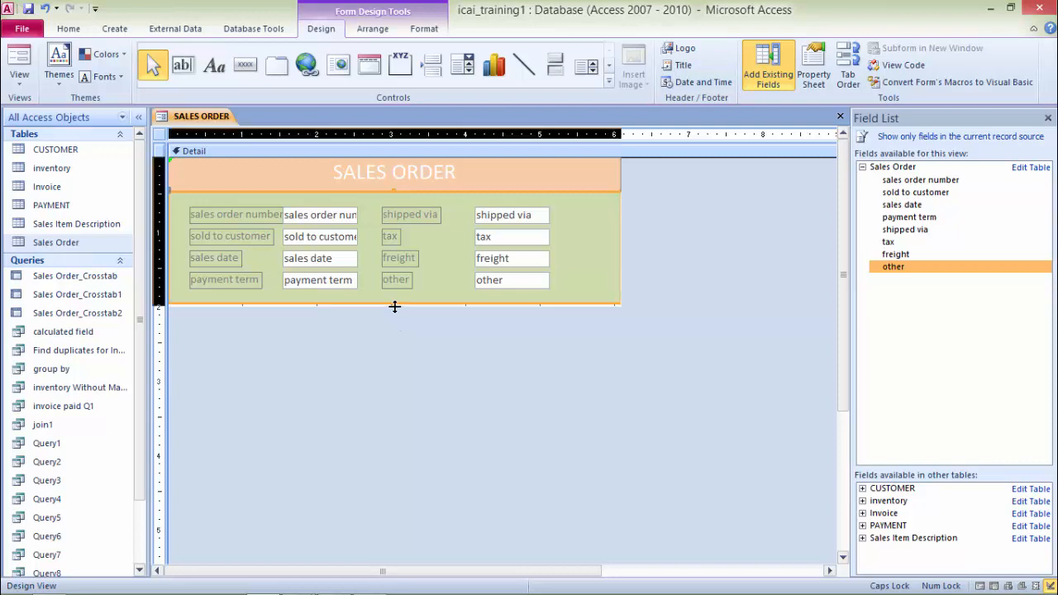
left_click_drag(394, 307, 394, 339)
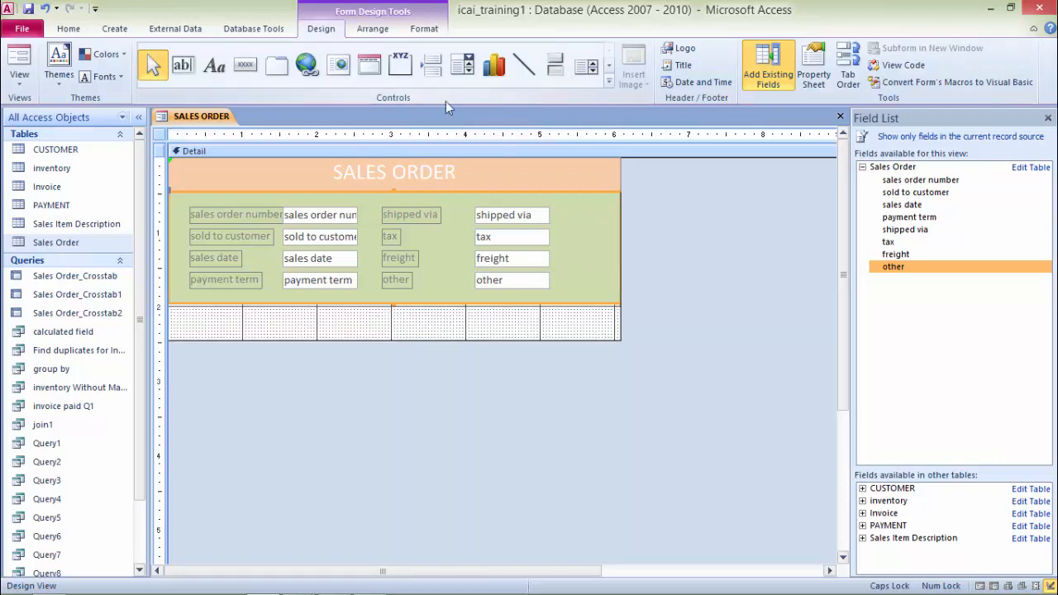
Step: Draw a rectangle across the strip beneath the green area, spanning the form's width
left_click(609, 85)
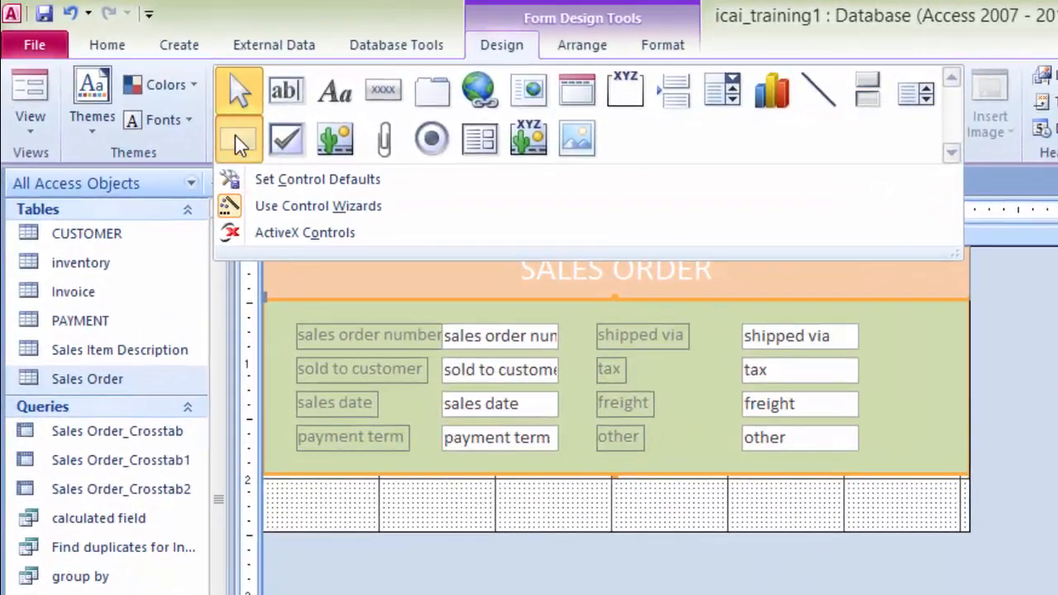
left_click(152, 88)
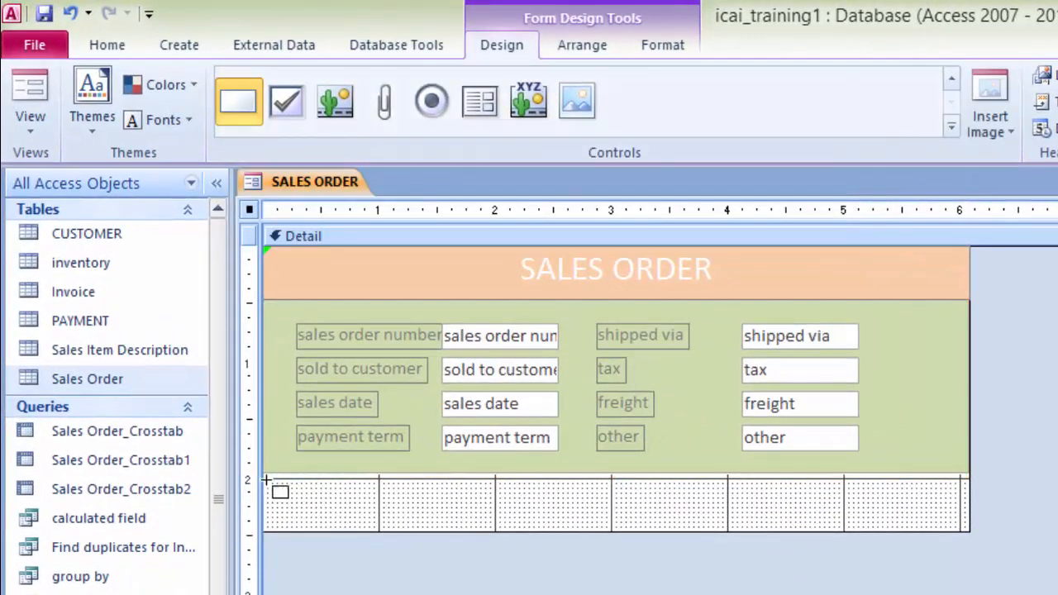
left_click_drag(267, 474, 969, 527)
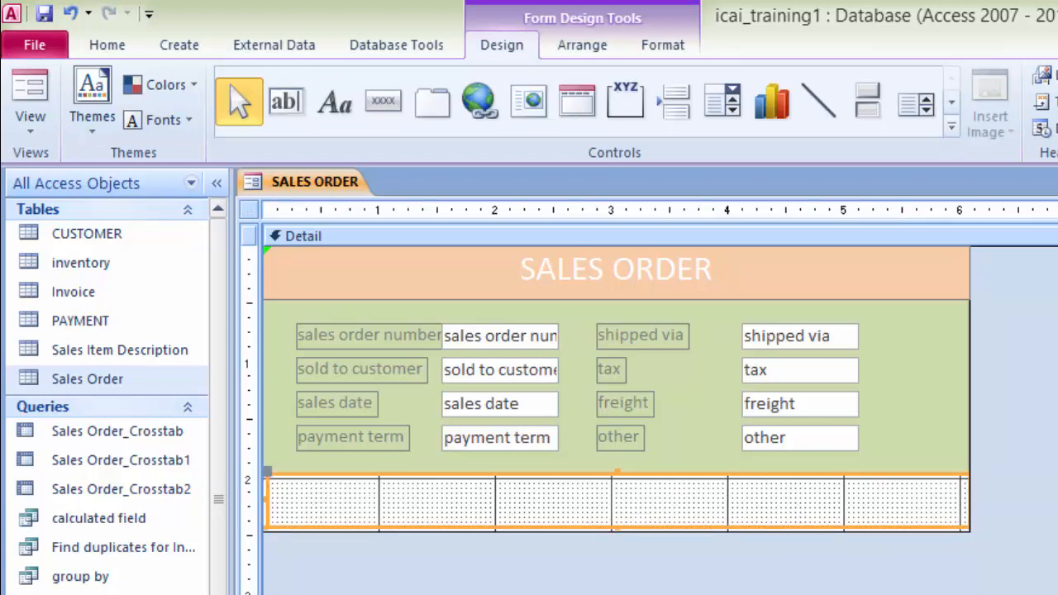
Step: Fill the bottom rectangle with bright blue
left_click(664, 50)
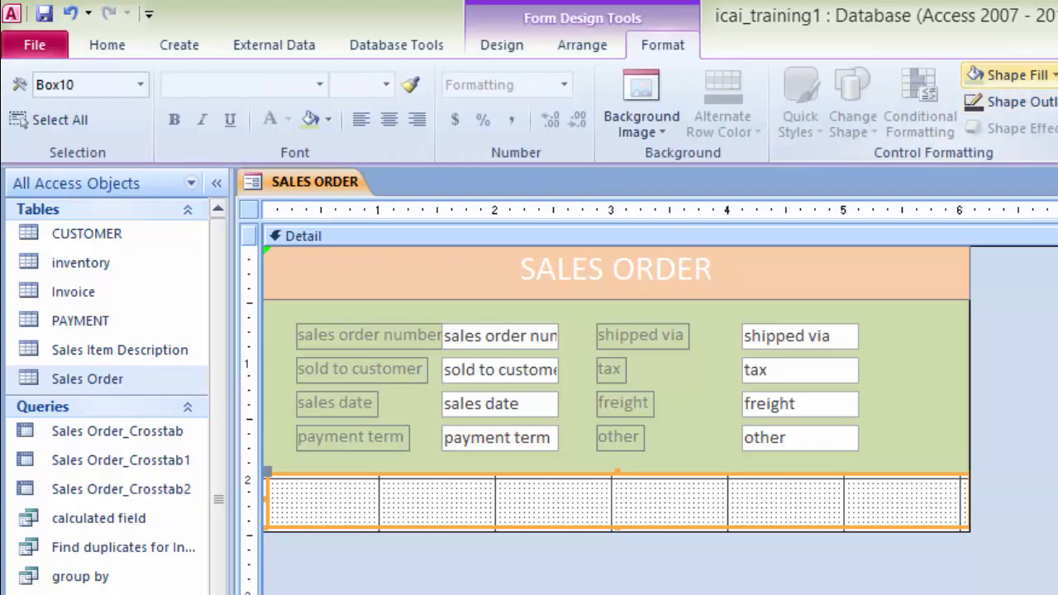
left_click(1008, 75)
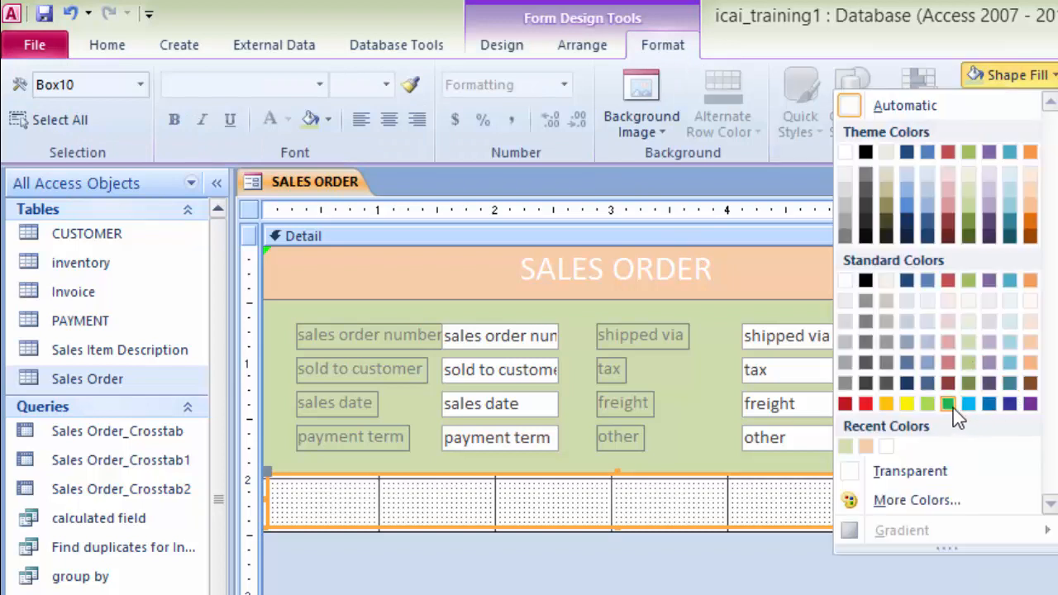
left_click(927, 404)
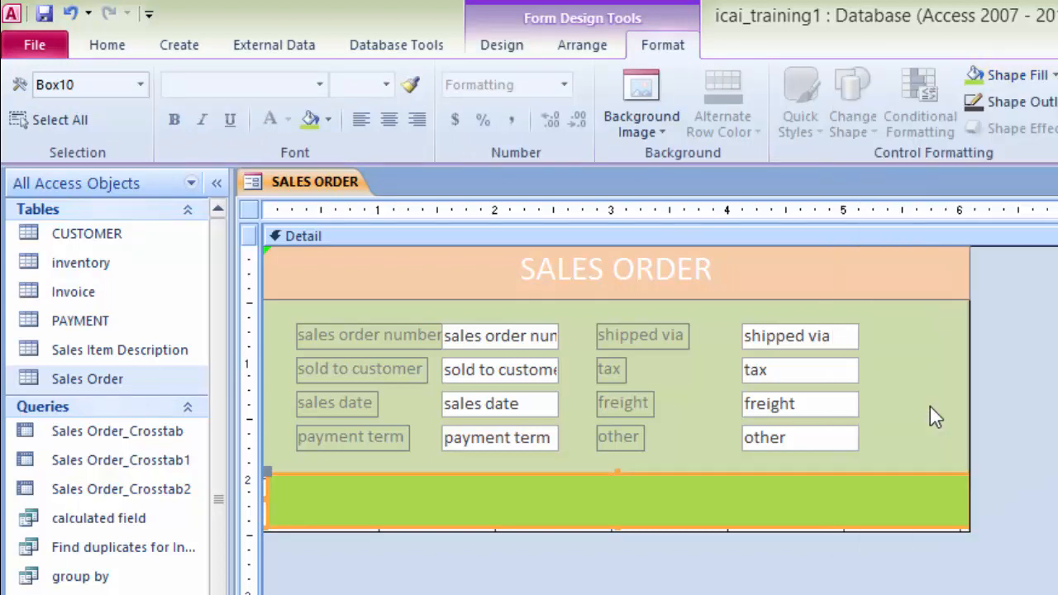
left_click(1008, 75)
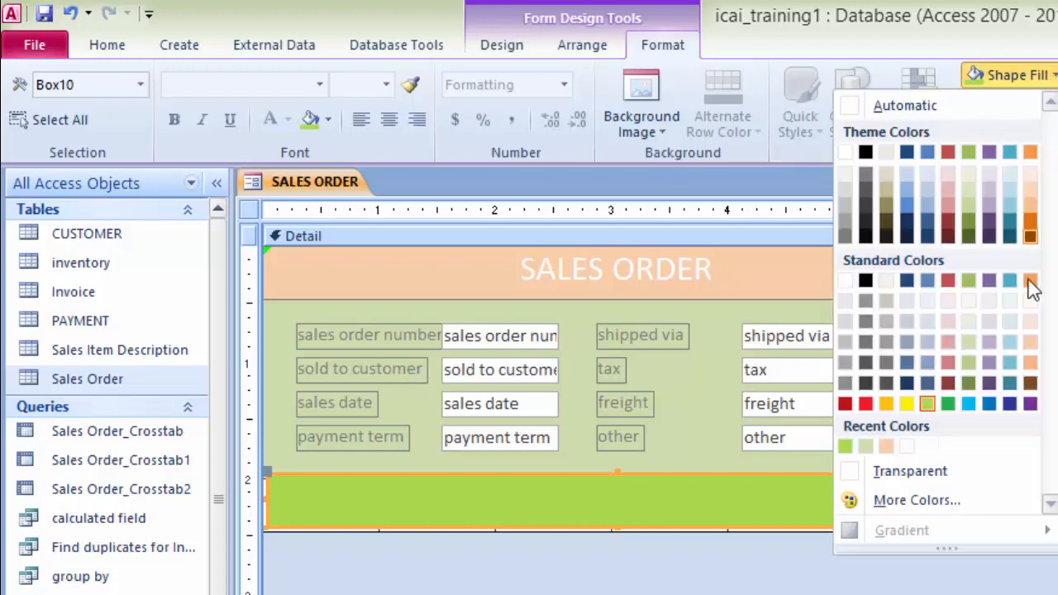
left_click(970, 404)
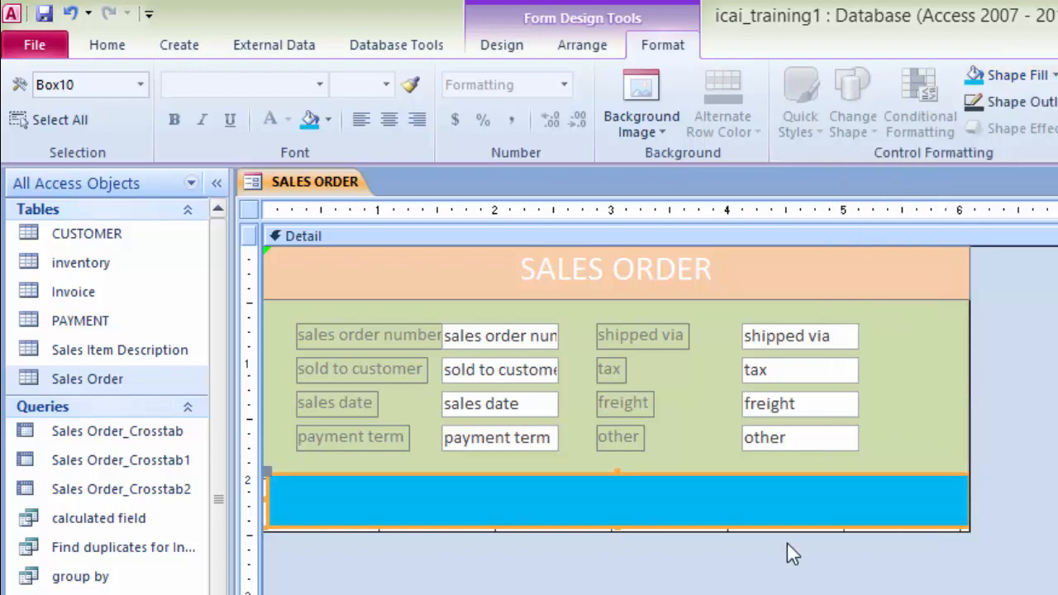
Step: Add a command button on the blue strip that goes to the next record, with the text Next
left_click(505, 46)
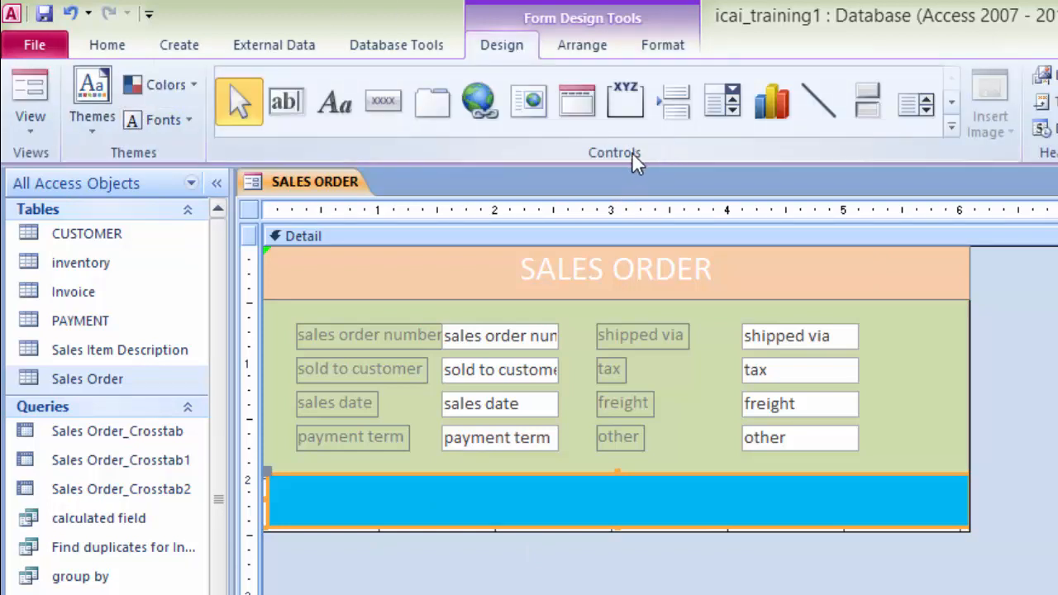
left_click(382, 105)
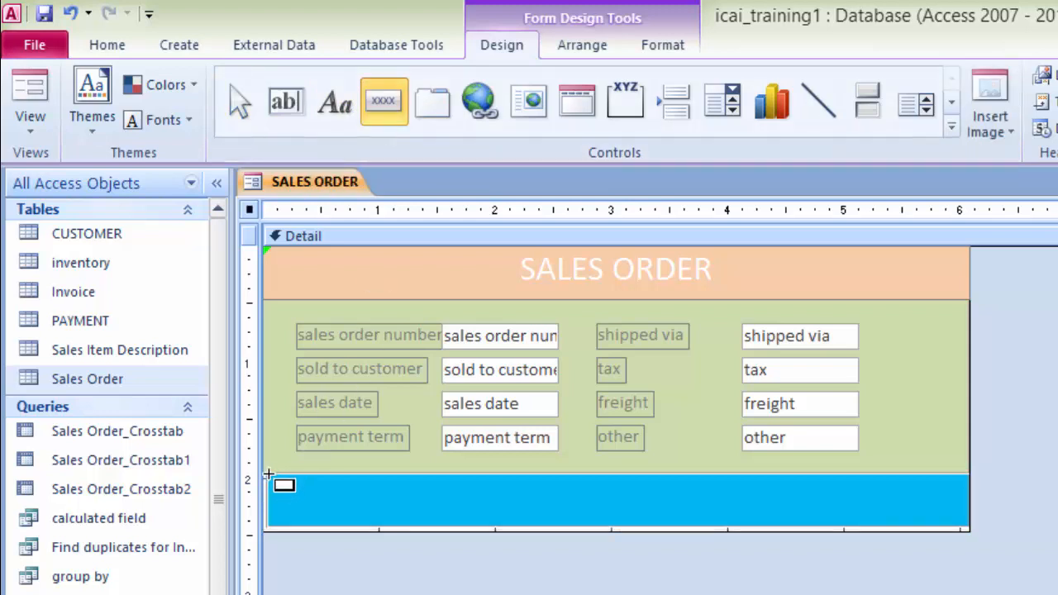
left_click_drag(269, 474, 353, 485)
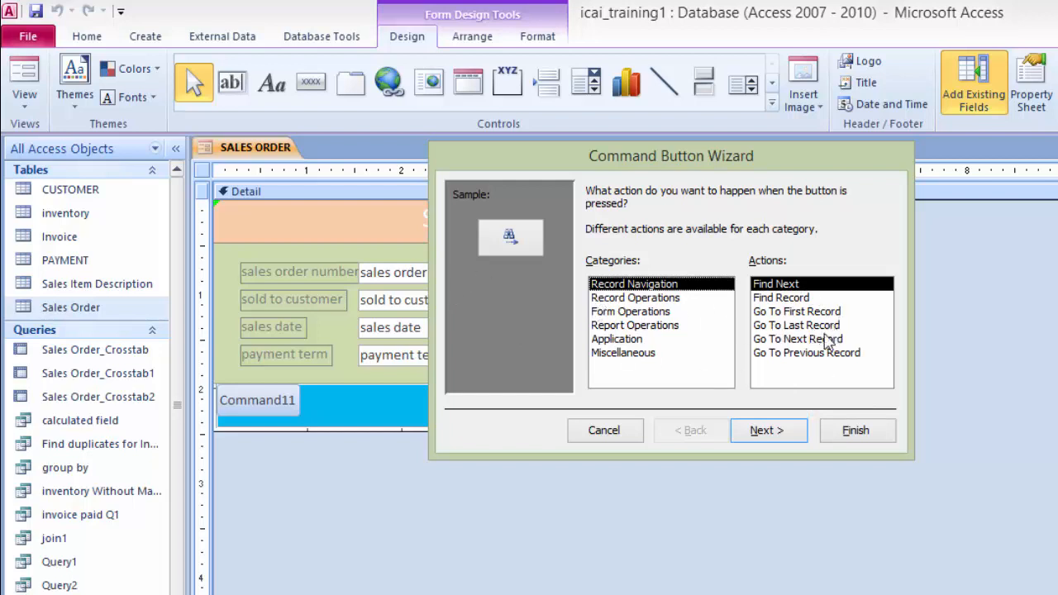
left_click(799, 339)
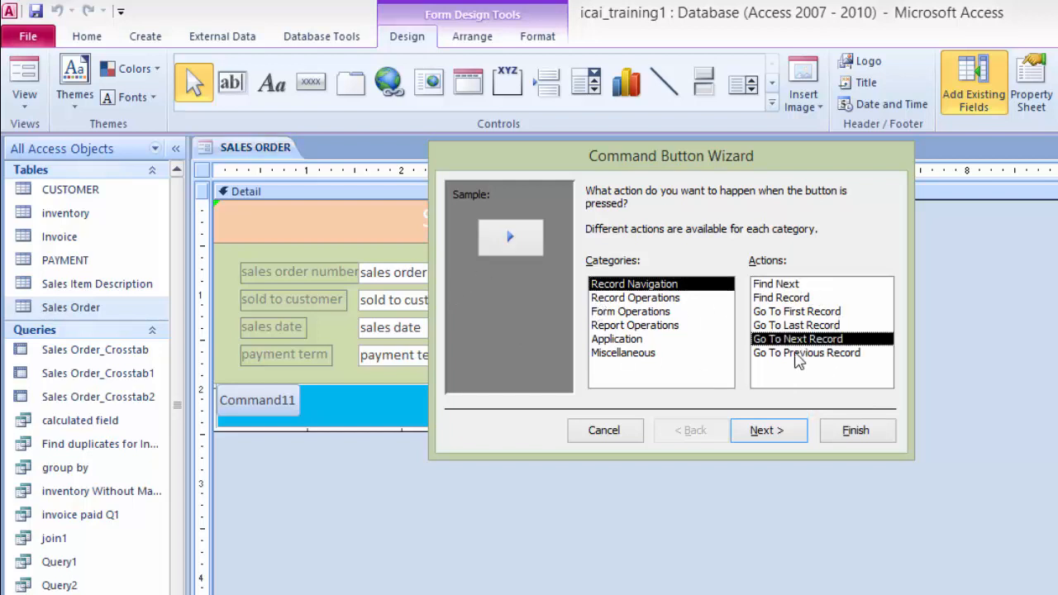
left_click(779, 435)
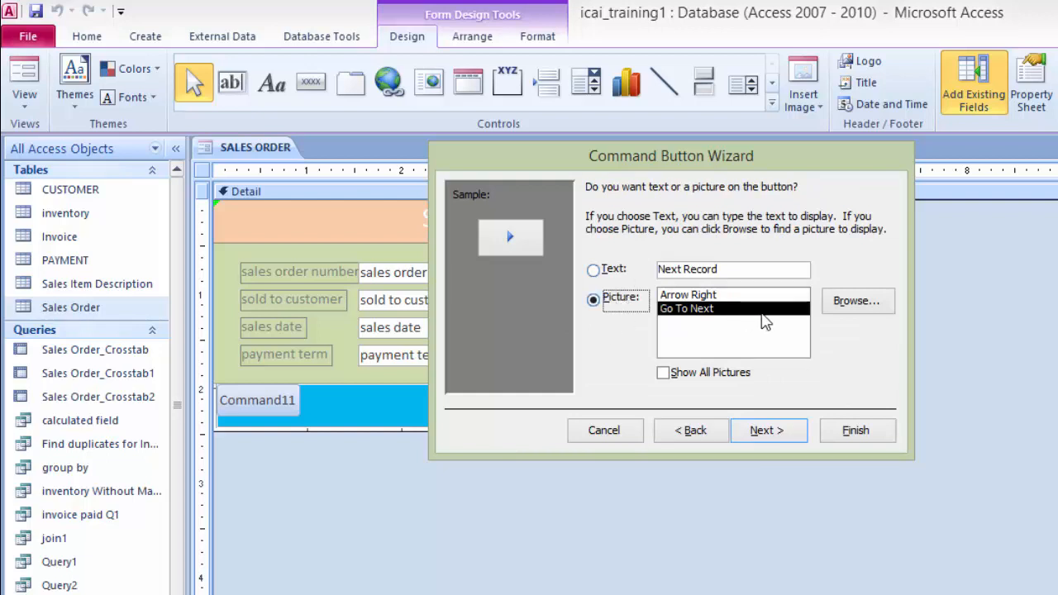
left_click(594, 271)
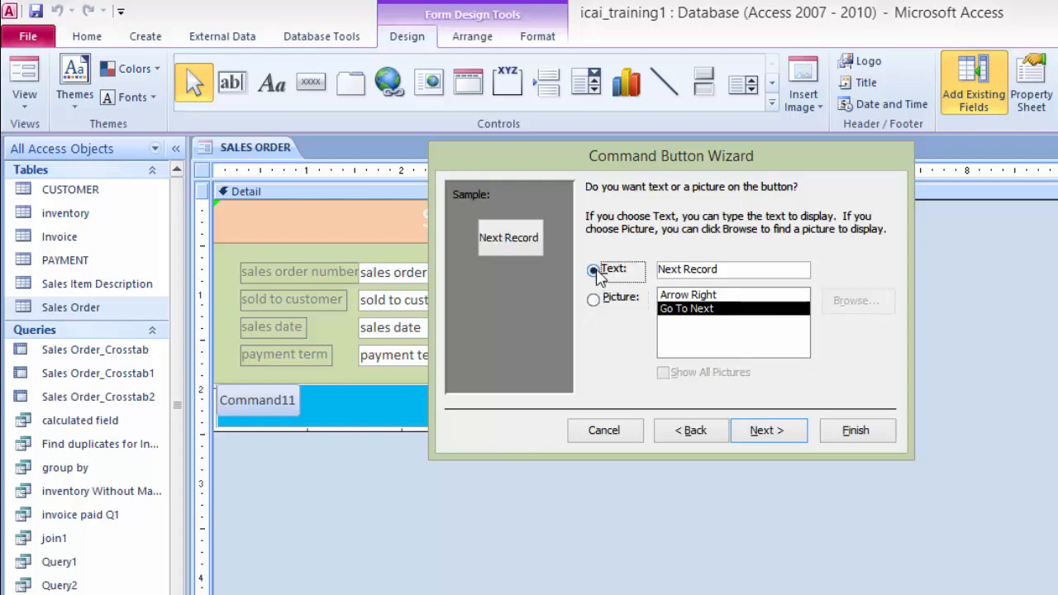
left_click(735, 266)
key("BackSpace")
key("BackSpace")
key("BackSpace")
key("BackSpace")
key("BackSpace")
key("BackSpace")
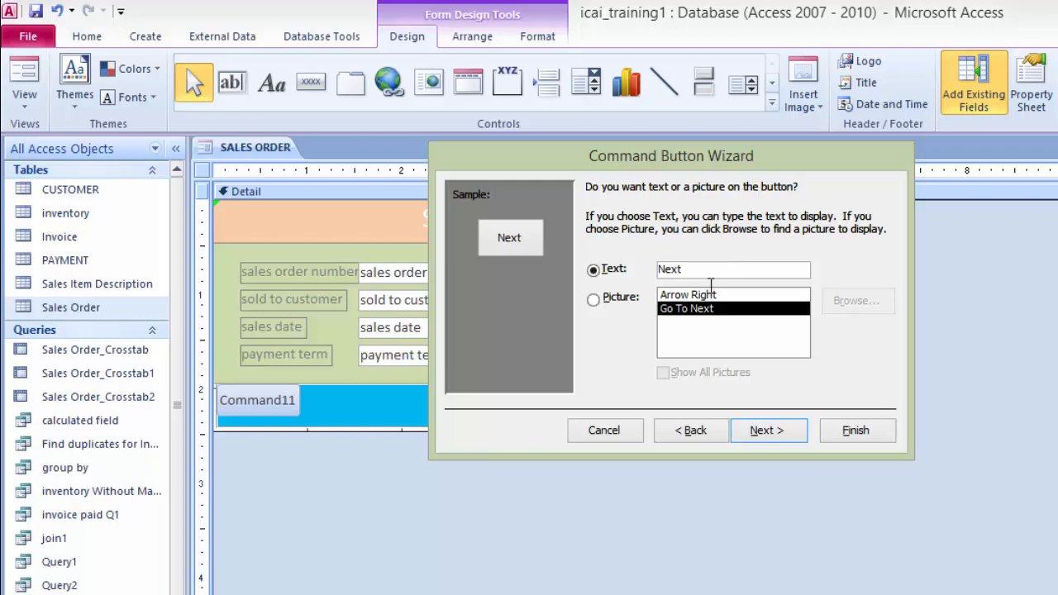
left_click(767, 431)
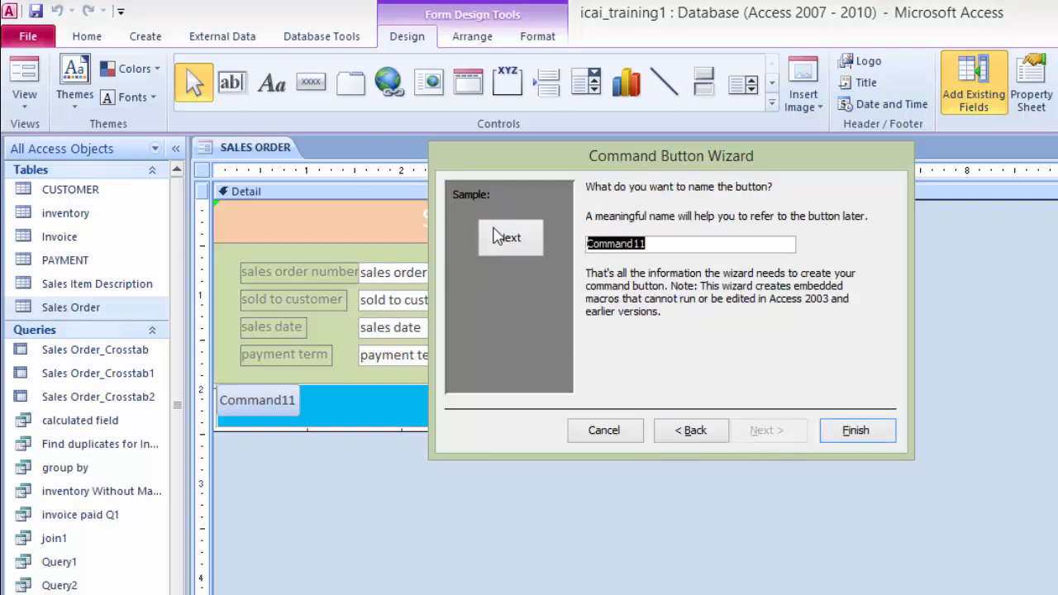
left_click(855, 431)
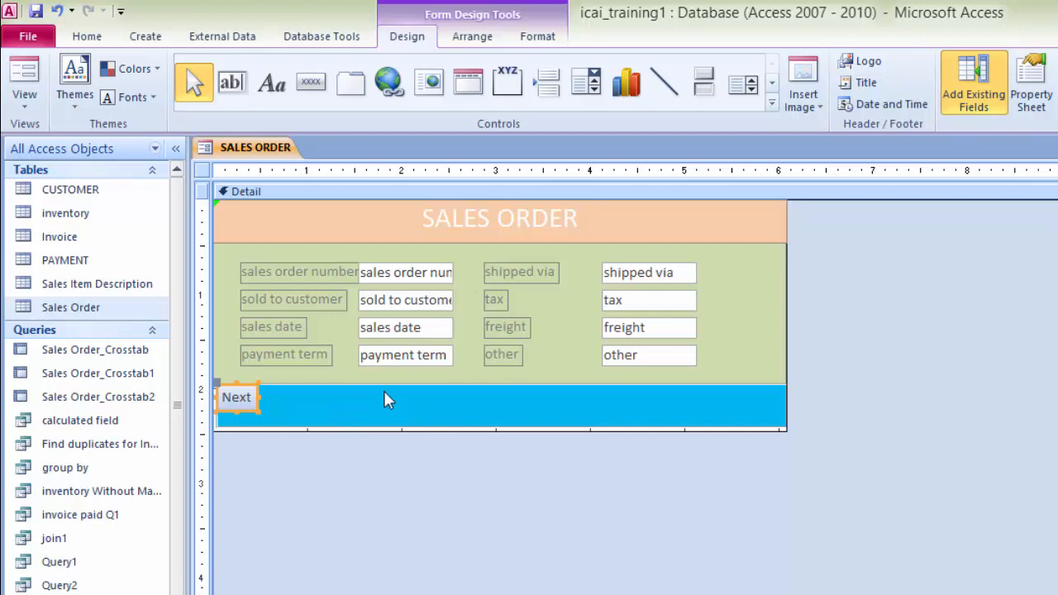
Step: Add a second command button beside it that goes to the first record, with the text First
left_click(312, 84)
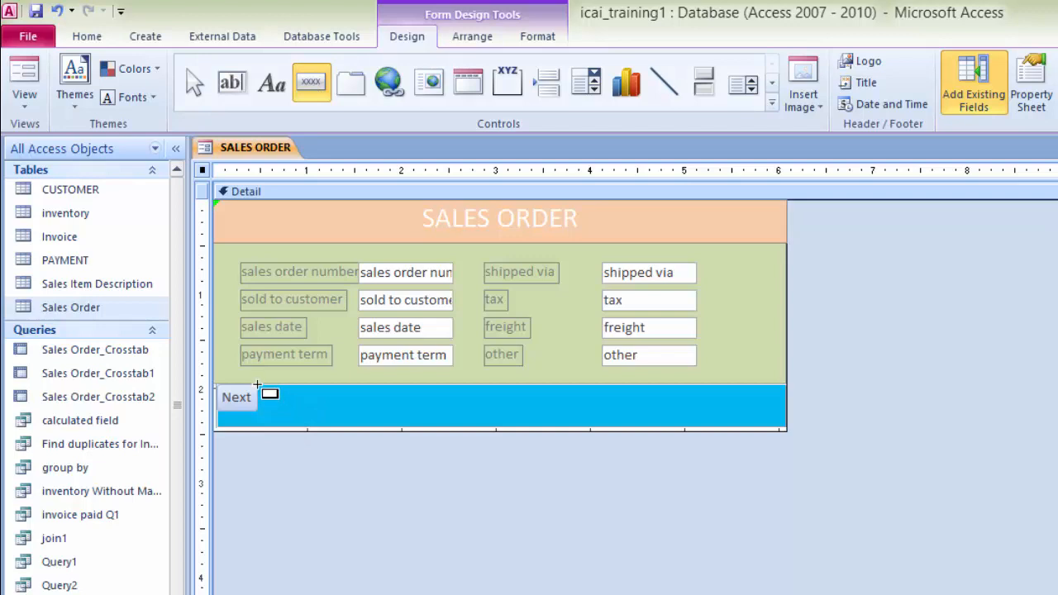
left_click_drag(256, 385, 309, 407)
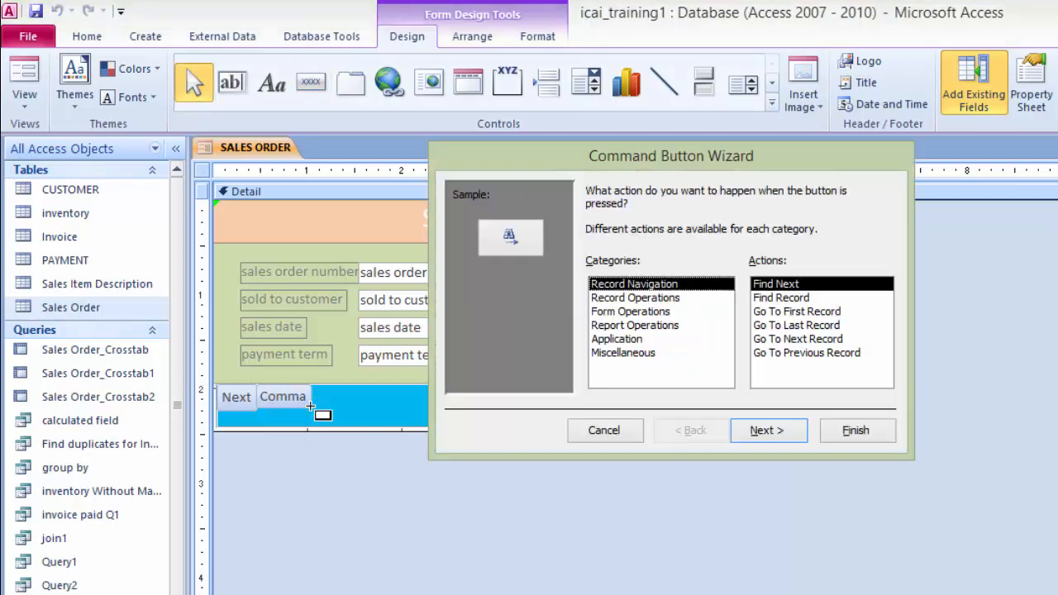
left_click(805, 312)
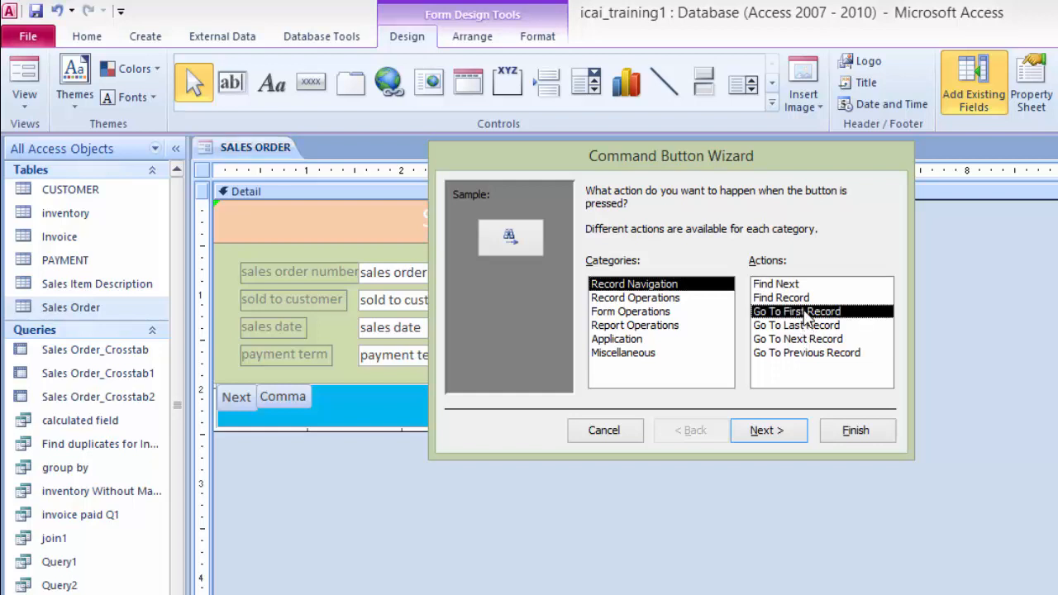
left_click(767, 431)
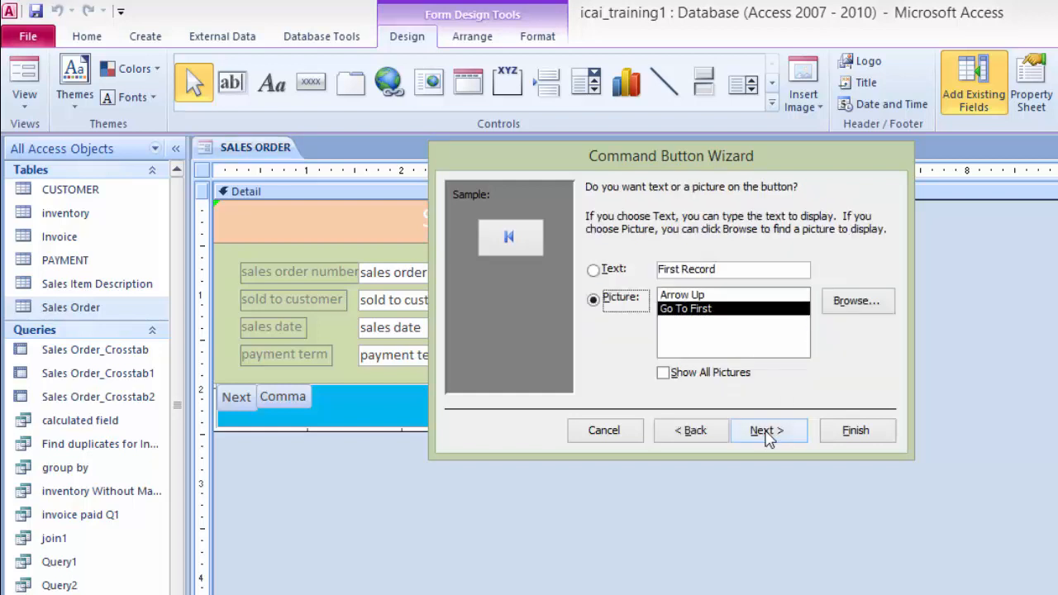
left_click(595, 273)
left_click(723, 266)
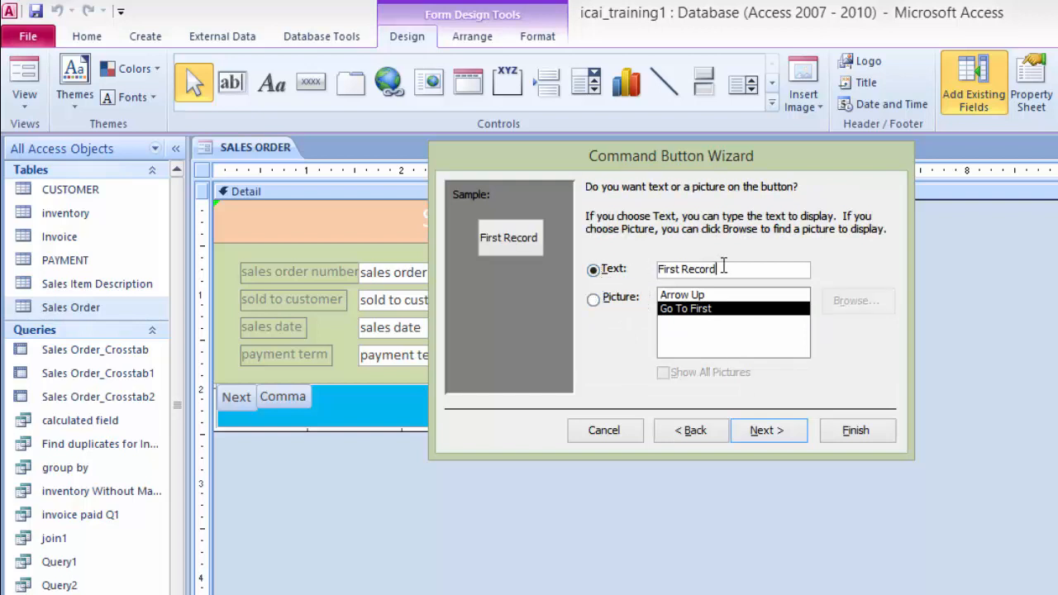
key("BackSpace")
key("BackSpace")
key("BackSpace")
key("BackSpace")
key("BackSpace")
key("BackSpace")
key("BackSpace")
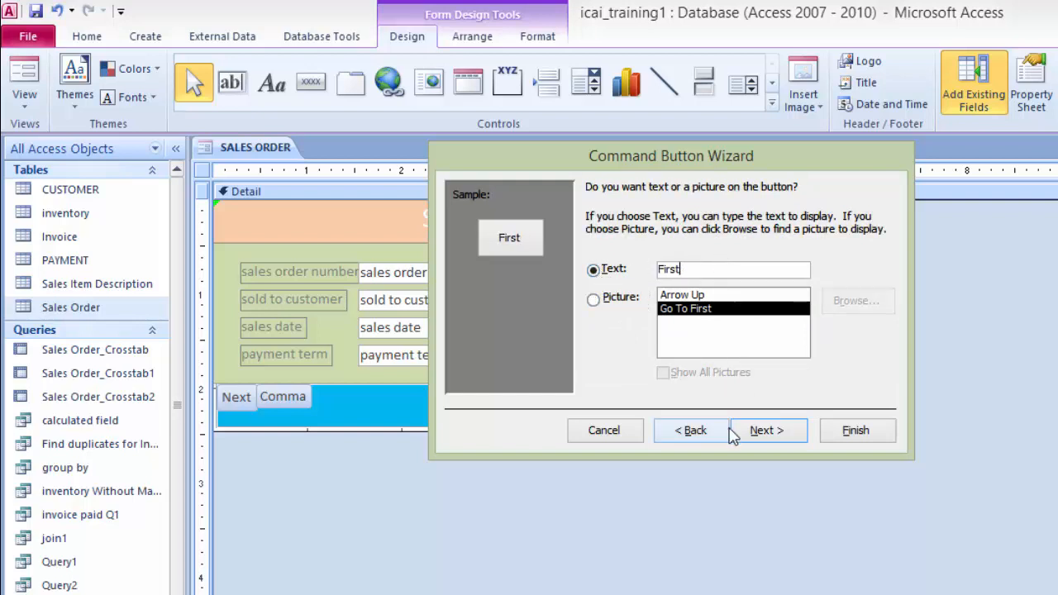
left_click(769, 430)
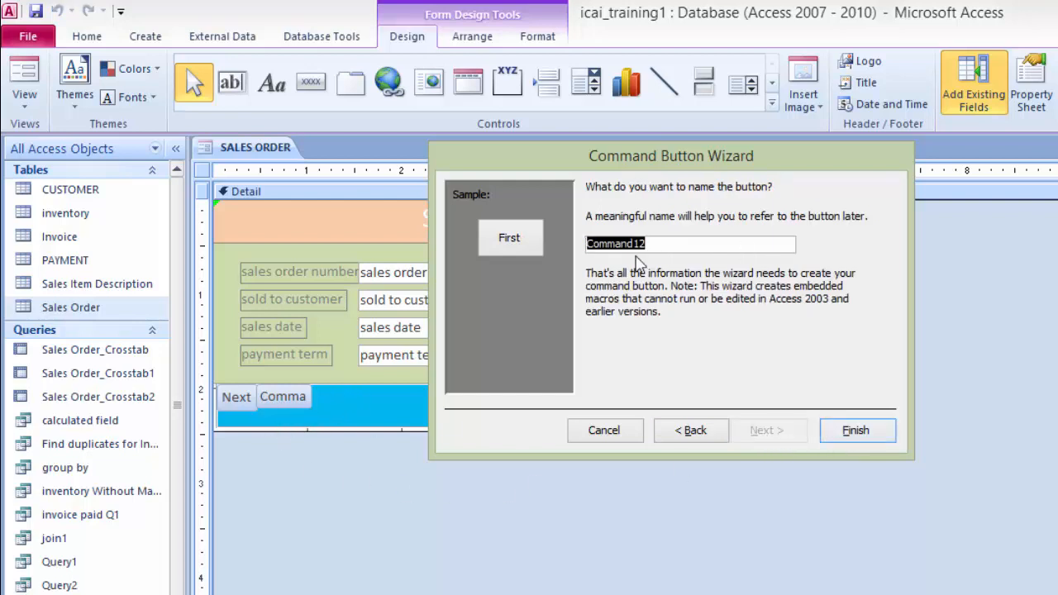
left_click(883, 437)
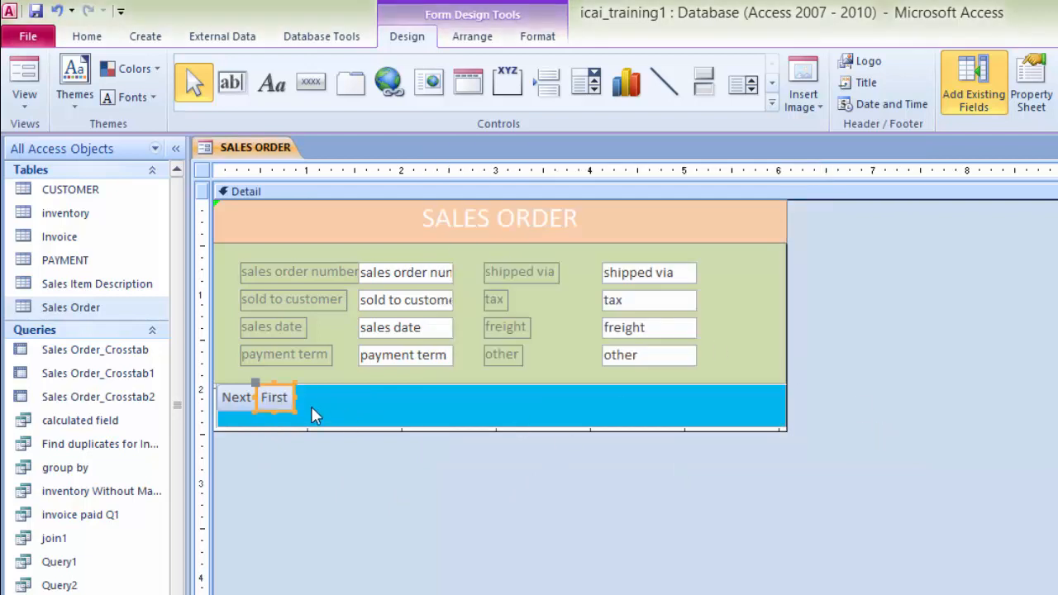
Step: Add a third command button that goes to the previous record, with the text Previous
left_click(314, 85)
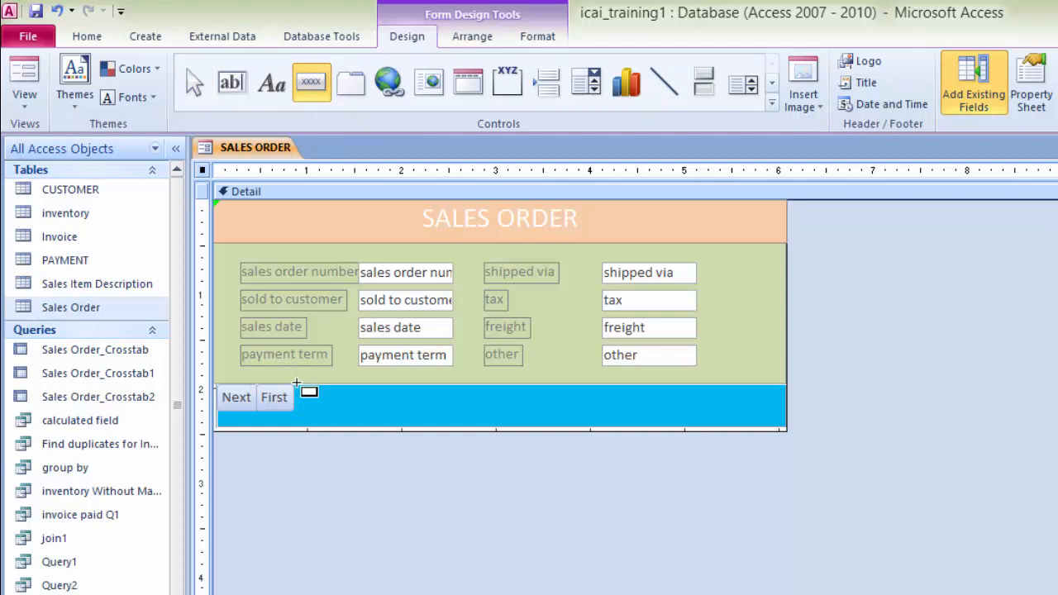
mouse_move(296, 383)
left_mouse_down()
mouse_move(307, 403)
mouse_move(361, 408)
left_mouse_up()
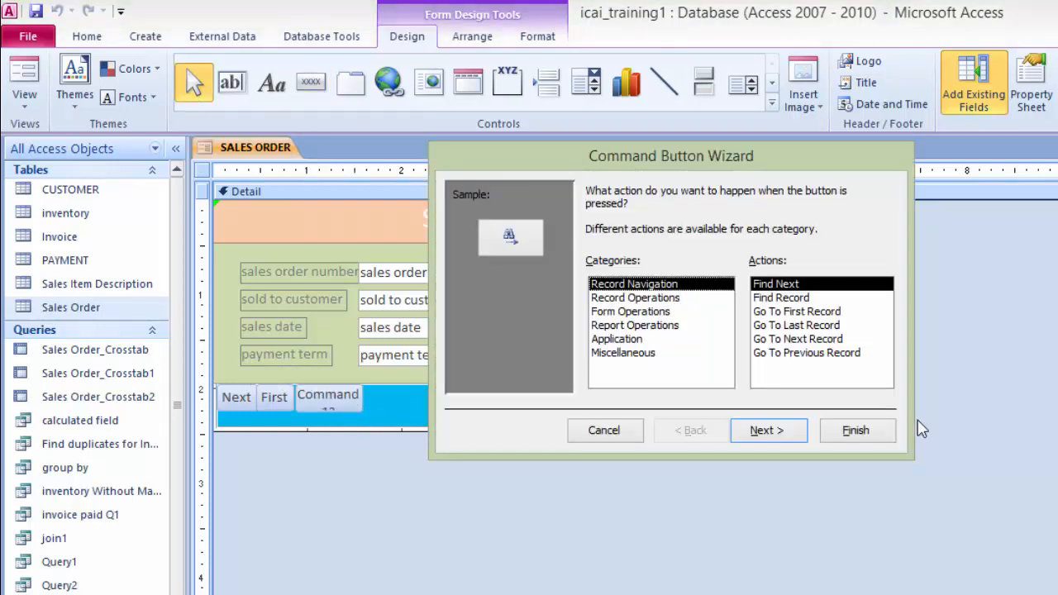
left_click(800, 354)
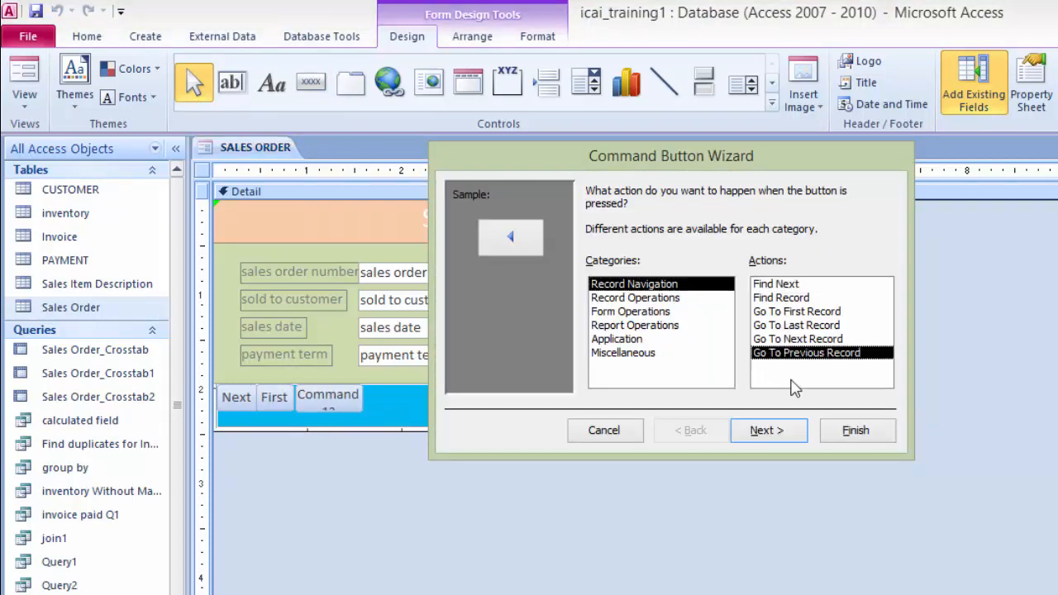
left_click(776, 438)
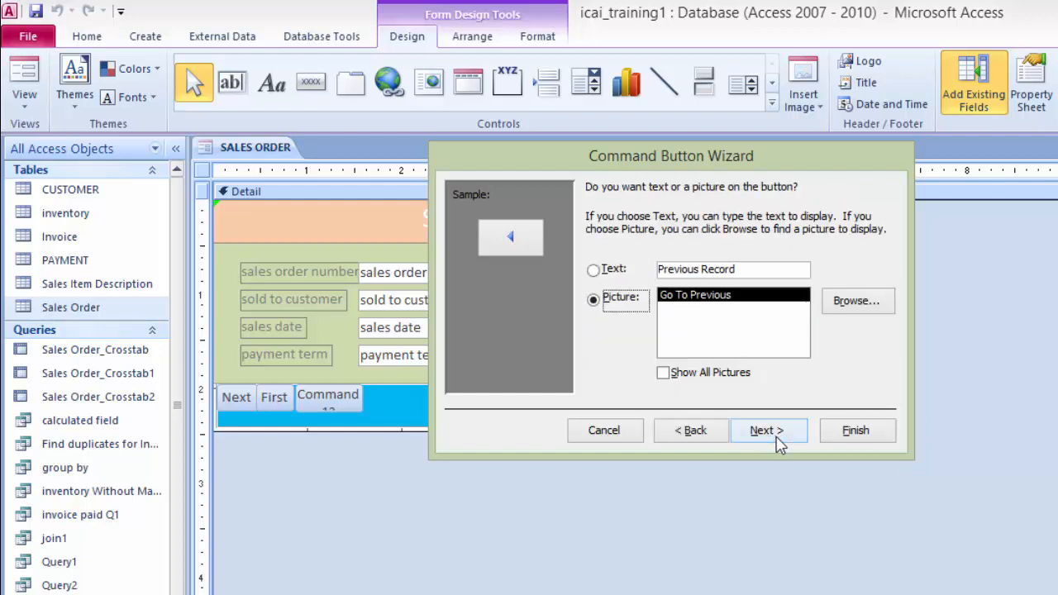
left_click(594, 271)
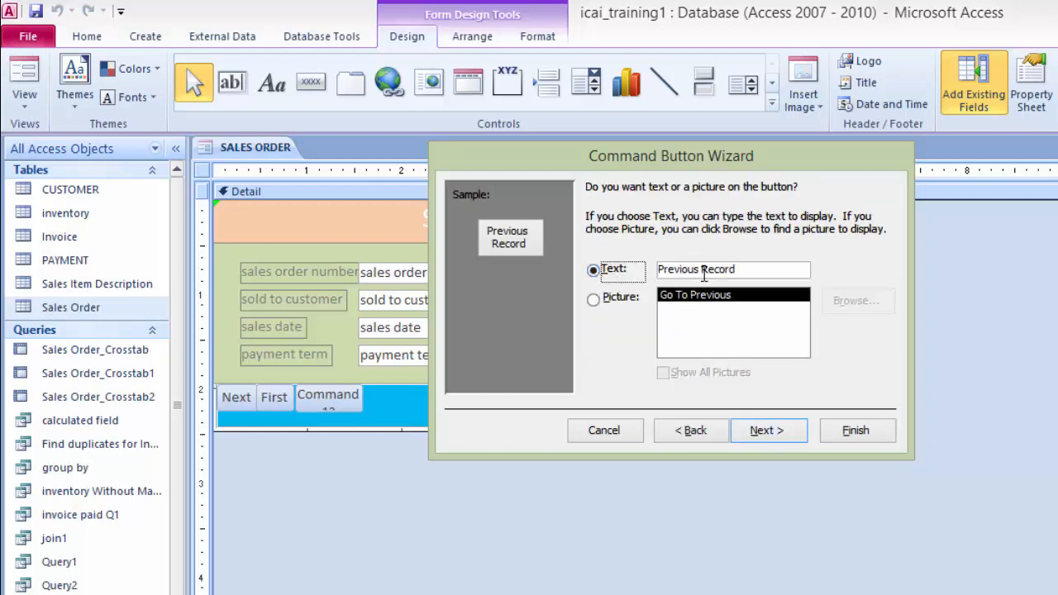
left_click(736, 271)
key("BackSpace")
key("BackSpace")
key("BackSpace")
key("BackSpace")
key("BackSpace")
key("BackSpace")
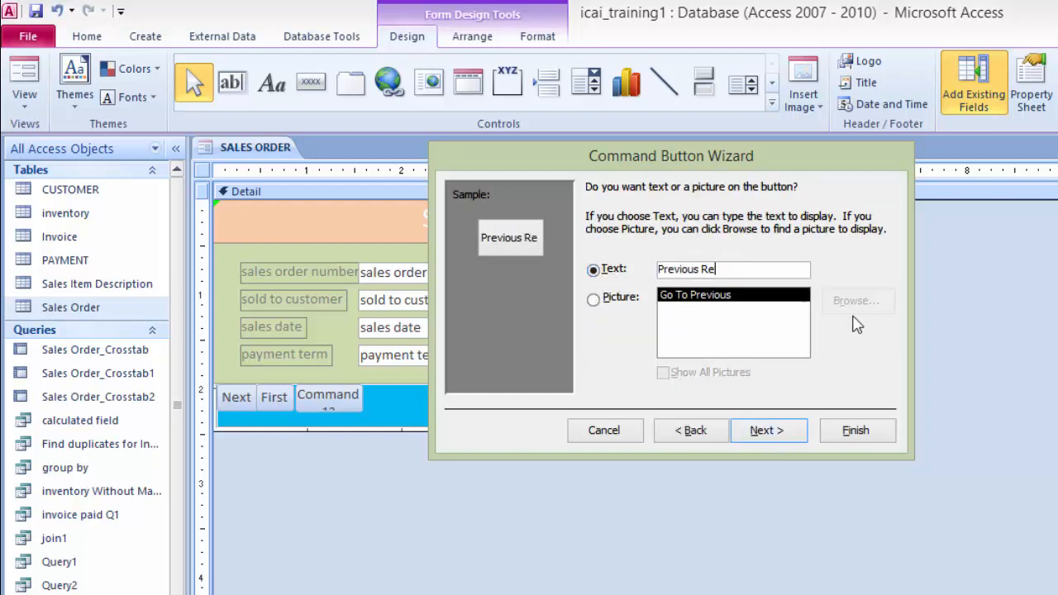
key("BackSpace")
left_click(775, 435)
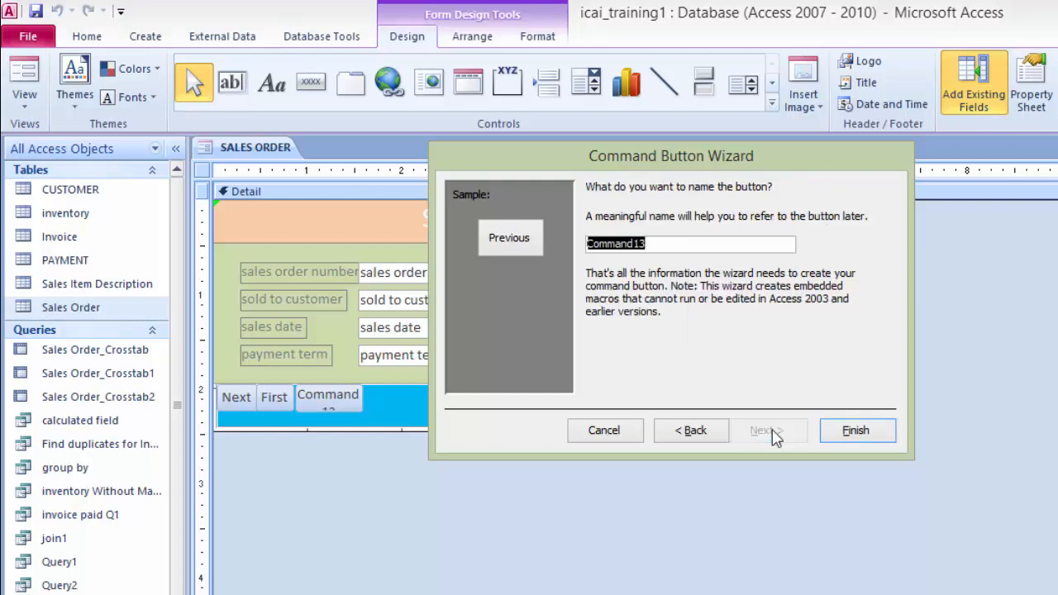
left_click(863, 435)
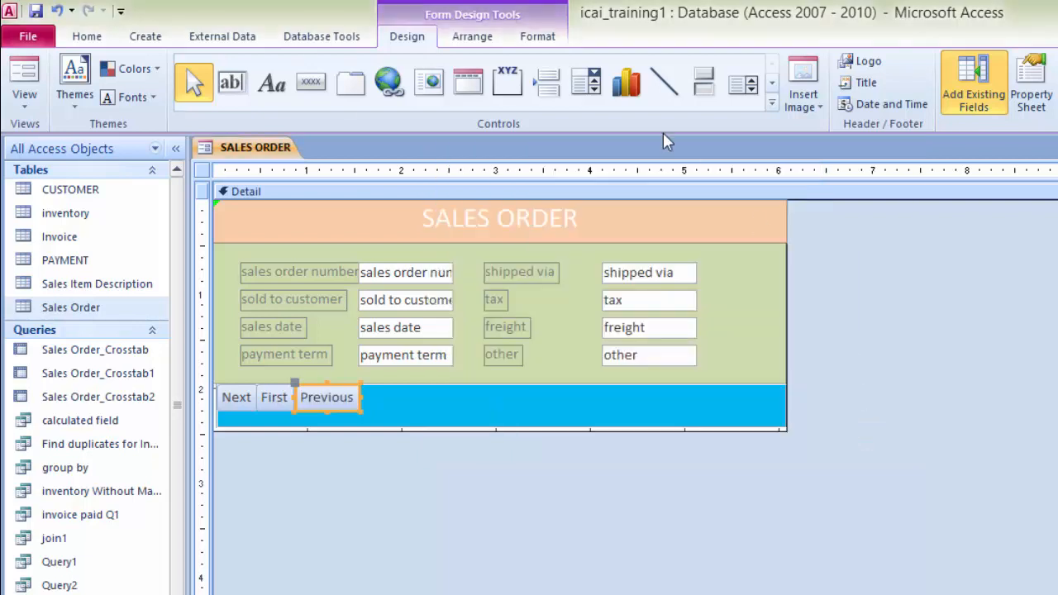
Step: Add a fourth command button that goes to the last record, with the text Last
left_click(311, 82)
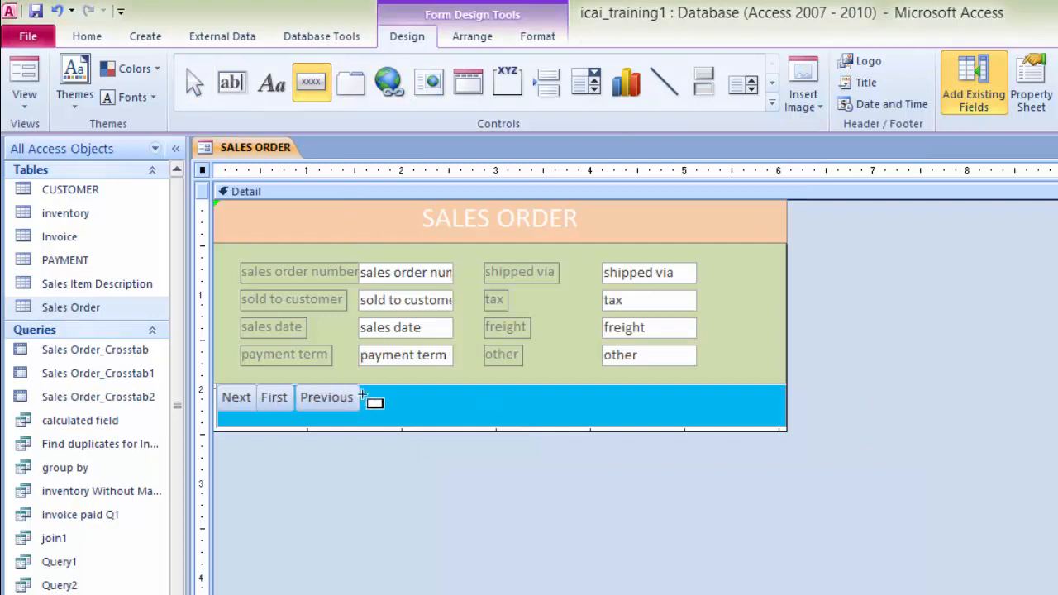
left_click_drag(365, 387, 434, 410)
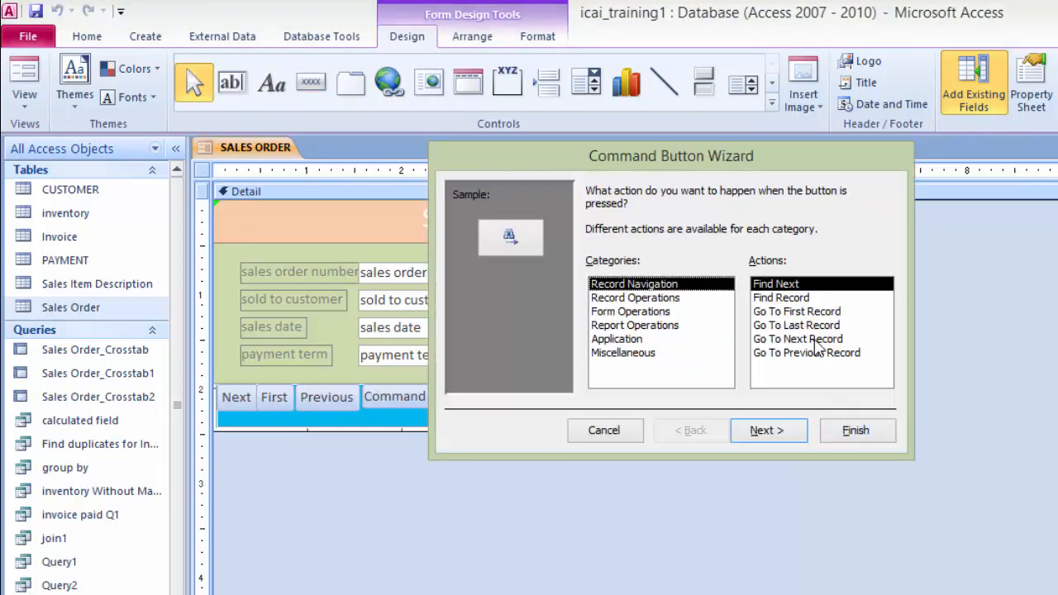
left_click(813, 328)
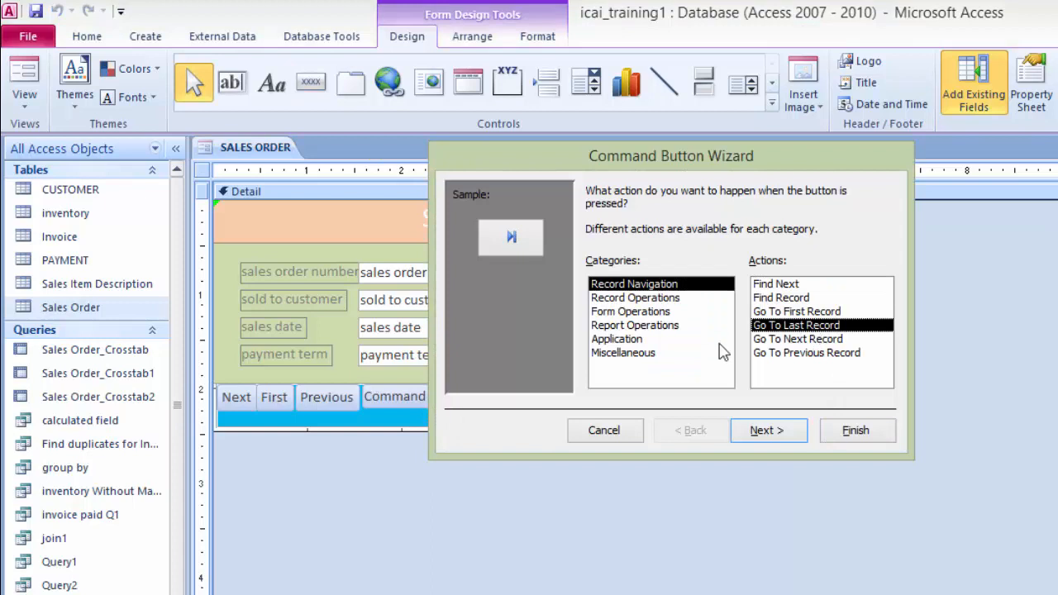
left_click(767, 430)
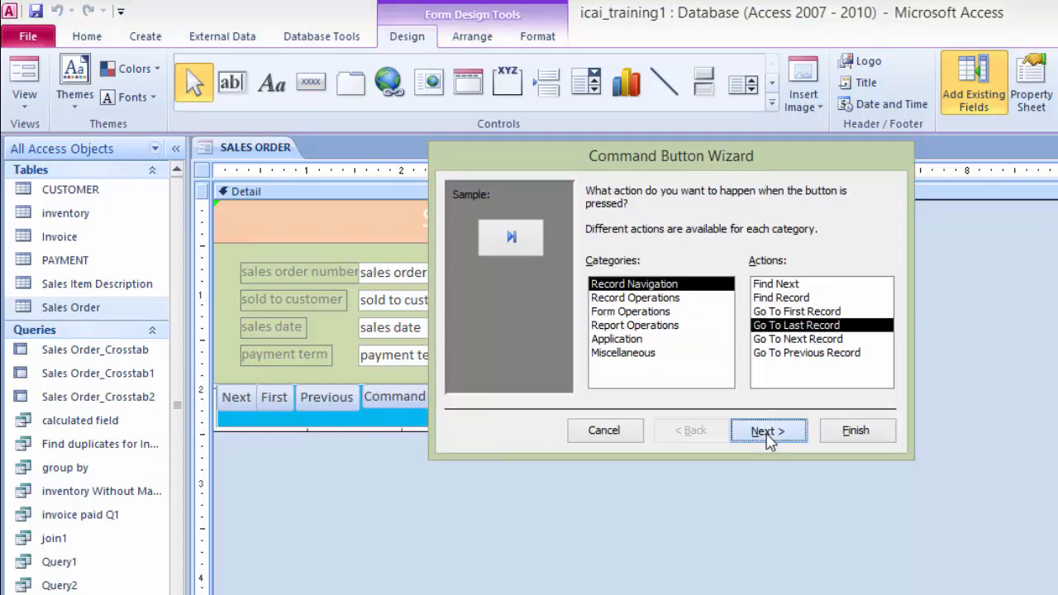
left_click(593, 270)
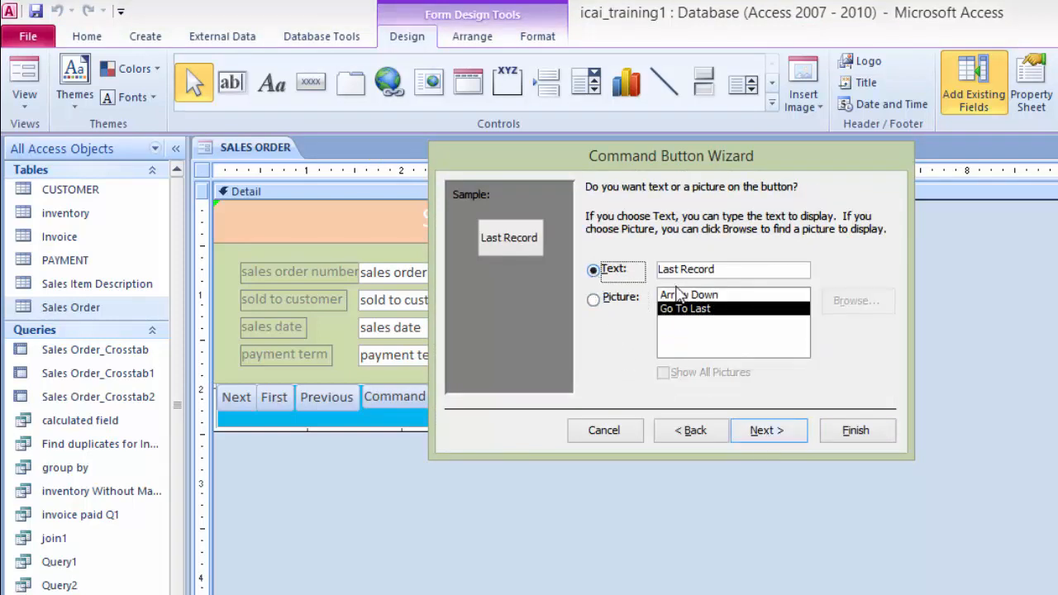
left_click(747, 269)
key("BackSpace")
key("BackSpace")
key("BackSpace")
key("BackSpace")
key("BackSpace")
key("BackSpace")
key("BackSpace")
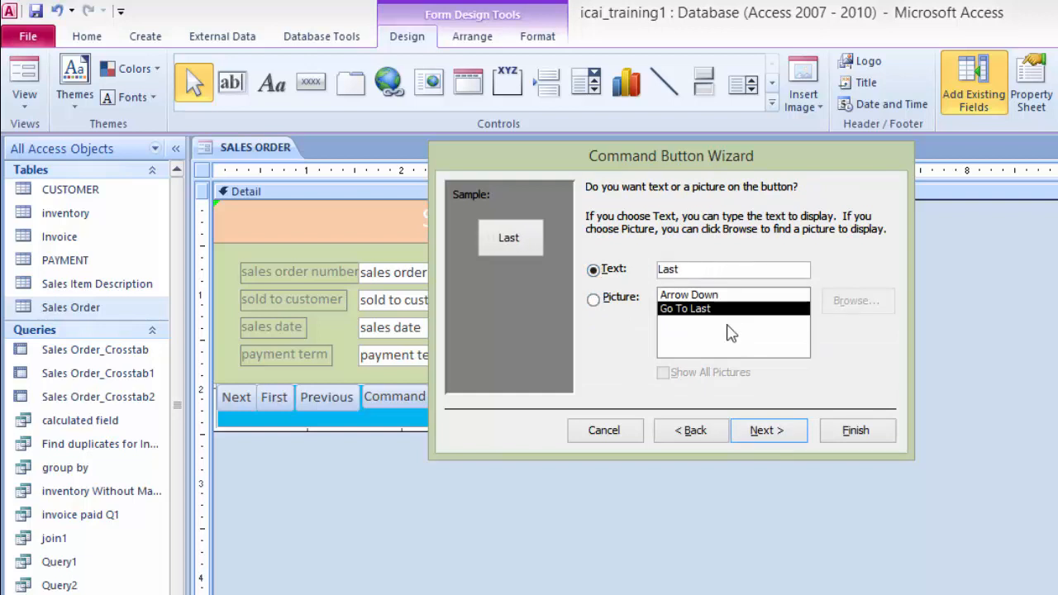
left_click(769, 432)
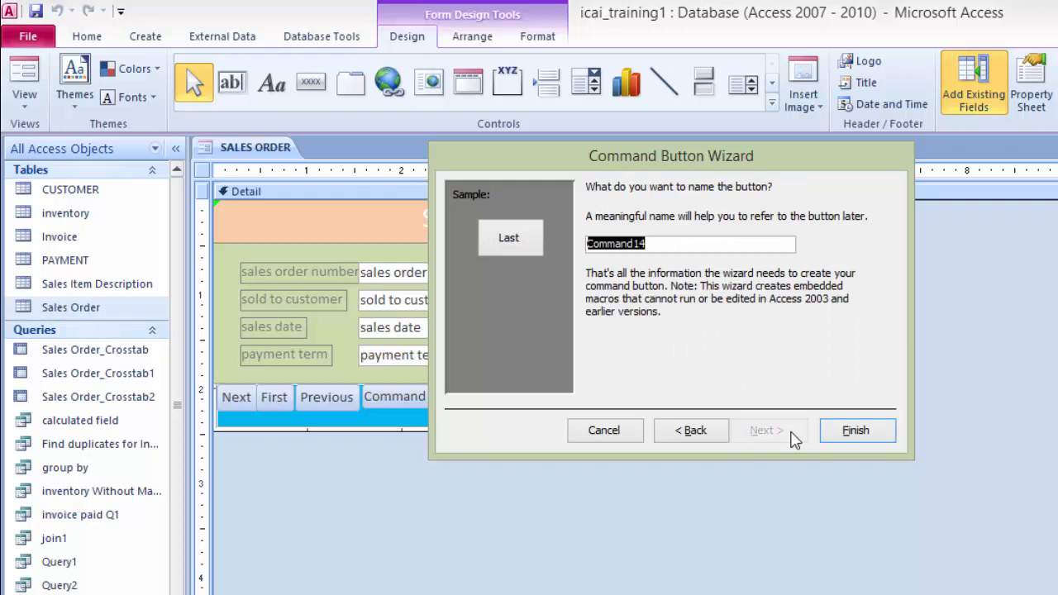
left_click(856, 431)
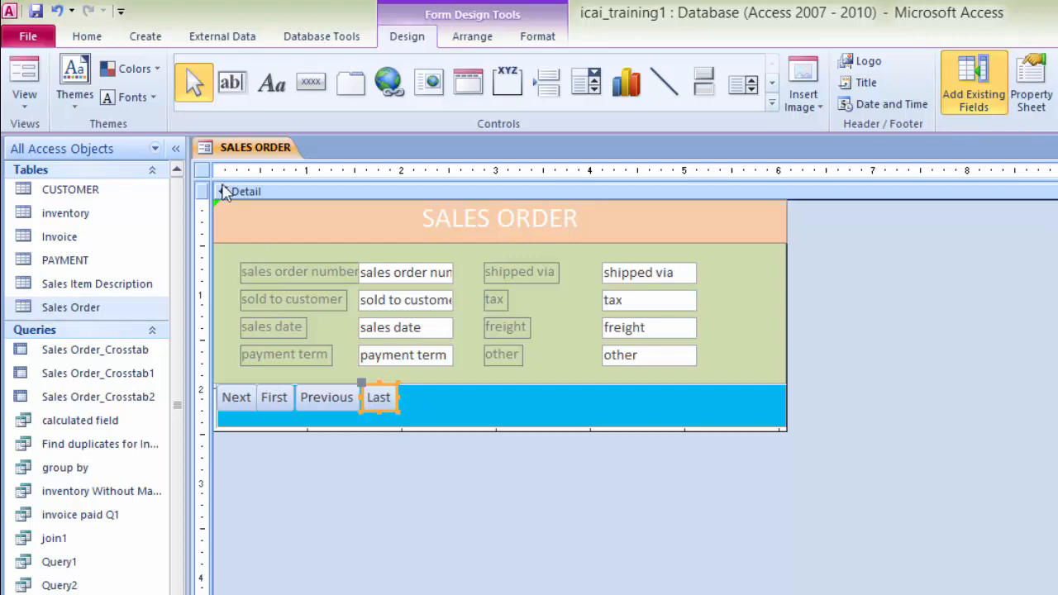
Step: Switch the Sales Order form to Form view
right_click(256, 150)
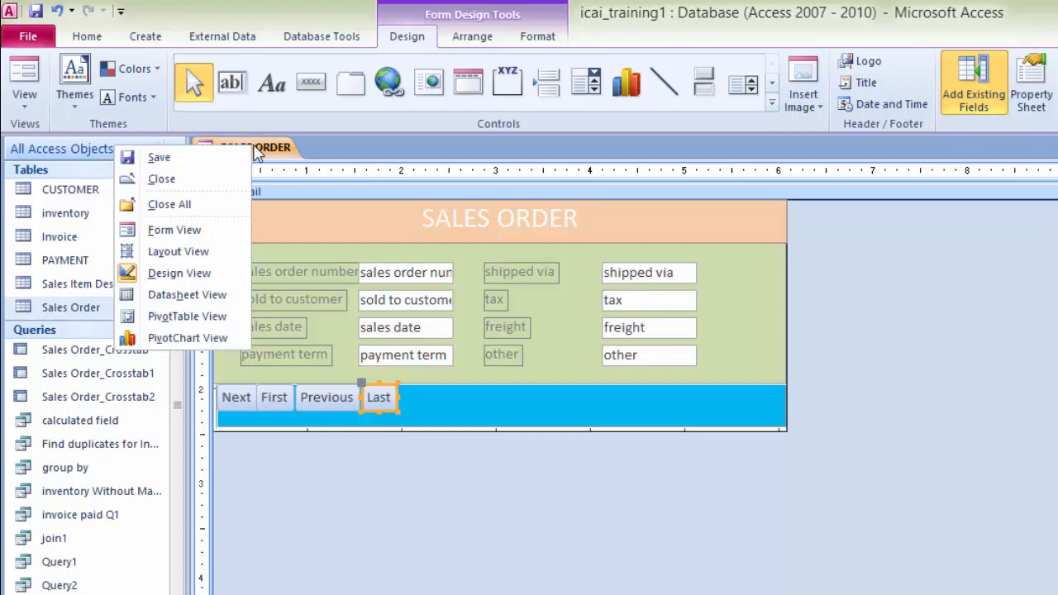
left_click(175, 230)
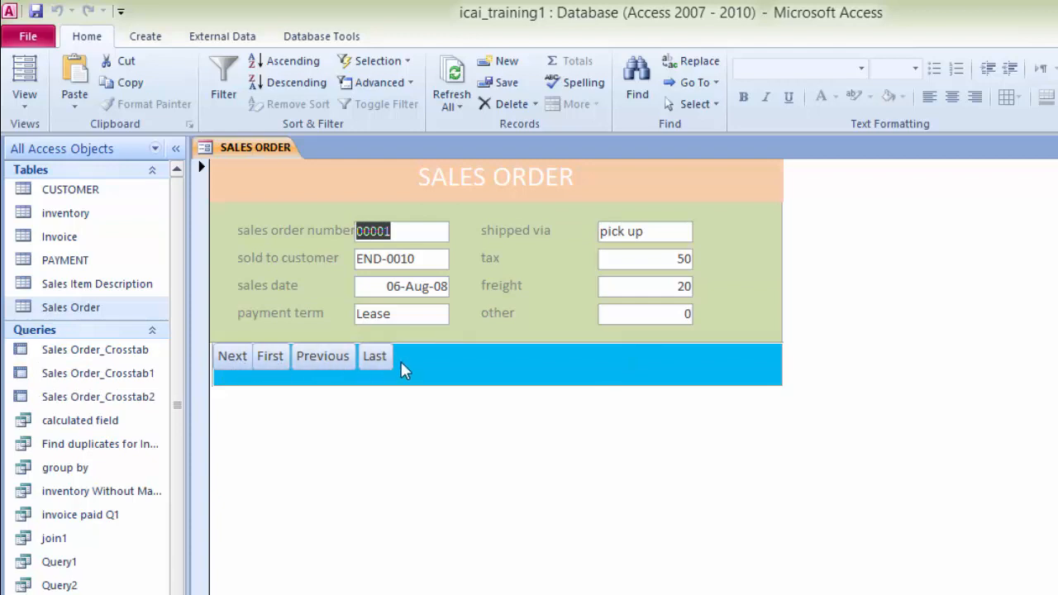
Step: Test the Next, Last, Previous and First navigation buttons in Form view
left_click(242, 366)
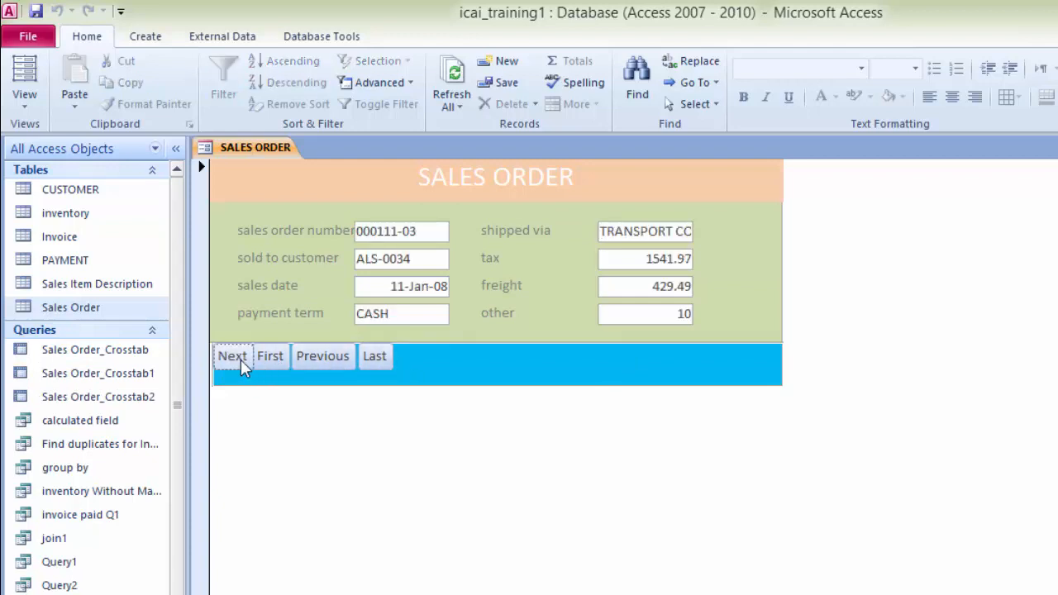
left_click(243, 366)
left_click(242, 366)
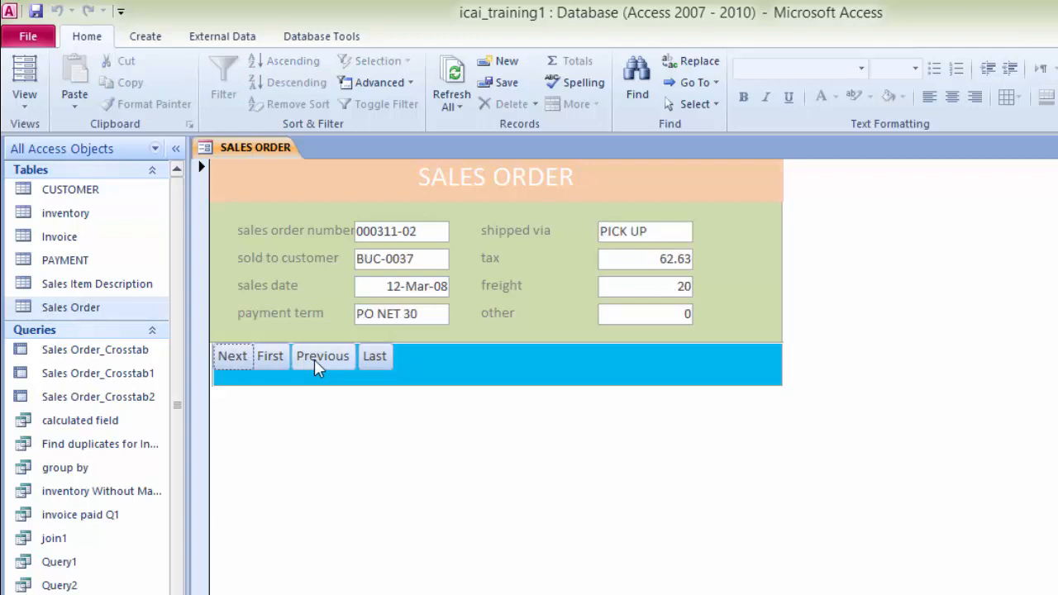
left_click(384, 367)
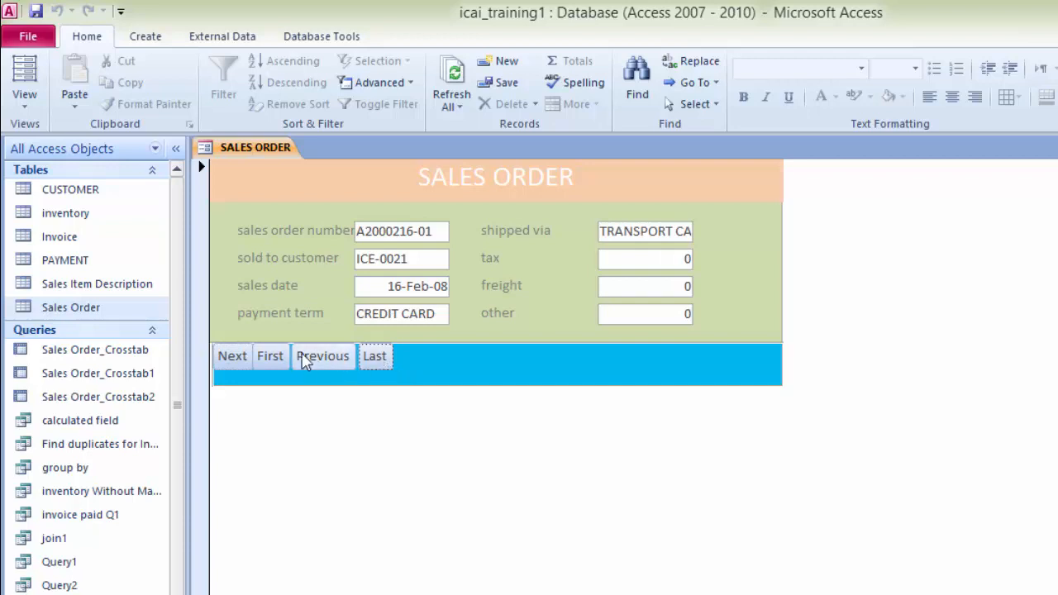
left_click(312, 366)
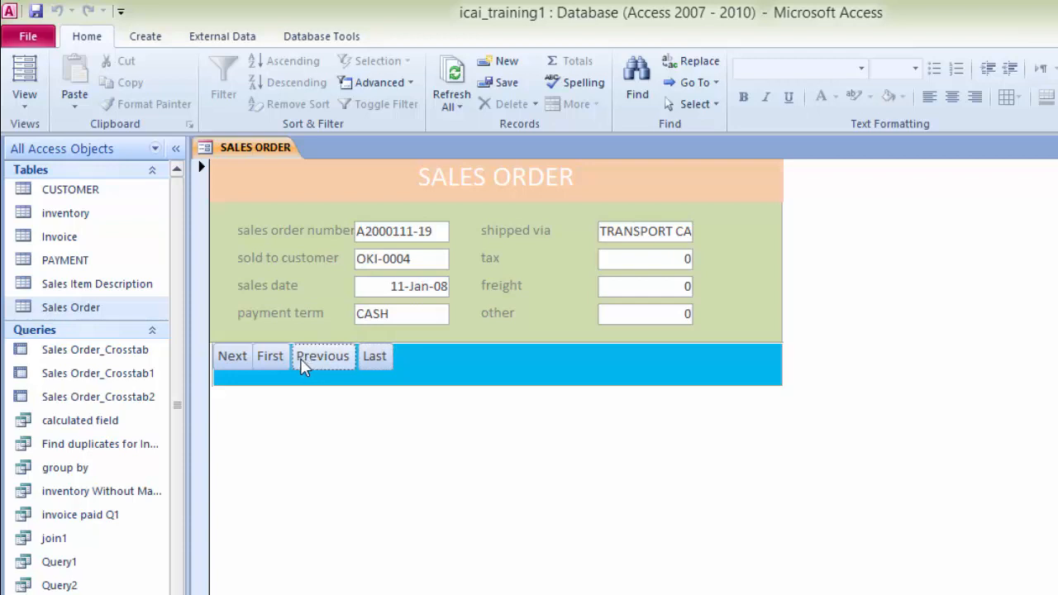
left_click(272, 364)
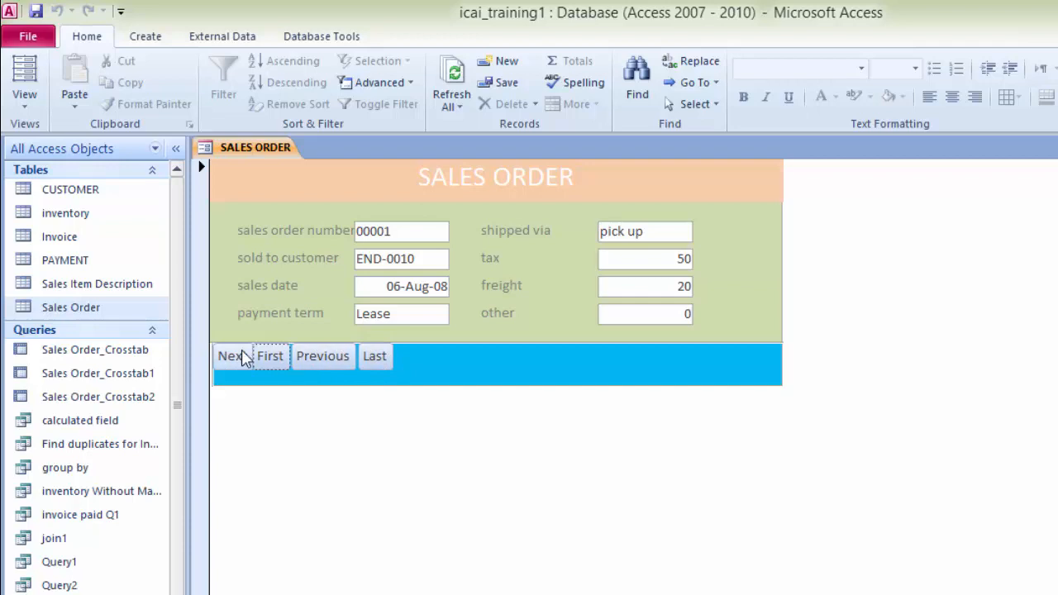
Step: Return to Design view and add a command button after Last that adds a new record, with the text Add
right_click(264, 157)
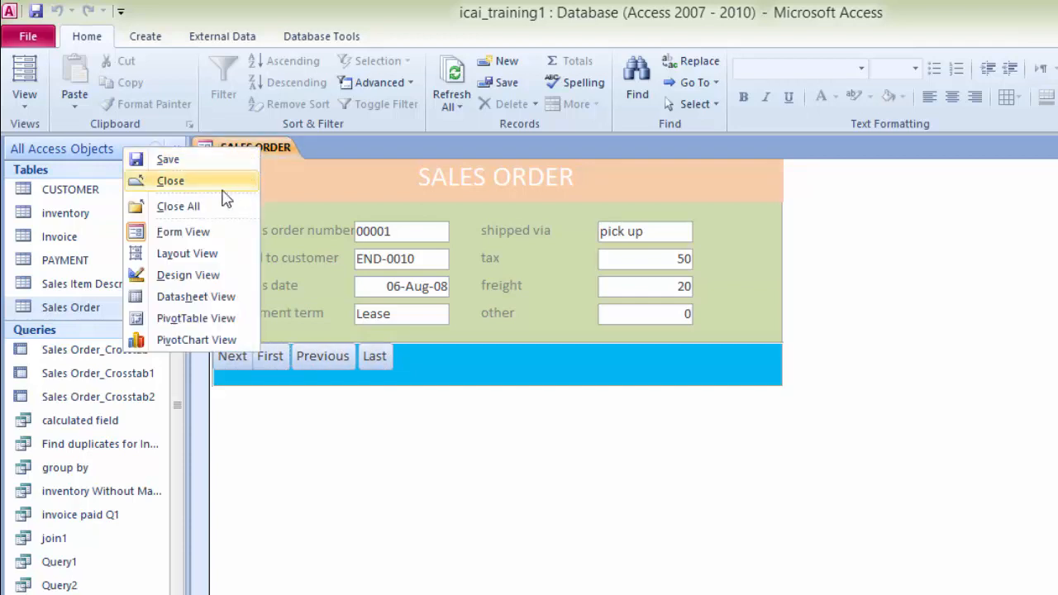
left_click(189, 281)
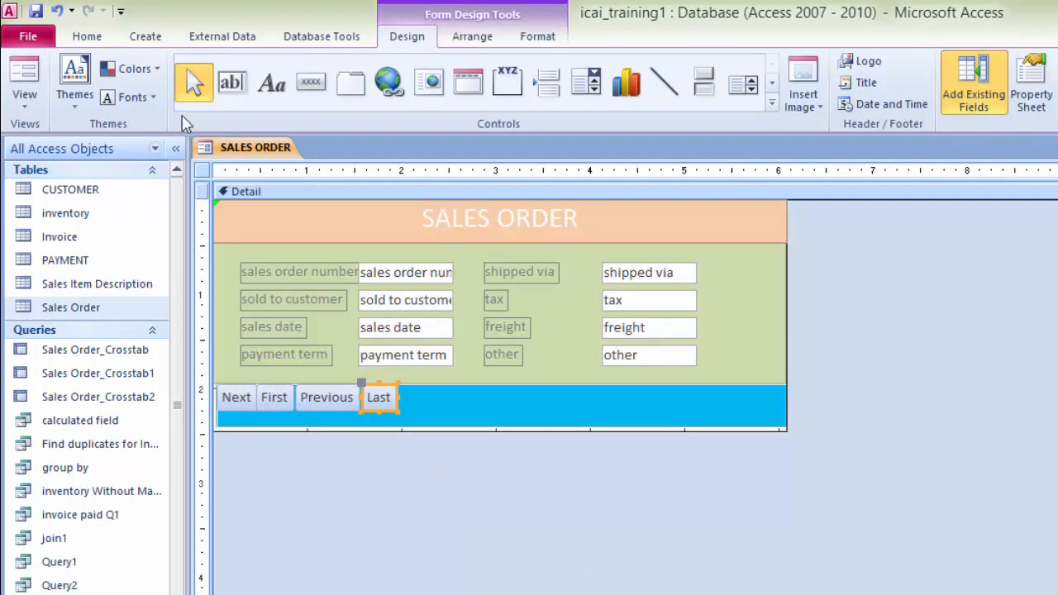
left_click(311, 82)
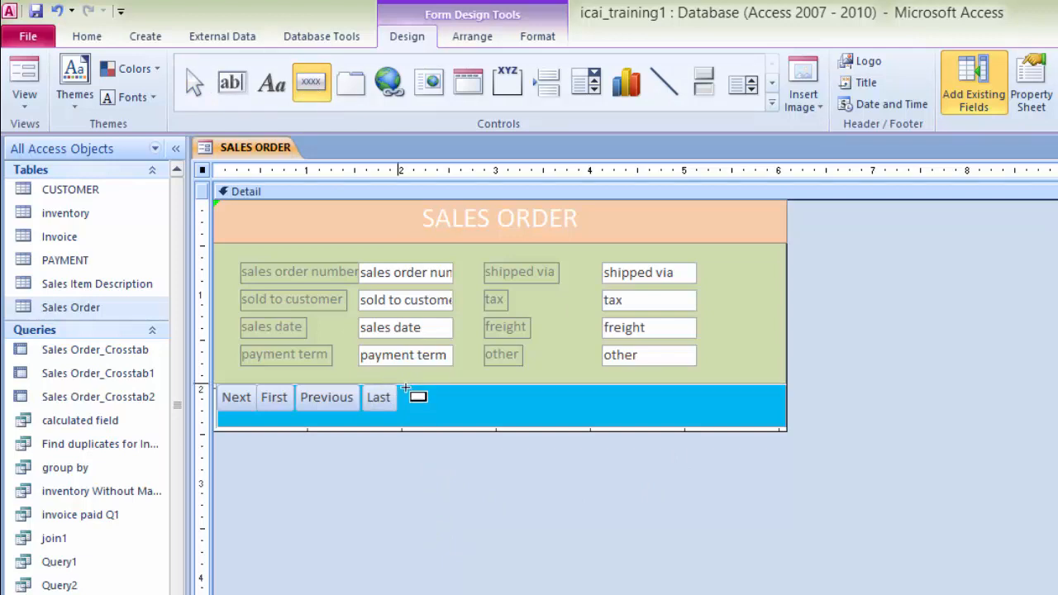
left_click_drag(406, 386, 456, 418)
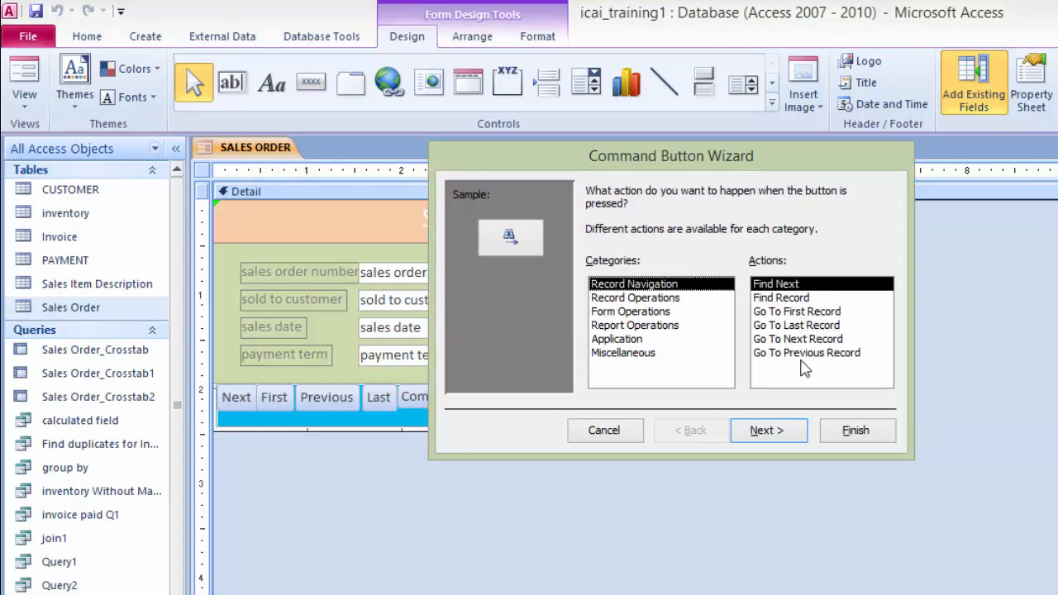
left_click(635, 299)
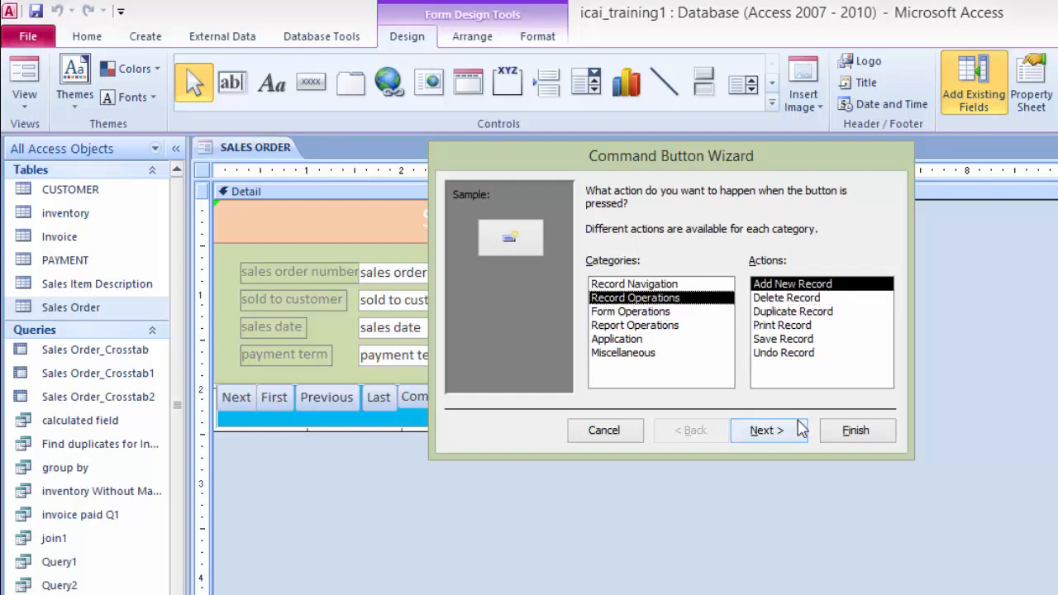
left_click(778, 436)
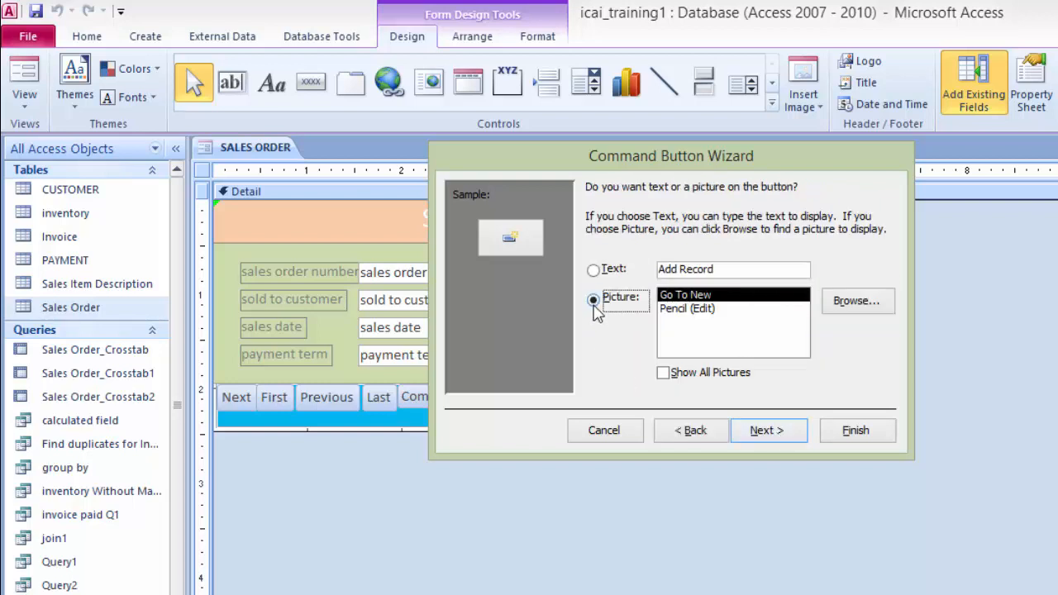
left_click(595, 271)
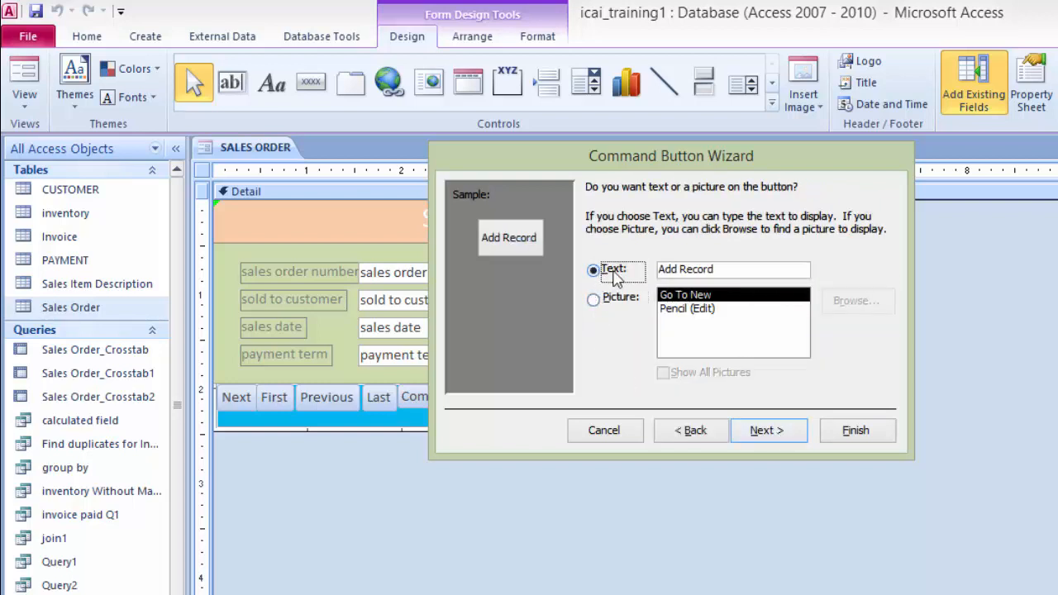
left_click(746, 266)
key("BackSpace")
key("BackSpace")
key("BackSpace")
key("BackSpace")
key("BackSpace")
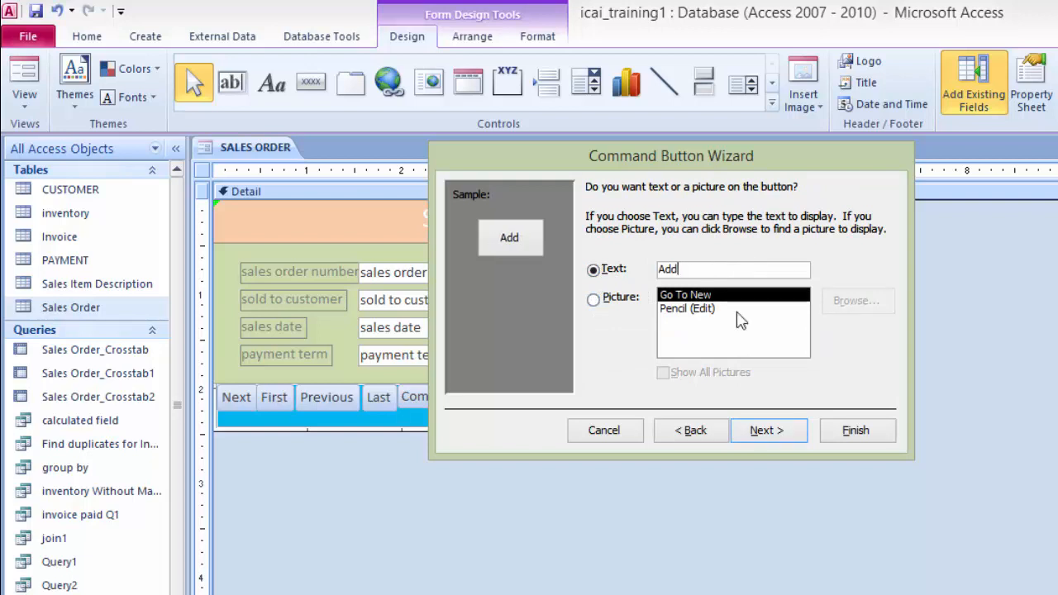
left_click(764, 431)
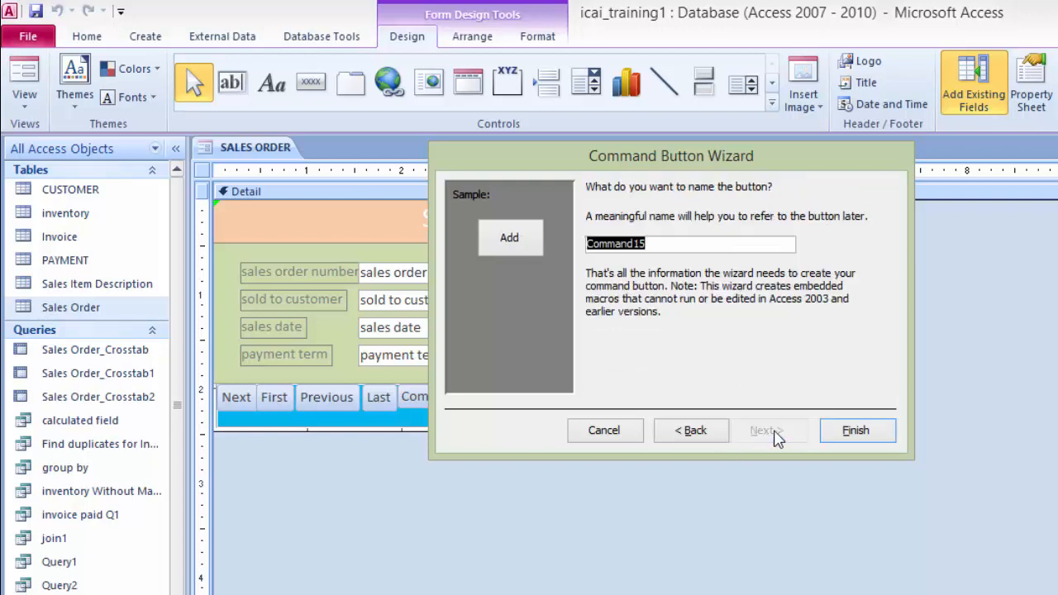
left_click(851, 429)
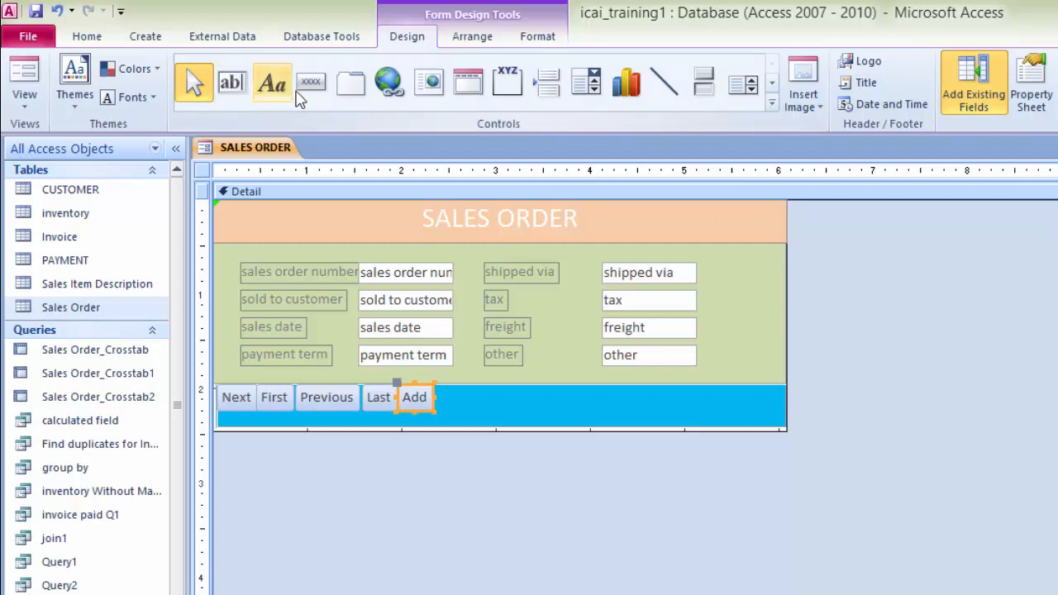
Step: Add a command button after Add that deletes the current record, with the text Delete
left_click(312, 84)
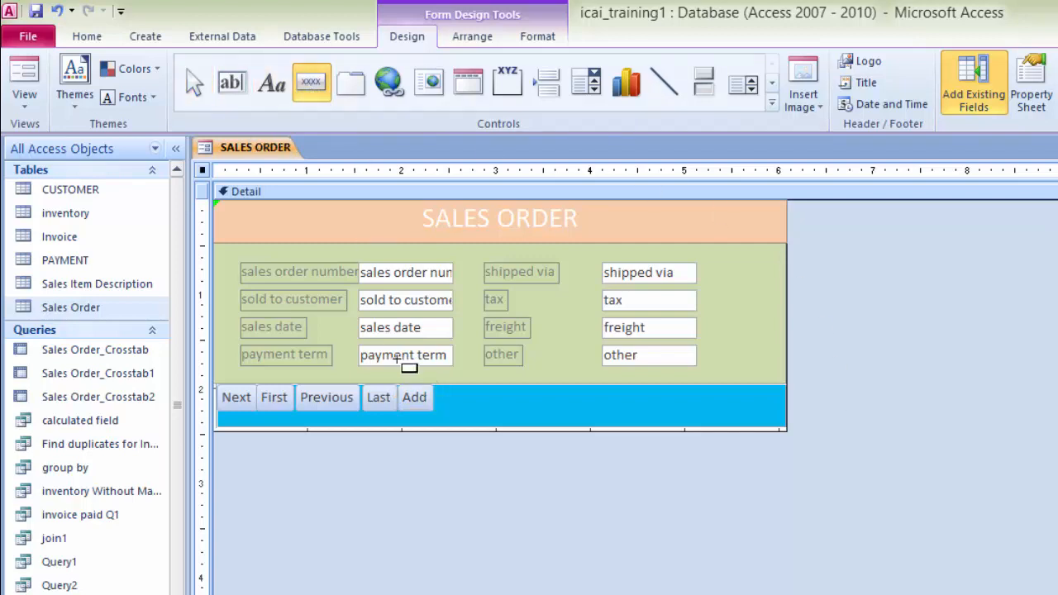
left_click_drag(435, 384, 494, 408)
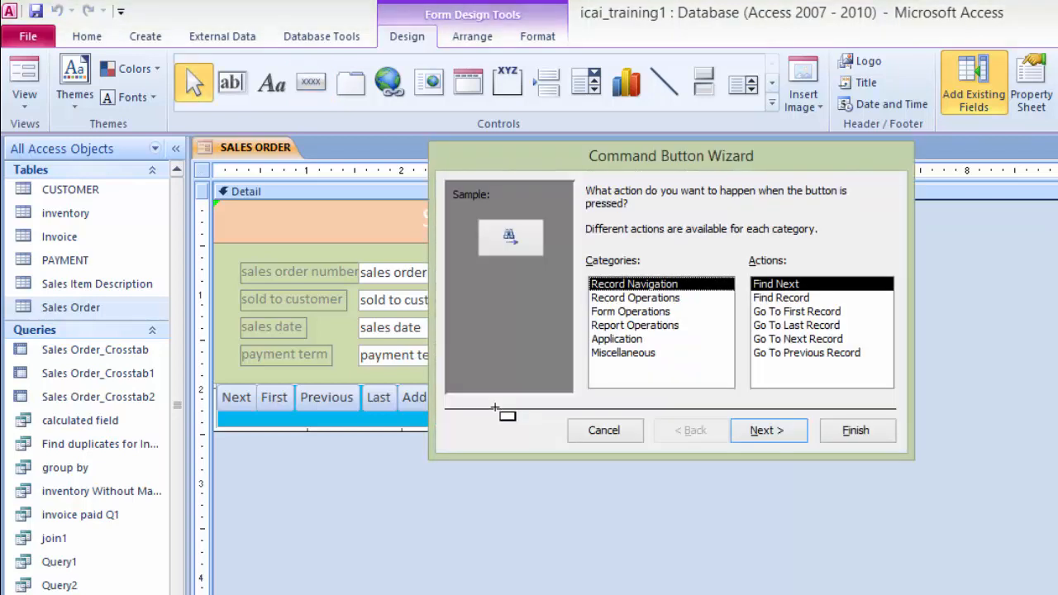
left_click(628, 299)
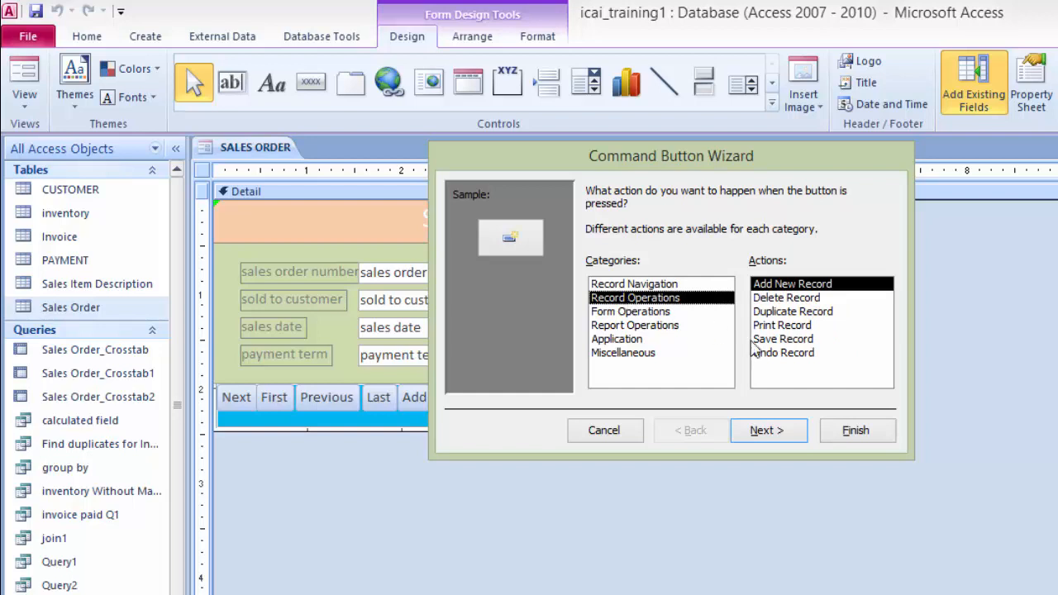
left_click(806, 298)
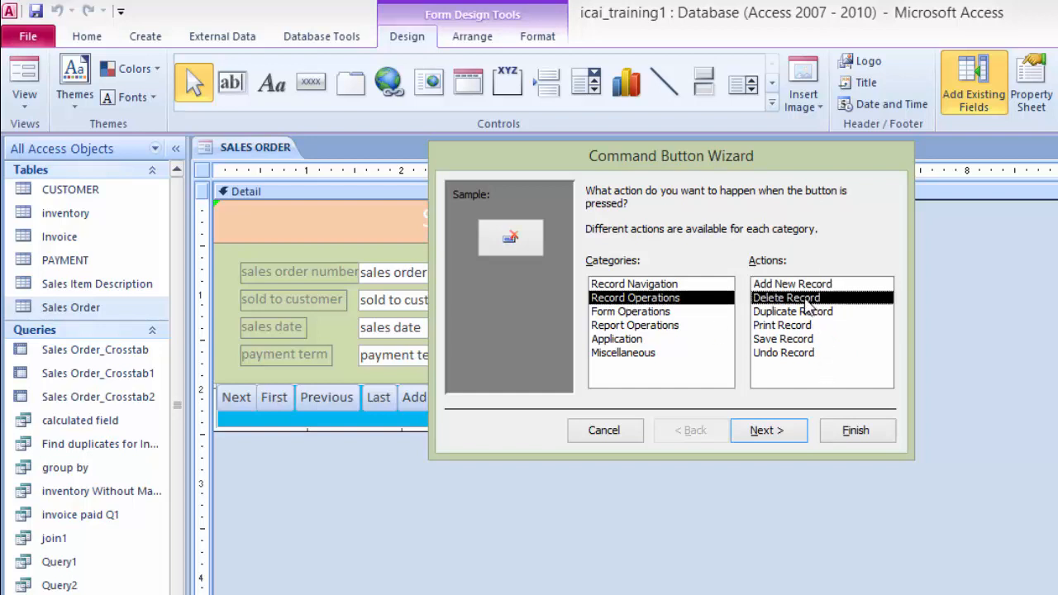
left_click(771, 433)
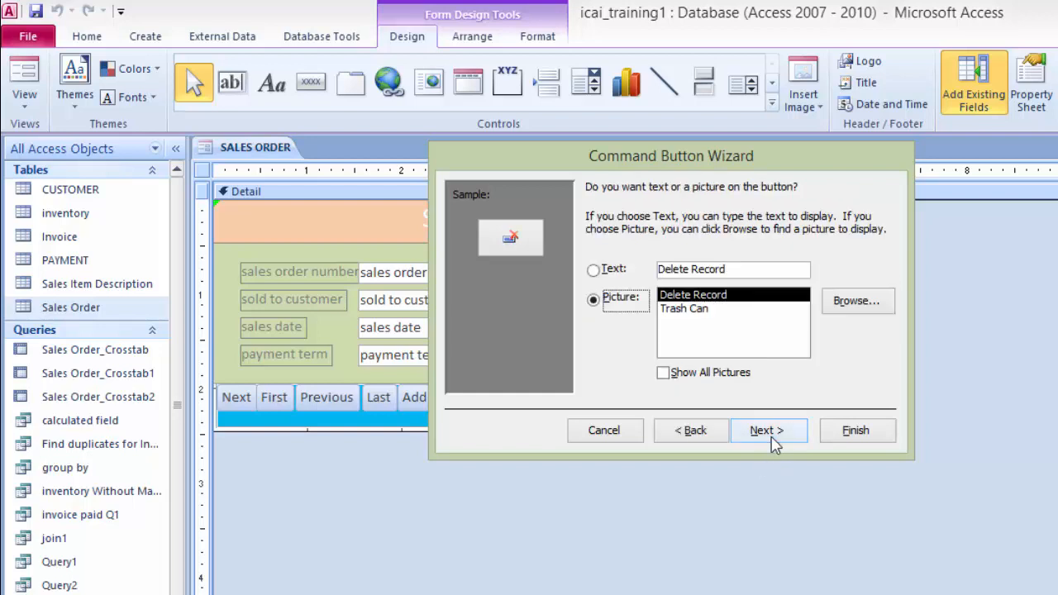
left_click(596, 273)
left_click(739, 268)
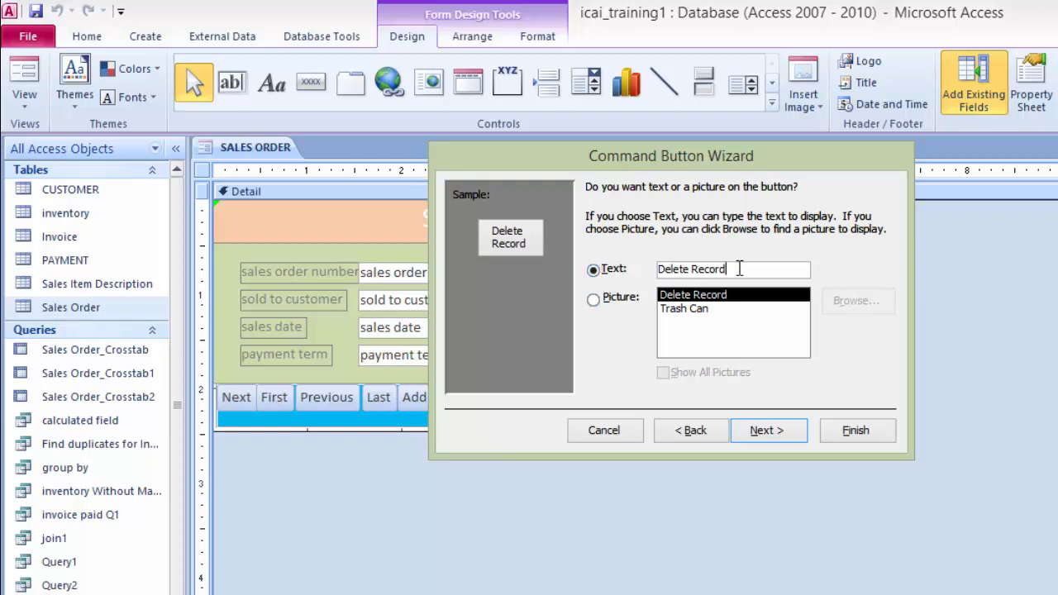
key("BackSpace")
key("BackSpace")
key("BackSpace")
key("BackSpace")
key("BackSpace")
key("BackSpace")
key("BackSpace")
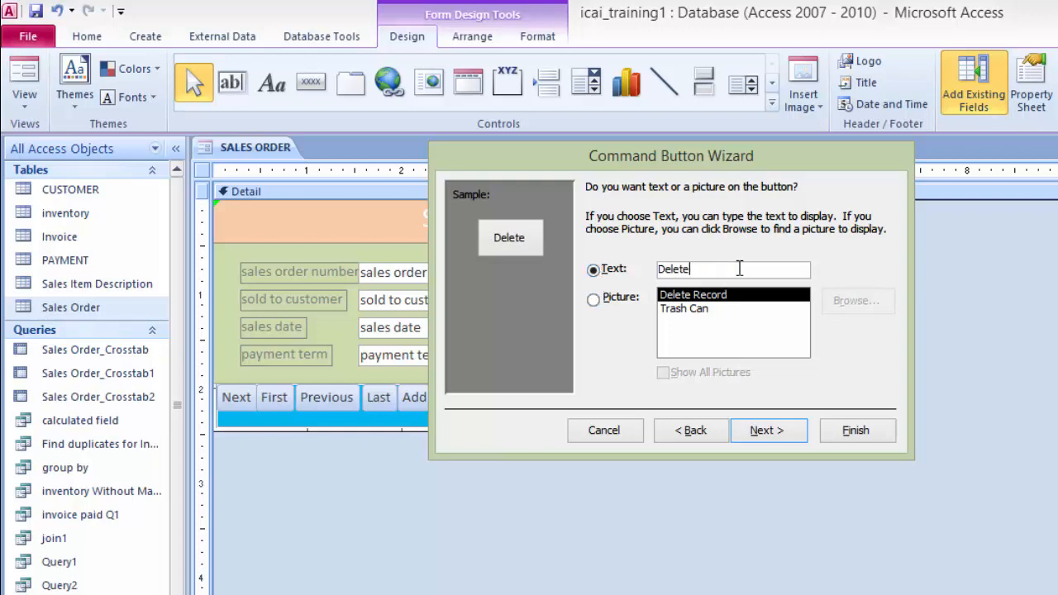
left_click(766, 430)
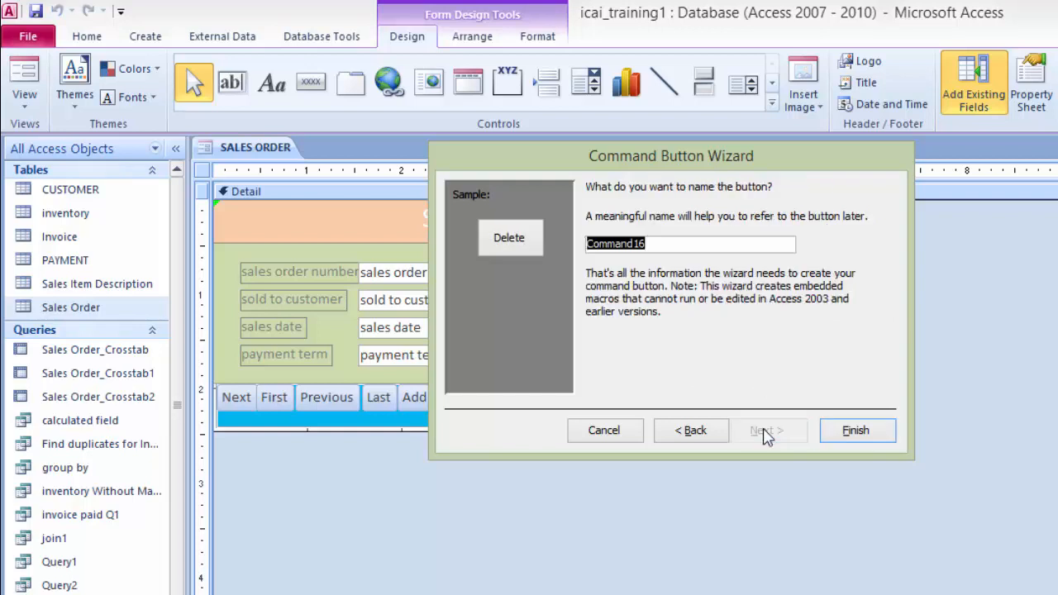
left_click(849, 431)
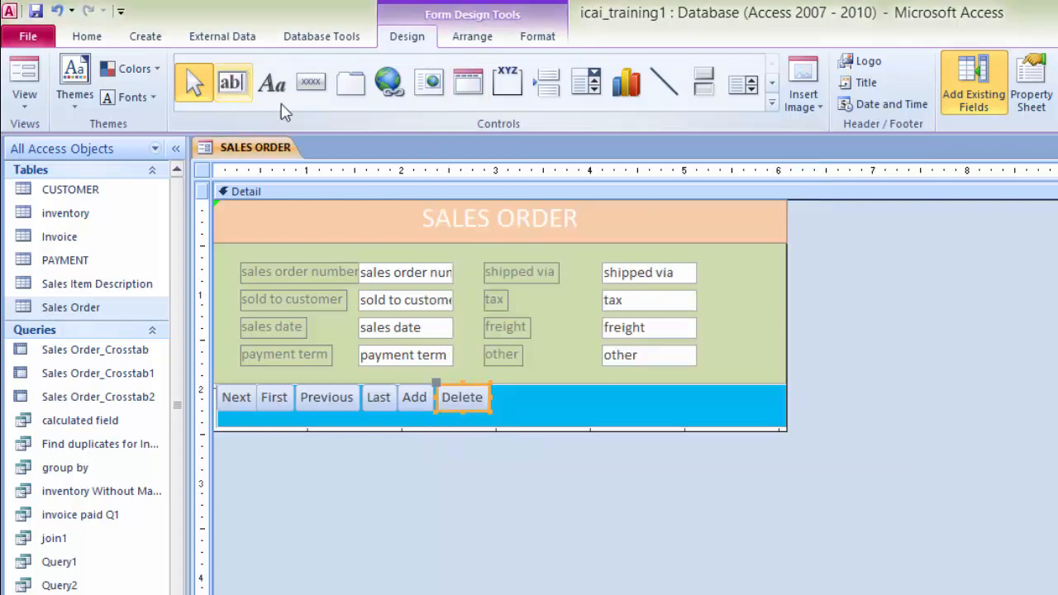
Step: Add a command button after Delete that closes the form, with the text Close
left_click(312, 85)
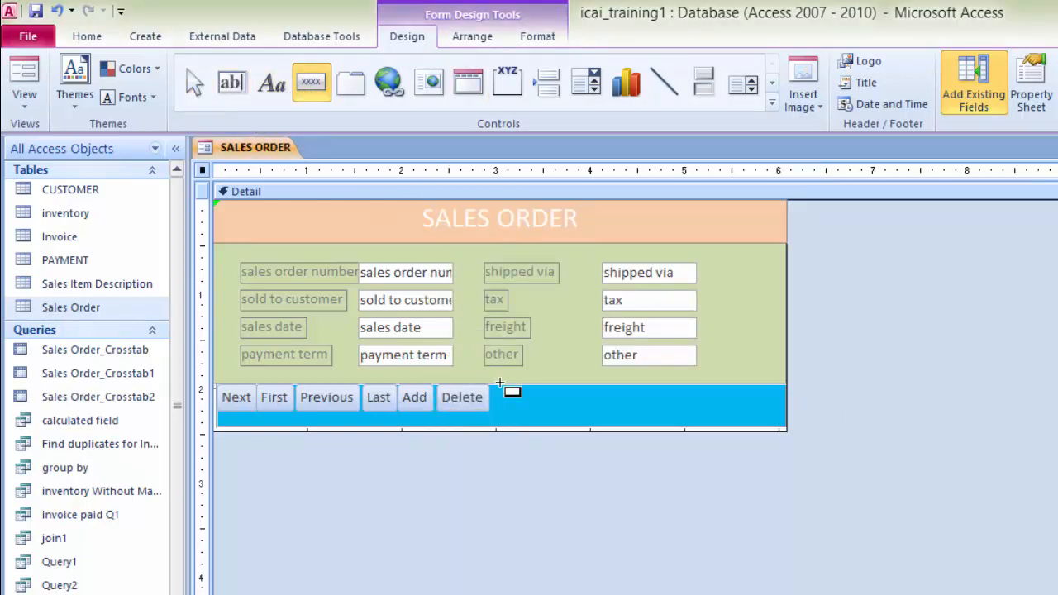
left_click_drag(491, 384, 559, 409)
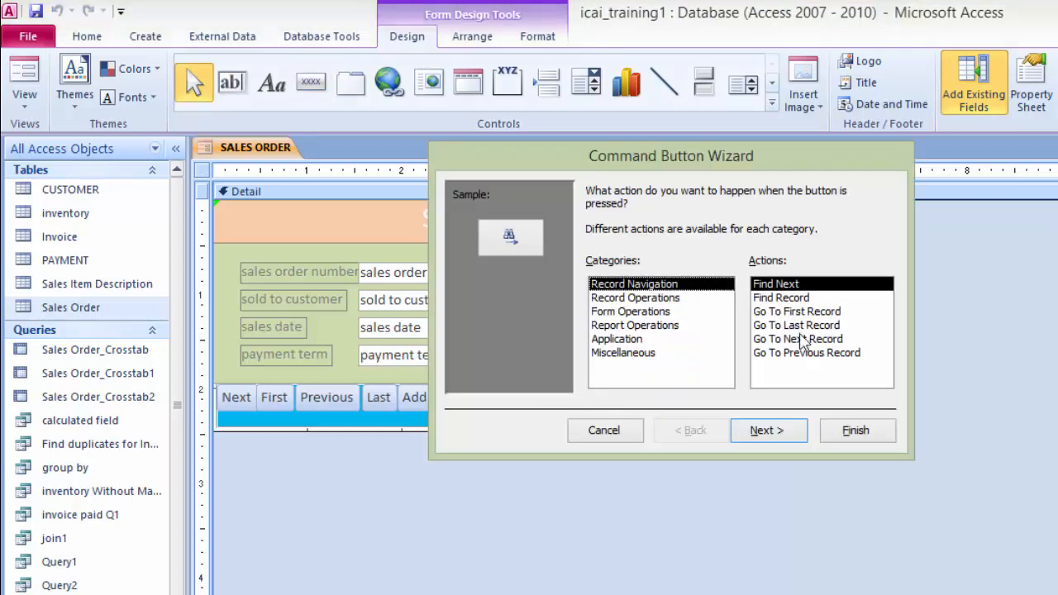
left_click(630, 312)
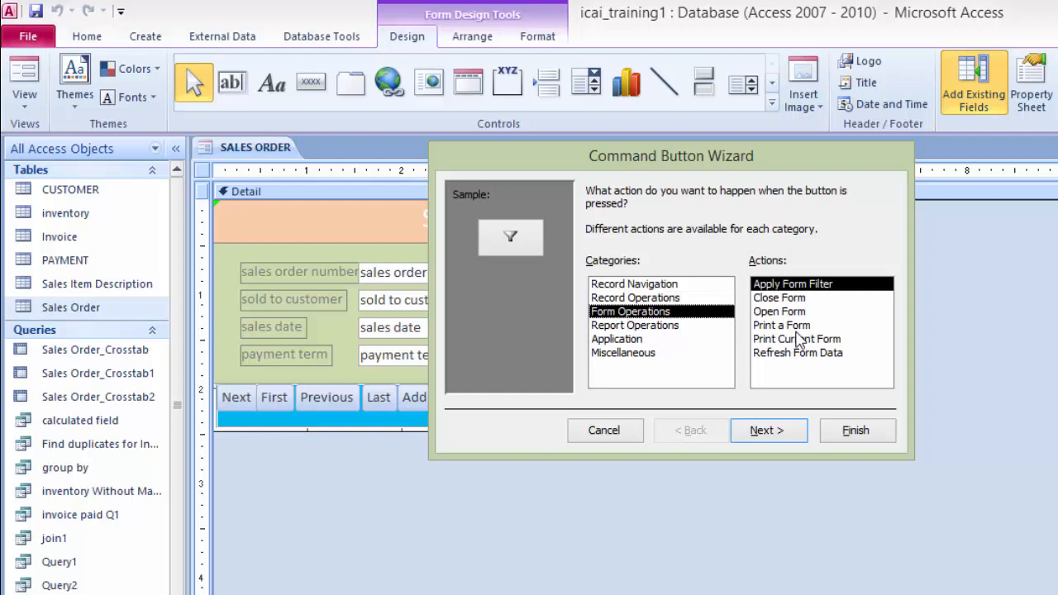
left_click(781, 299)
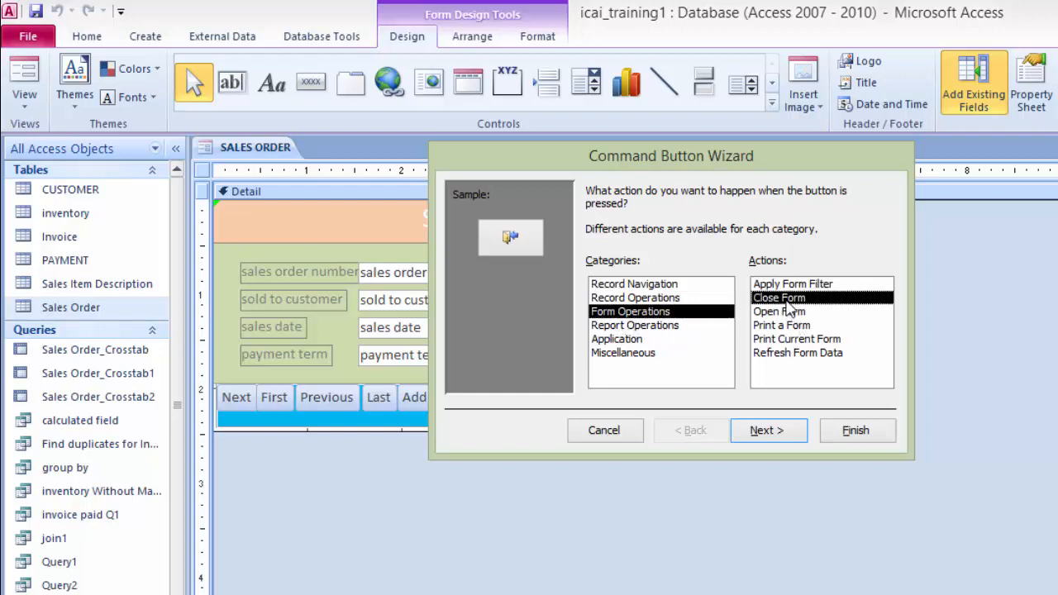
left_click(783, 443)
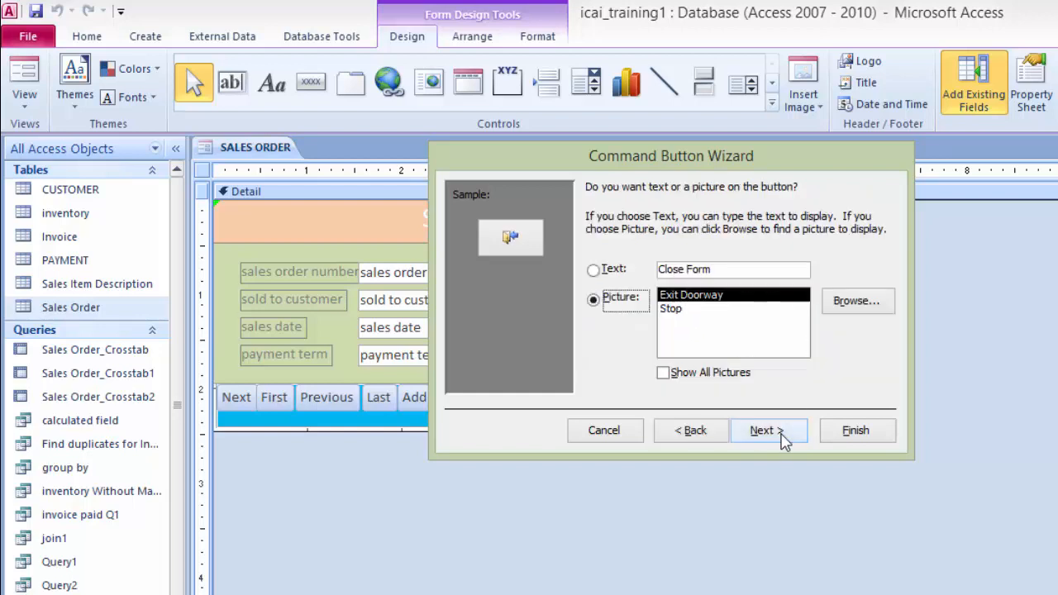
left_click(596, 271)
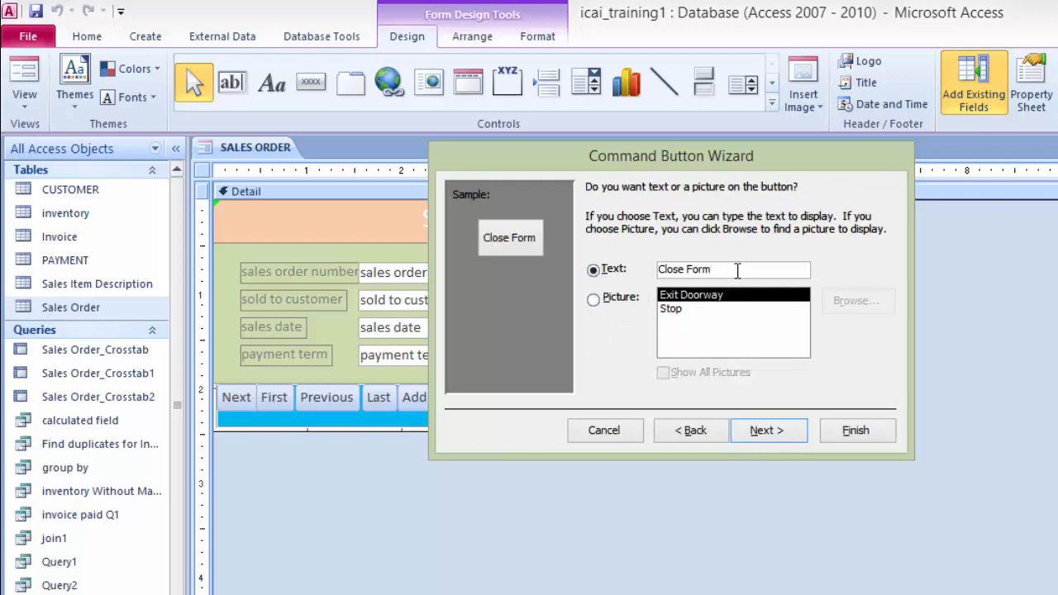
key("BackSpace")
key("BackSpace")
key("BackSpace")
key("BackSpace")
key("BackSpace")
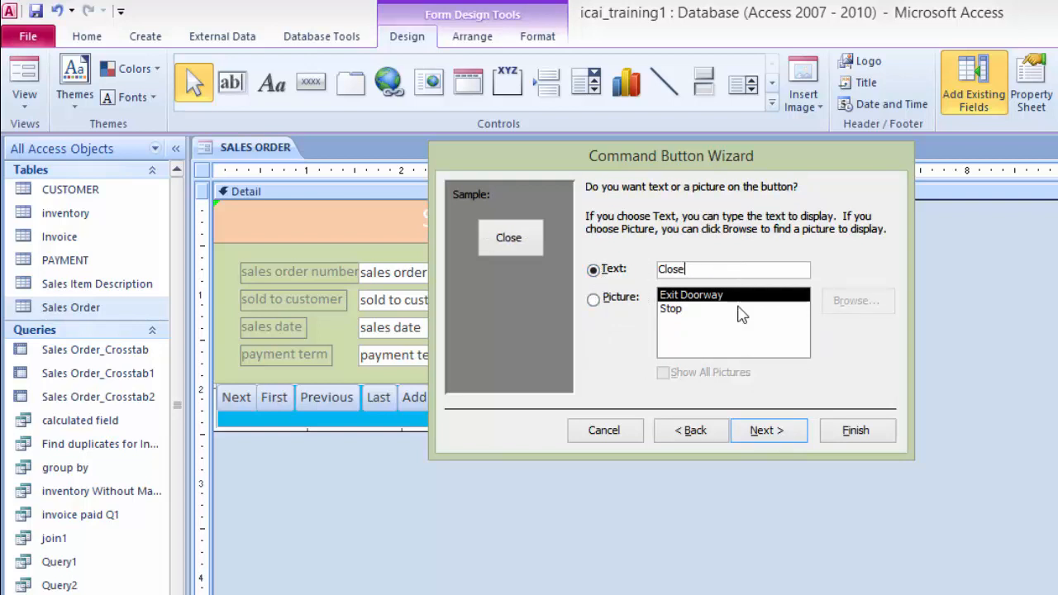
left_click(760, 432)
left_click(855, 433)
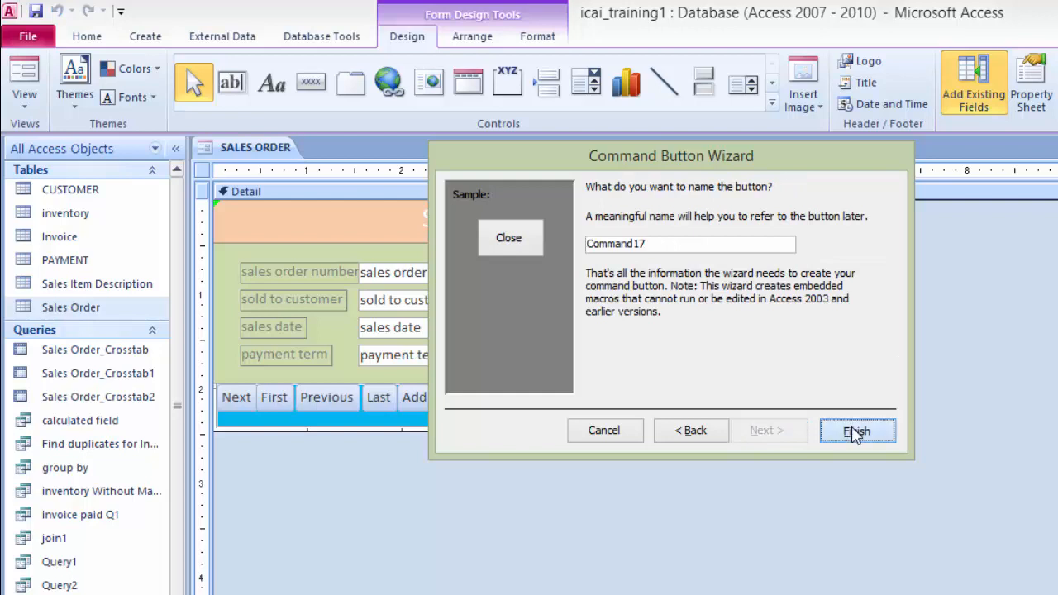
Step: Add a command button running Quit Application with the Stop picture, and move it to the top-right corner of the title panel
left_click(313, 86)
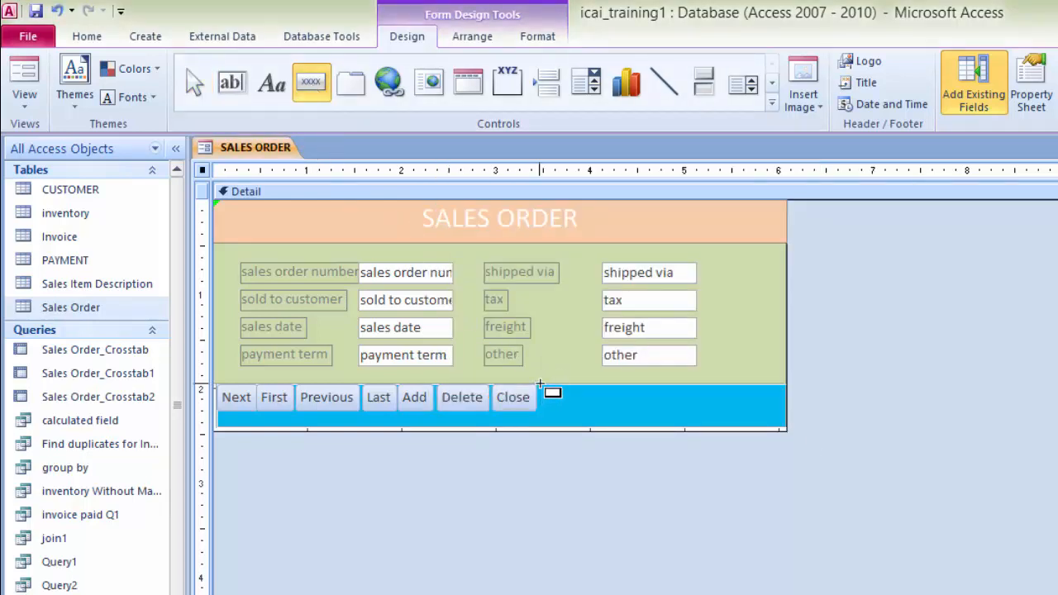
left_click_drag(539, 382, 612, 416)
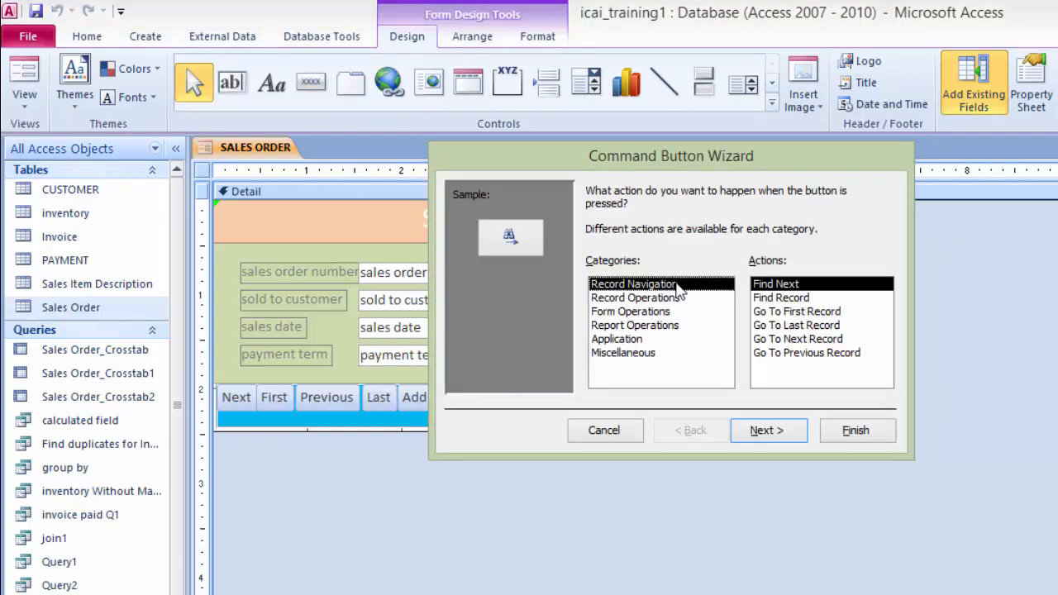
left_click(622, 313)
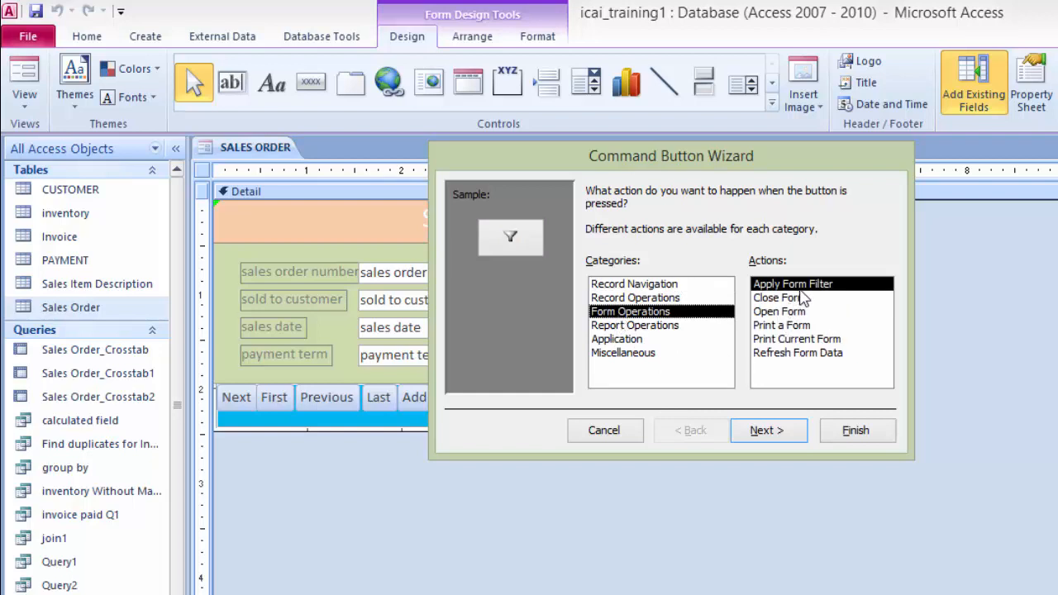
left_click(619, 346)
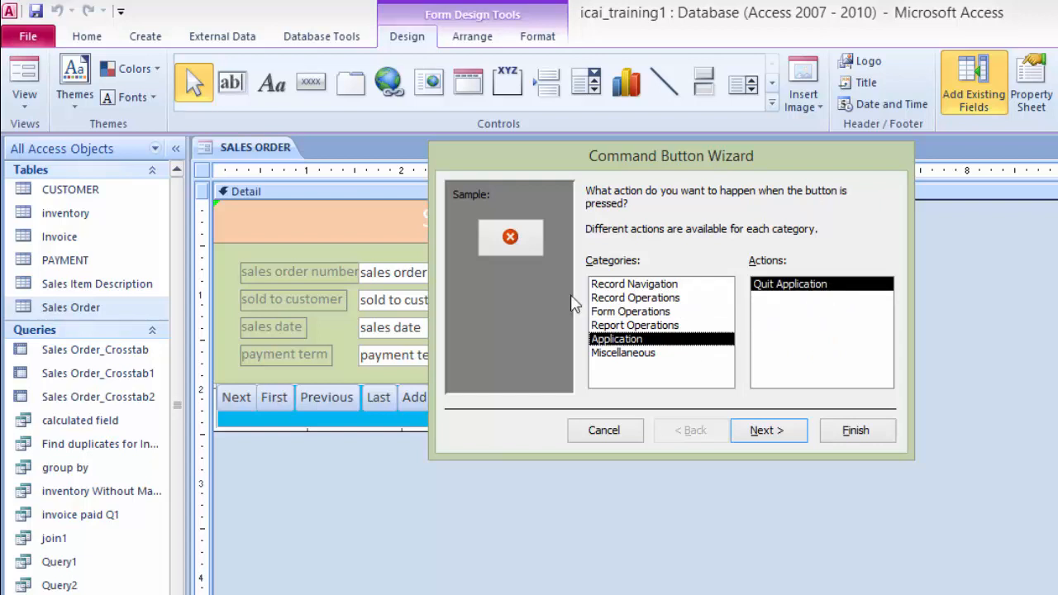
left_click(762, 430)
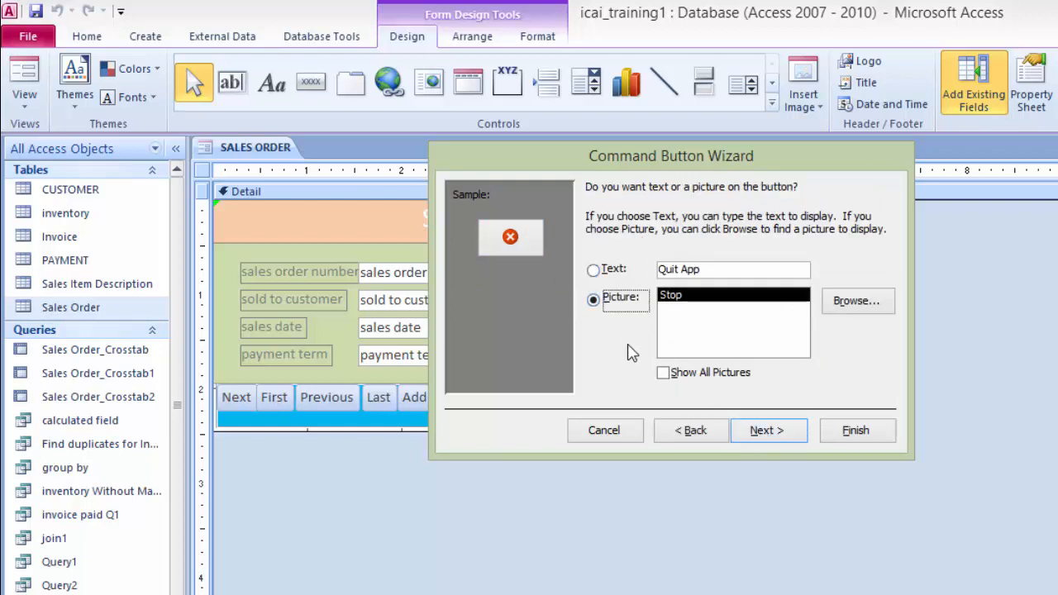
left_click(762, 430)
left_click(854, 433)
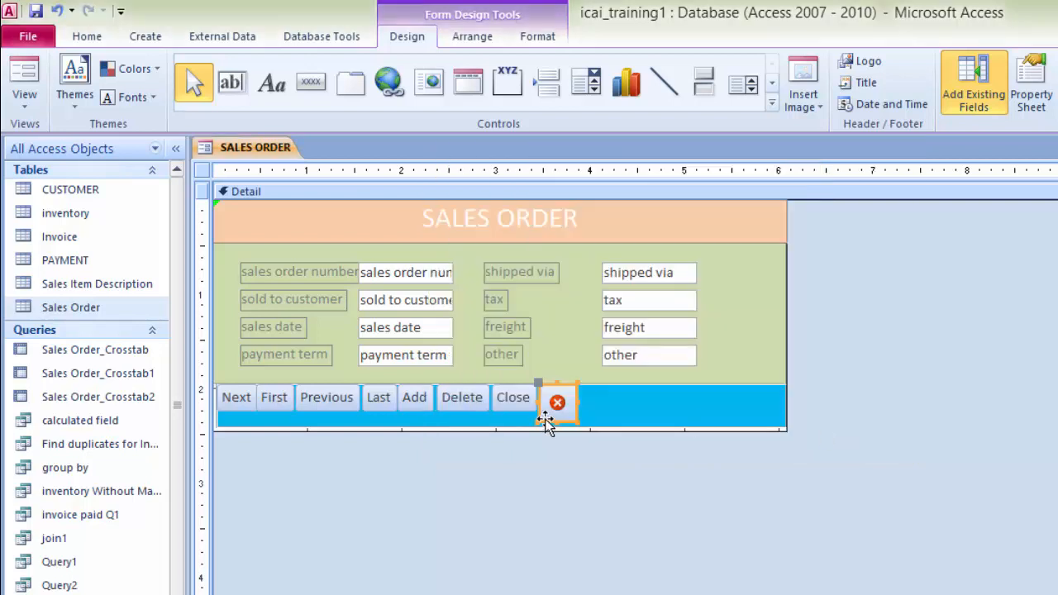
left_click(569, 385)
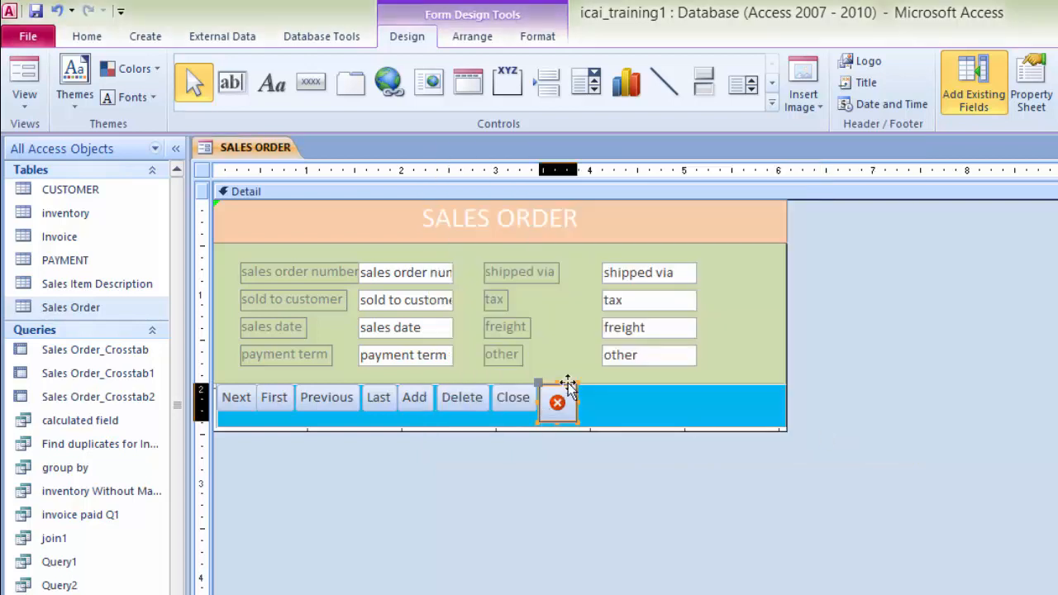
left_click_drag(585, 379, 773, 202)
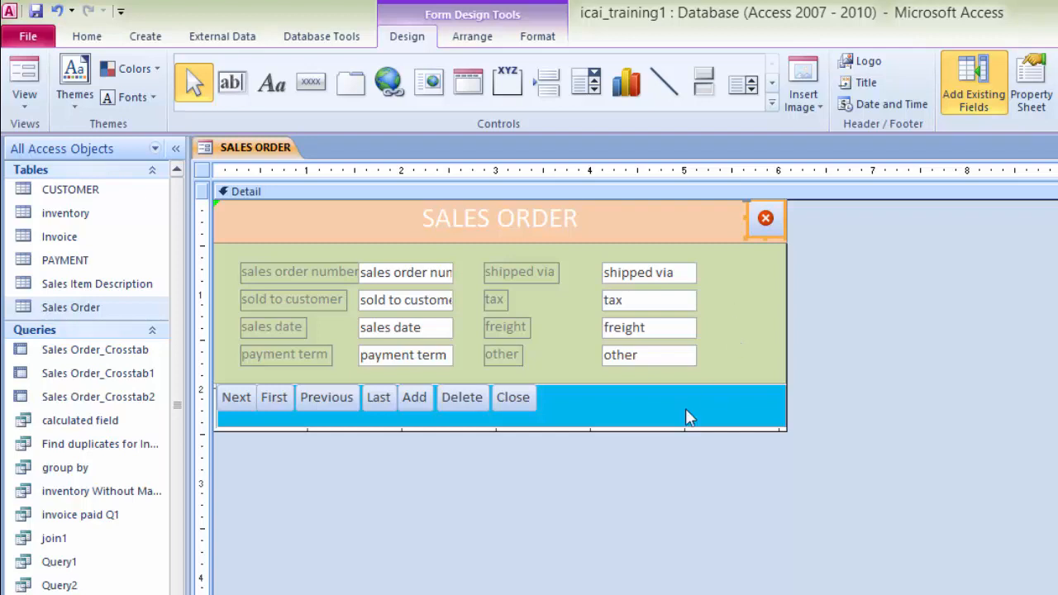
Step: Switch to Form view and test the Next, First and Previous buttons, dismissing the message that appears
right_click(247, 157)
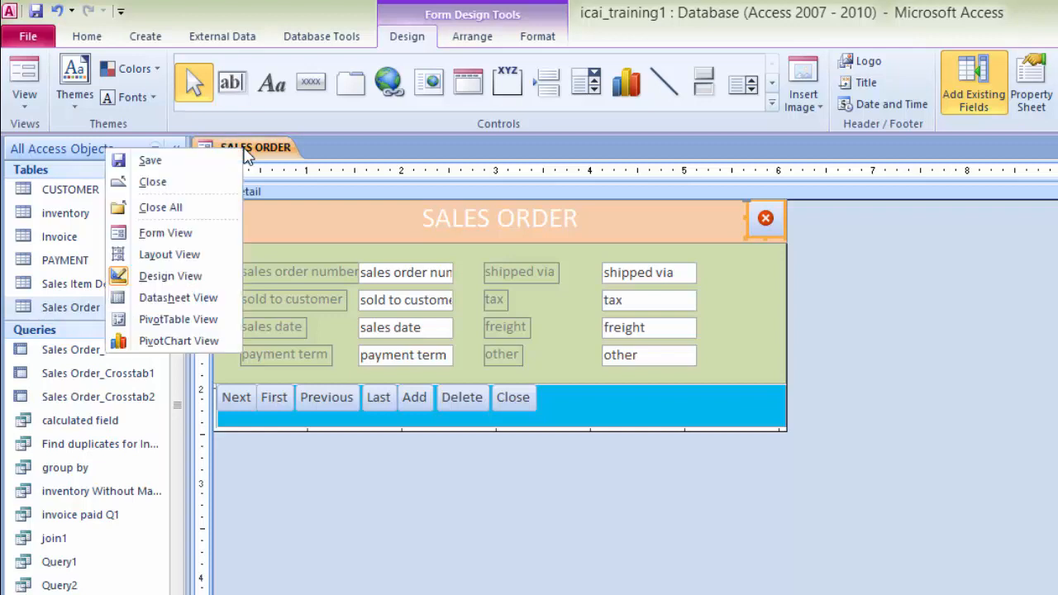
left_click(174, 236)
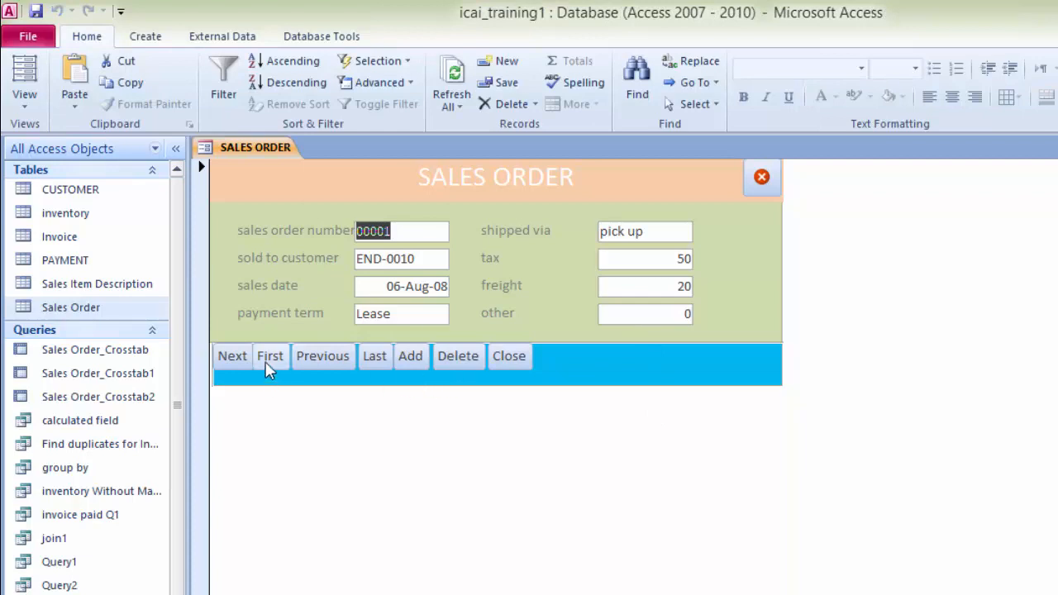
left_click(230, 368)
left_click(267, 361)
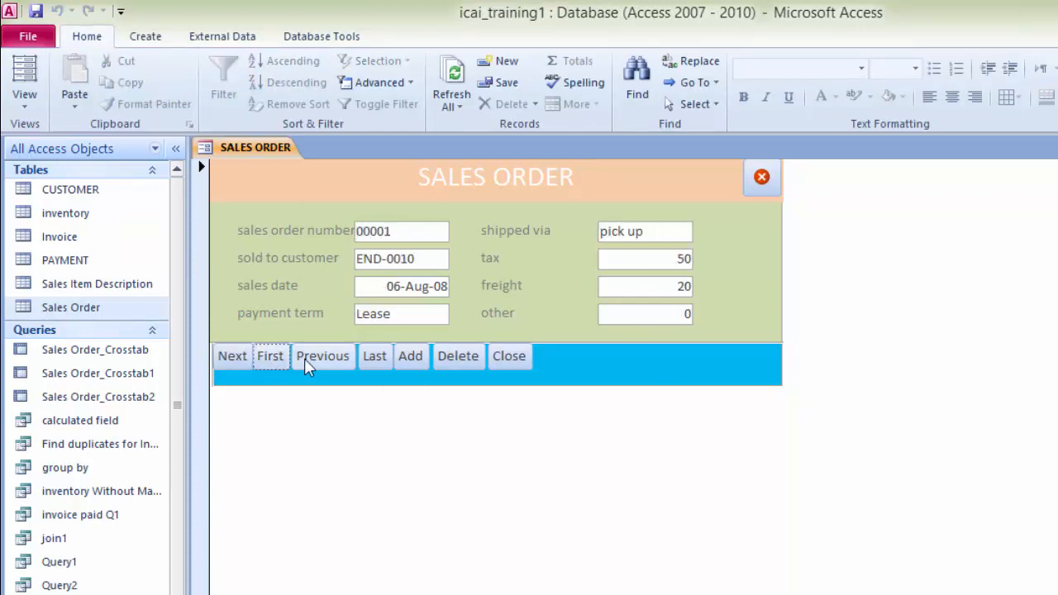
left_click(323, 367)
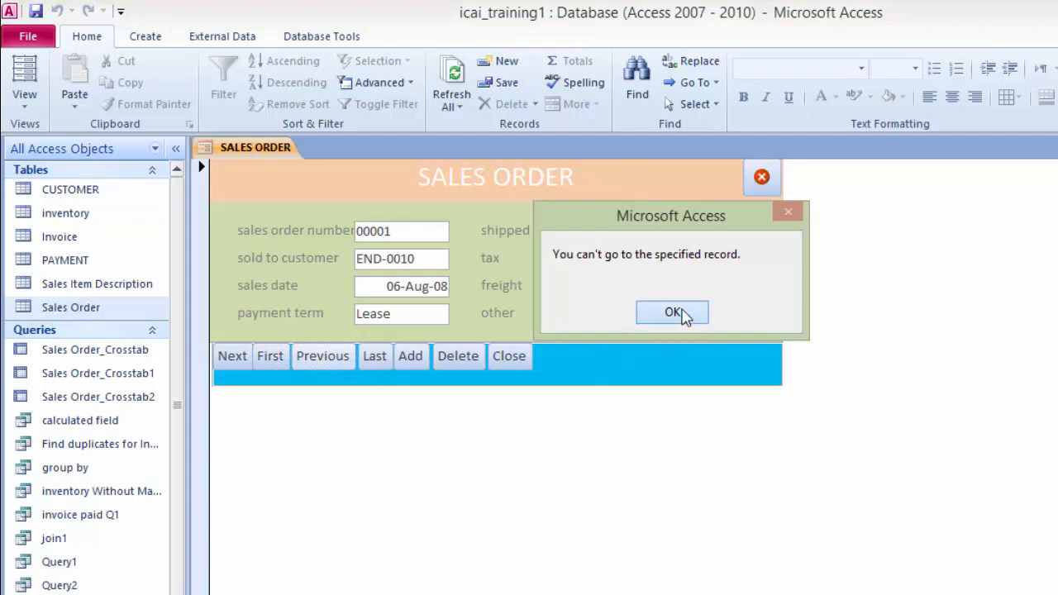
left_click(676, 312)
Step: Test the Last and Add buttons, return to the previous record and delete it with the Delete button
left_click(376, 359)
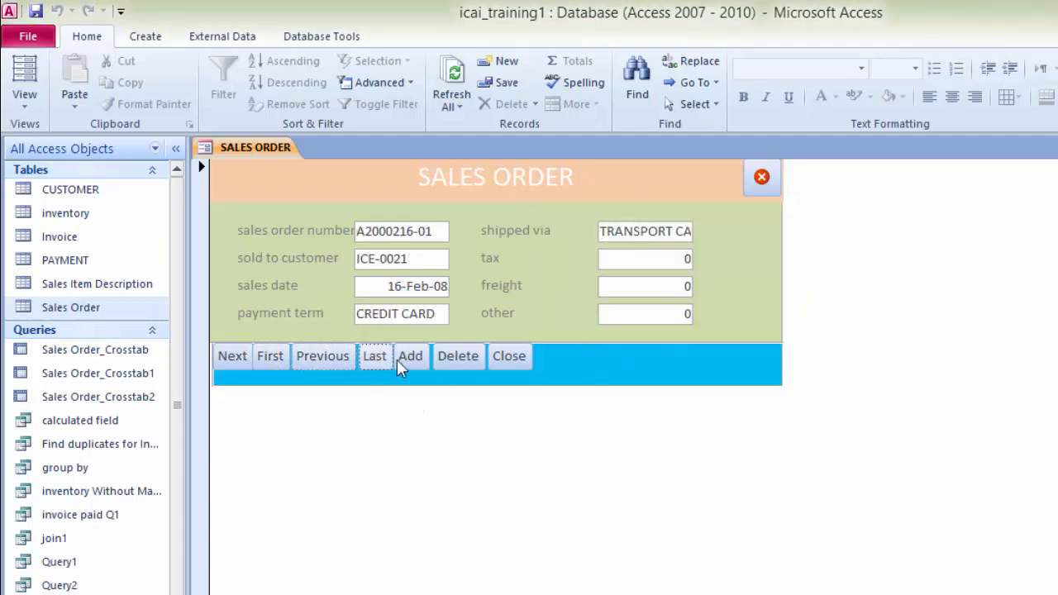
left_click(414, 364)
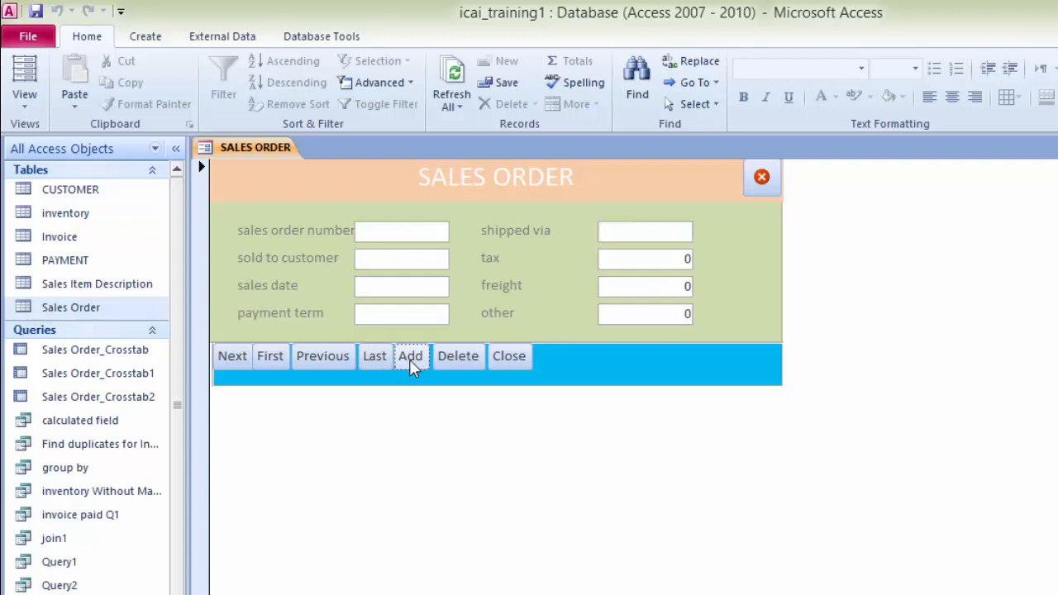
left_click(331, 363)
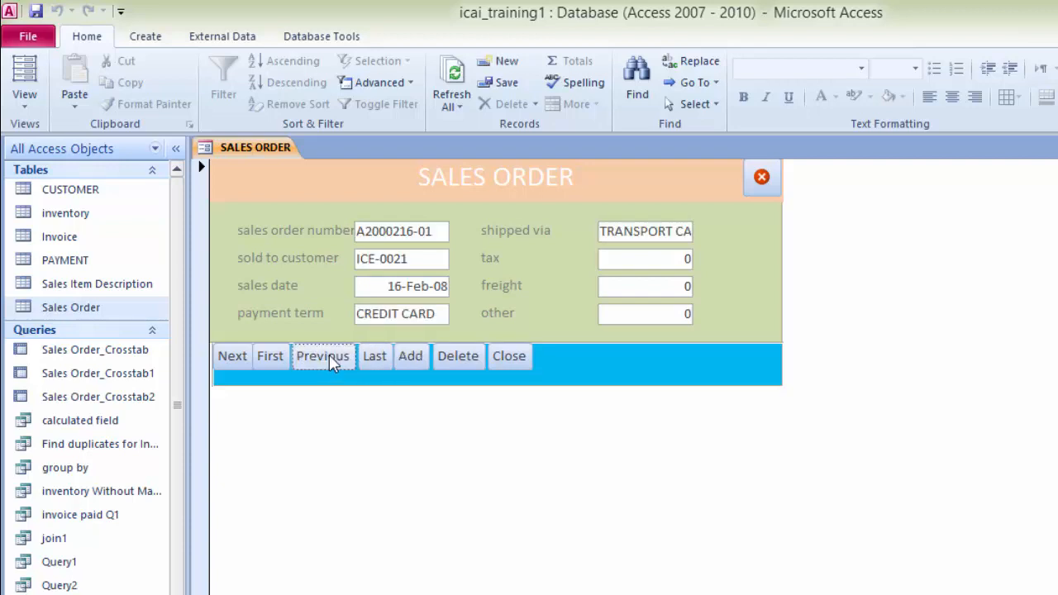
left_click(460, 357)
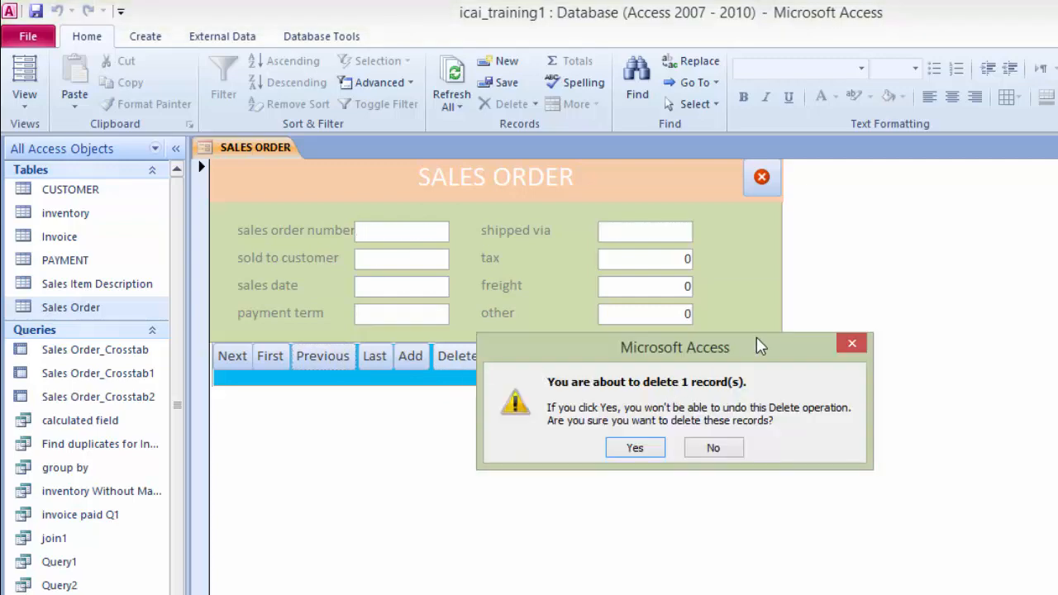
left_click_drag(761, 322, 975, 237)
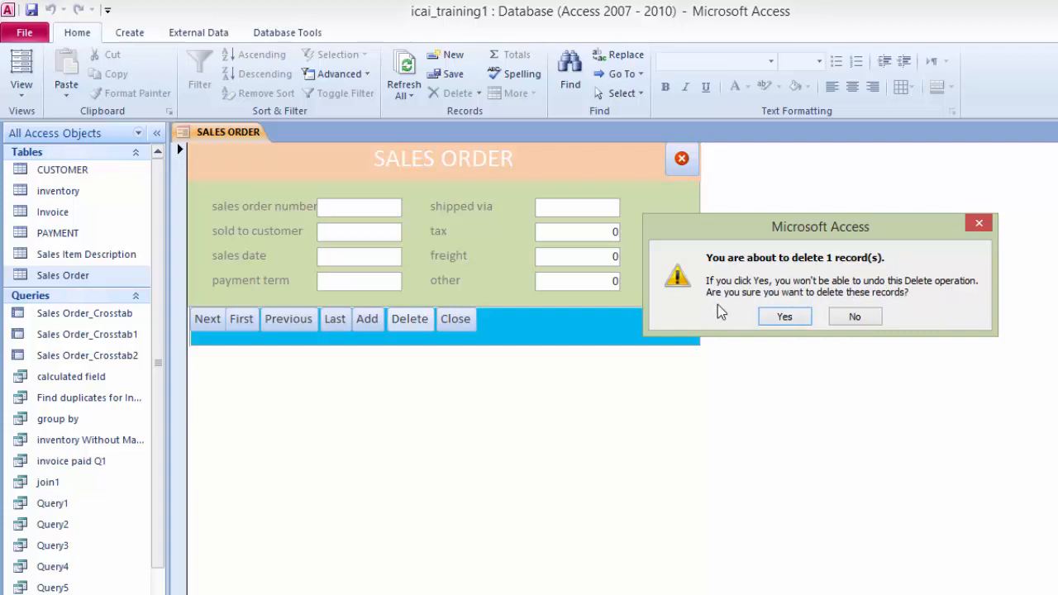
left_click(784, 317)
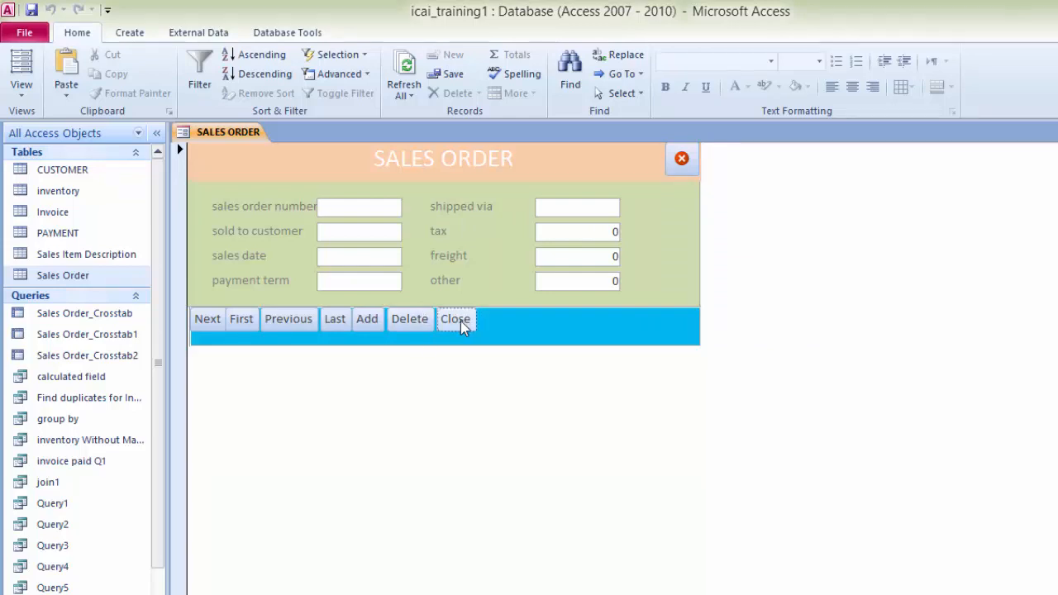
Step: Close the form with its Close button, saving the design changes, and reopen the SALES ORDER form
left_click(460, 321)
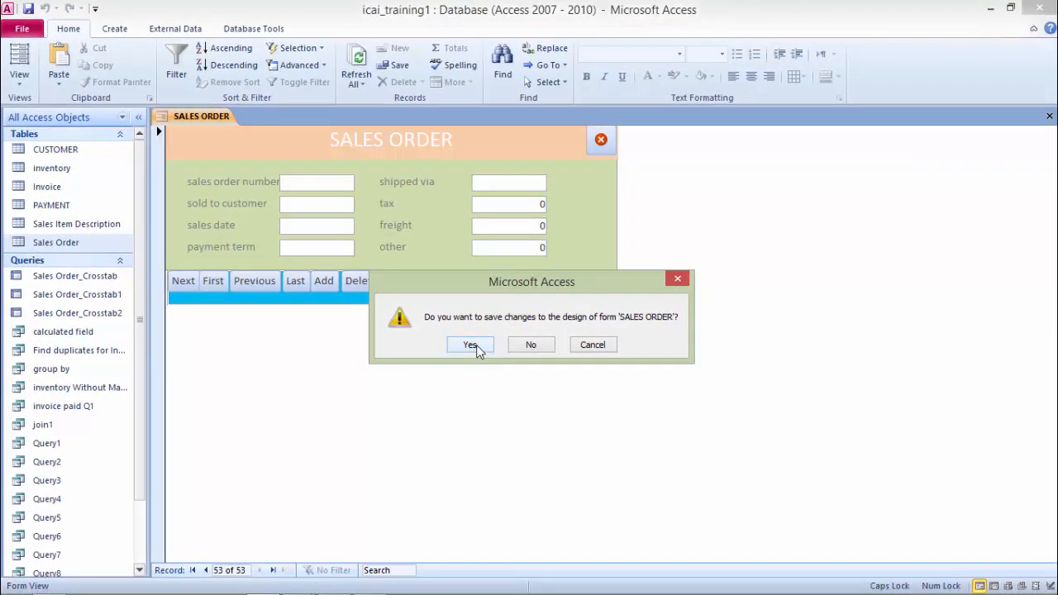
left_click(471, 345)
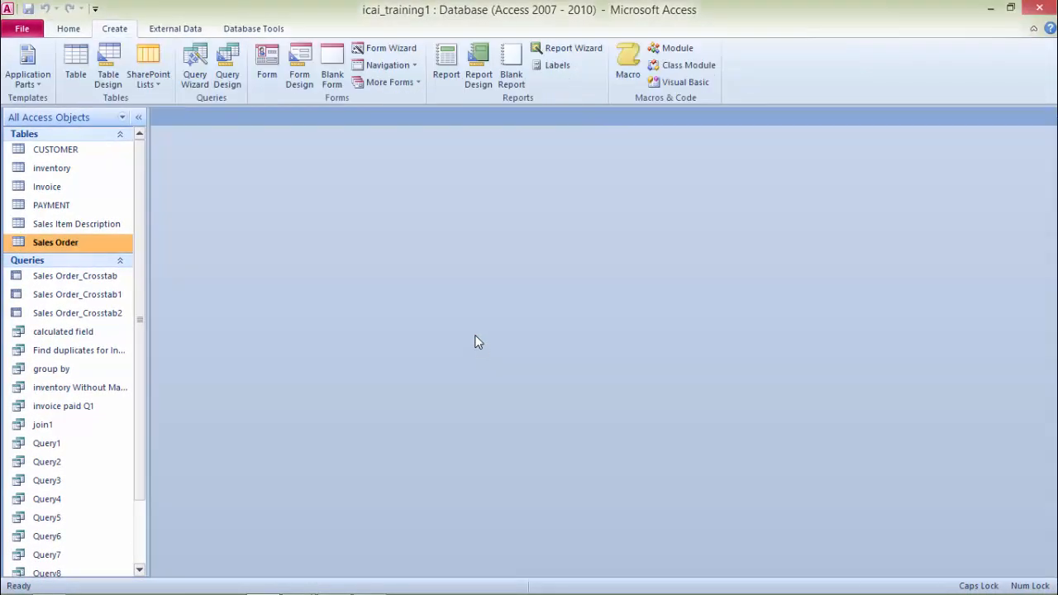
left_click_drag(140, 194, 141, 304)
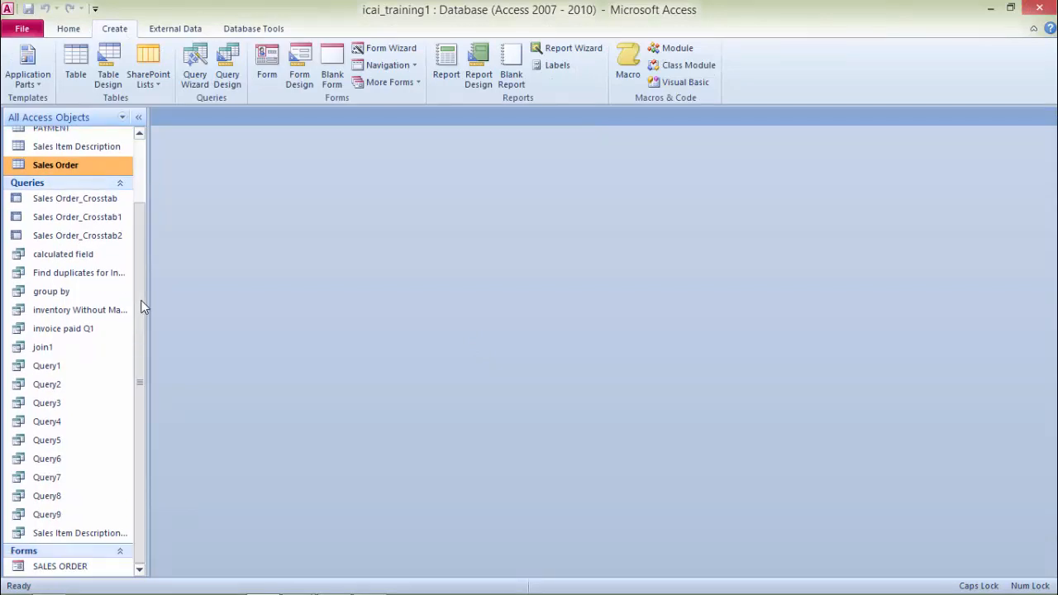
double_click(57, 567)
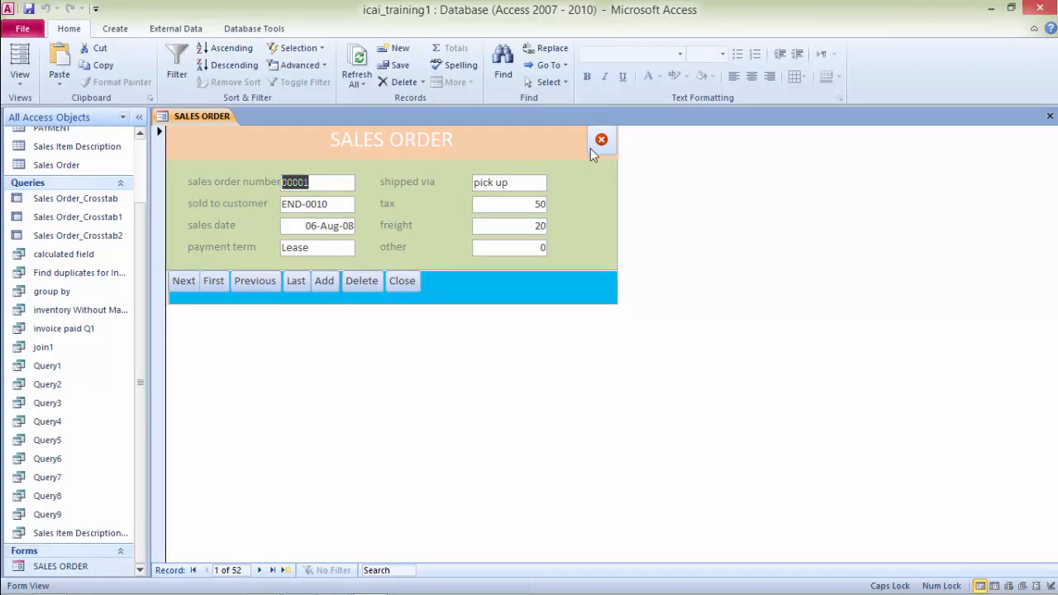
Step: Return to Design view, select all seven footer buttons and set their width to 0.7"
right_click(184, 118)
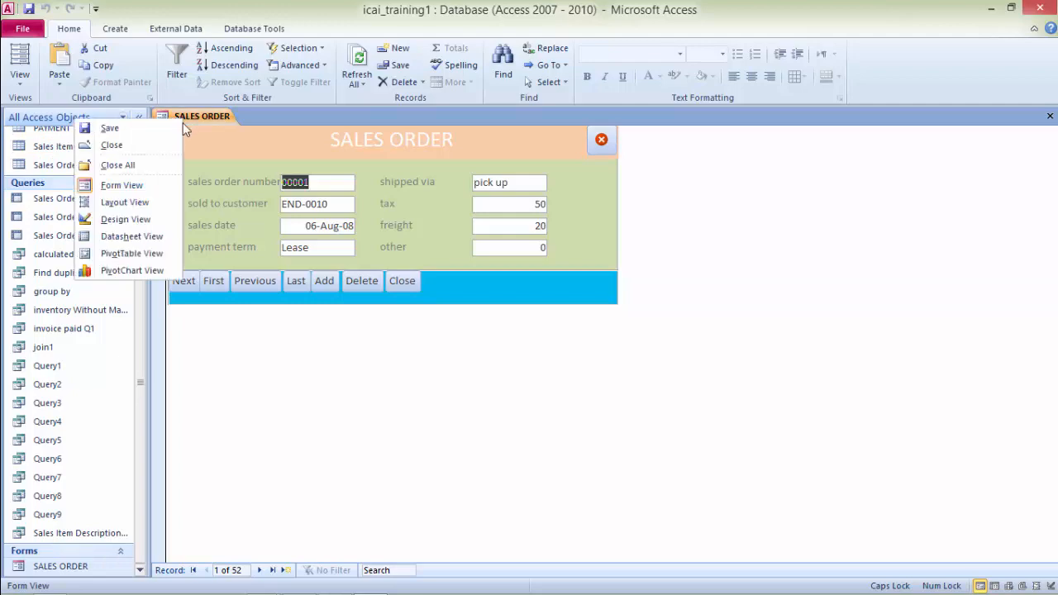
left_click(124, 218)
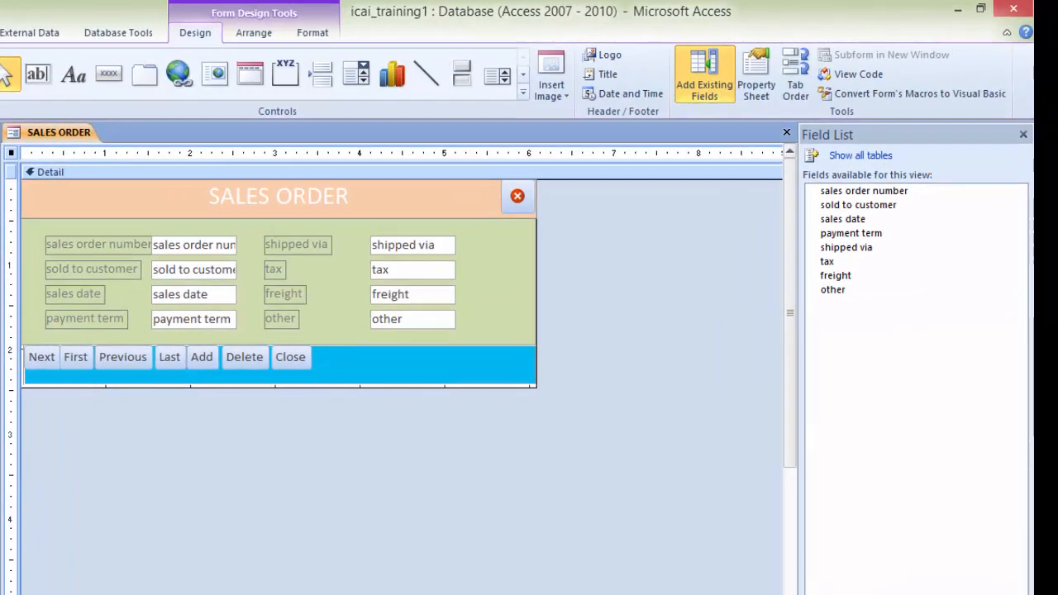
double_click(668, 294)
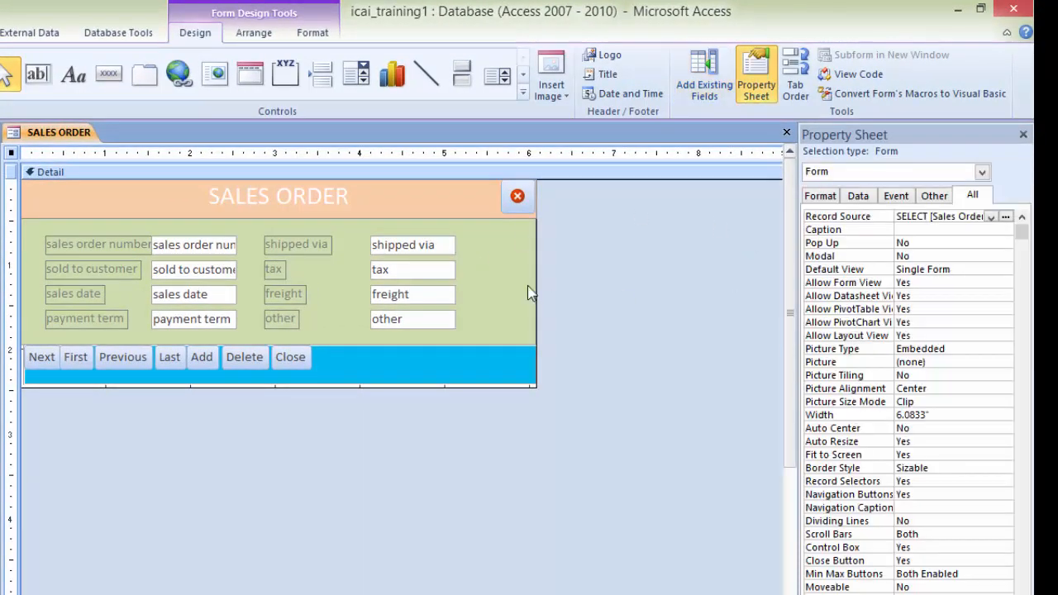
left_click(299, 368)
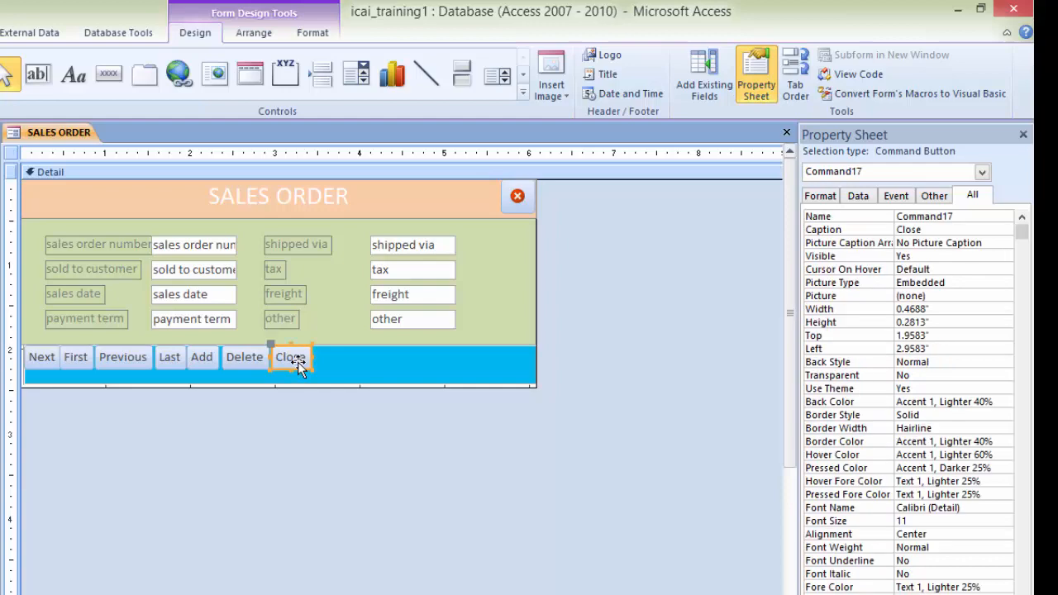
left_click(240, 363, "shift")
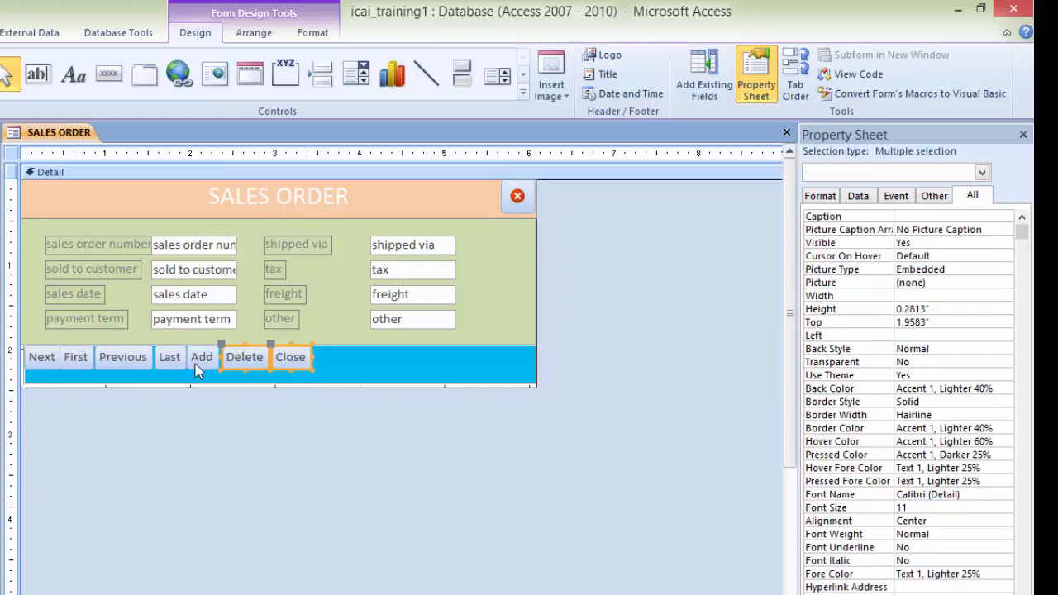
left_click(121, 362, "shift")
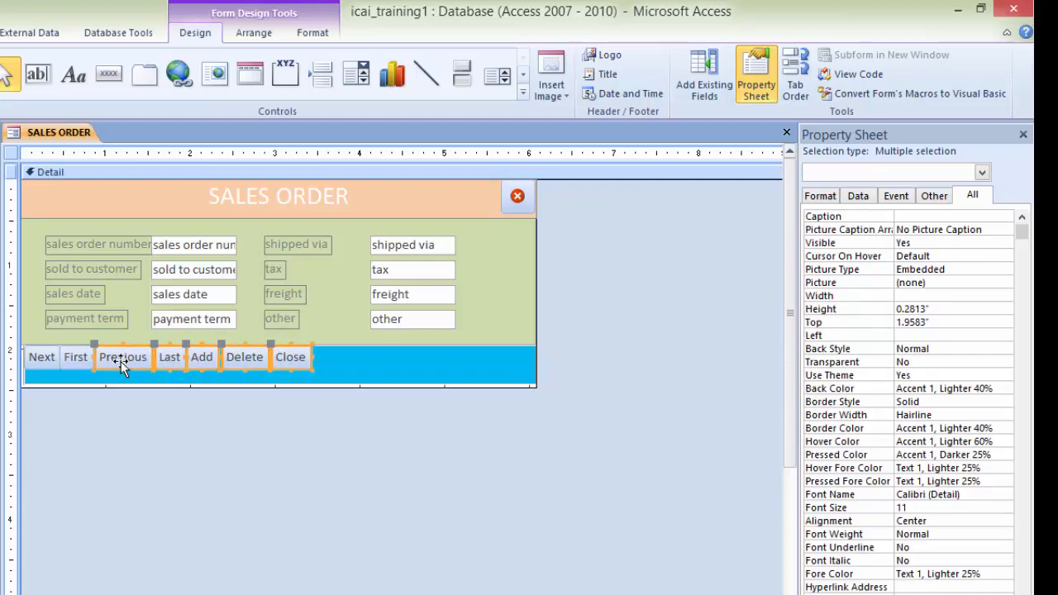
left_click(81, 363, "shift")
left_click(34, 363, "shift")
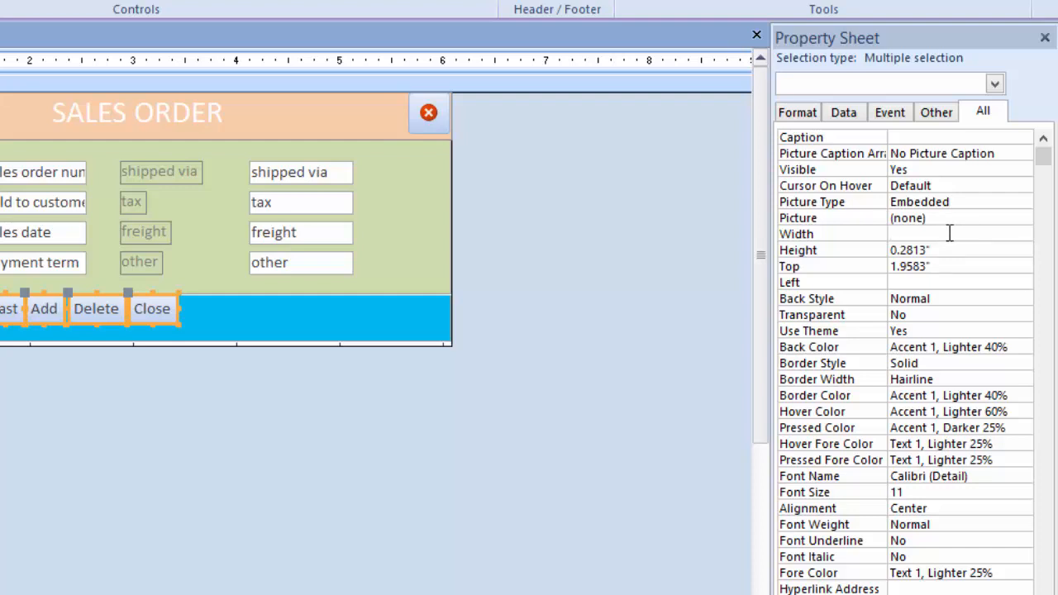
type("7")
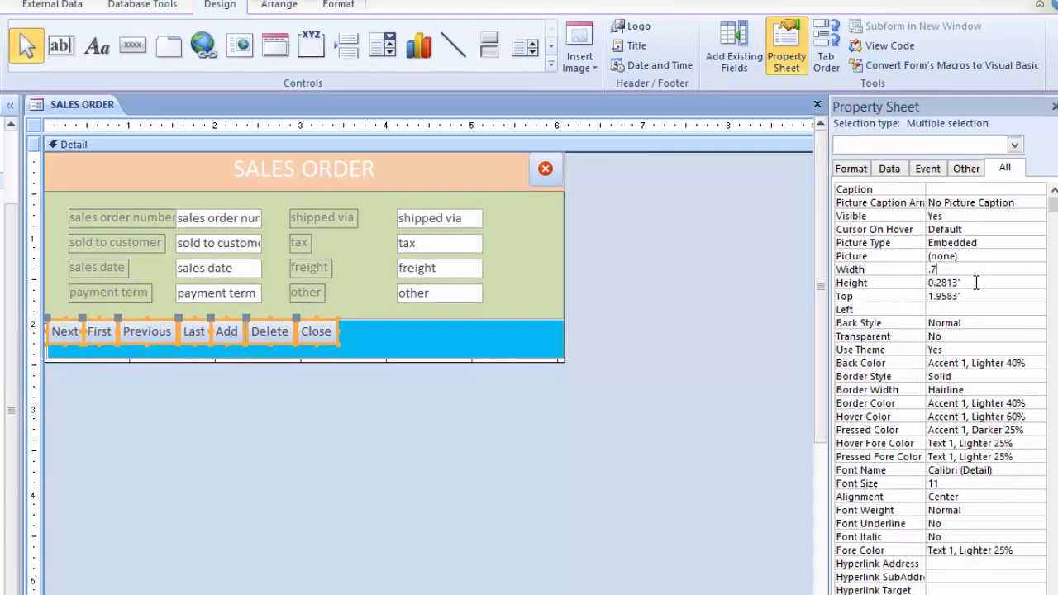
key("Return")
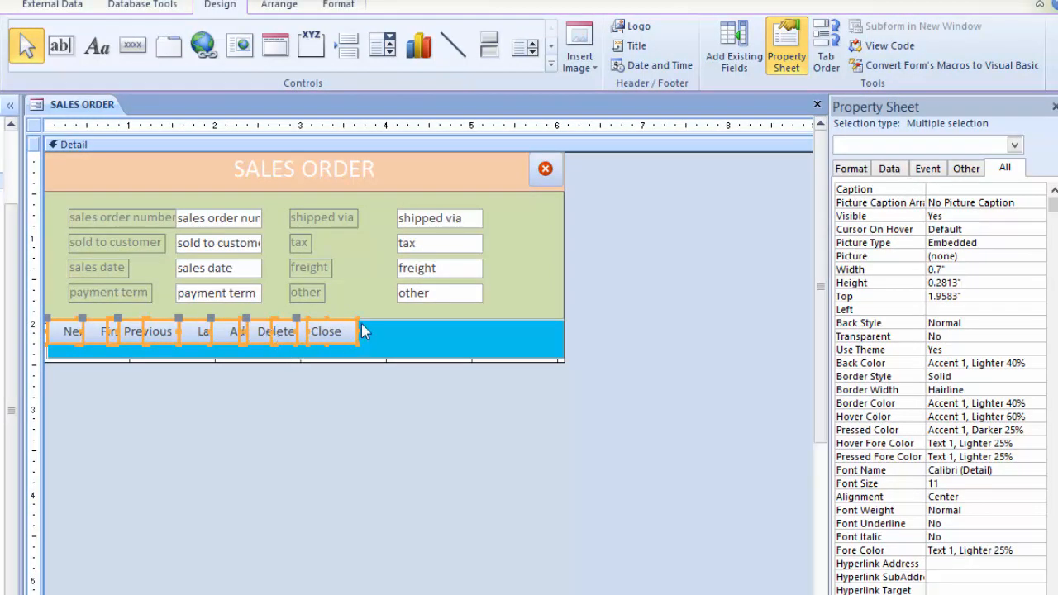
Step: Extend the Detail section's lower edge slightly below the blue footer strip and select the Close button
left_click(410, 337)
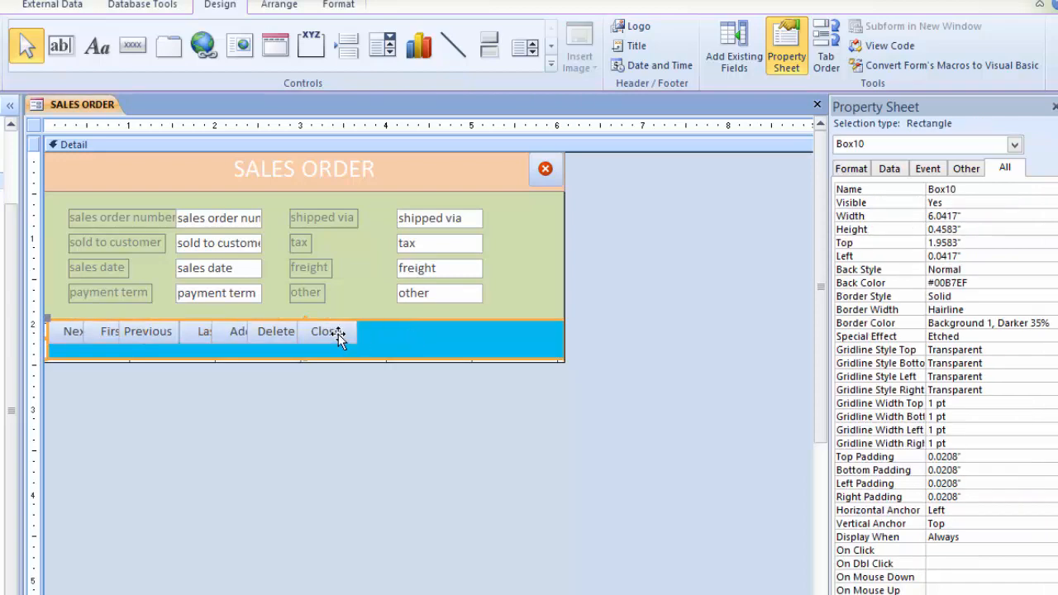
left_click(531, 304)
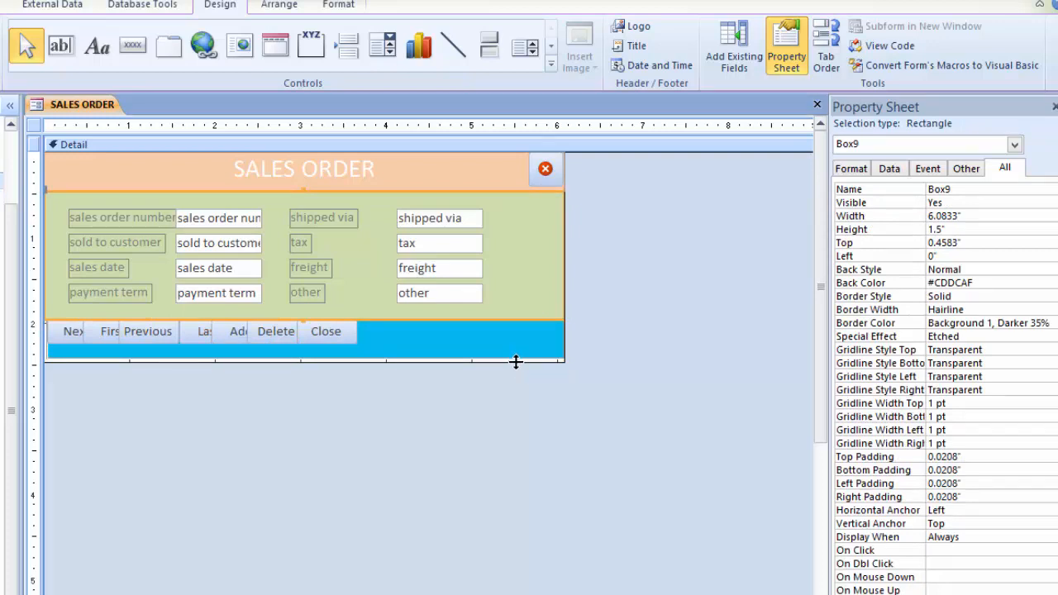
left_click_drag(515, 361, 516, 381)
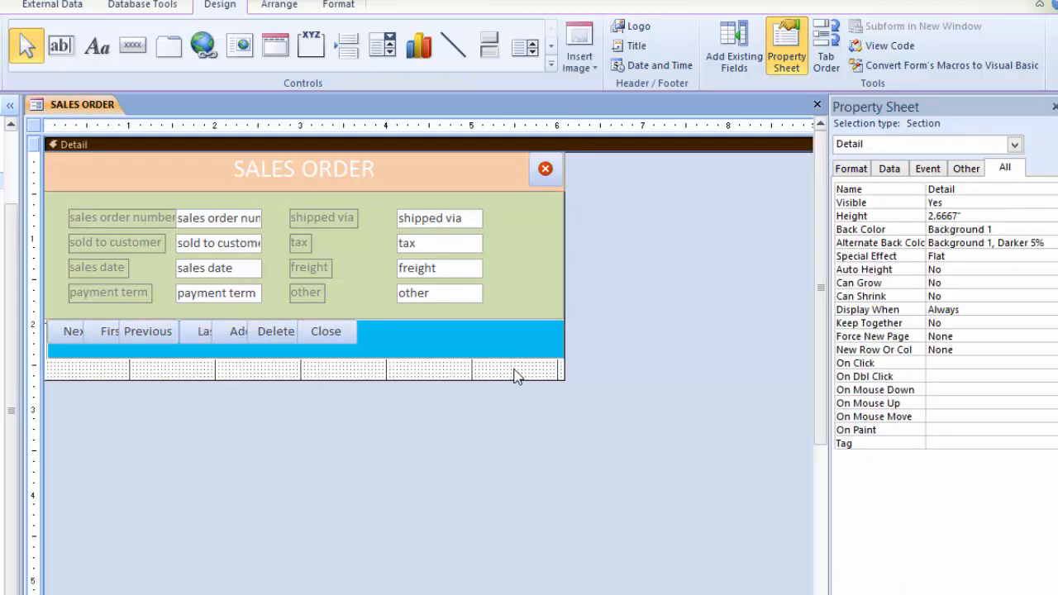
left_click(327, 330)
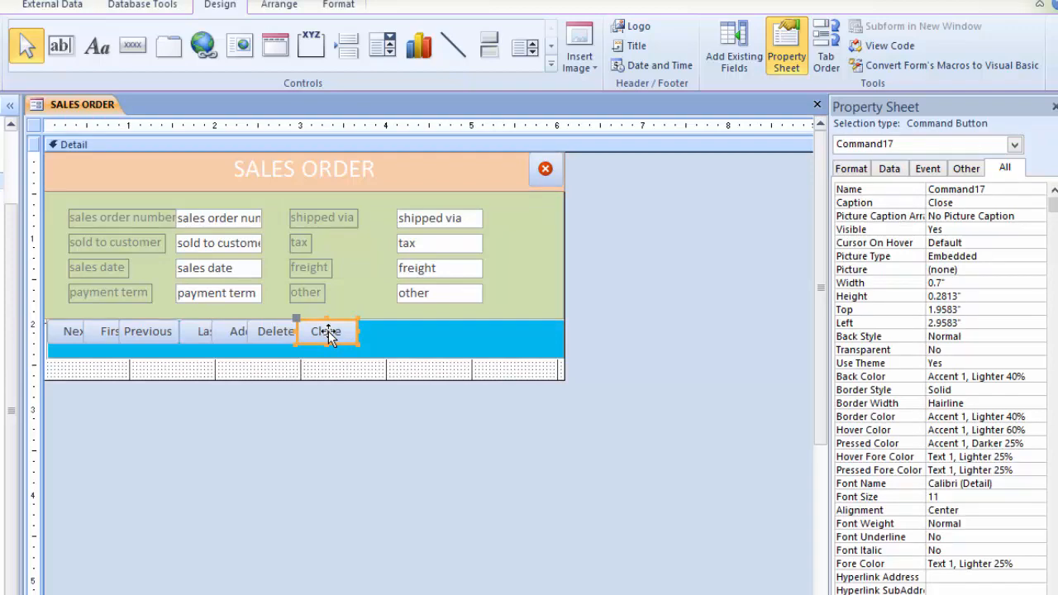
Step: Nudge the Close button right to about 4.54" and the Delete button right to about 3.83" along the footer strip
key("Right")
key("Right")
key("Right")
key("Right")
key("Right")
key("Right")
key("Right")
key("Right")
key("Right")
key("Right")
key("Right")
key("Right")
key("Right")
key("Right")
key("Right")
key("Right")
key("Right")
key("Right")
key("Right")
key("Right")
key("Right")
key("Right")
key("Right")
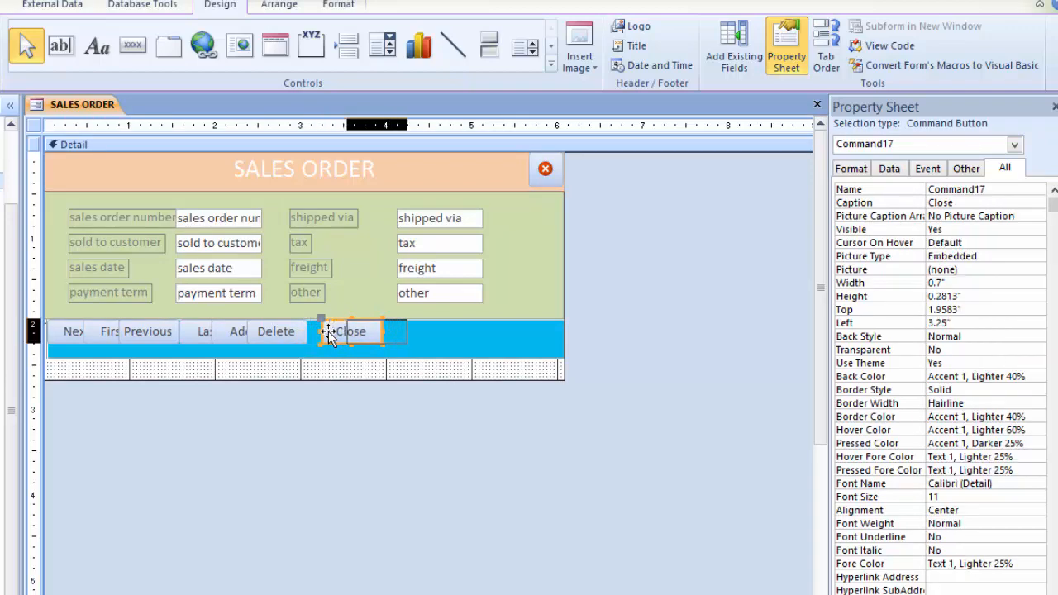
key("Right")
key("Right")
key("Right")
key("Right")
key("Right")
key("Right")
key("Right")
key("Right")
key("Right")
key("Right")
key("Right")
key("Right")
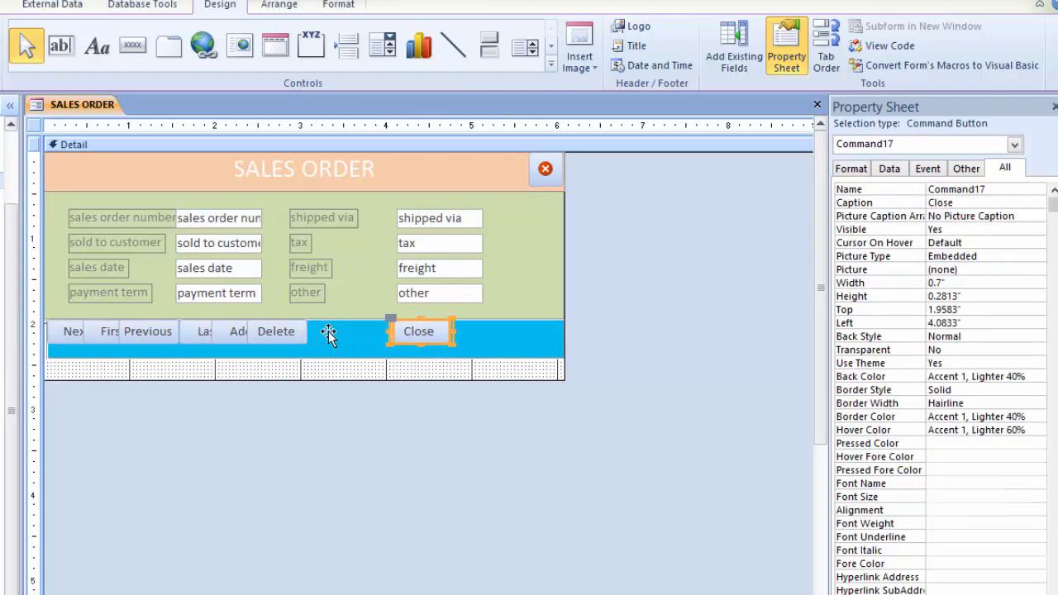
key("Right")
key("Right")
key("Right")
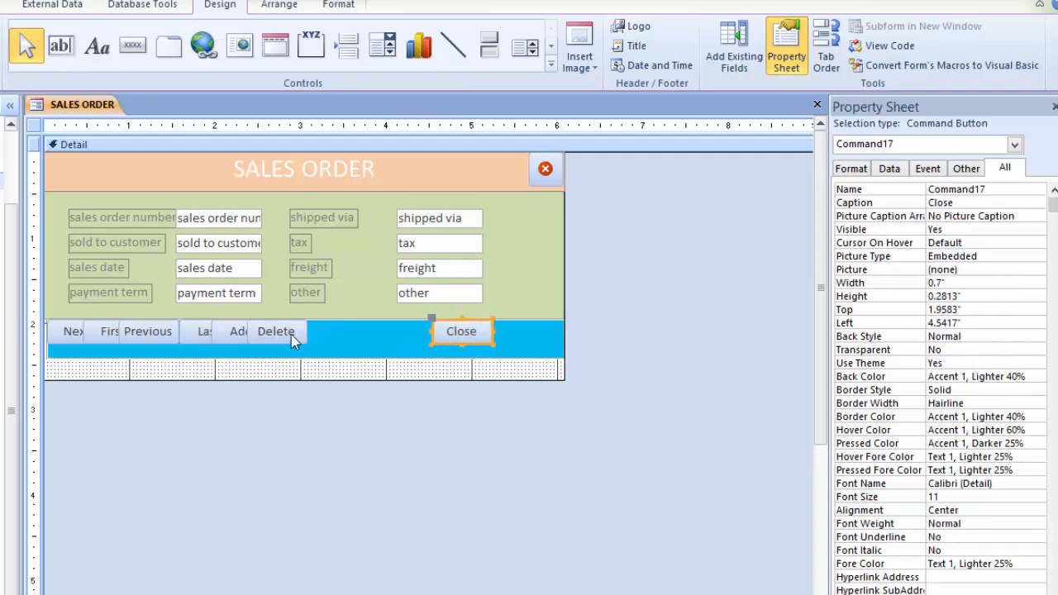
left_click(285, 333)
key("Right")
key("Right")
key("Right")
key("Right")
key("Right")
key("Right")
key("Right")
key("Right")
key("Right")
key("Right")
key("Right")
key("Right")
key("Right")
key("Right")
key("Right")
key("Right")
key("Right")
key("Right")
key("Right")
key("Right")
key("Right")
key("Right")
key("Right")
key("Right")
key("Right")
key("Right")
key("Right")
key("Right")
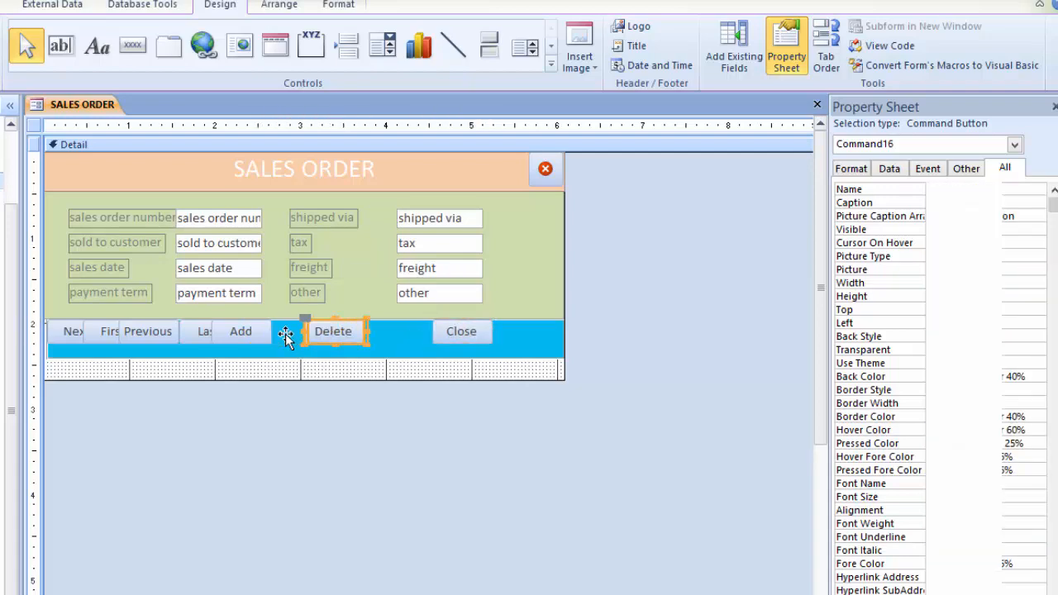
key("Right")
key("Right")
key("Right")
key("Right")
key("Right")
key("Right")
key("Right")
key("Right")
key("Right")
key("Right")
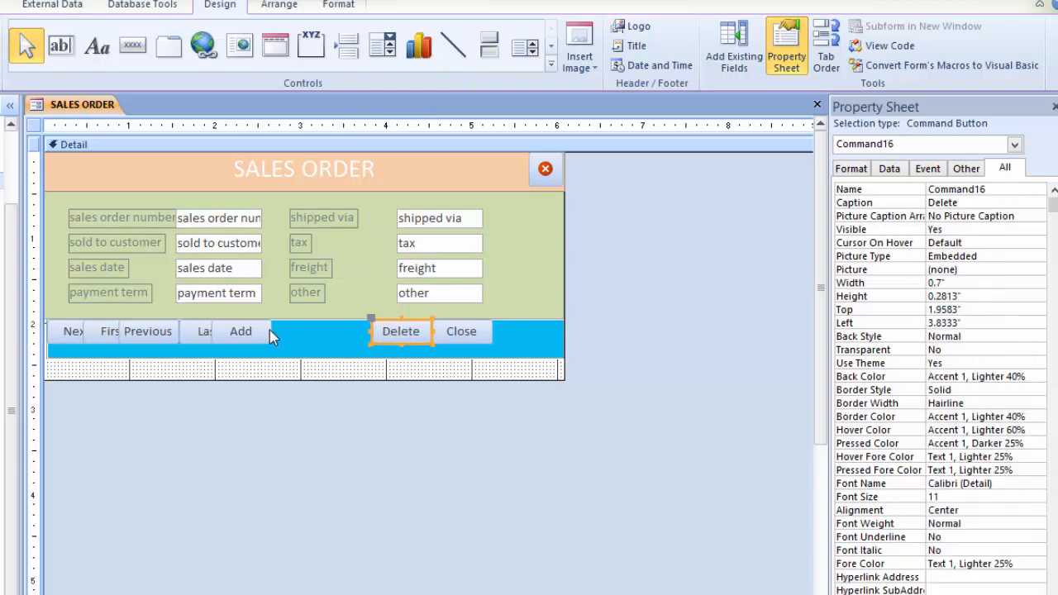
Step: Nudge the Add button right to about 3.13" and shift the Last button right next to it
left_click(270, 330)
key("Right")
key("Right")
key("Right")
key("Right")
key("Right")
key("Right")
key("Right")
key("Right")
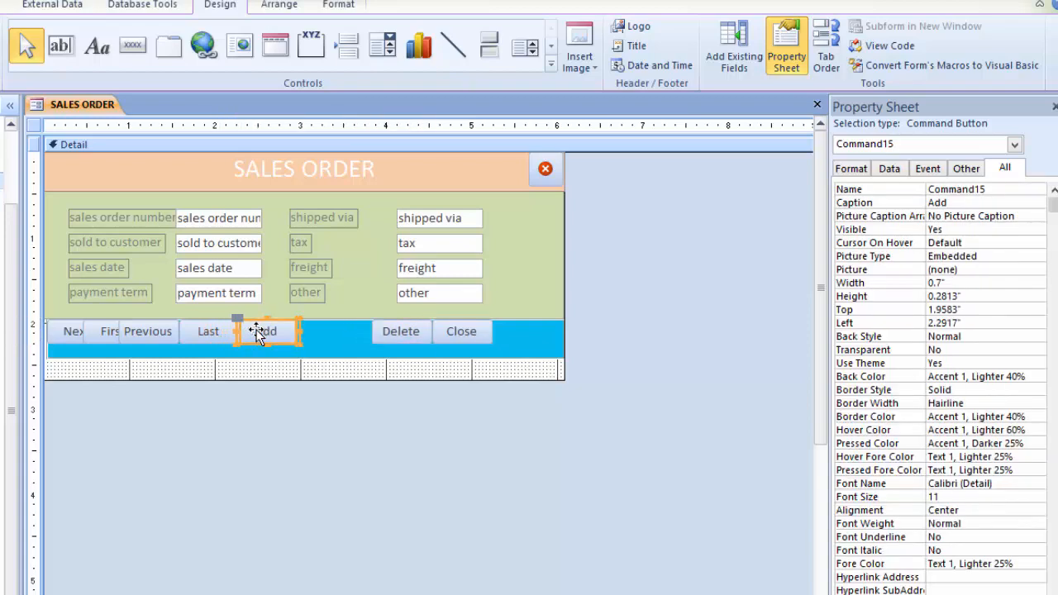
key("Right")
key("Right")
key("Right")
key("Right")
key("Right")
key("Right")
key("Right")
key("Right")
key("Right")
key("Right")
key("Right")
key("Right")
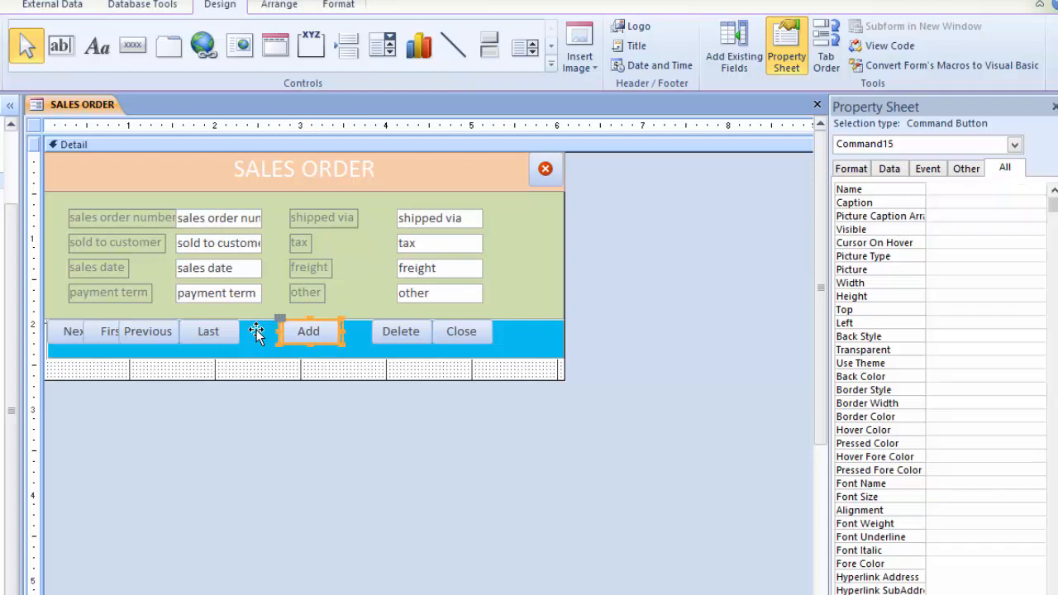
key("Right")
key("Right")
key("Right")
key("Right")
key("Right")
key("Right")
key("Right")
key("Right")
key("Right")
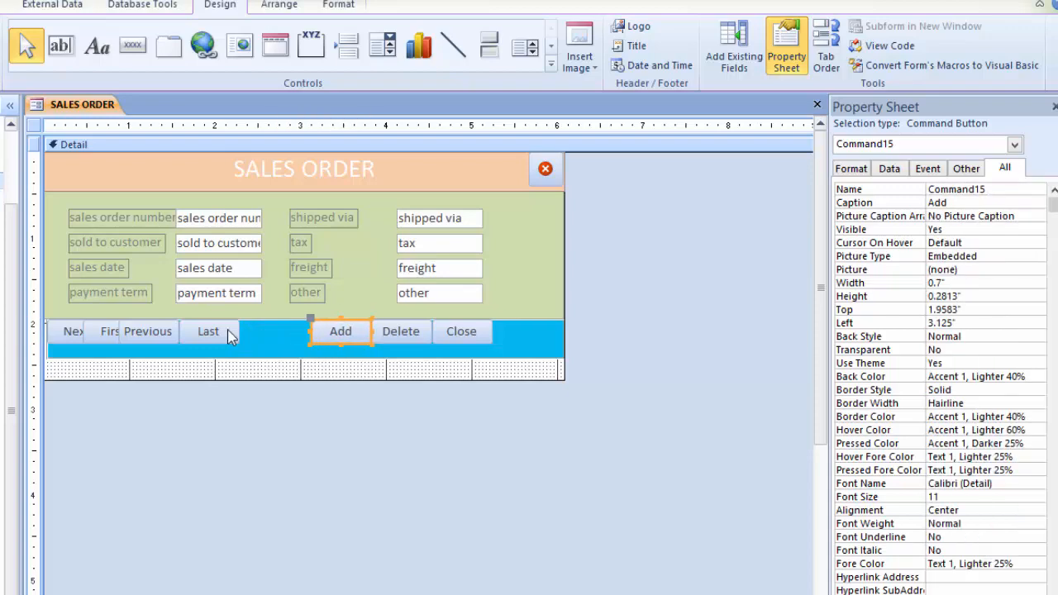
left_click(228, 333)
key("Right")
key("Right")
key("Right")
key("Right")
key("Right")
key("Right")
key("Right")
key("Right")
key("Right")
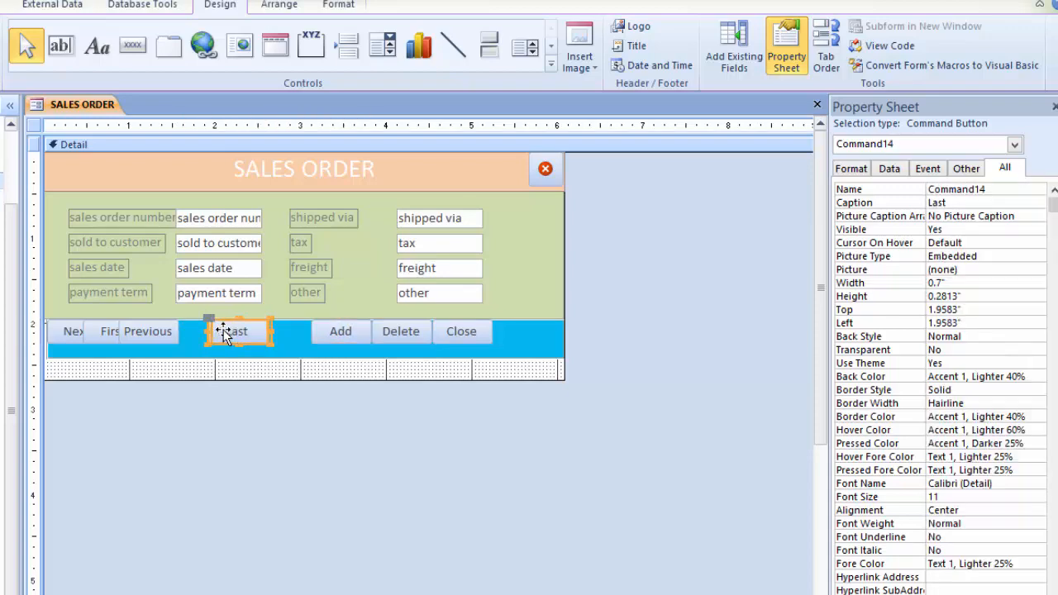
key("Right")
key("Right")
key("Right")
key("Right")
key("Right")
key("Right")
key("Right")
key("Right")
key("Right")
key("Right")
key("Right")
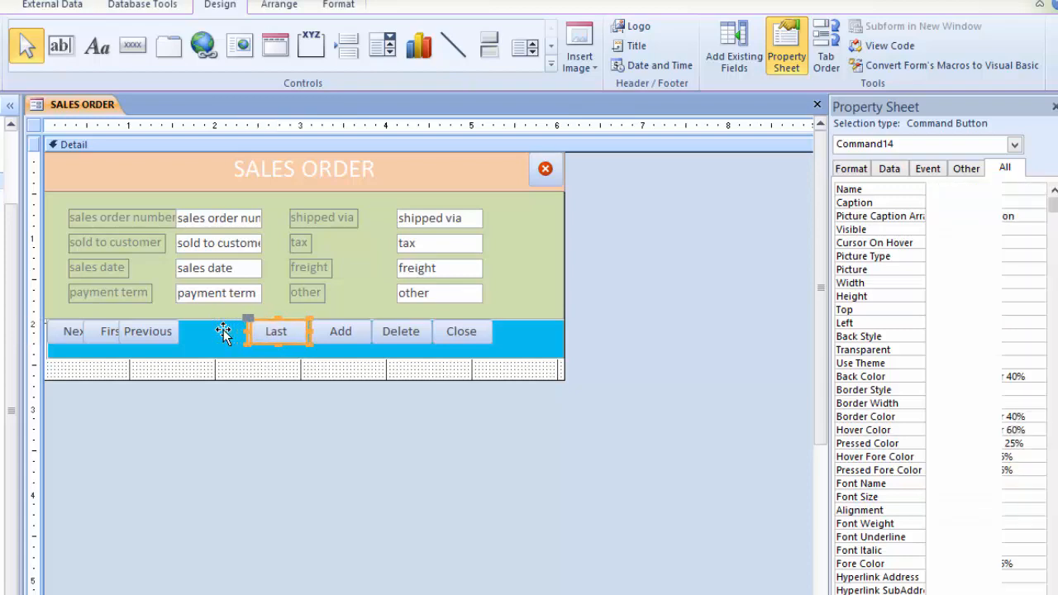
Step: Nudge the Previous, First and Next buttons right to about 1.54", 0.96" and 0.29" so the row is evenly spaced
left_click(170, 334)
key("Right")
key("Right")
key("Right")
key("Right")
key("Right")
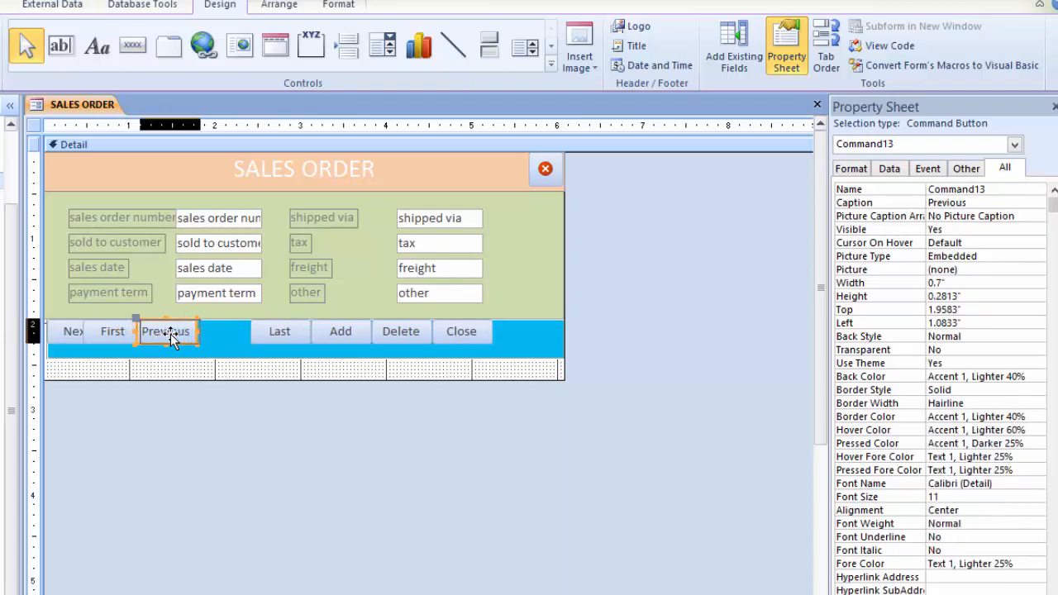
key("Right")
key("Right")
key("Right")
key("Right")
key("Right")
key("Right")
key("Right")
key("Right")
key("Right")
key("Right")
key("Right")
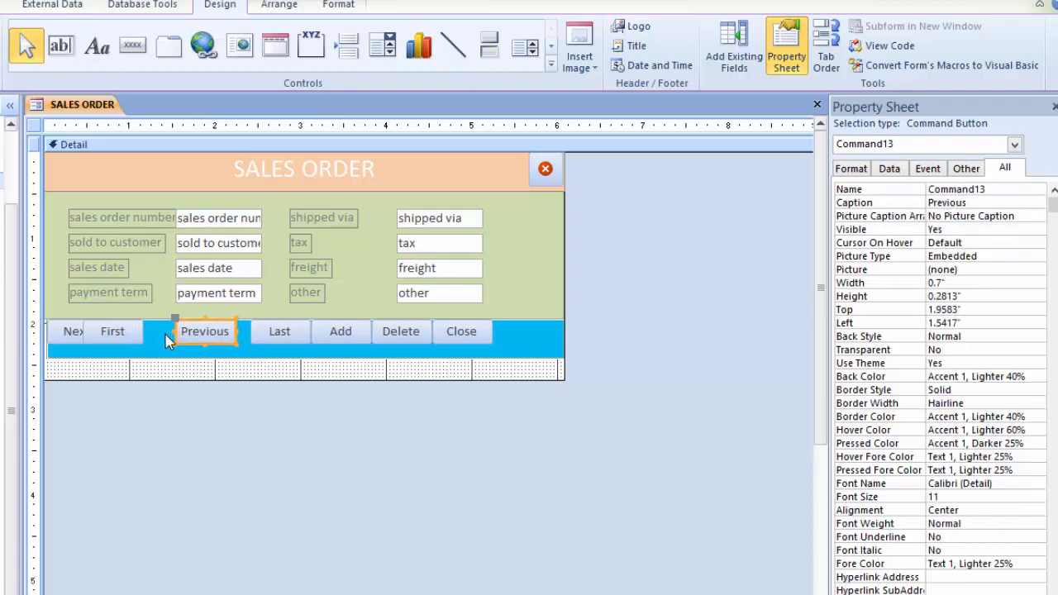
key("Right")
key("Right")
key("Right")
key("Right")
left_click(134, 334)
key("Right")
key("Right")
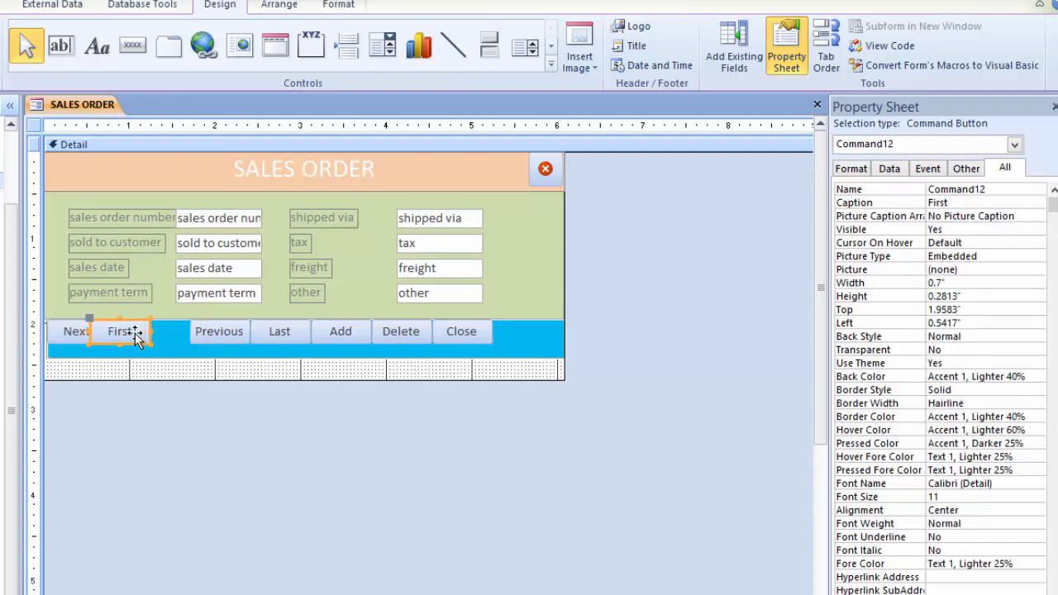
key("Right")
key("Right")
key("Right")
key("Right")
key("Right")
key("Right")
key("Right")
key("Right")
key("Right")
key("Right")
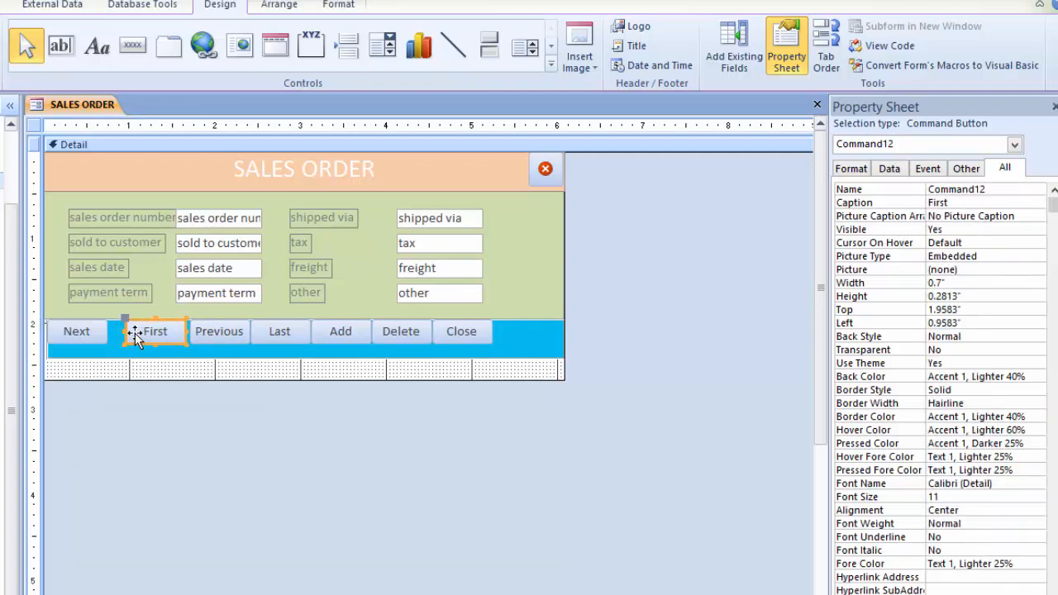
key("Right")
left_click(101, 337)
key("Right")
key("Right")
key("Right")
key("Right")
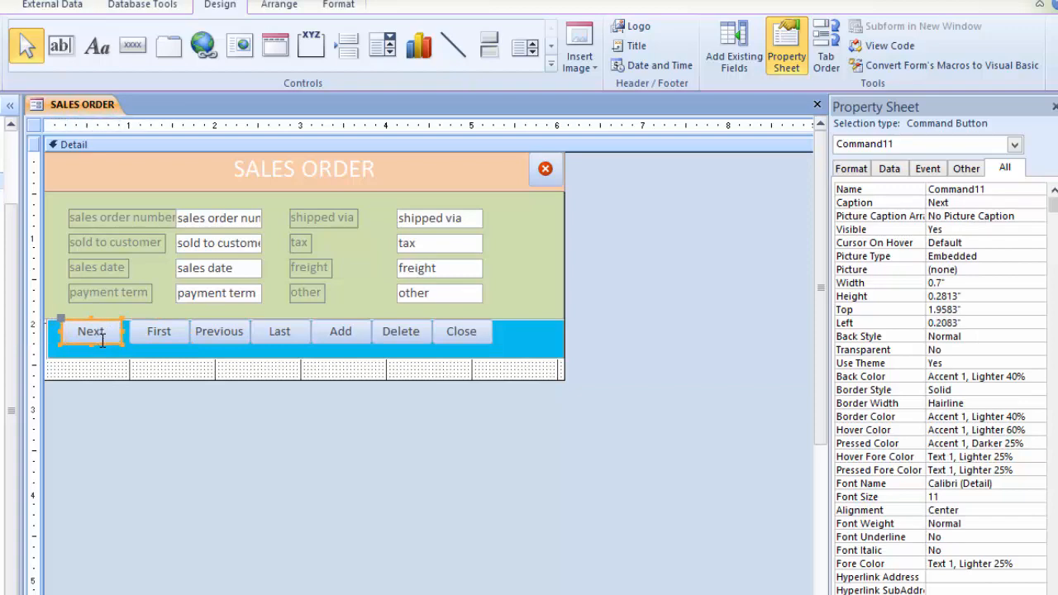
key("Right")
key("Right")
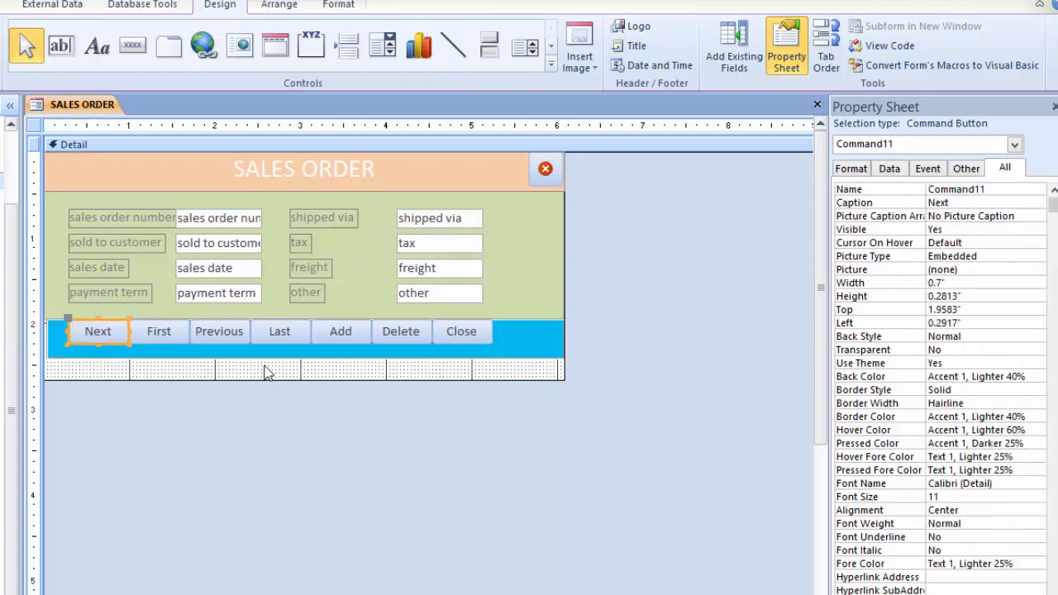
Step: Shrink the Detail section so its lower edge meets the bottom of the blue footer strip
left_click(266, 372)
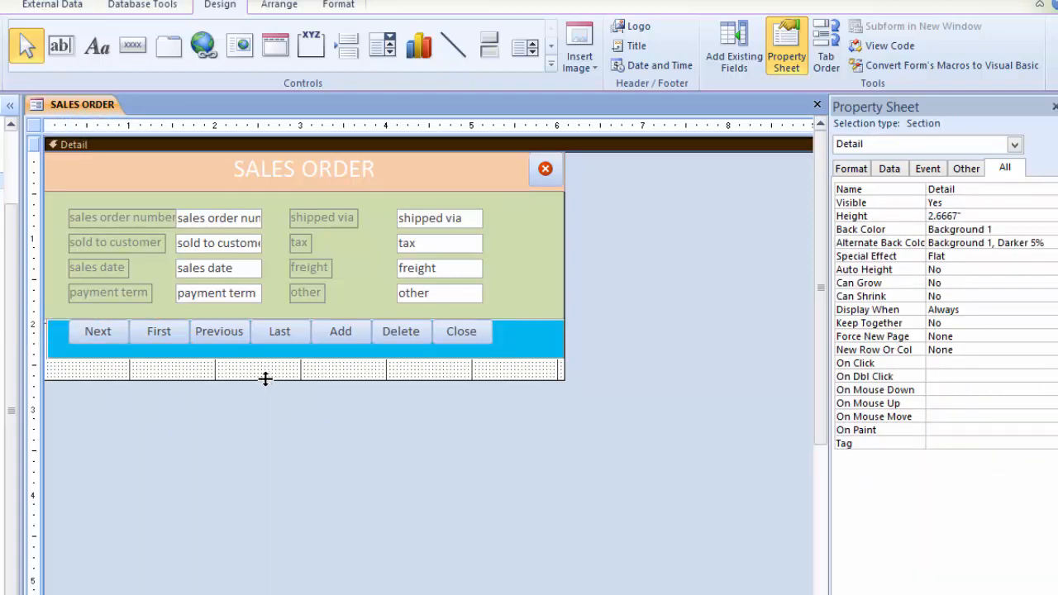
left_click_drag(266, 379, 266, 357)
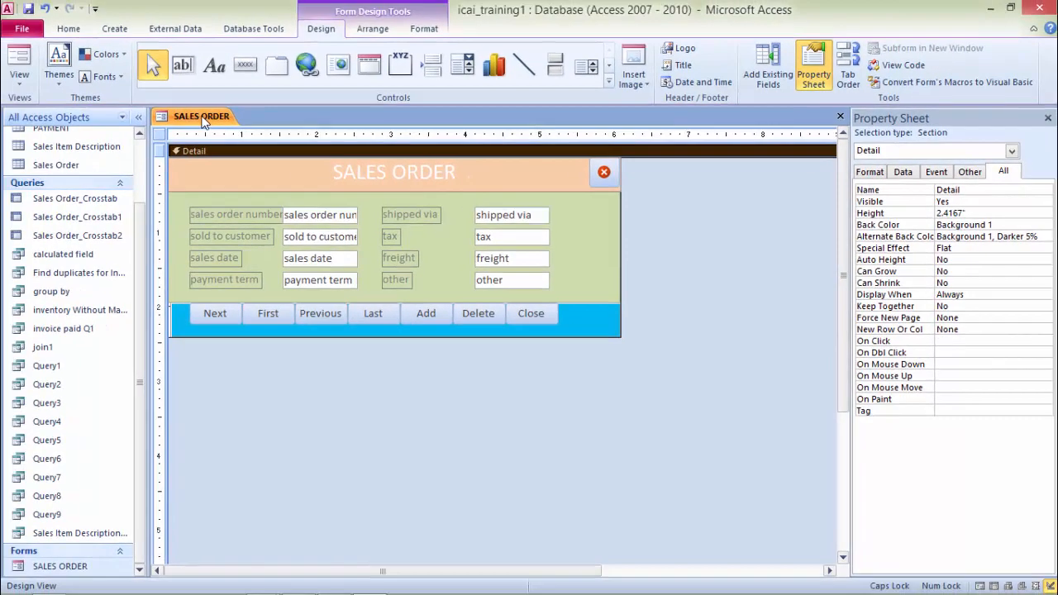
Step: Switch the SALES ORDER form to Form view and test the Next, First and Add buttons
right_click(204, 121)
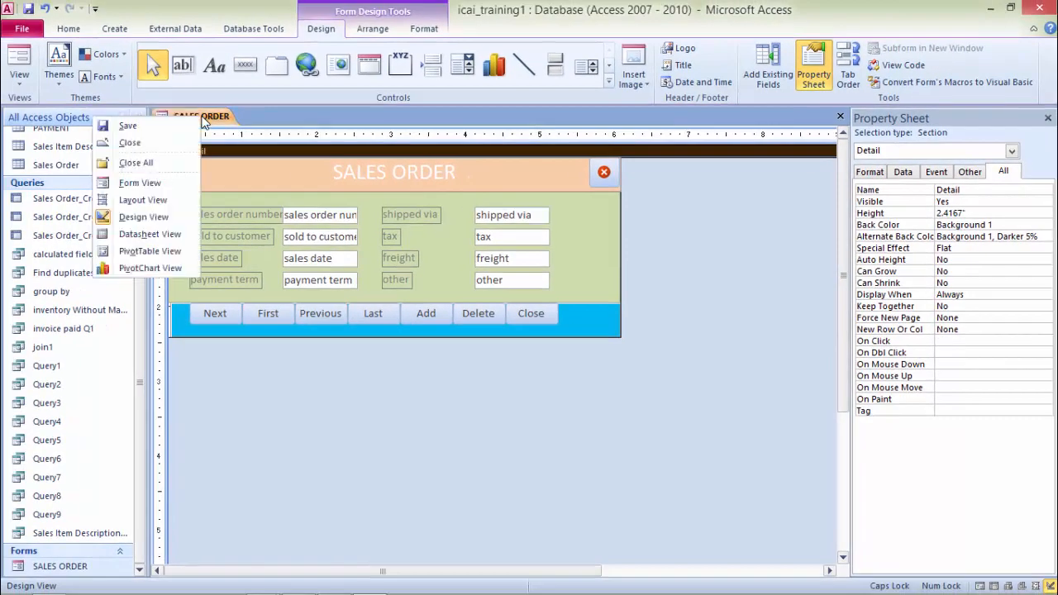
left_click(140, 182)
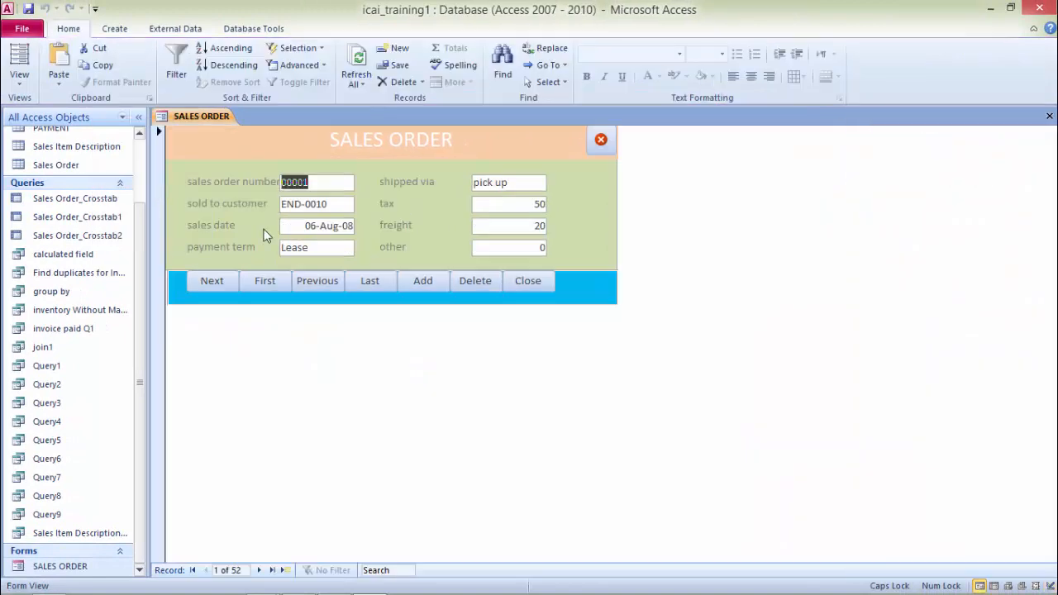
left_click(220, 283)
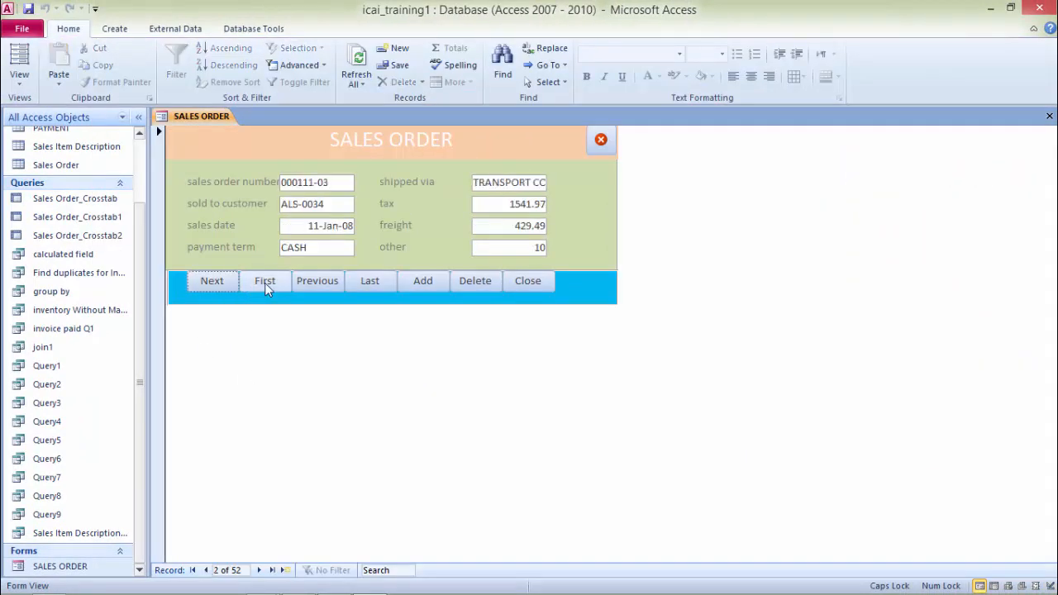
left_click(219, 286)
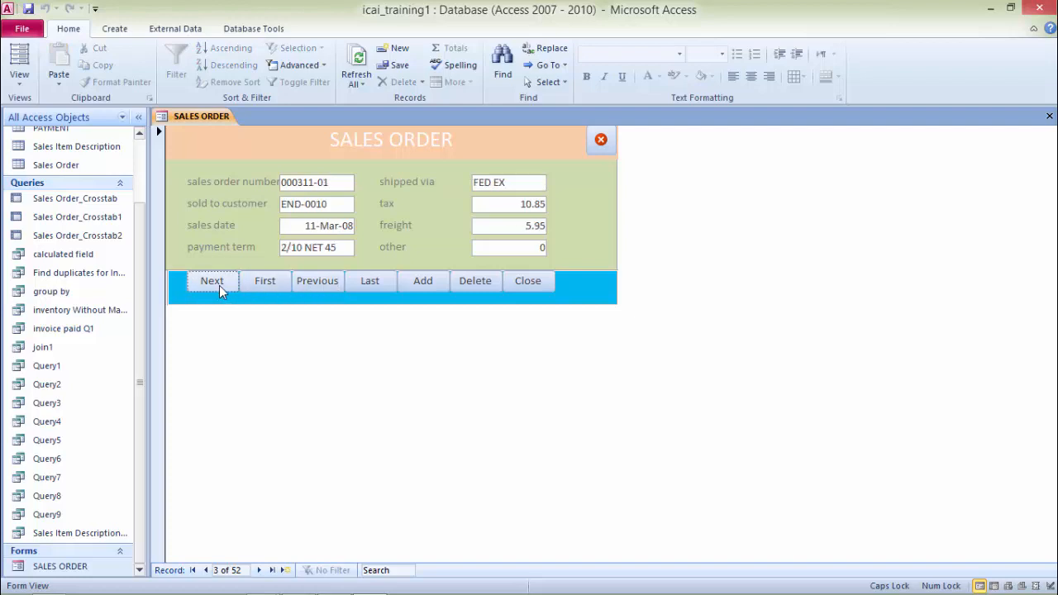
left_click(271, 285)
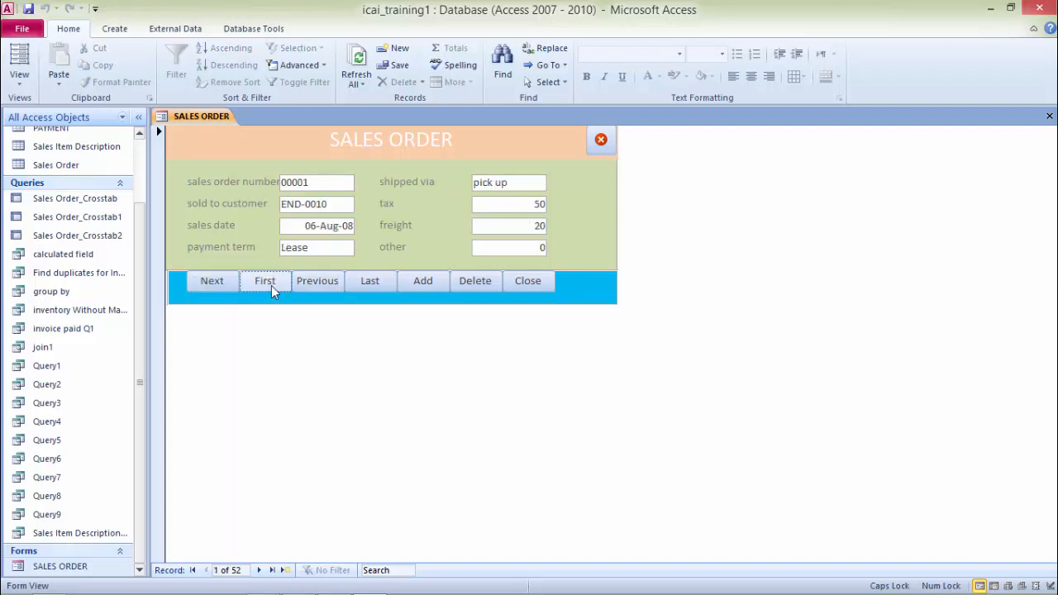
left_click(429, 280)
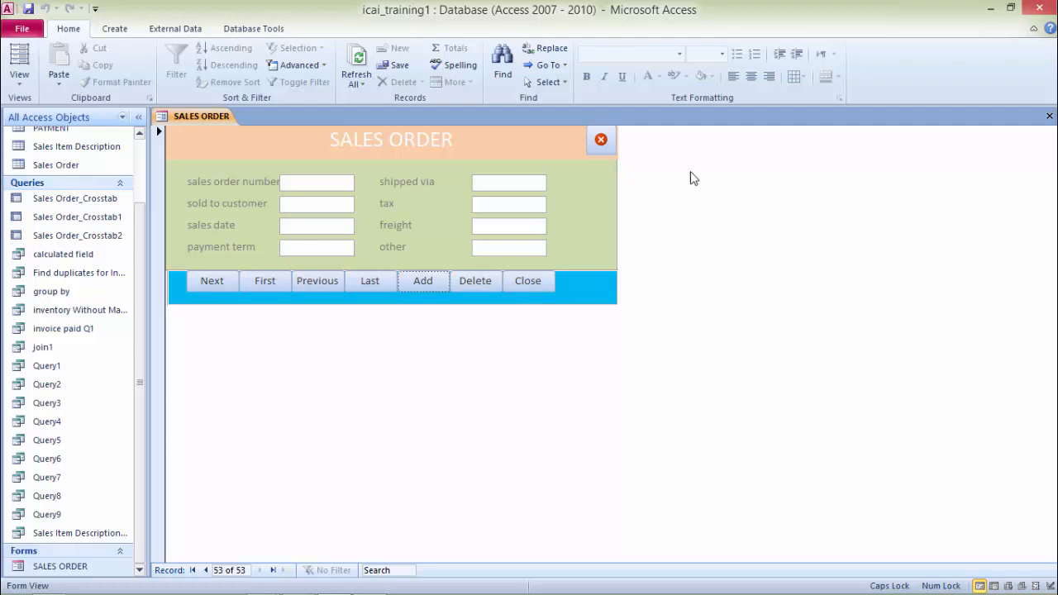
Step: Close all open objects, saving the changes to the SALES ORDER form design
right_click(194, 115)
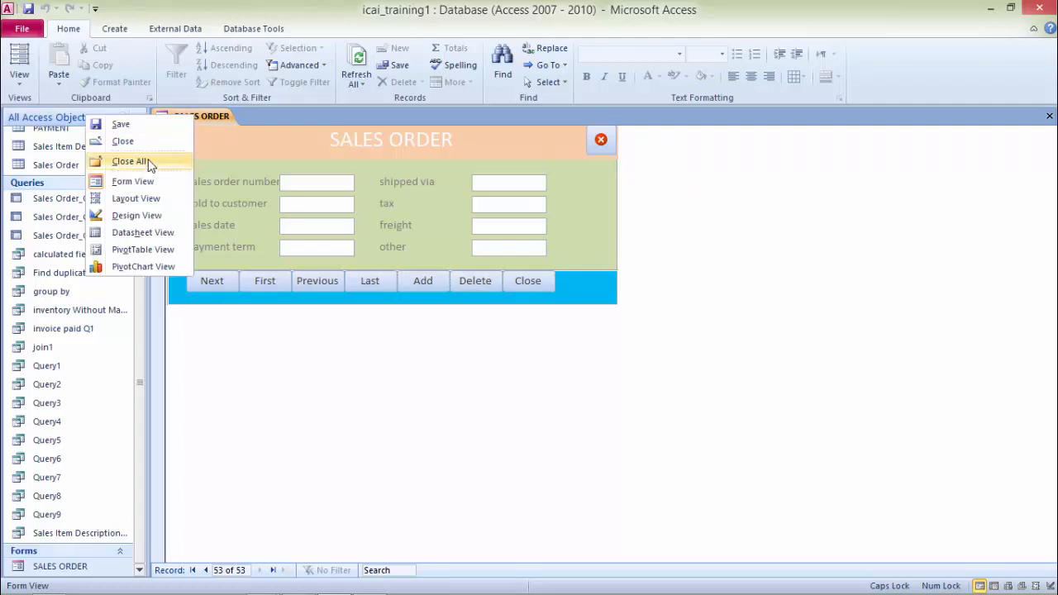
left_click(137, 146)
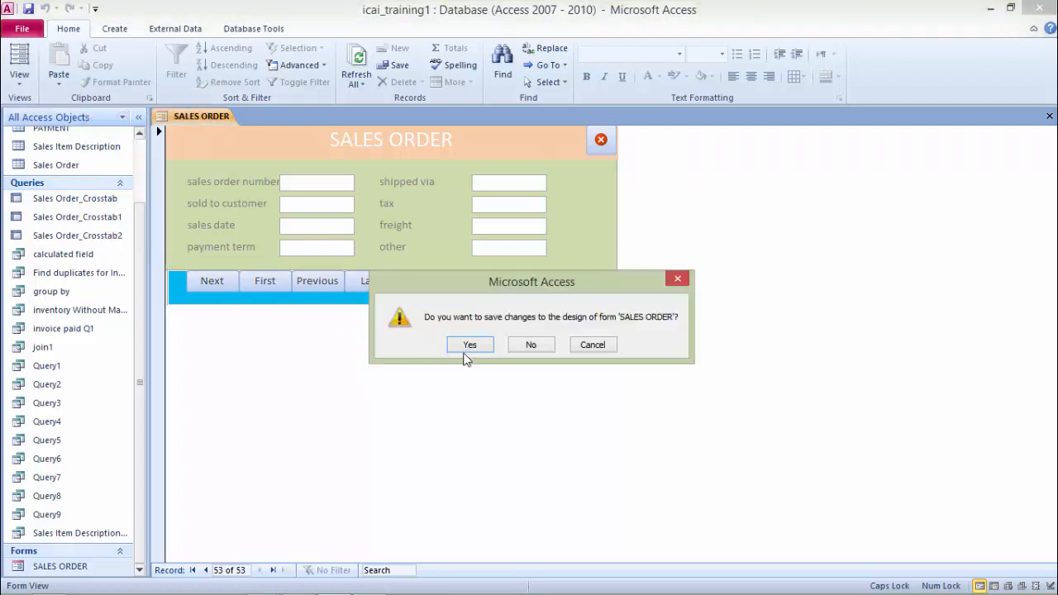
left_click(470, 344)
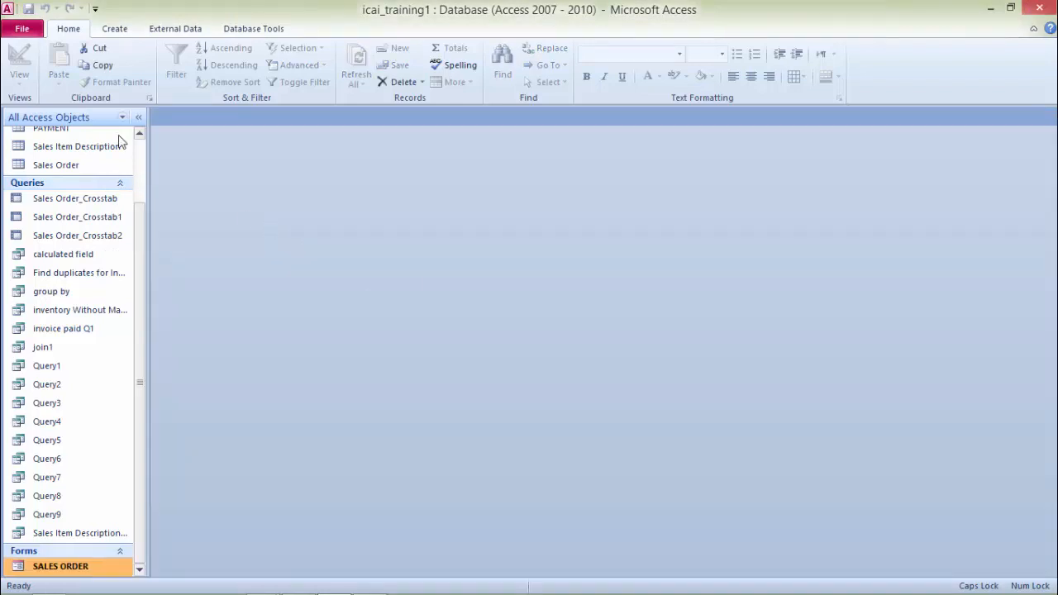
Step: Create a quick automatic form from the Sales Order table
left_click(114, 28)
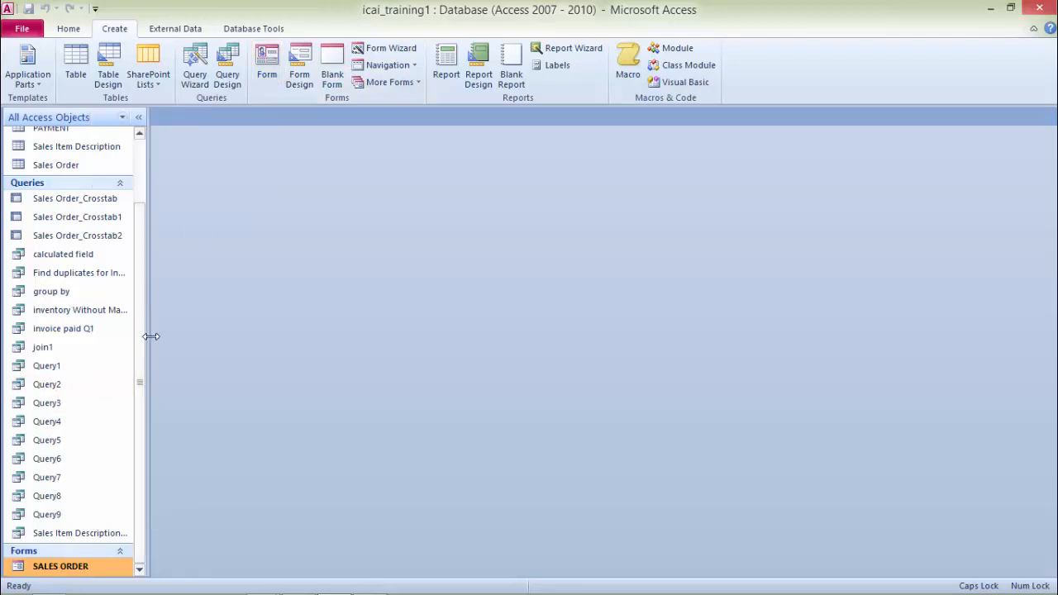
left_click_drag(142, 309, 142, 211)
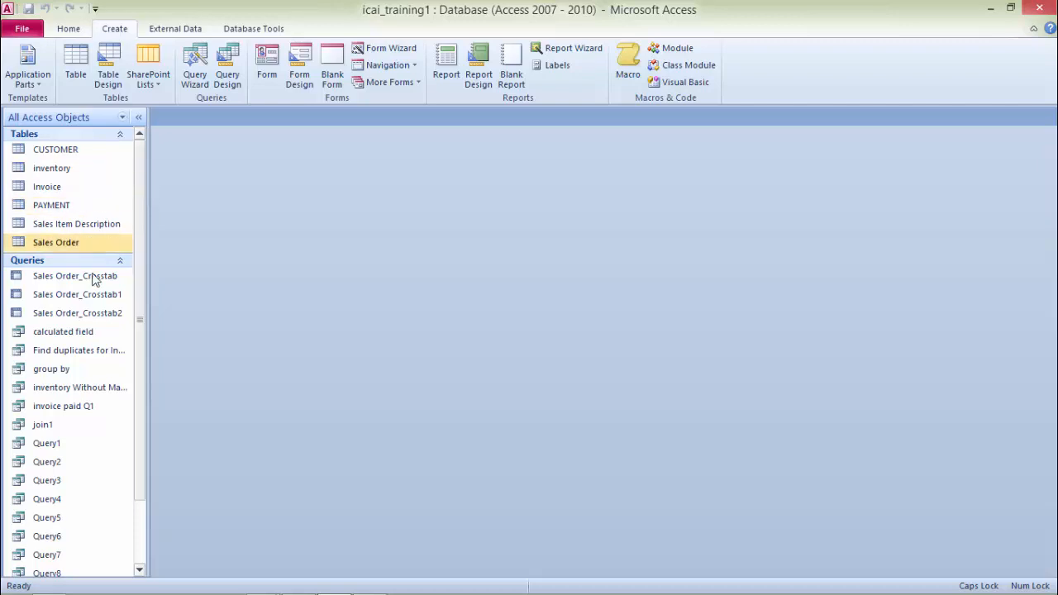
left_click(47, 245)
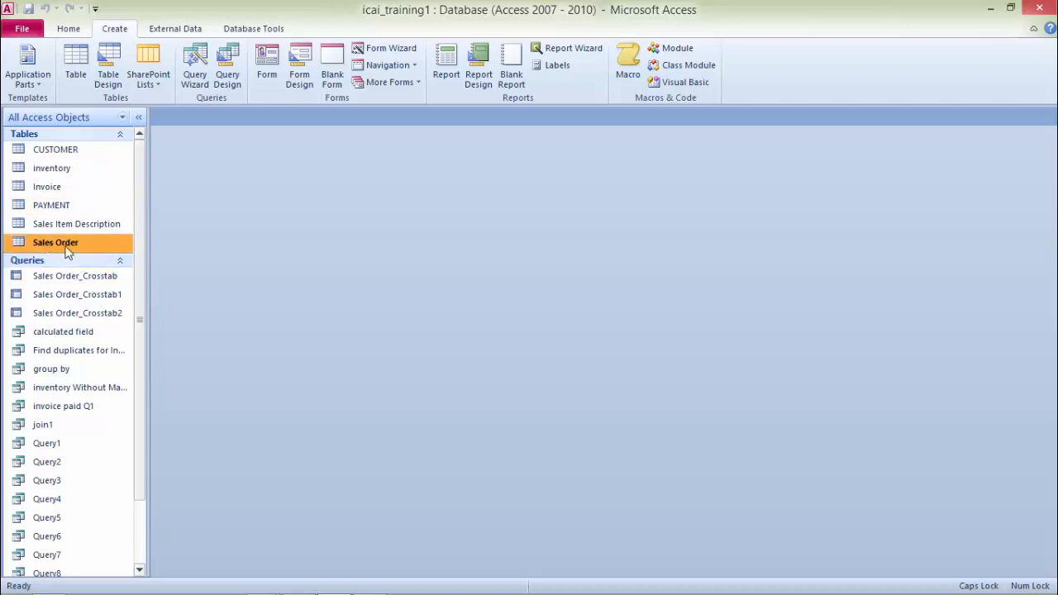
left_click(268, 65)
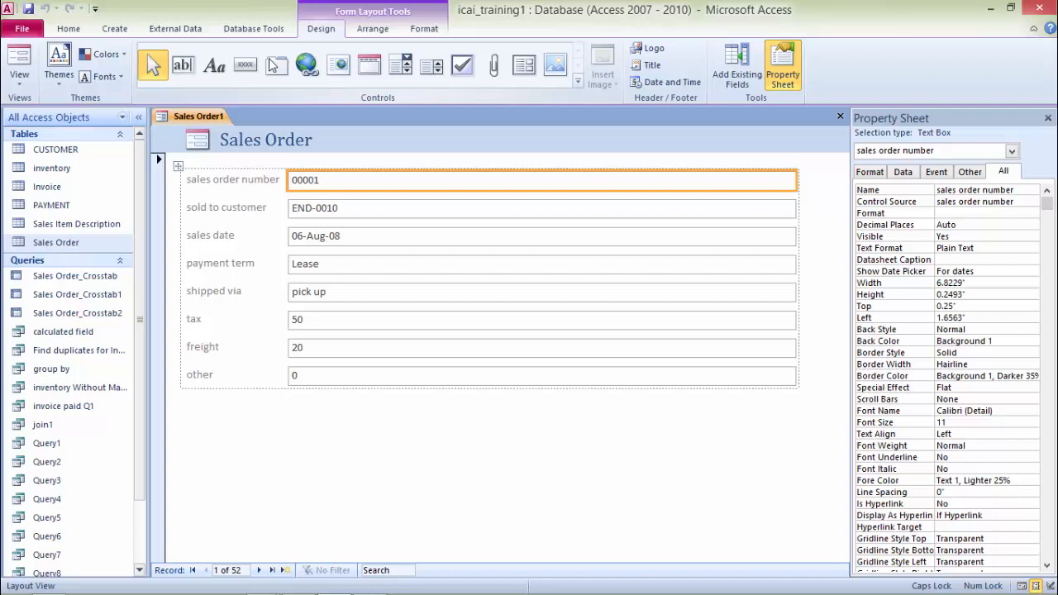
Step: Close the new form, saving it under the name Sales Order1, and locate it among the forms
key("ctrl+w")
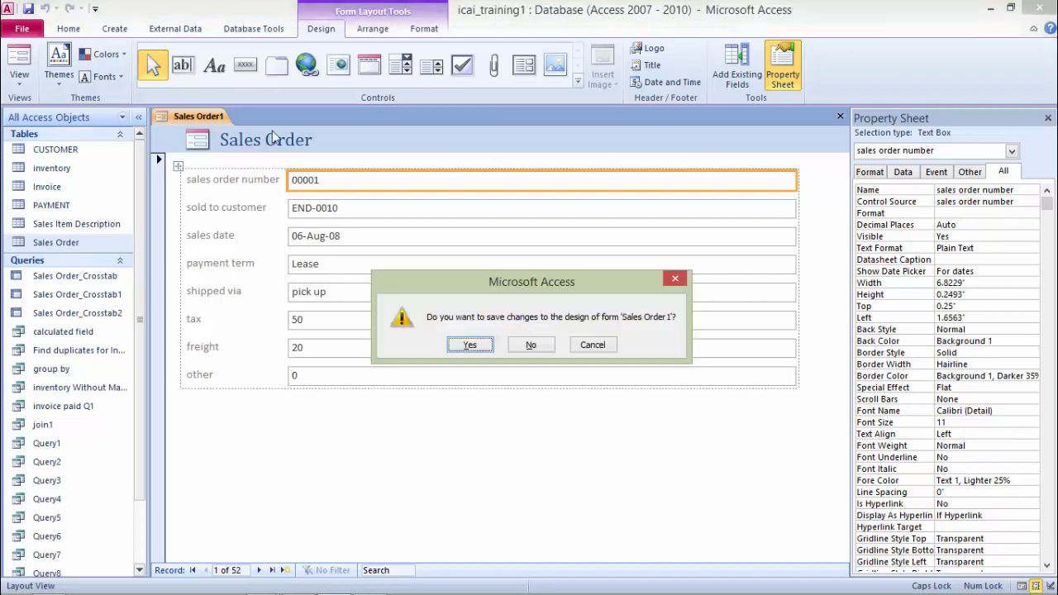
left_click(468, 347)
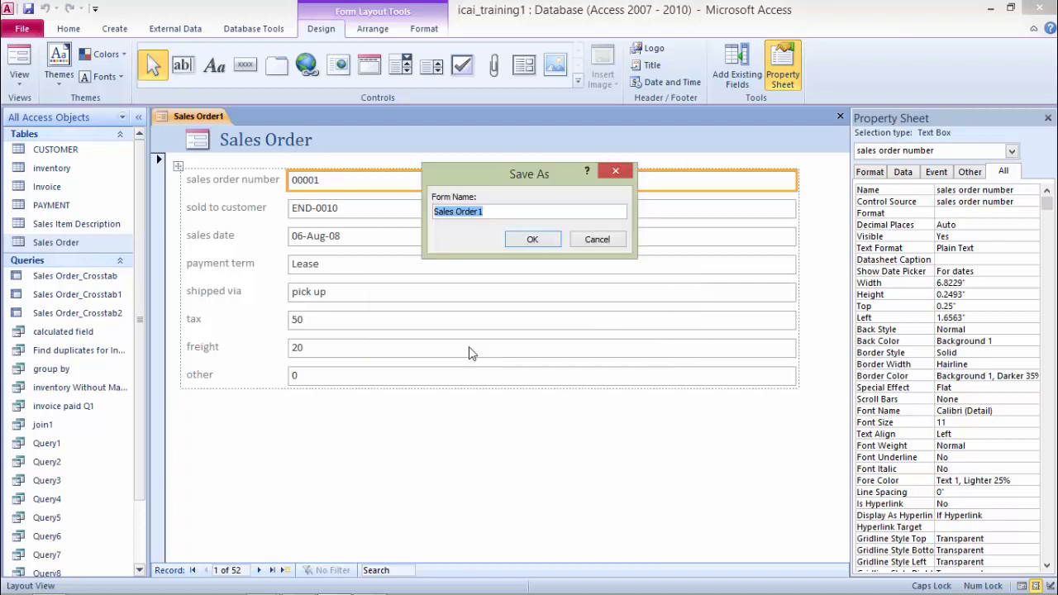
left_click(538, 240)
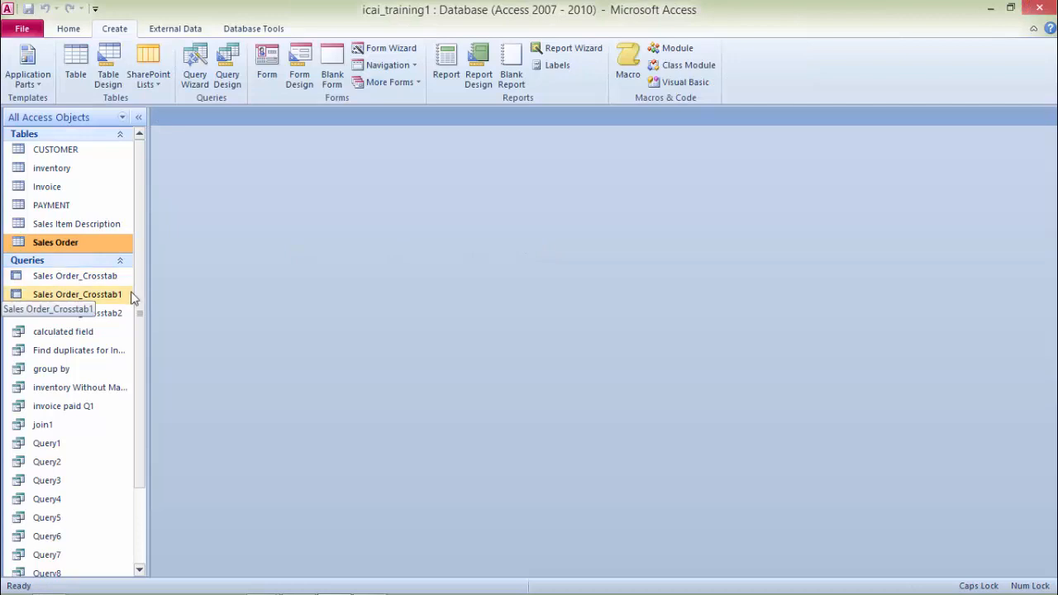
left_click_drag(141, 288, 144, 381)
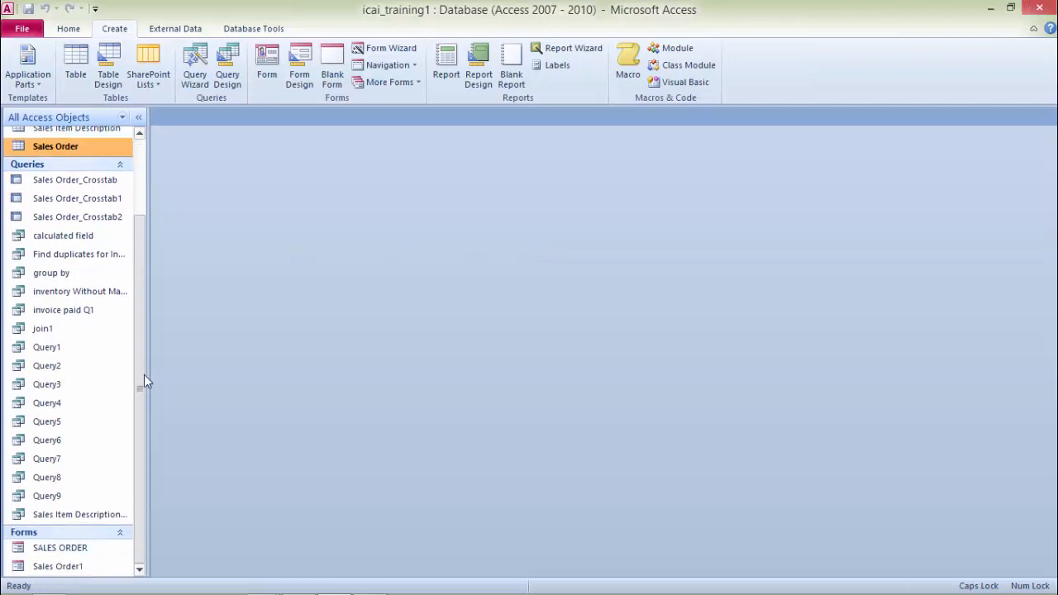
Step: Open the Sales Order1 form and browse its records with the next, new and previous record buttons
double_click(61, 569)
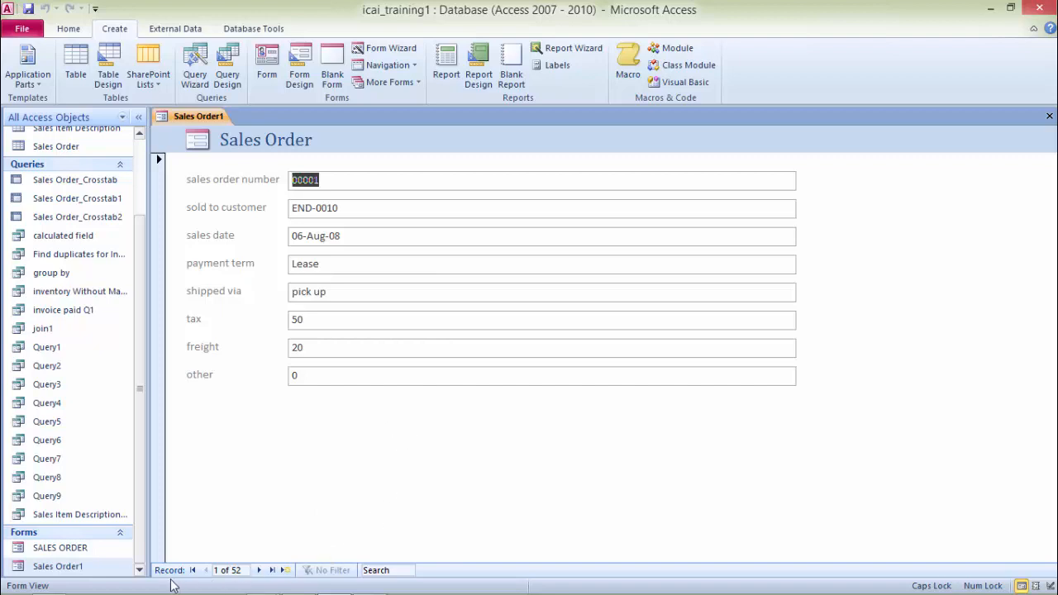
left_click(259, 570)
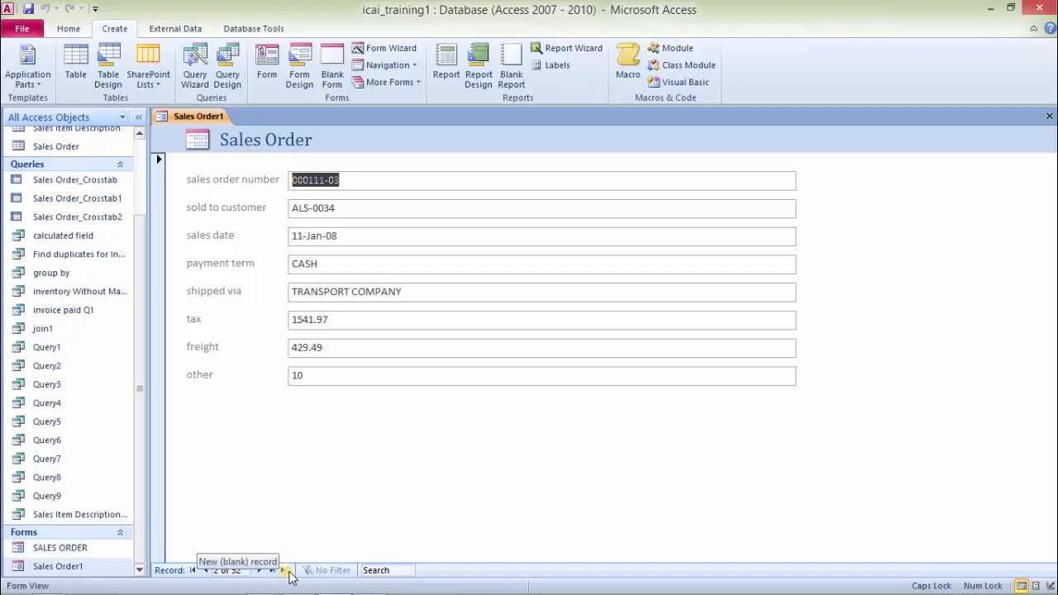
left_click(285, 570)
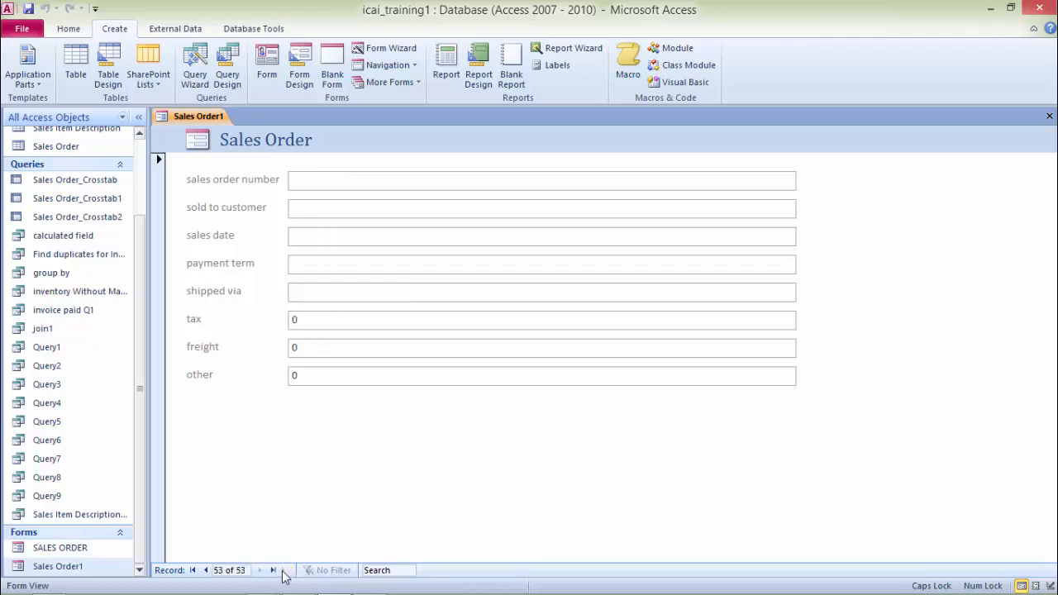
left_click(205, 571)
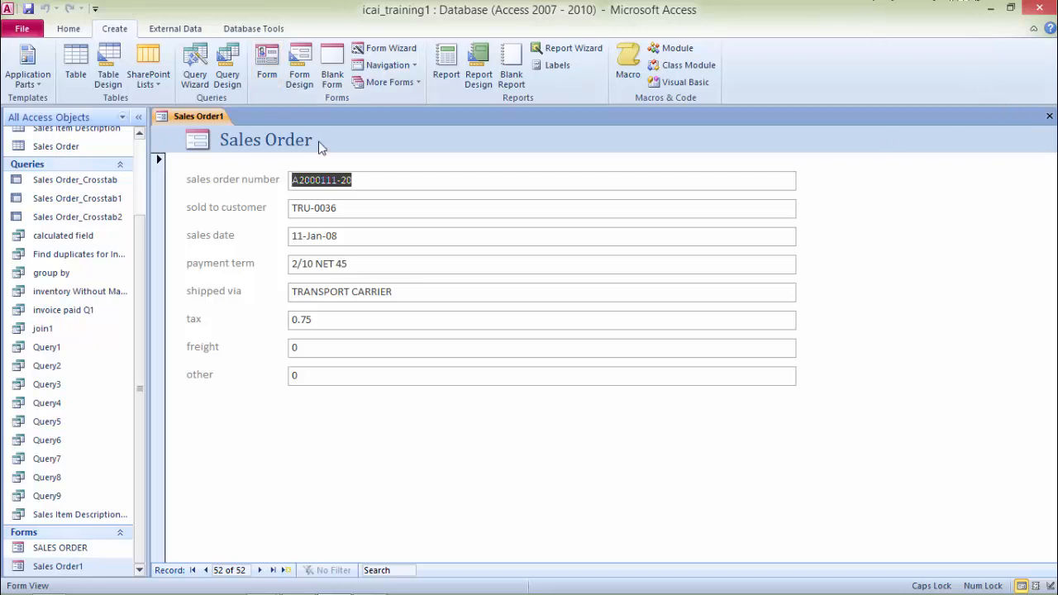
Step: Switch Sales Order1 to Design view and insert the current date and time into the form header
right_click(202, 116)
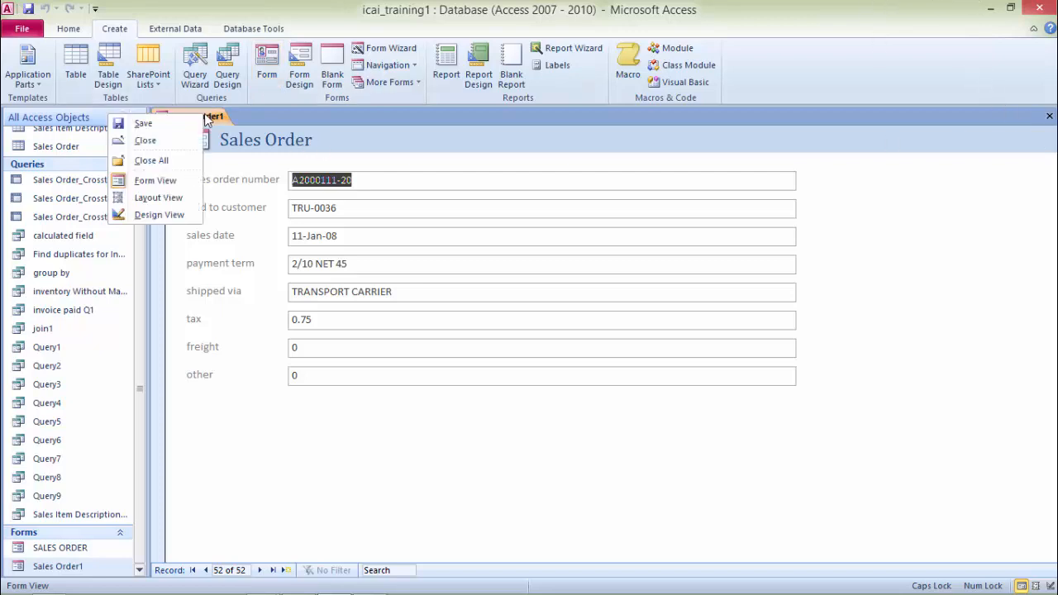
left_click(170, 216)
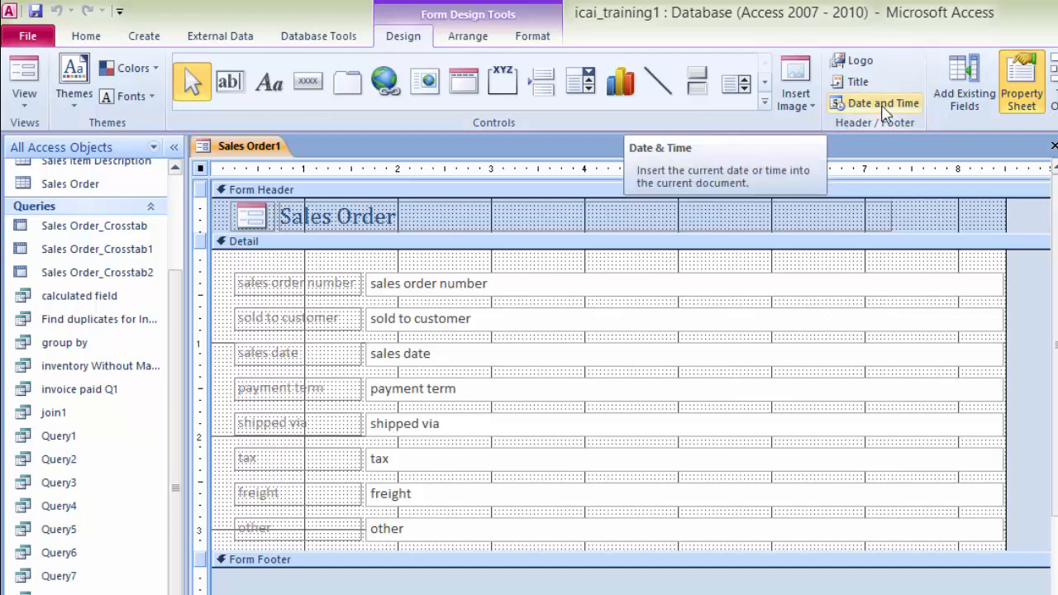
left_click(882, 107)
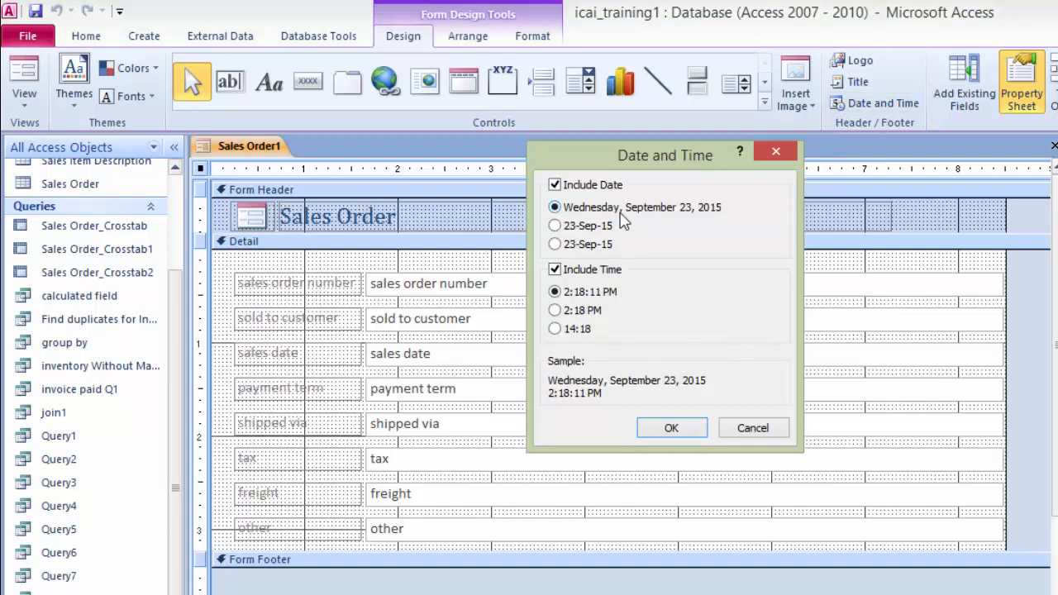
left_click(672, 428)
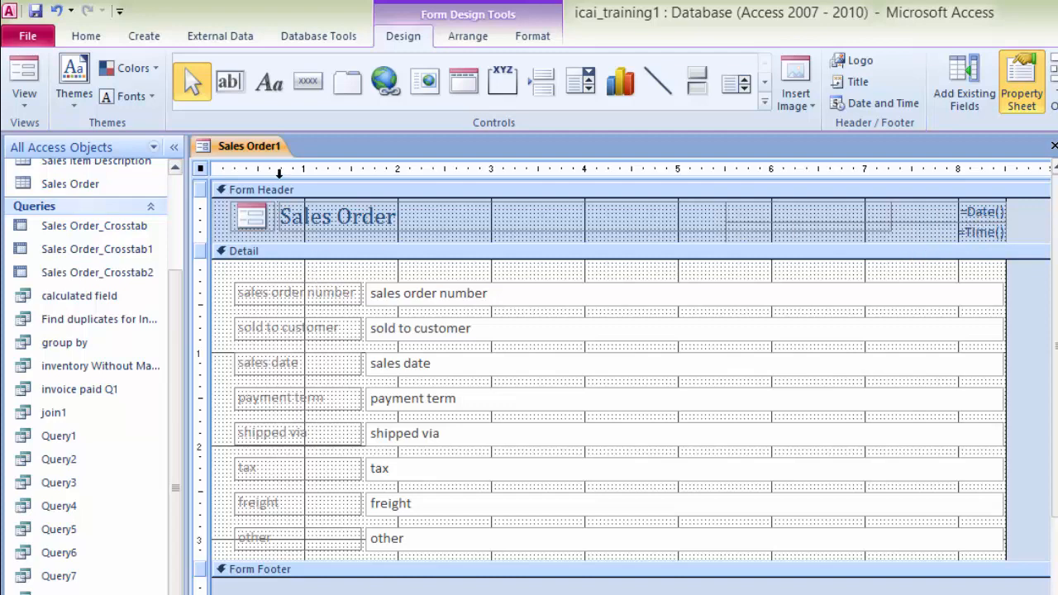
Step: Preview the form in Form view, then return to Design view
right_click(252, 147)
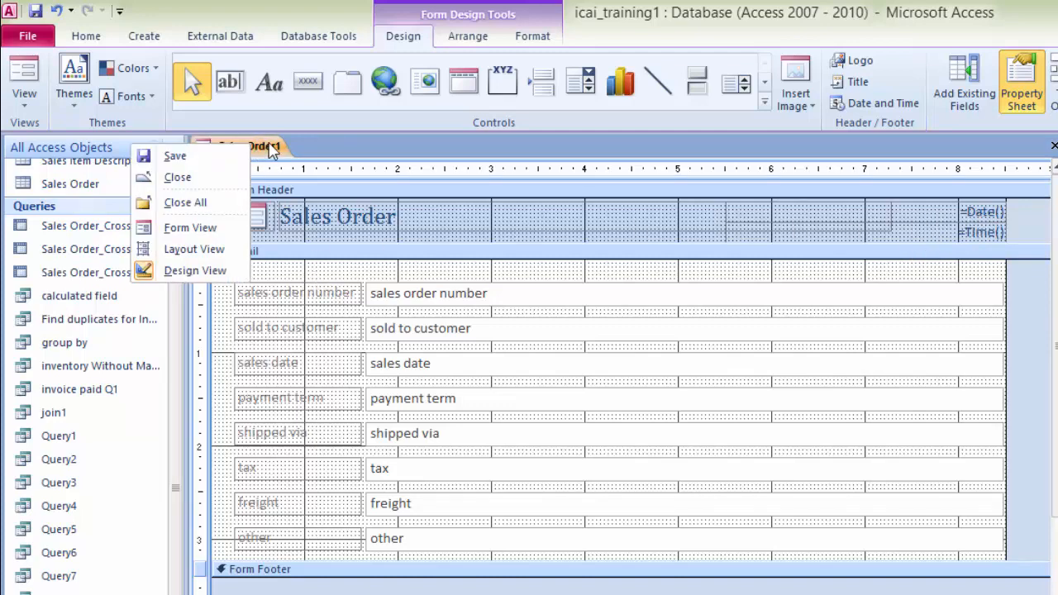
left_click(196, 228)
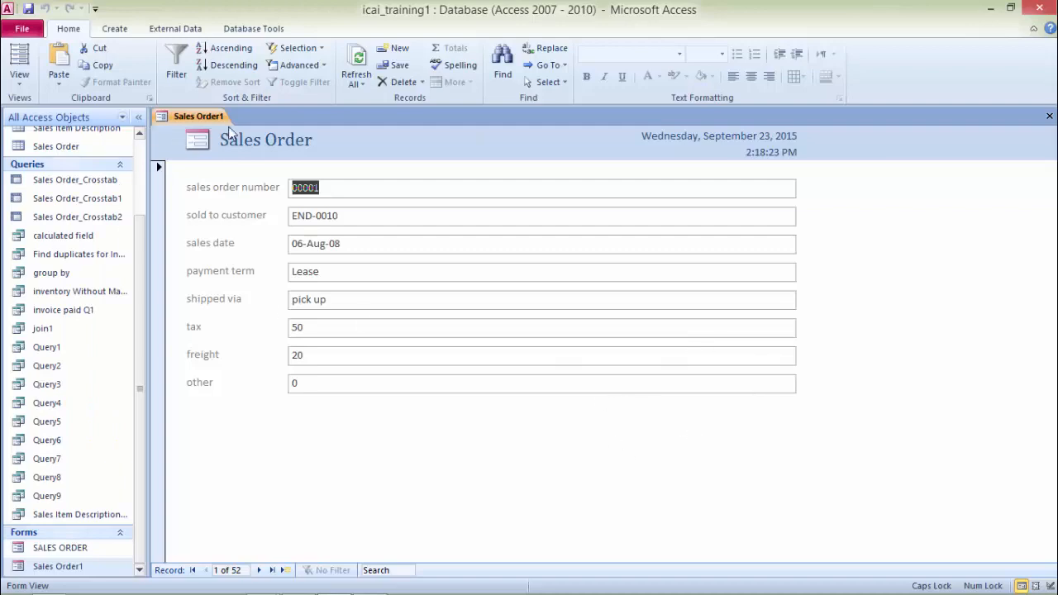
right_click(187, 121)
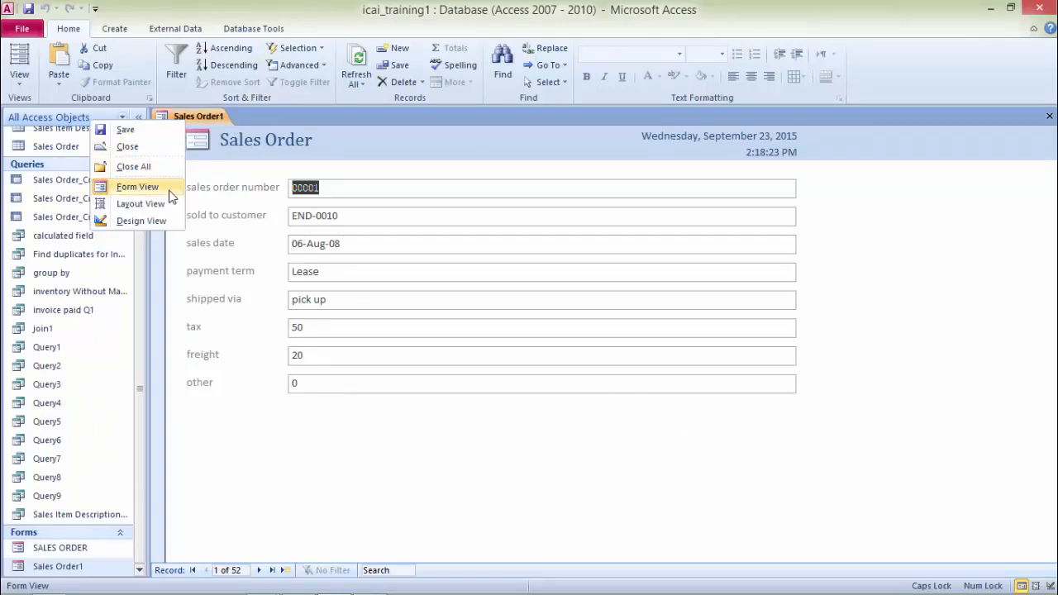
left_click(155, 225)
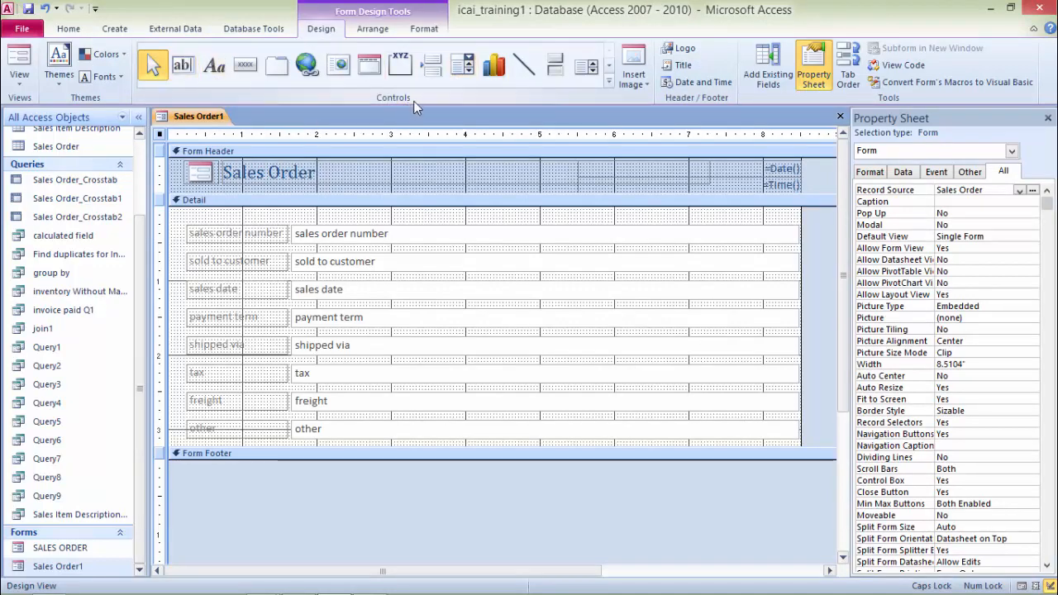
Step: Draw an image control about 4.3 by 3.1 inches in the detail section and insert icai-logo.jpg from the Desktop
left_click(609, 84)
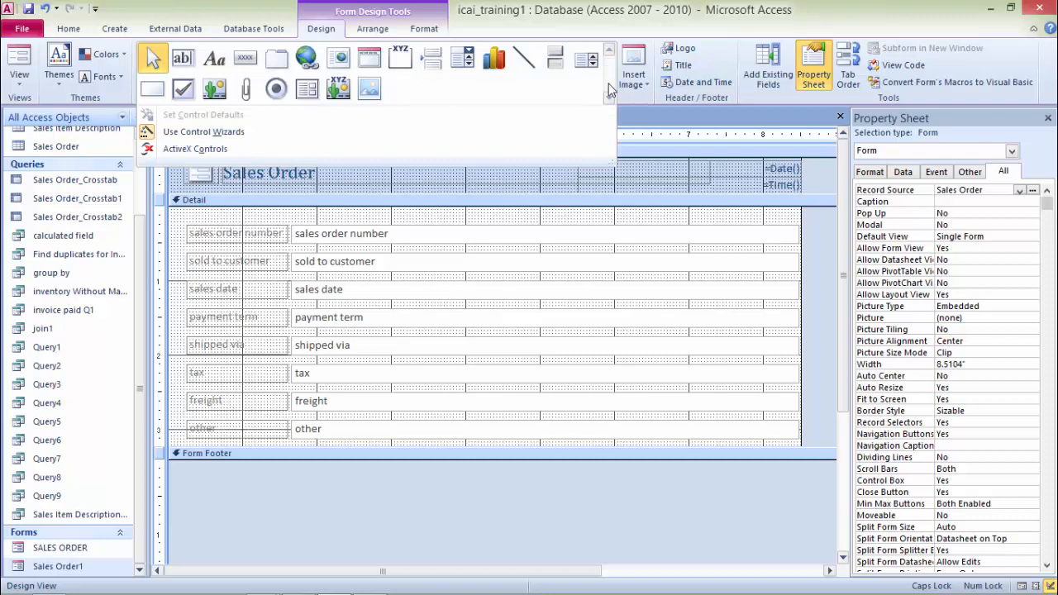
left_click(369, 95)
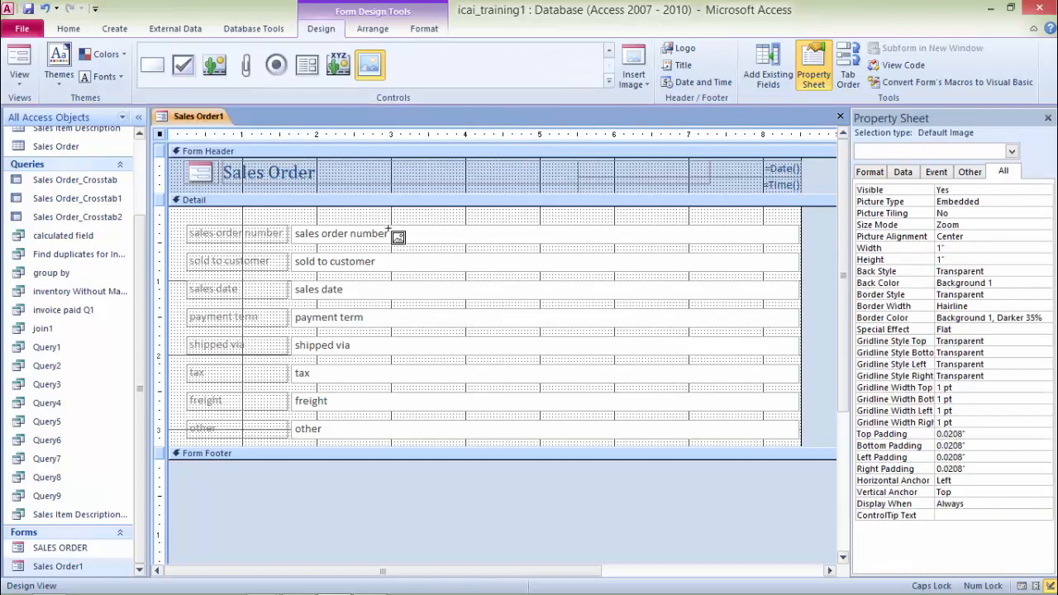
mouse_move(414, 210)
left_mouse_down()
mouse_move(475, 360)
mouse_move(602, 406)
mouse_move(778, 438)
left_mouse_up()
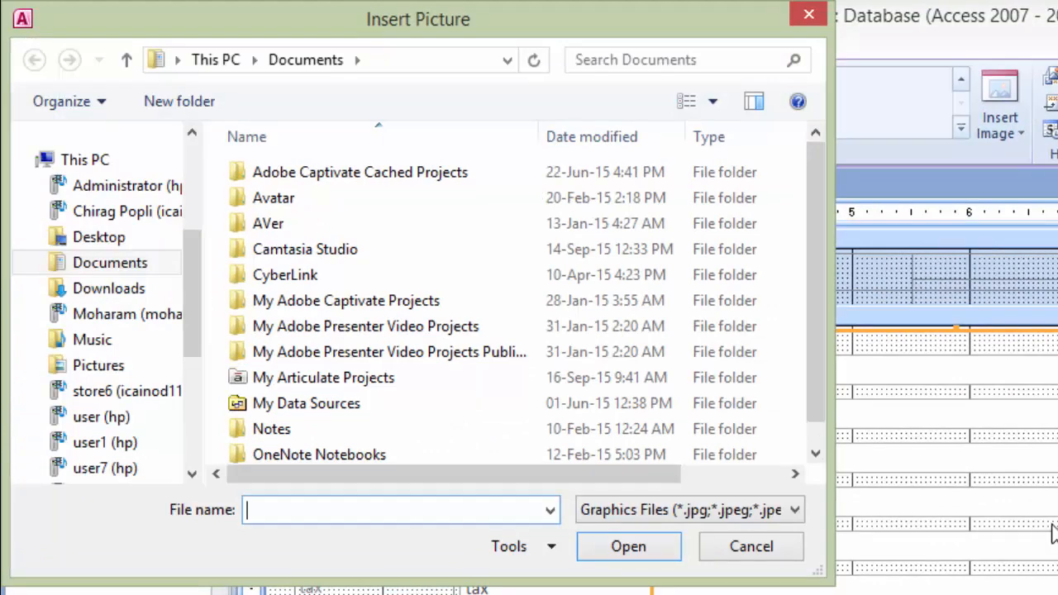
left_click_drag(193, 296, 195, 201)
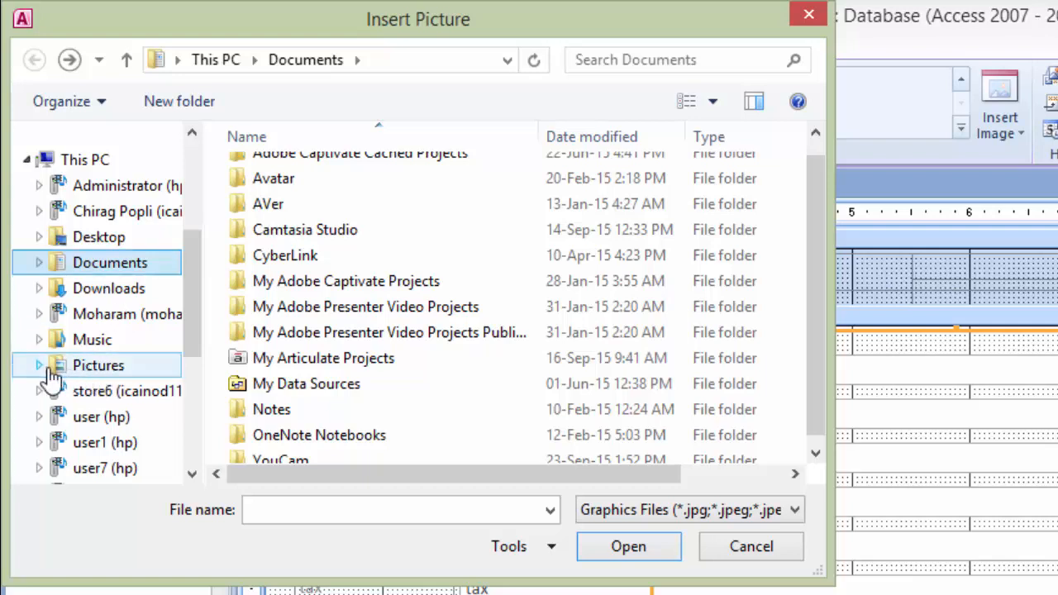
left_click(85, 373)
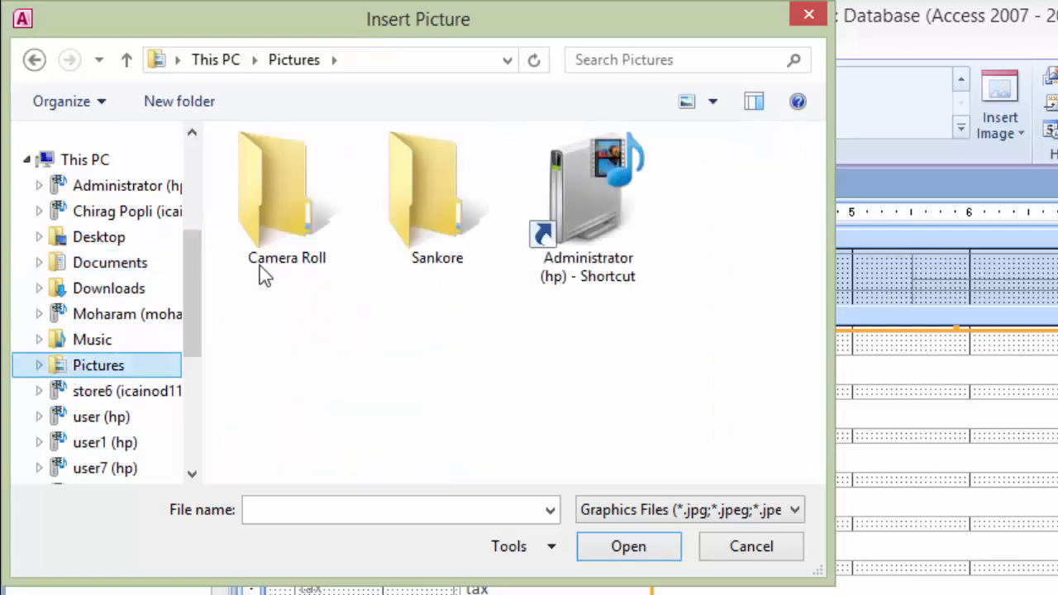
double_click(585, 190)
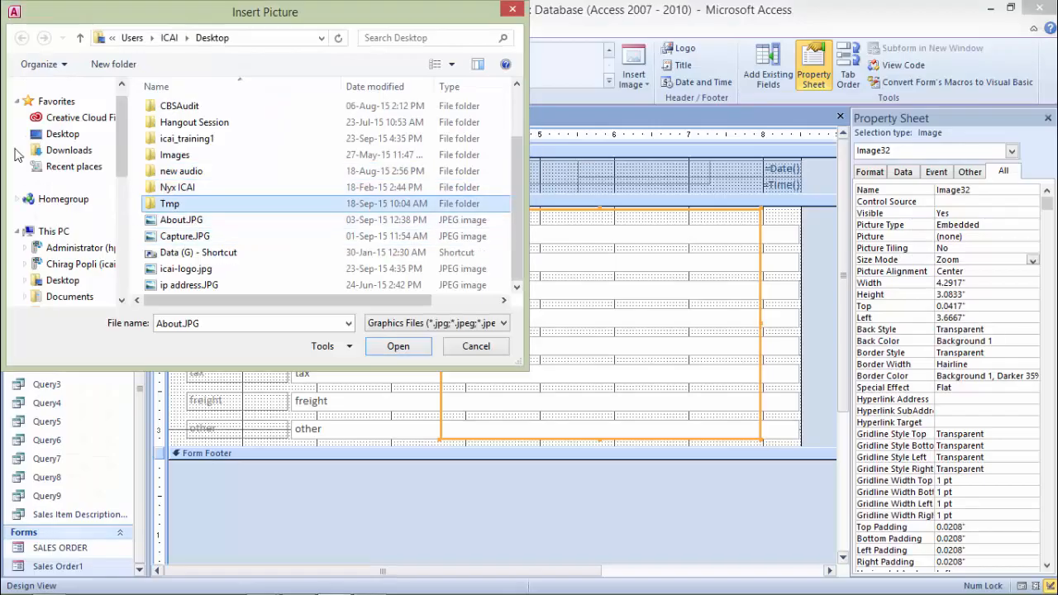
left_click(73, 135)
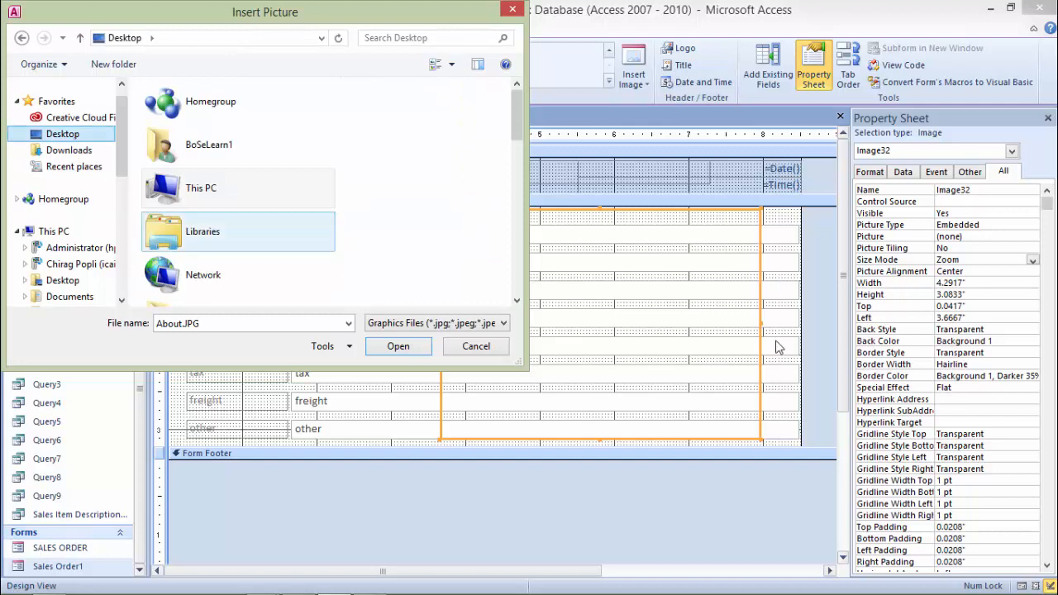
left_click_drag(517, 117, 517, 285)
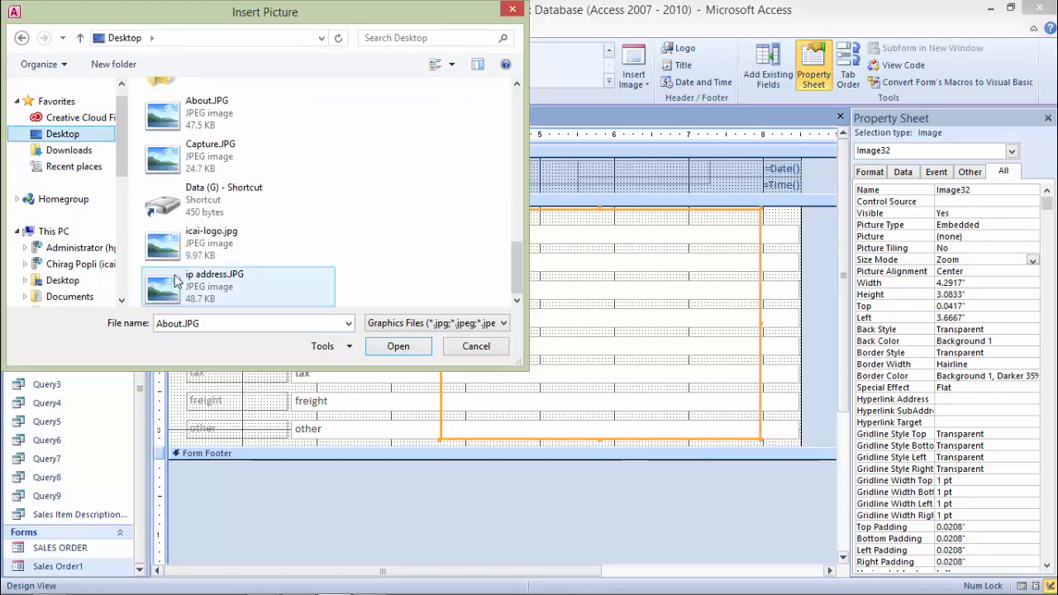
left_click(174, 248)
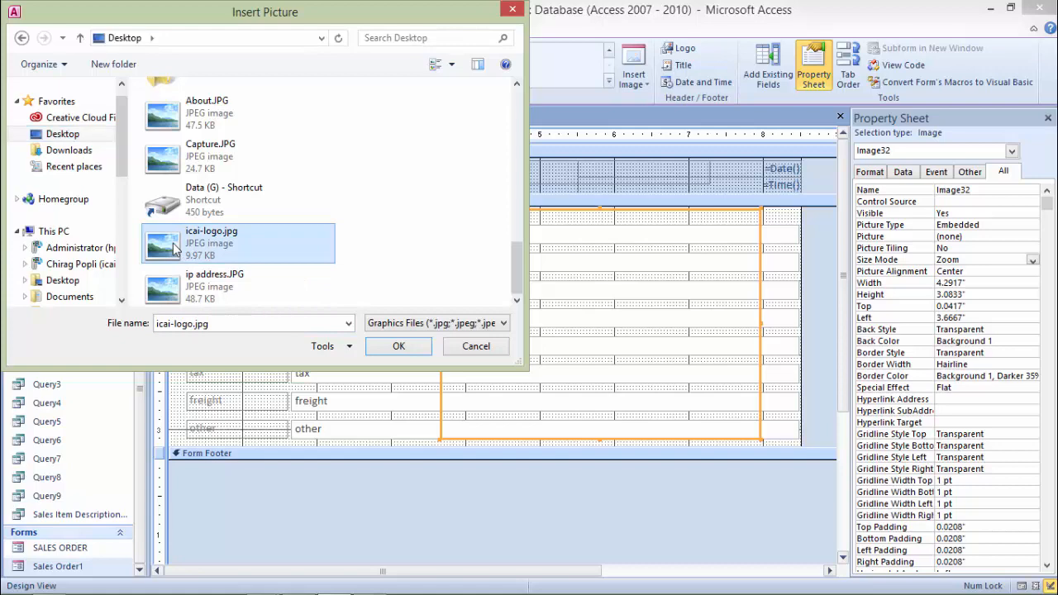
left_click(399, 346)
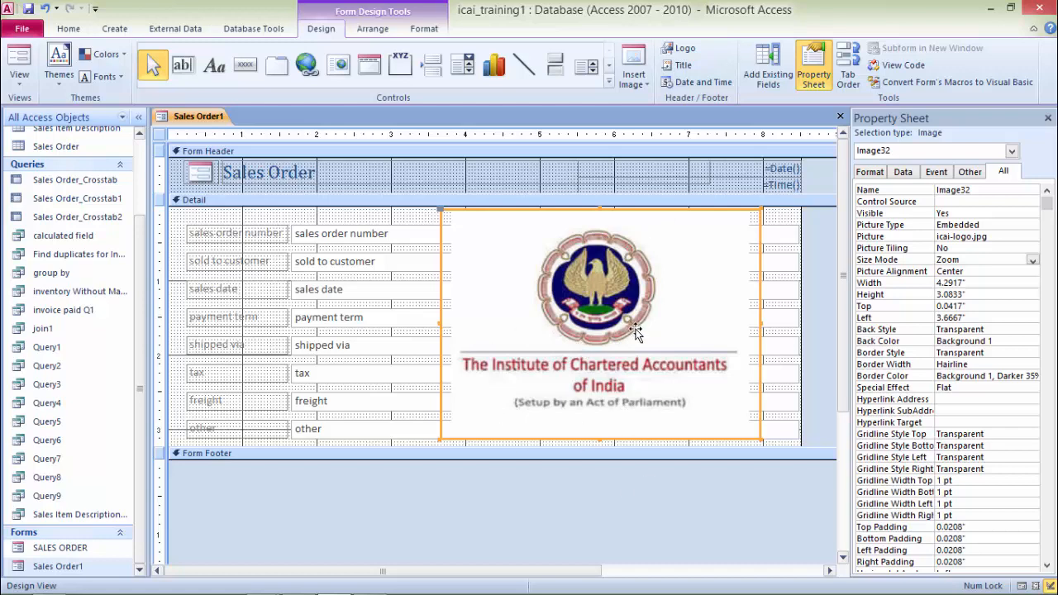
Step: Send the logo image behind the other controls
right_click(686, 286)
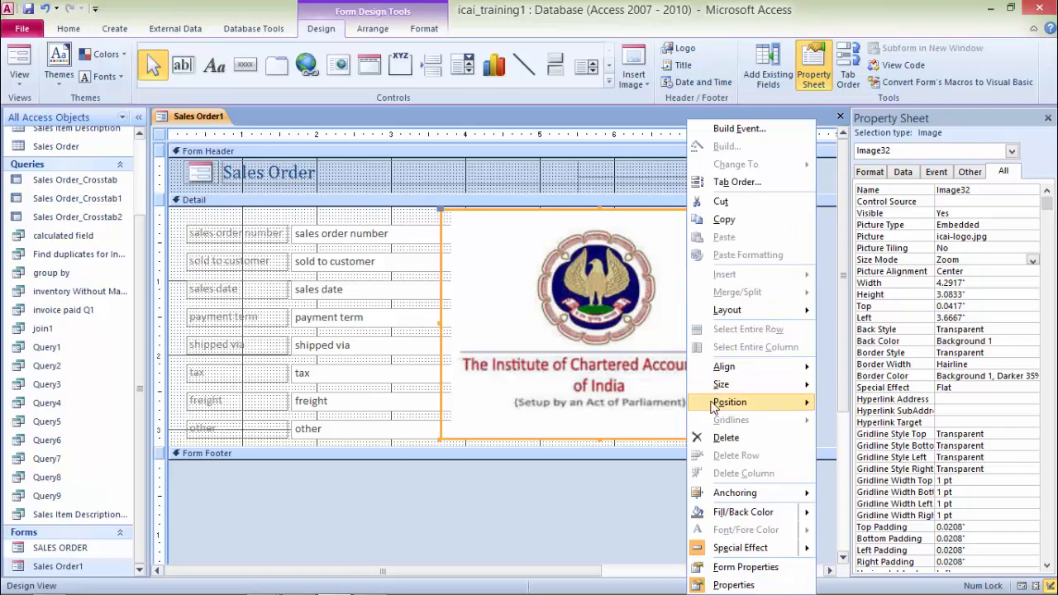
mouse_move(712, 406)
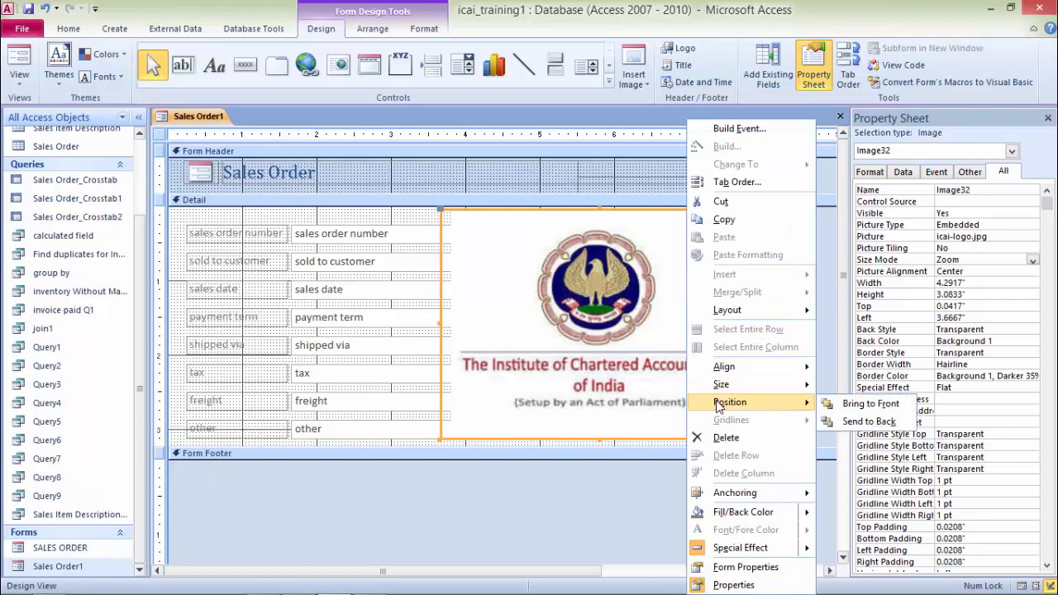
left_click(868, 421)
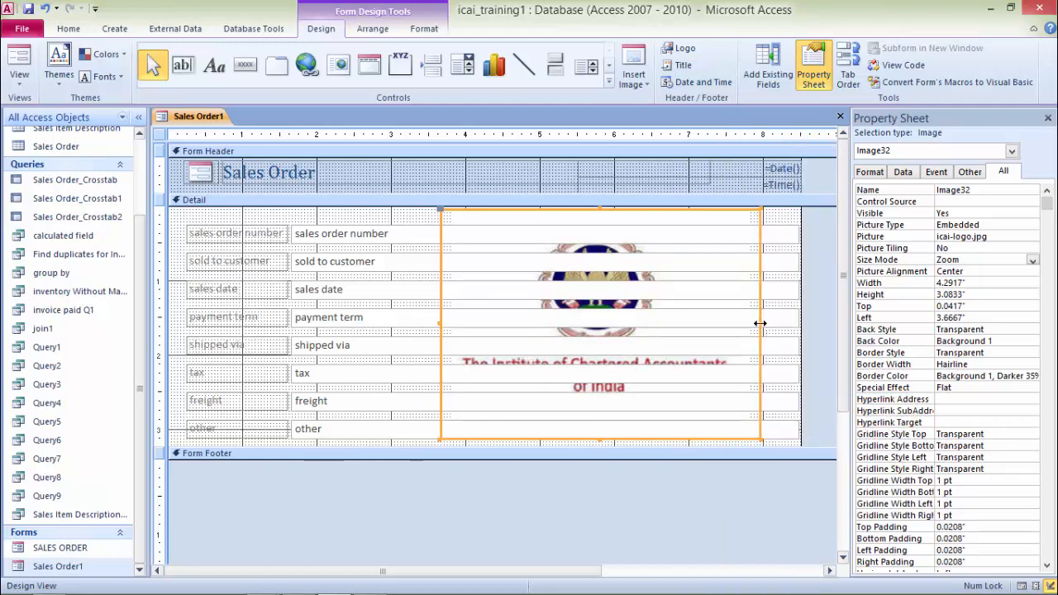
Step: Widen the logo image on both sides to about 5.46 inches and set its Size Mode to Stretch
left_click_drag(759, 323, 795, 323)
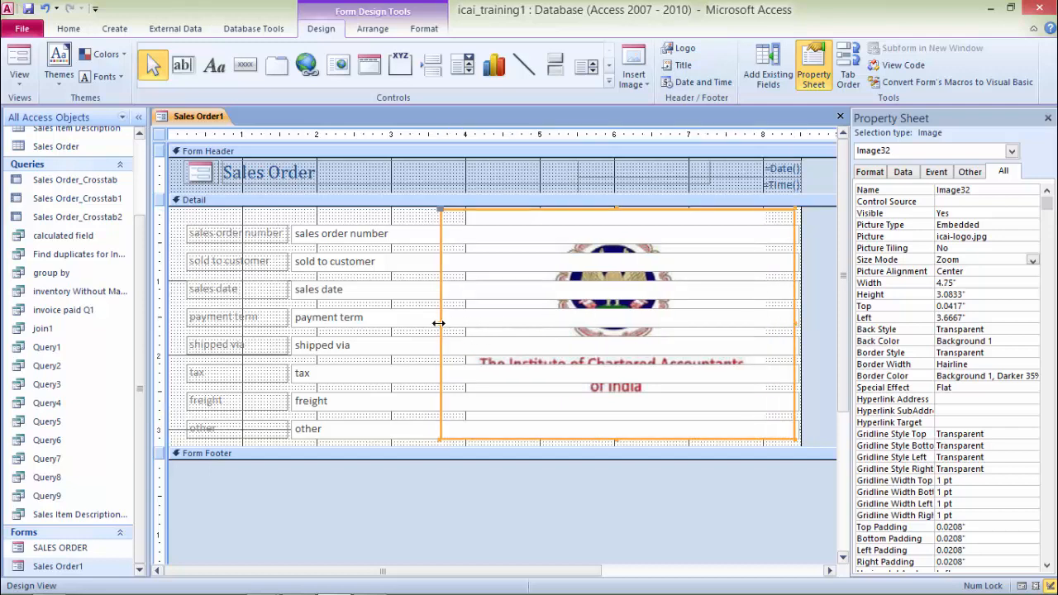
left_click_drag(439, 323, 387, 319)
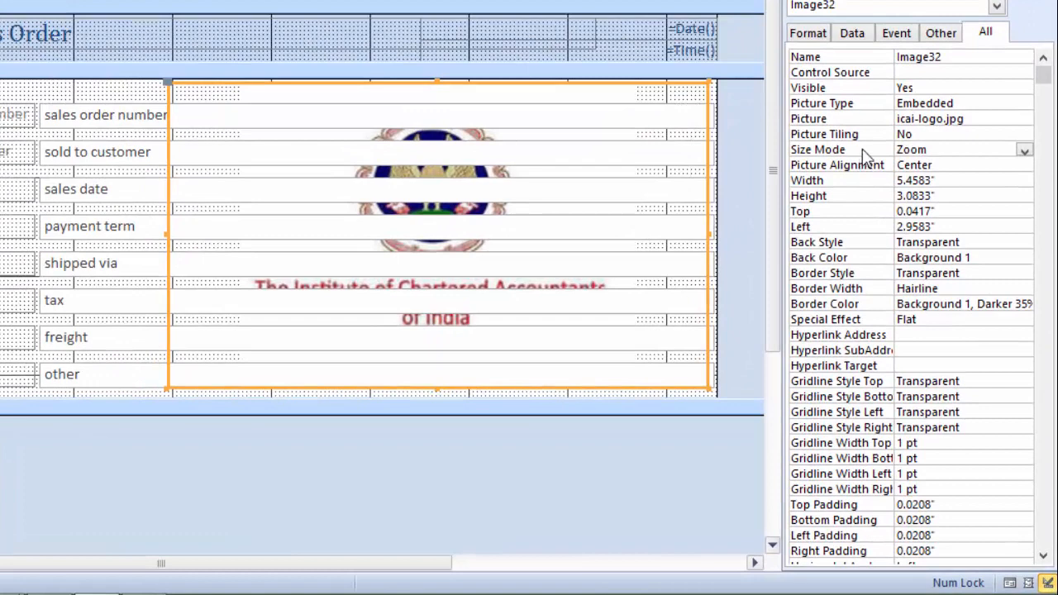
left_click(864, 156)
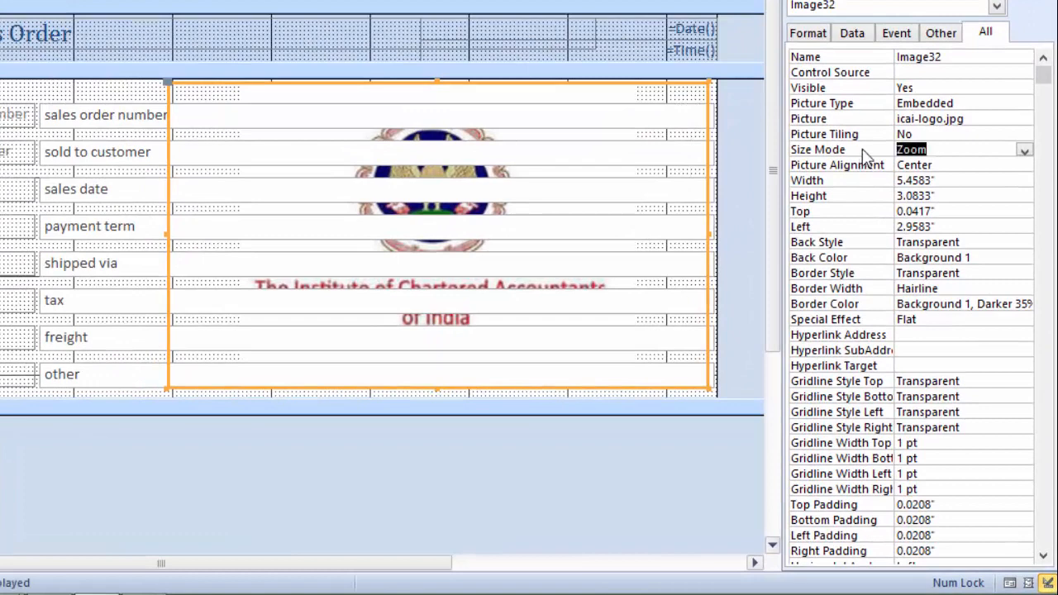
left_click(1025, 152)
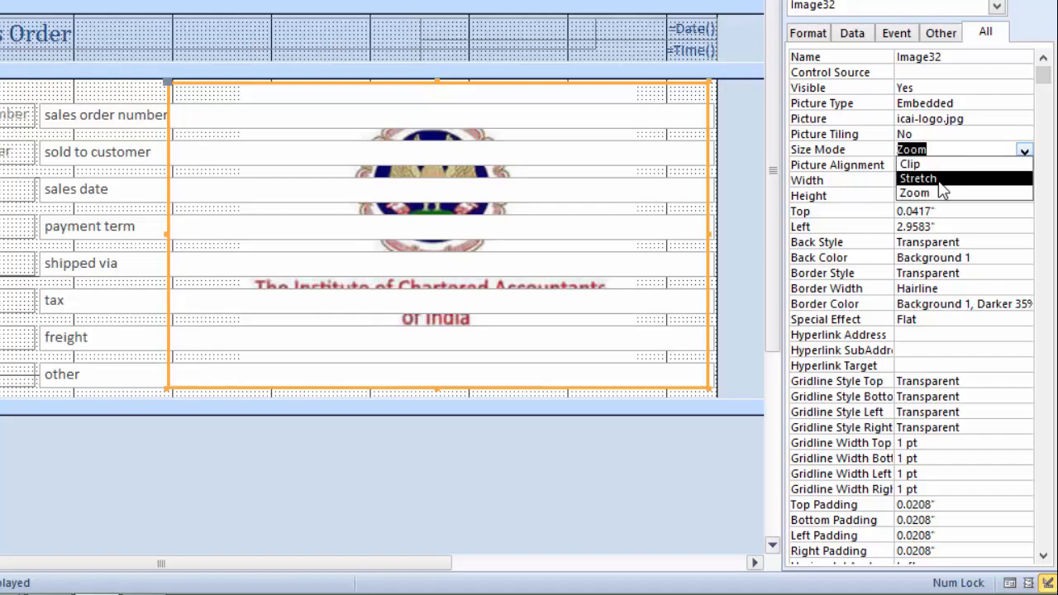
left_click(940, 181)
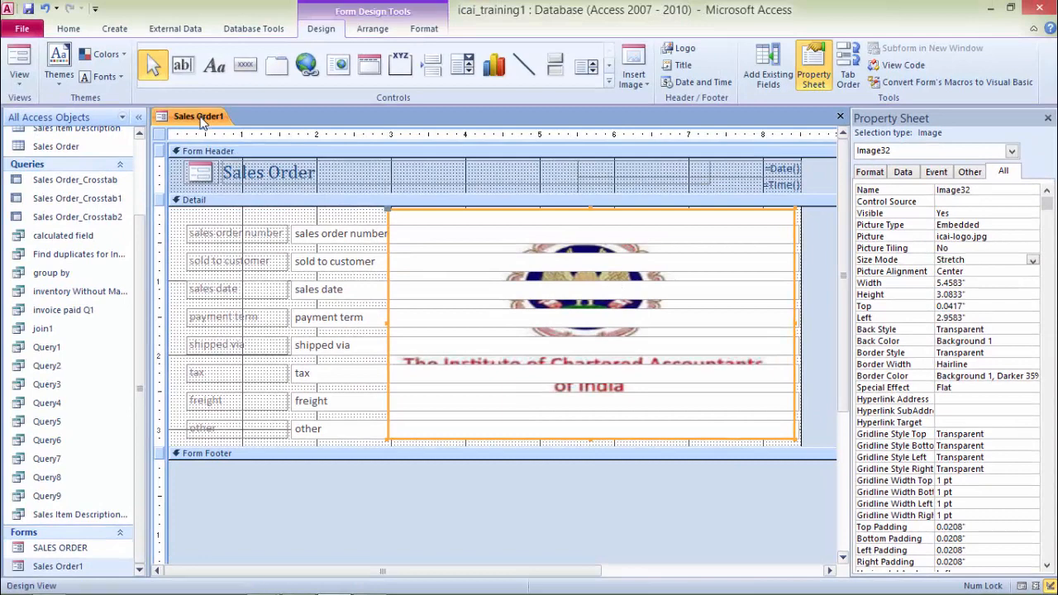
Step: Save the form under the name FrmOders and keep it open in Design view
right_click(199, 117)
left_click(166, 184)
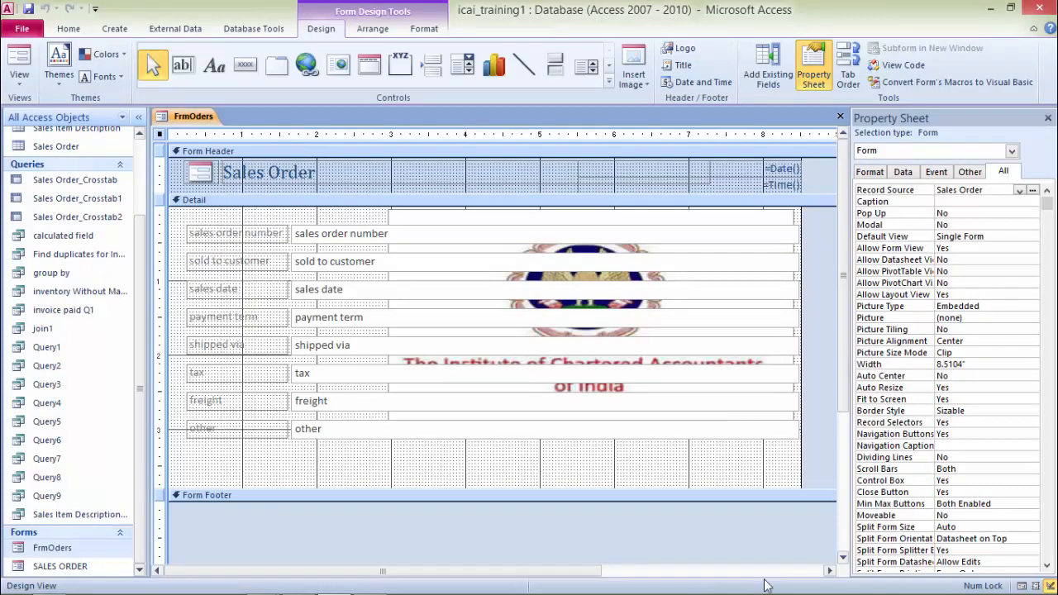
Step: Add a text box about 2.1 inches wide below the other field and rename its label Delivery Date
left_click(185, 69)
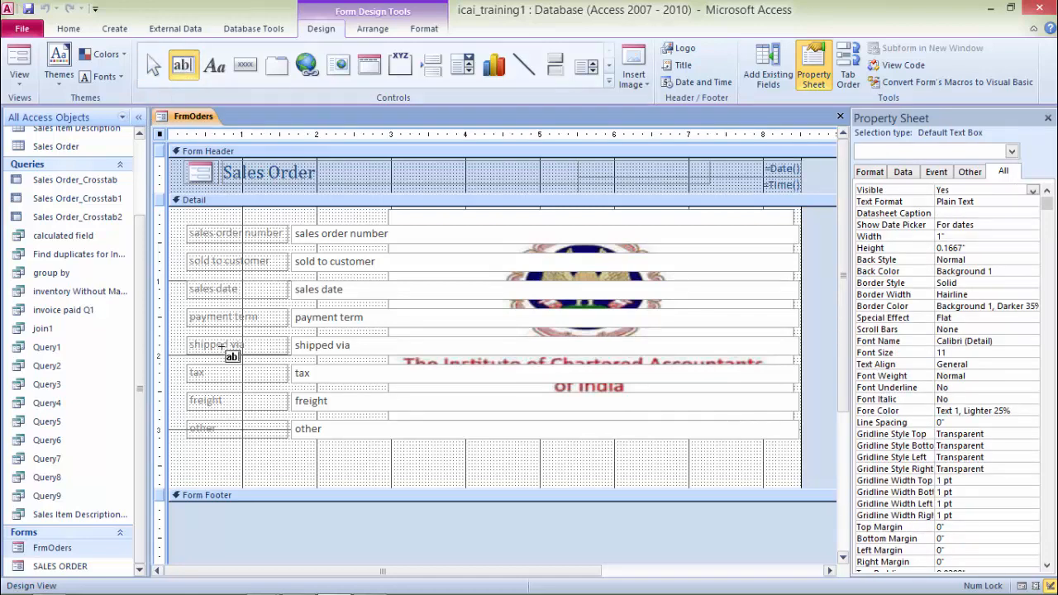
left_click_drag(295, 452, 451, 479)
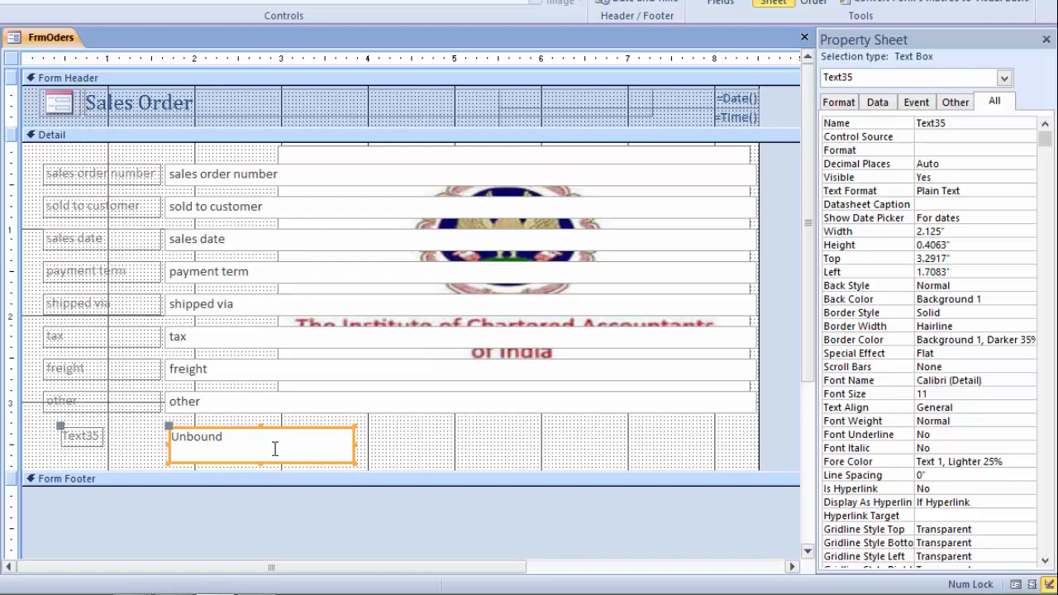
left_click(96, 438)
left_click(97, 437)
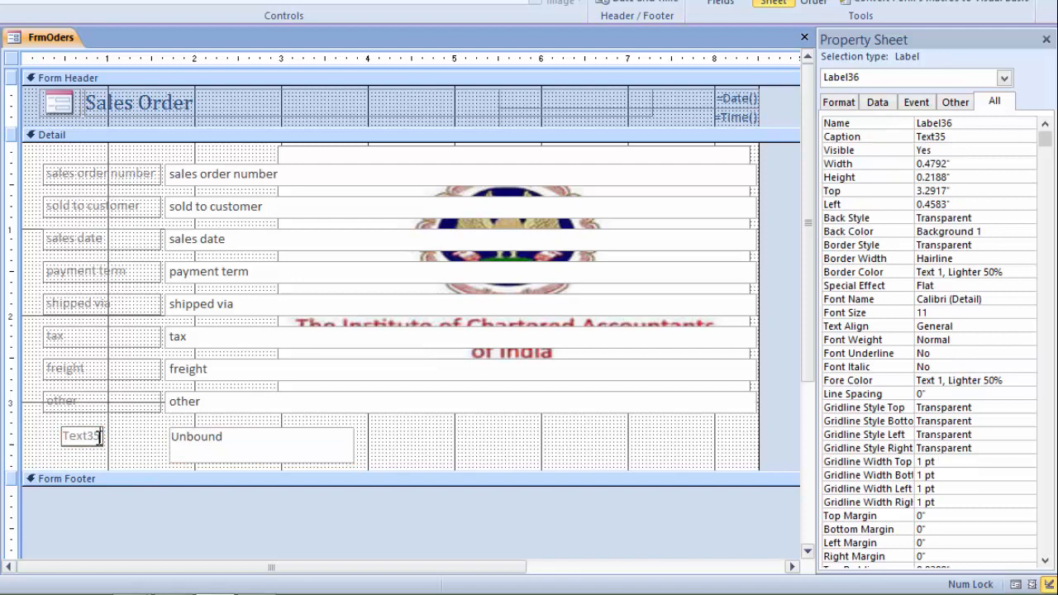
key("BackSpace")
key("BackSpace")
key("BackSpace")
key("BackSpace")
key("BackSpace")
key("BackSpace")
type("Delivery Date")
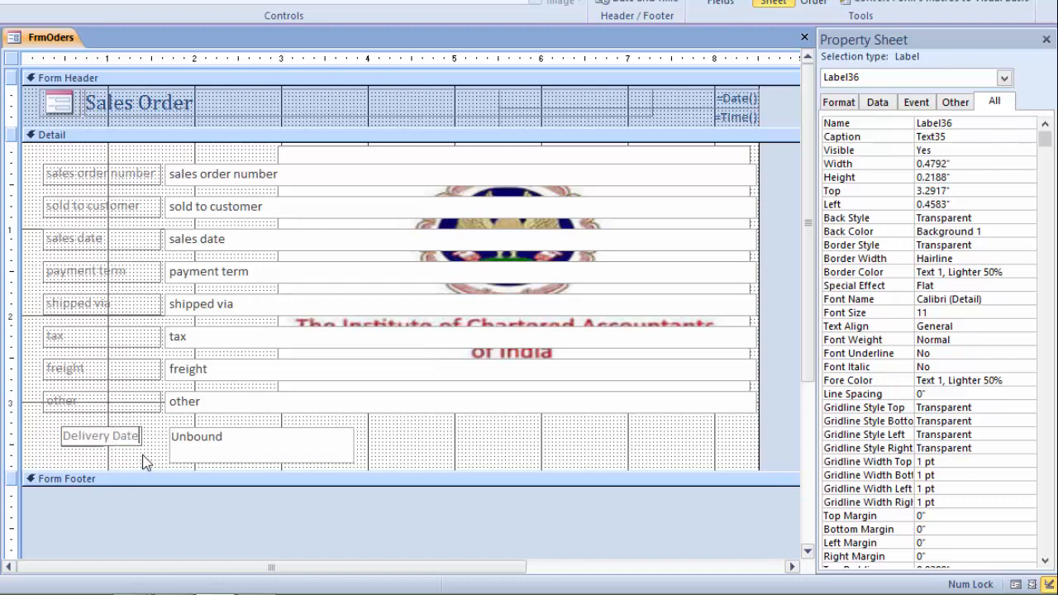
Step: Enter the expression =DateAdd("d",15,[sales date]) in the Delivery Date text box
key("Return")
left_click(225, 444)
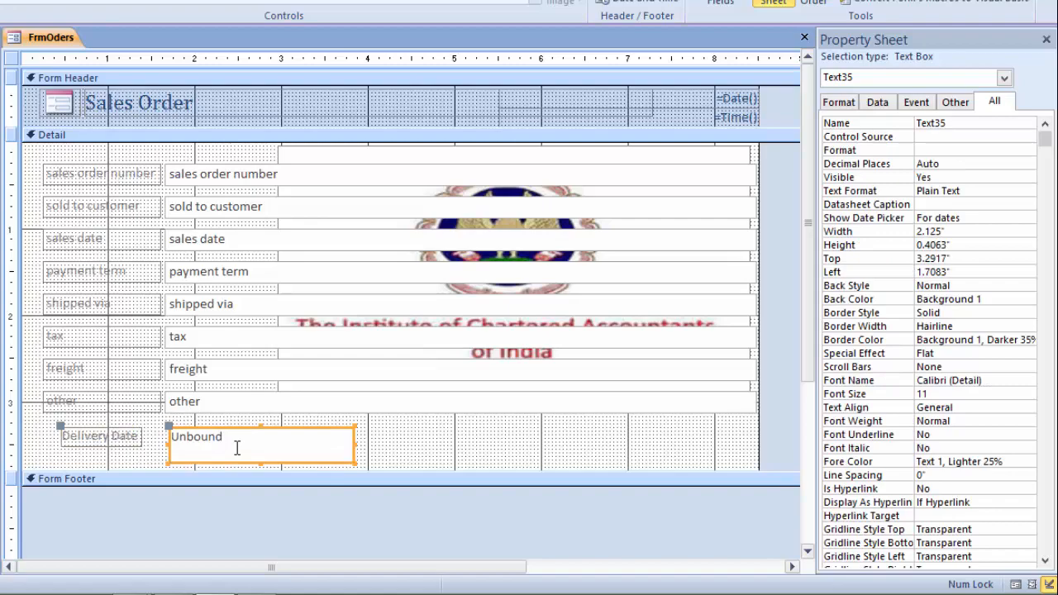
left_click(227, 447)
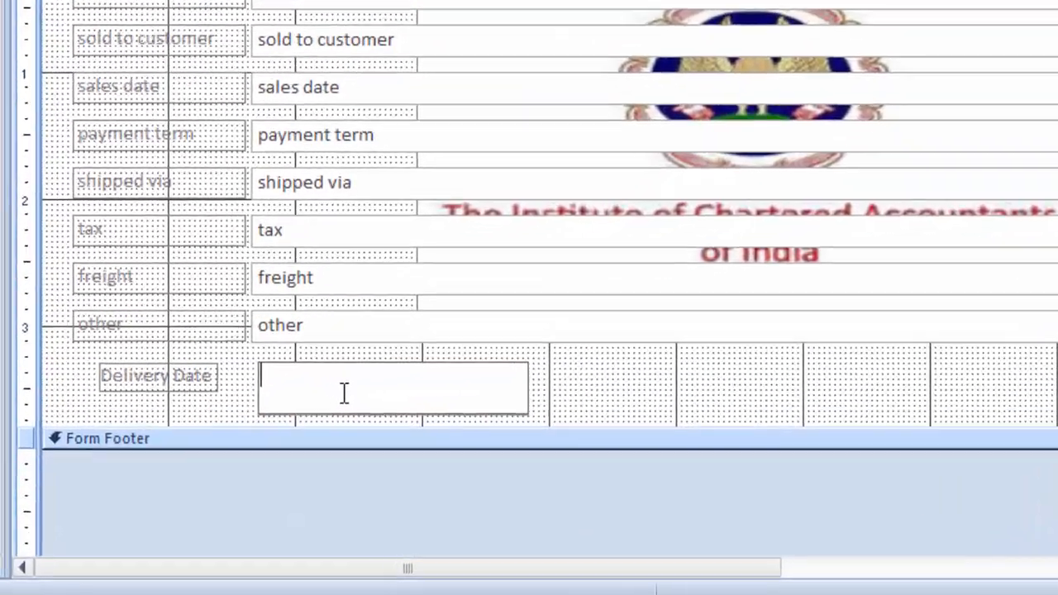
type("=")
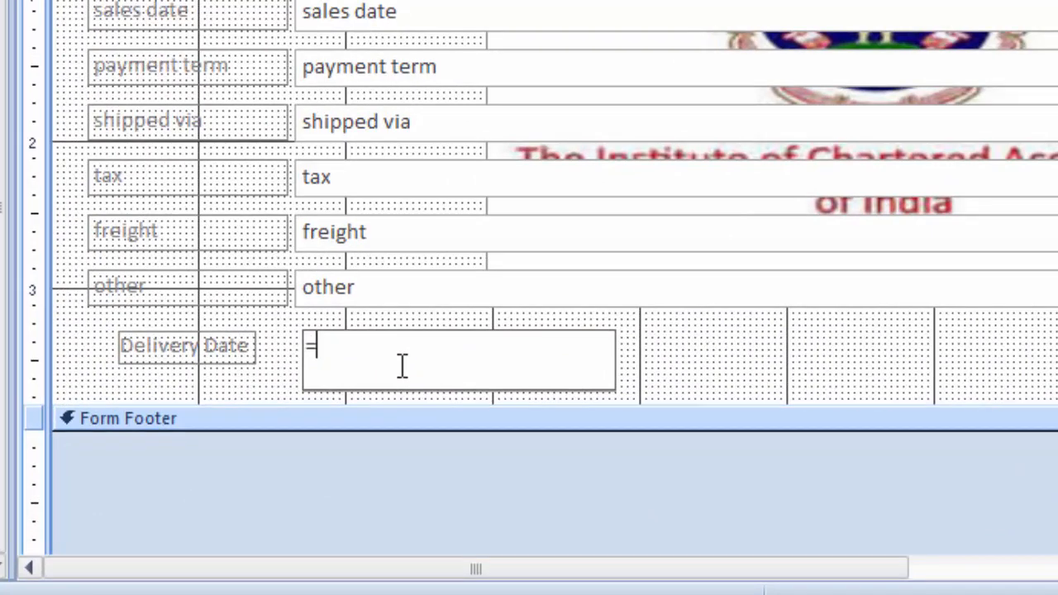
type("Date")
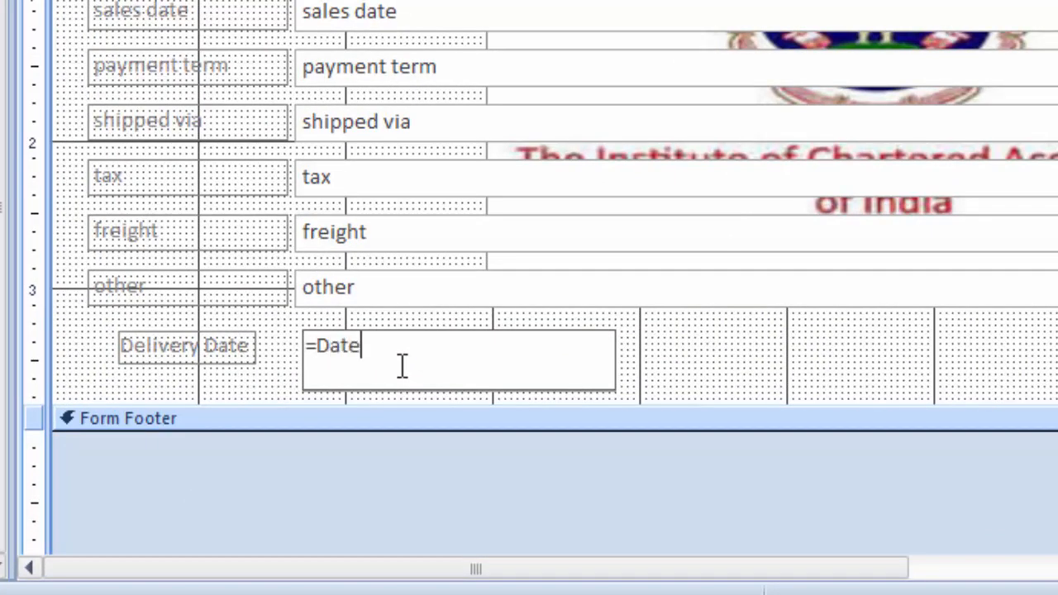
type("Add(\"d\"")
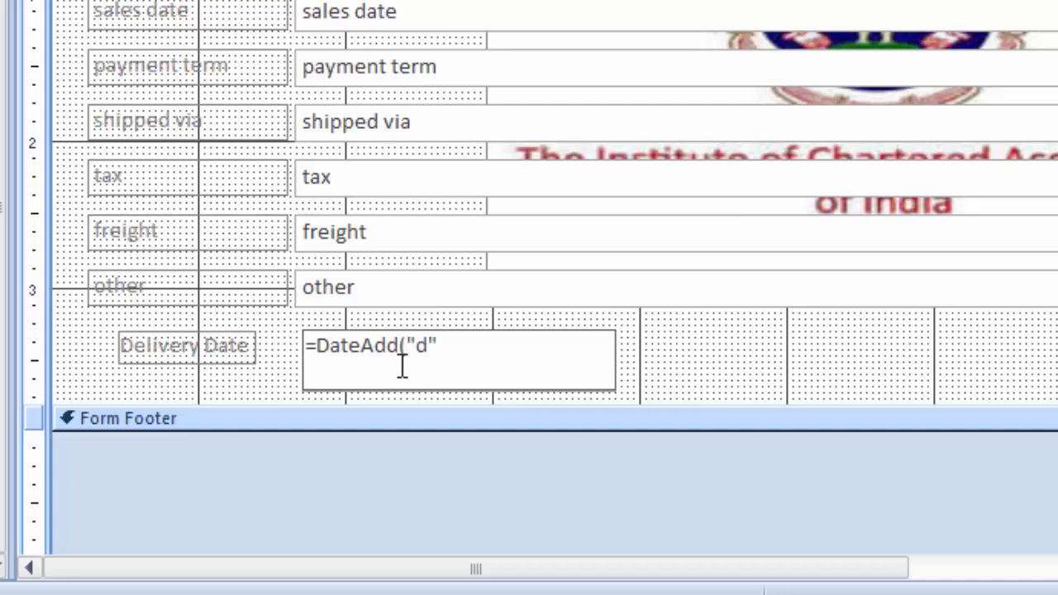
type(",15,[")
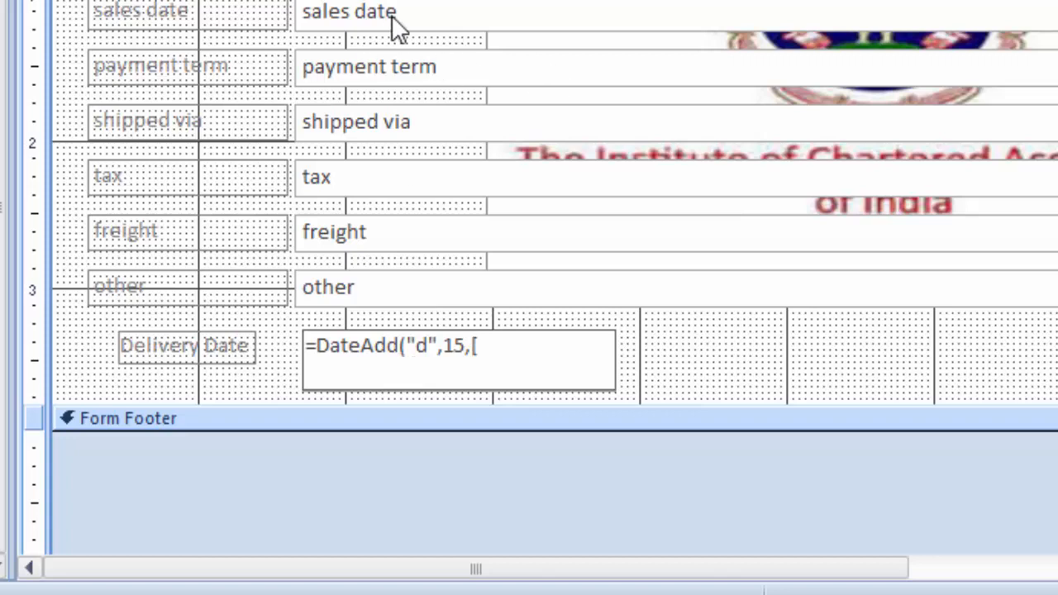
type("sales")
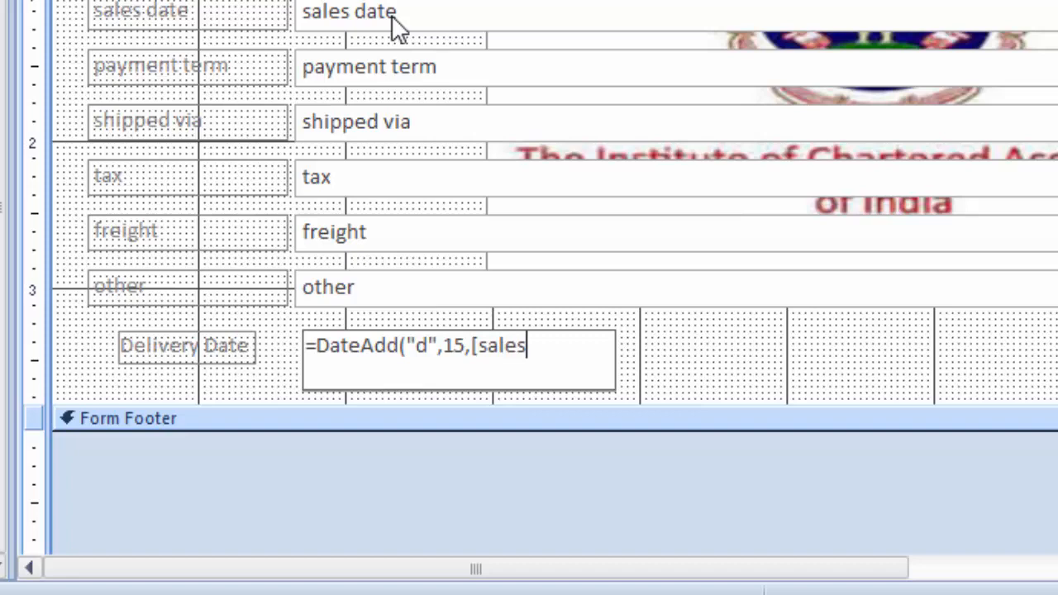
type(" eda")
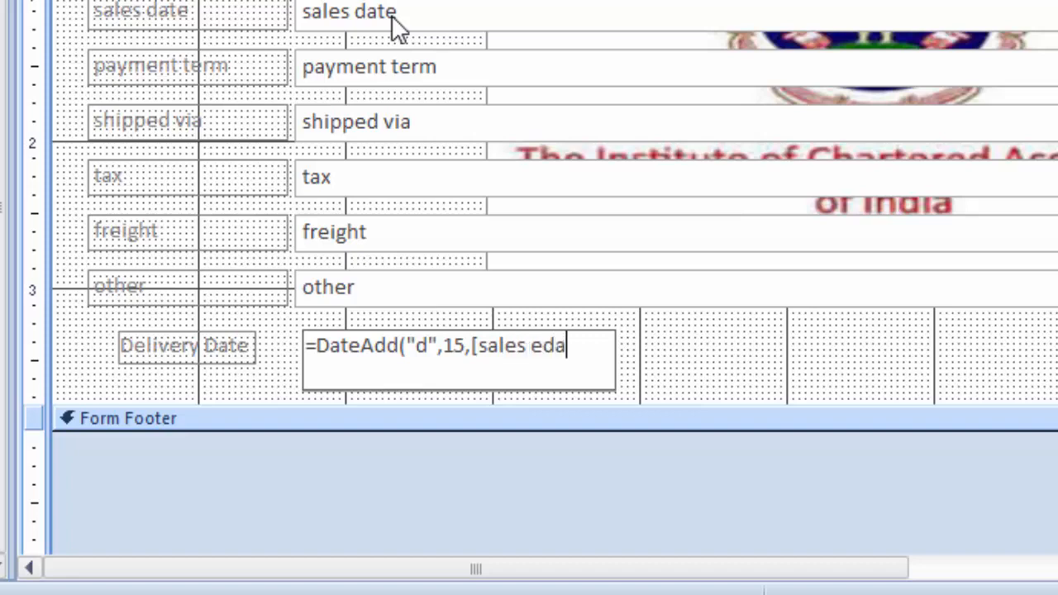
key("BackSpace")
key("BackSpace")
key("BackSpace")
key("BackSpace")
type("date]")
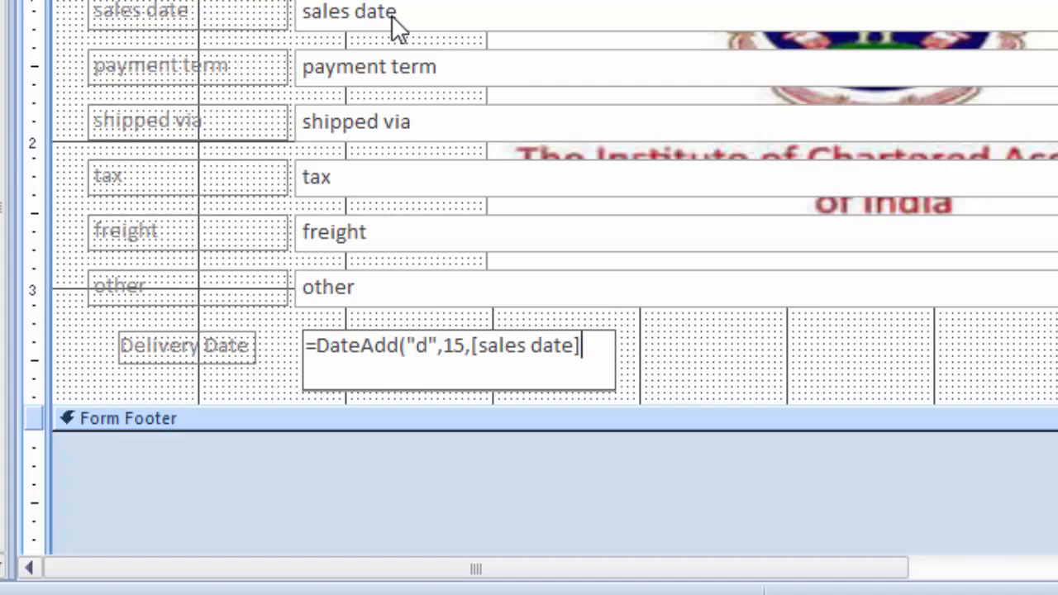
type(")")
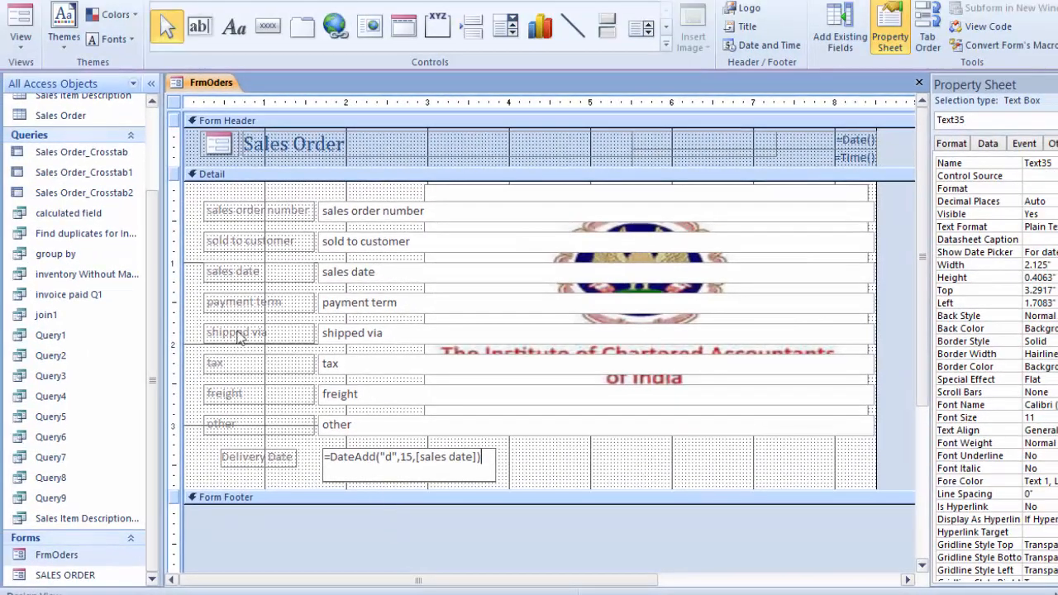
Step: Switch the FrmOders form to Form View
right_click(213, 90)
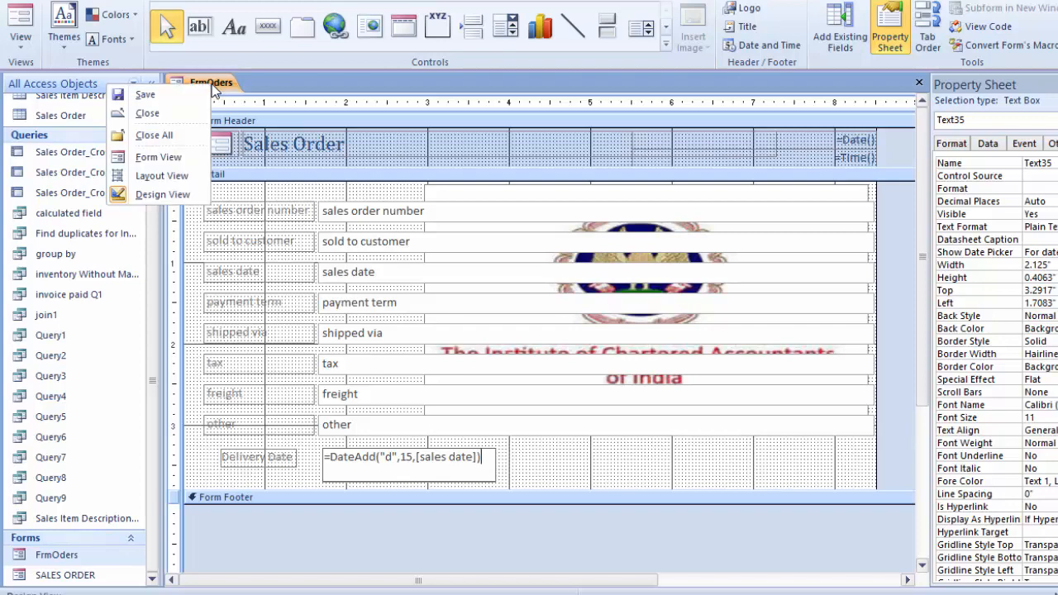
left_click(157, 157)
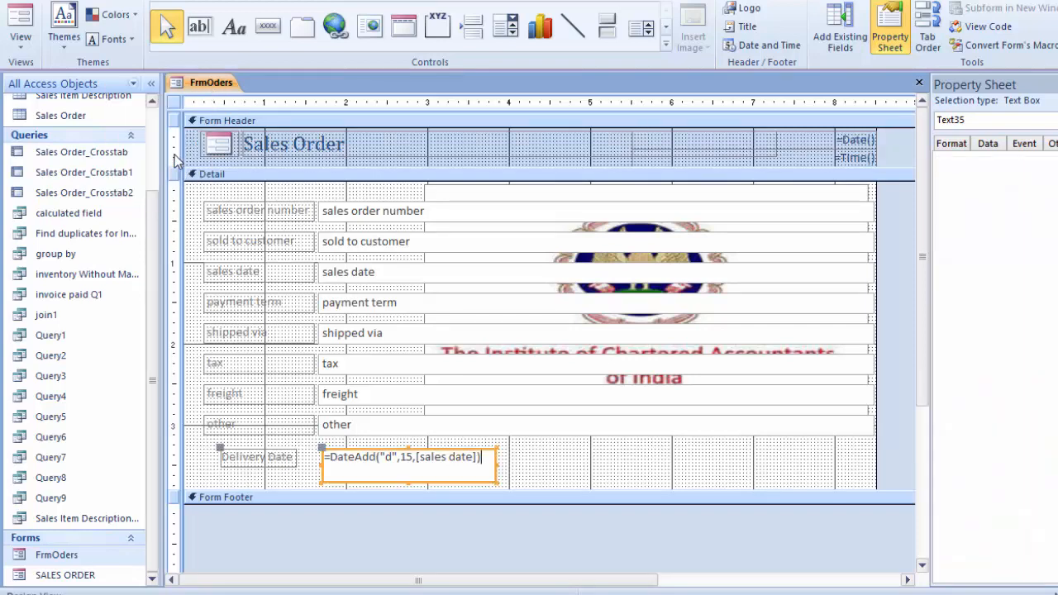
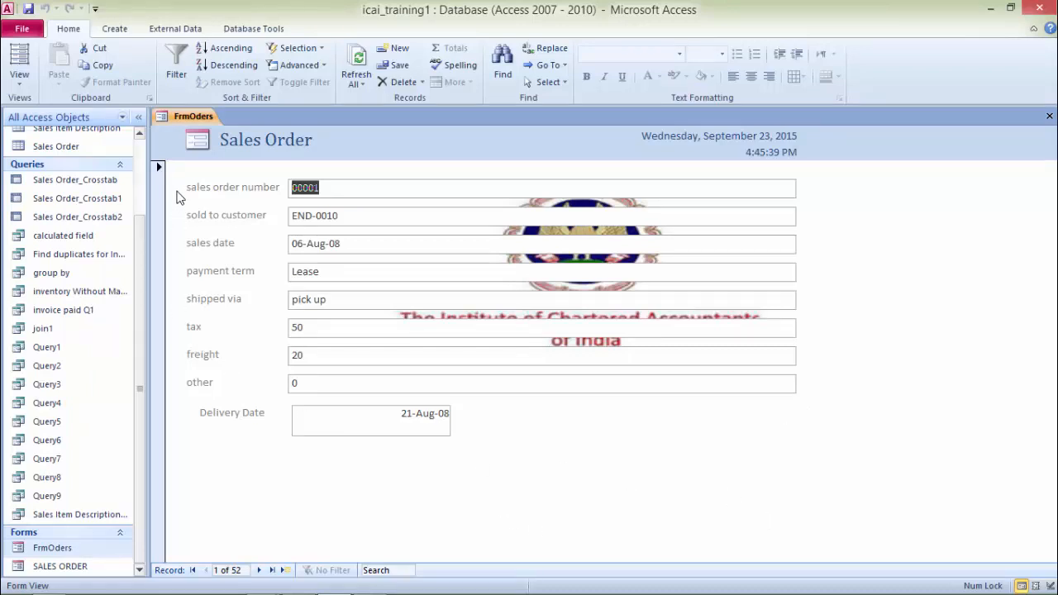
Step: Switch the FrmOders form to Design view and enlarge the Detail section below the Delivery Date field
right_click(196, 121)
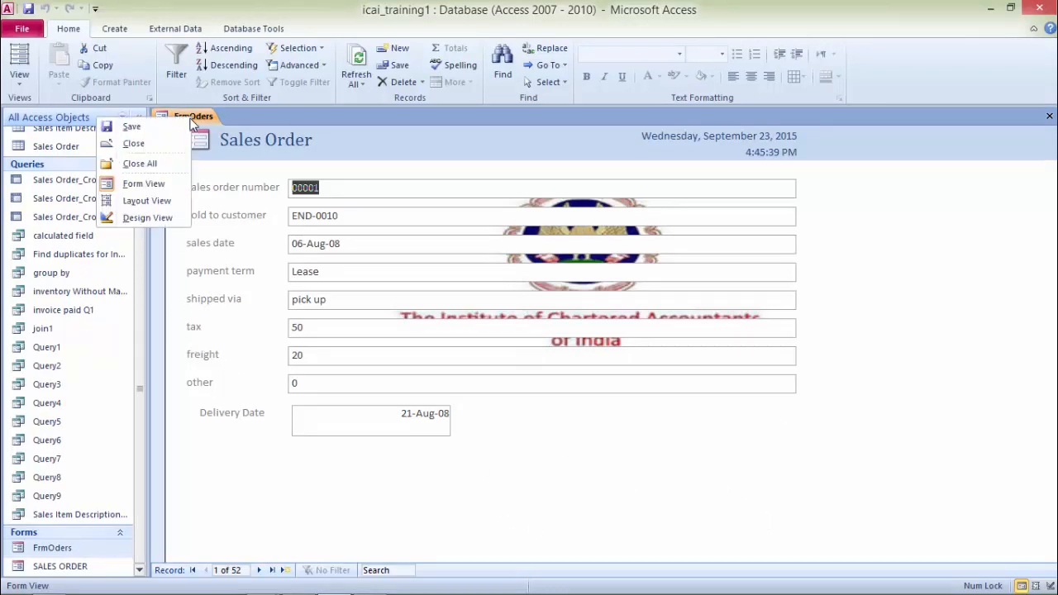
left_click(139, 219)
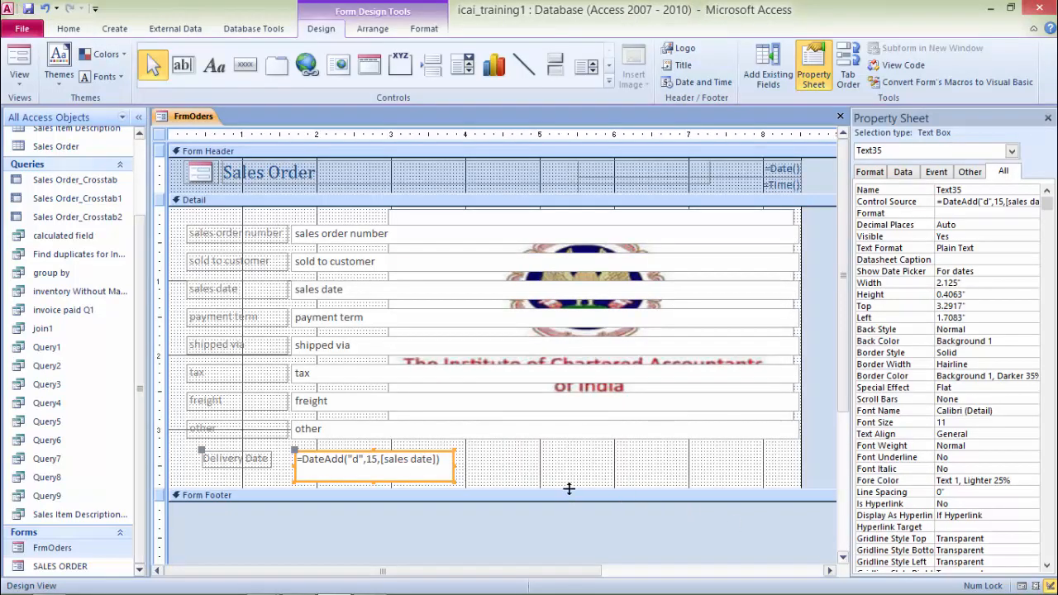
left_click_drag(569, 490, 559, 570)
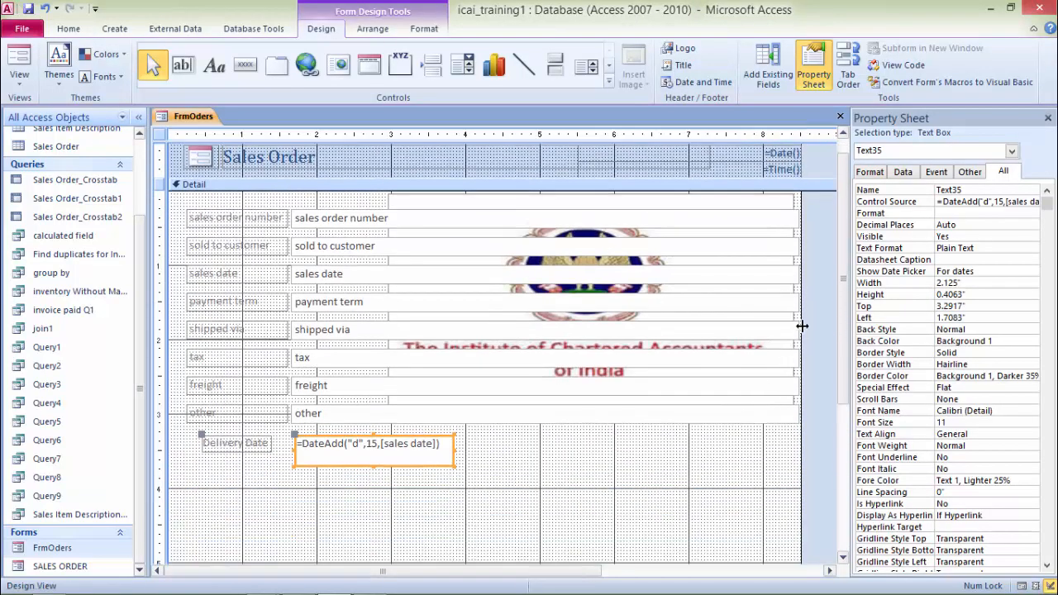
left_click_drag(801, 327, 835, 307)
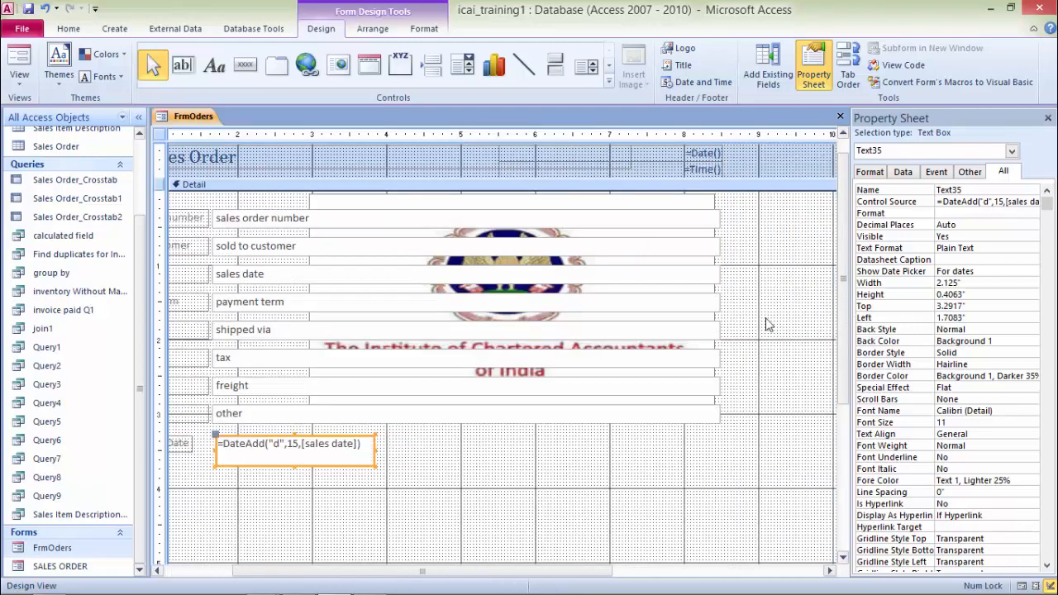
left_click(159, 571)
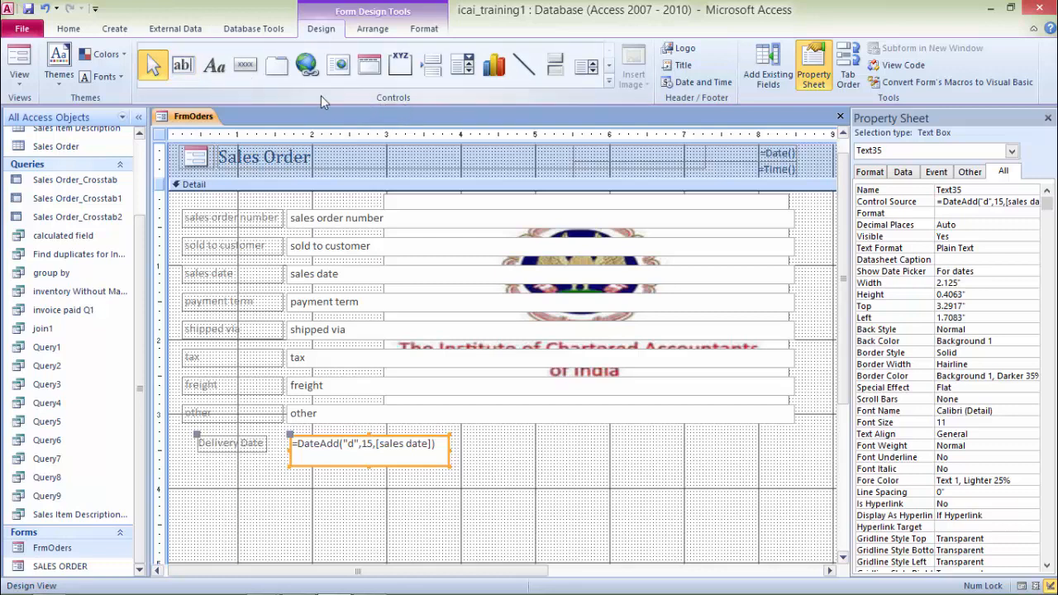
Step: Draw a combo box below the Delivery Date field and choose to get its values from another table
left_click(611, 82)
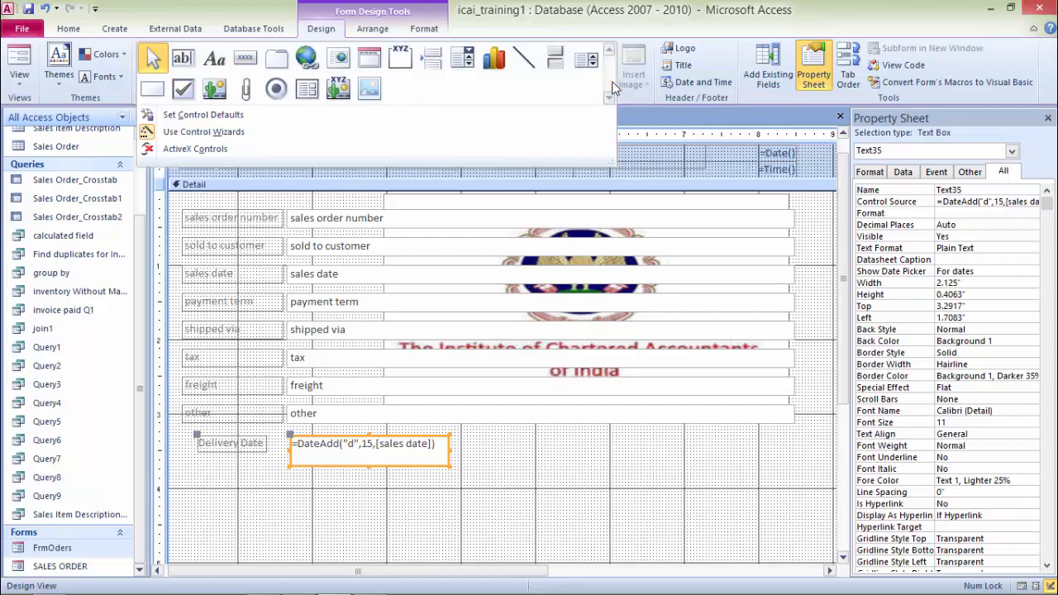
left_click(460, 67)
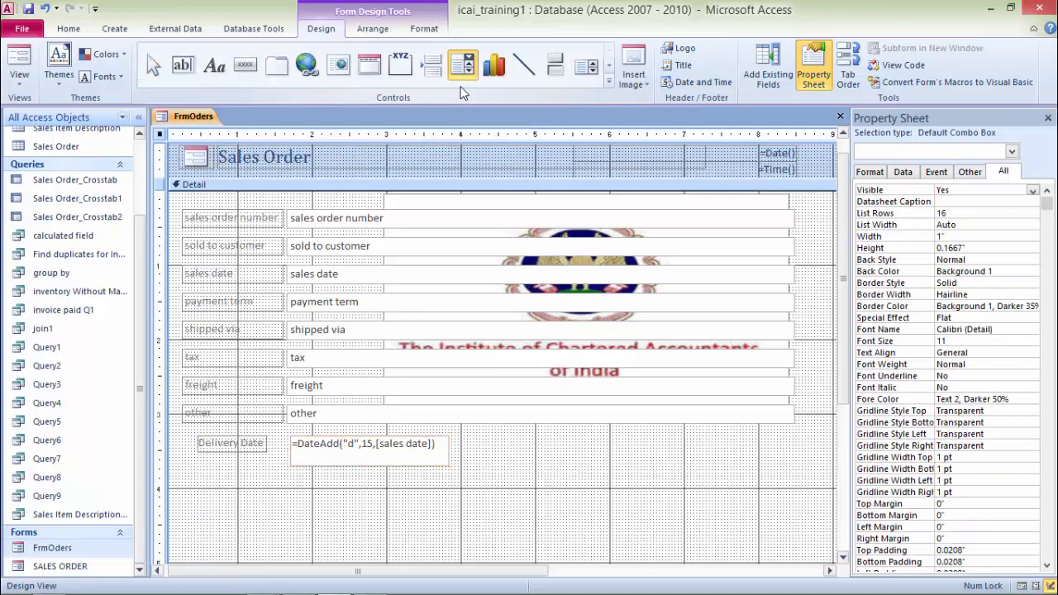
left_click(294, 475)
left_click_drag(294, 474, 448, 499)
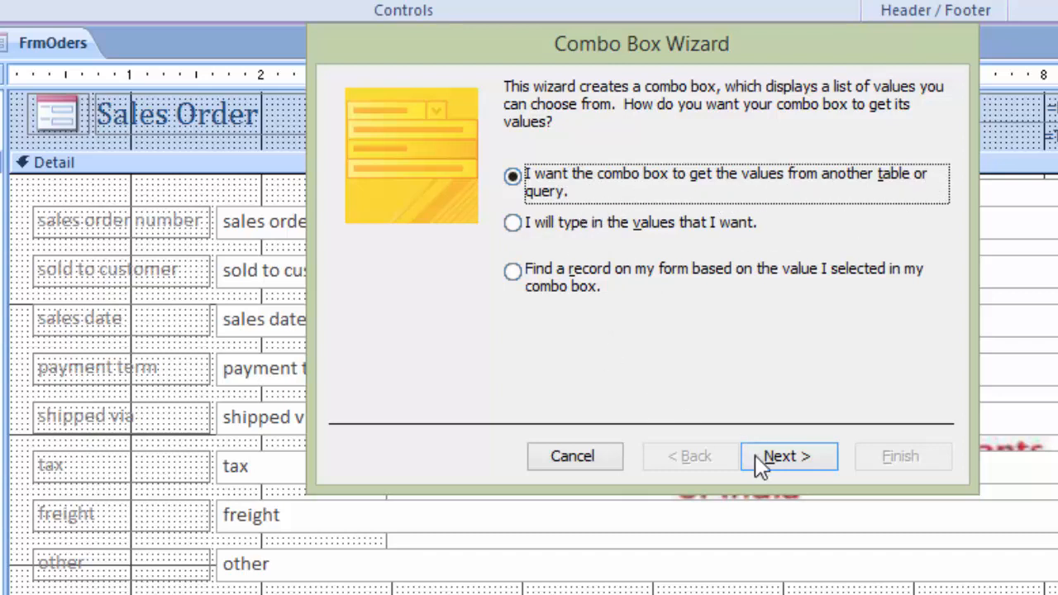
left_click(806, 454)
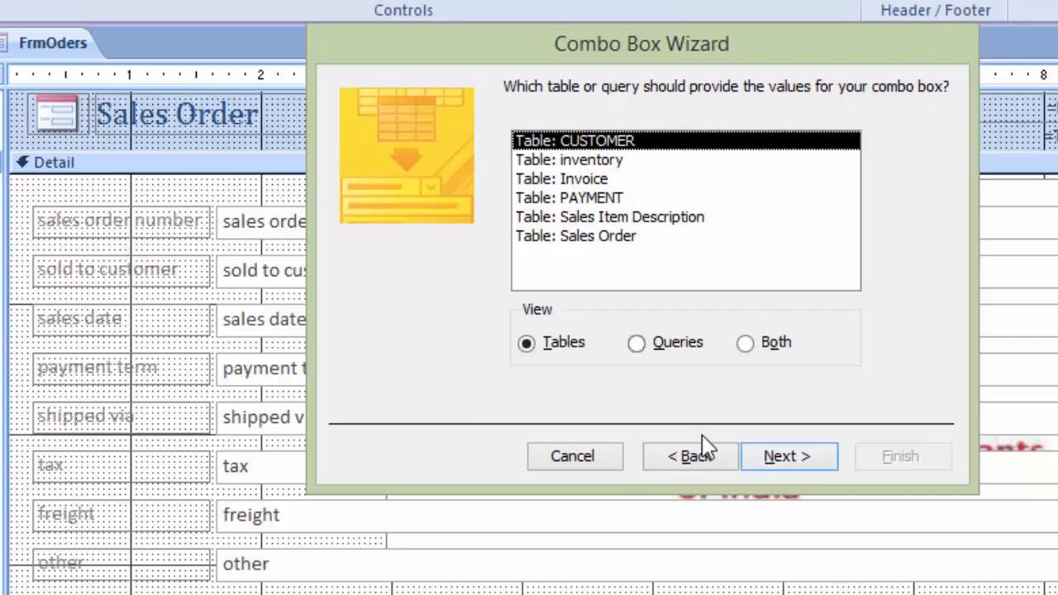
Step: Use the CUSTOMER table and add the FIRST NAME and LAST NAME fields to the combo box
left_click(786, 461)
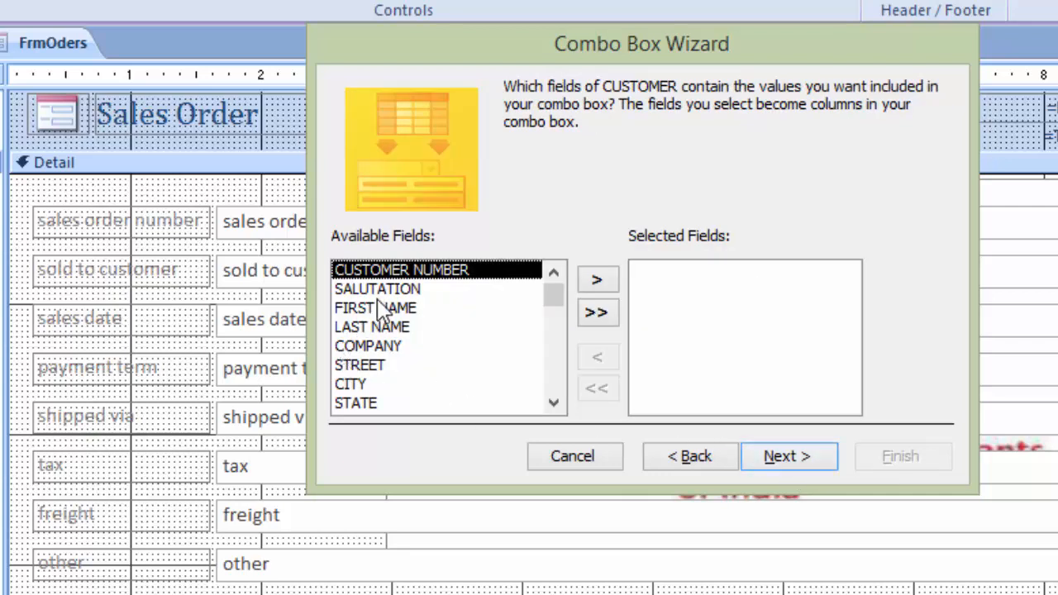
left_click(376, 307)
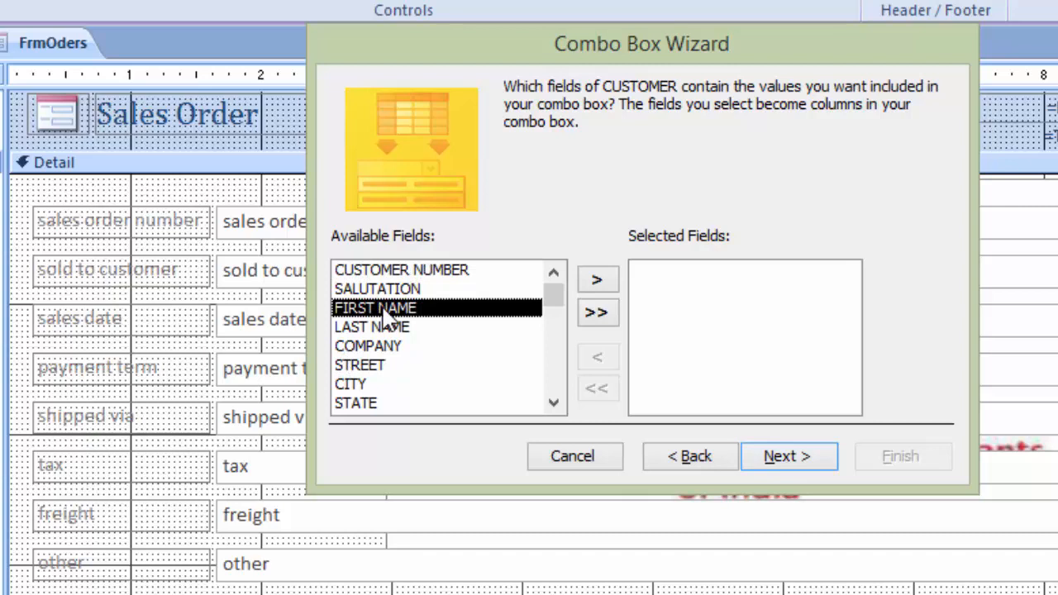
left_click(599, 280)
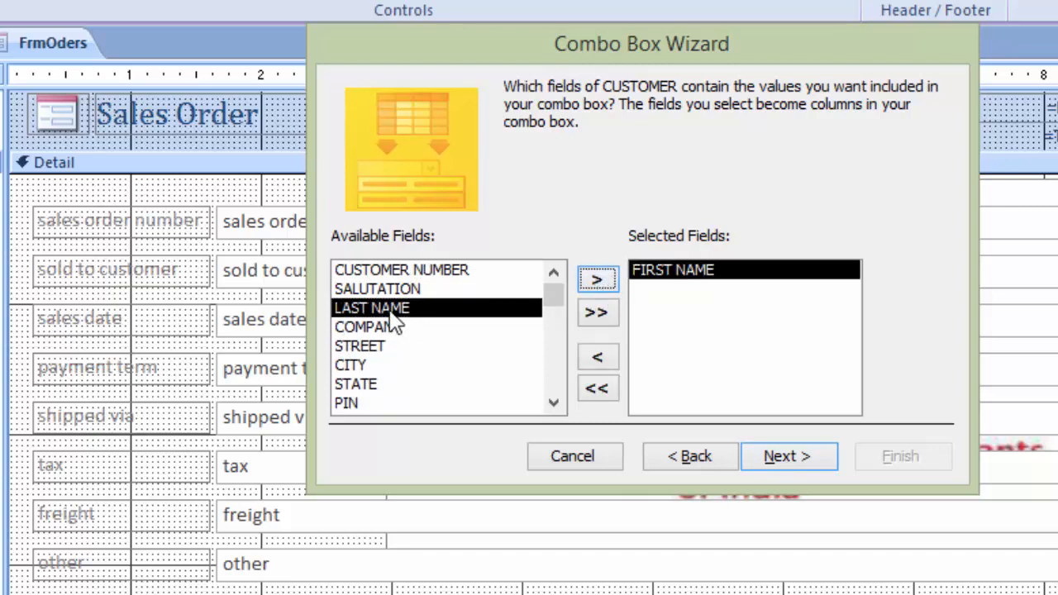
left_click(417, 307)
left_click(595, 280)
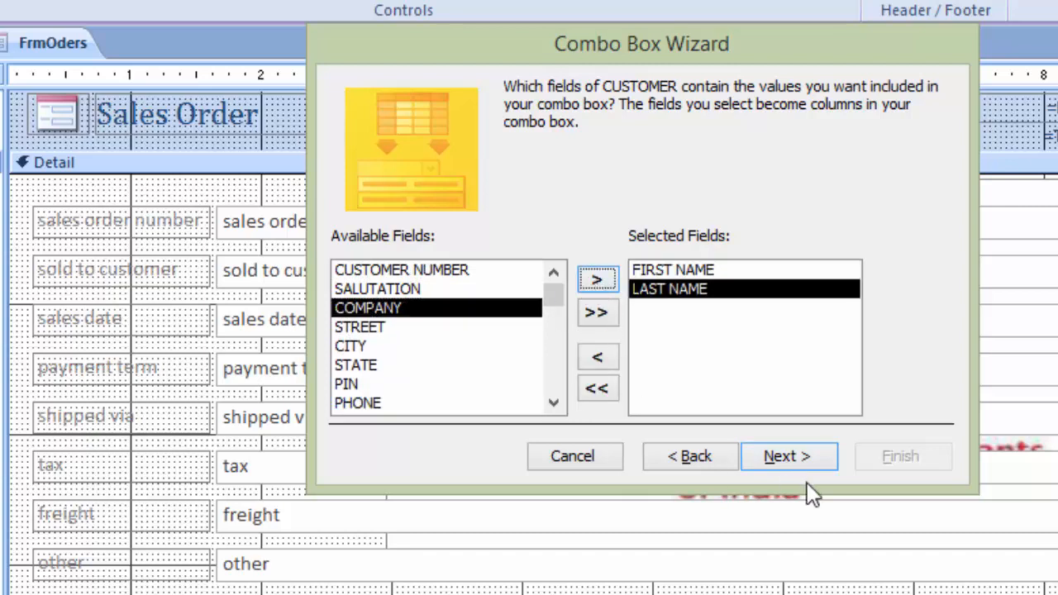
left_click(793, 461)
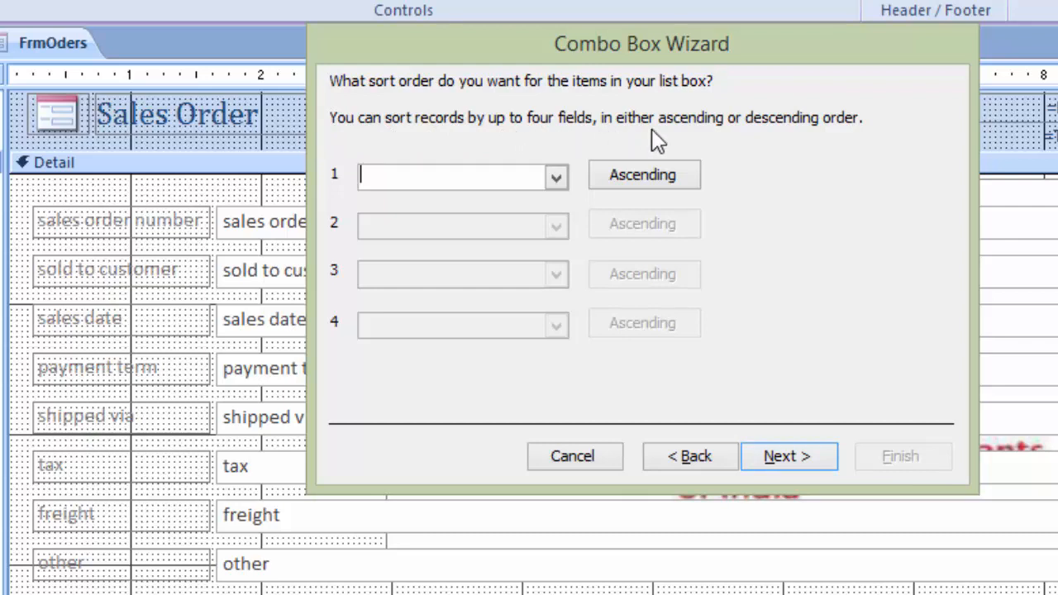
Step: Sort the combo box items by CUSTOMER NUMBER ascending and show the key column
left_click(557, 178)
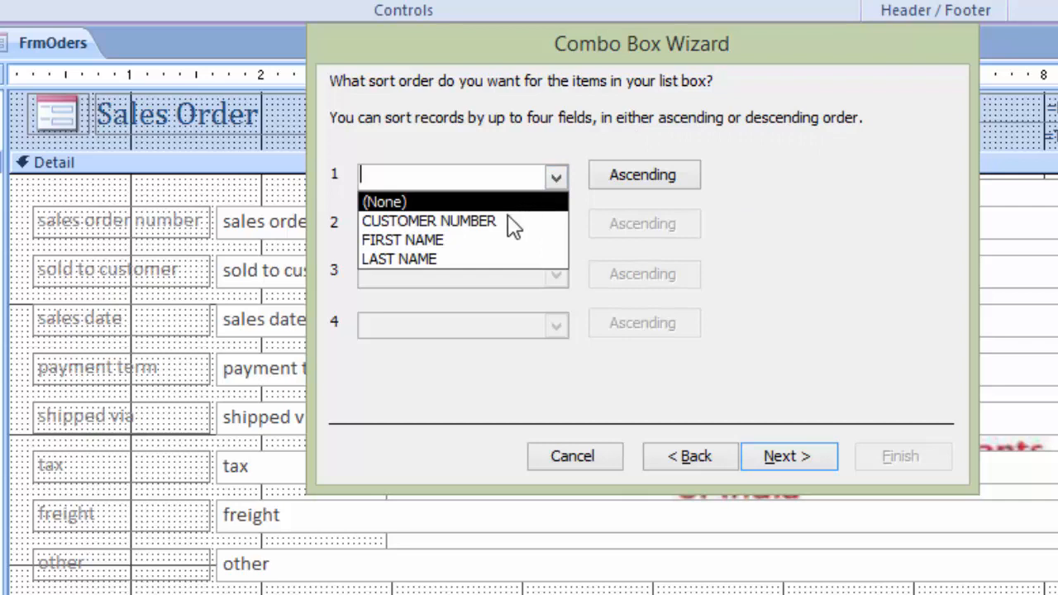
left_click(491, 229)
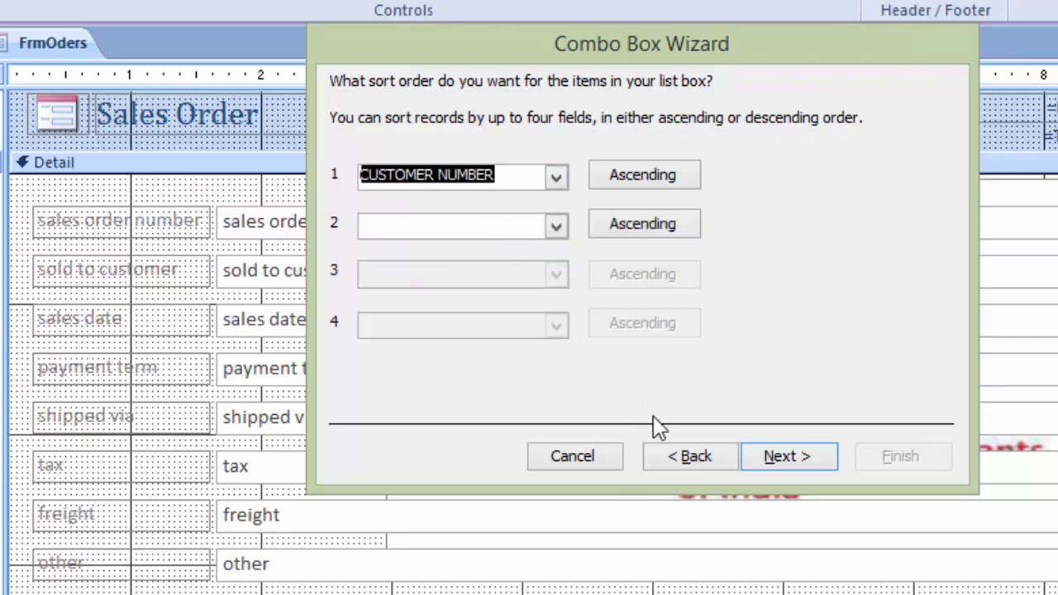
left_click(781, 461)
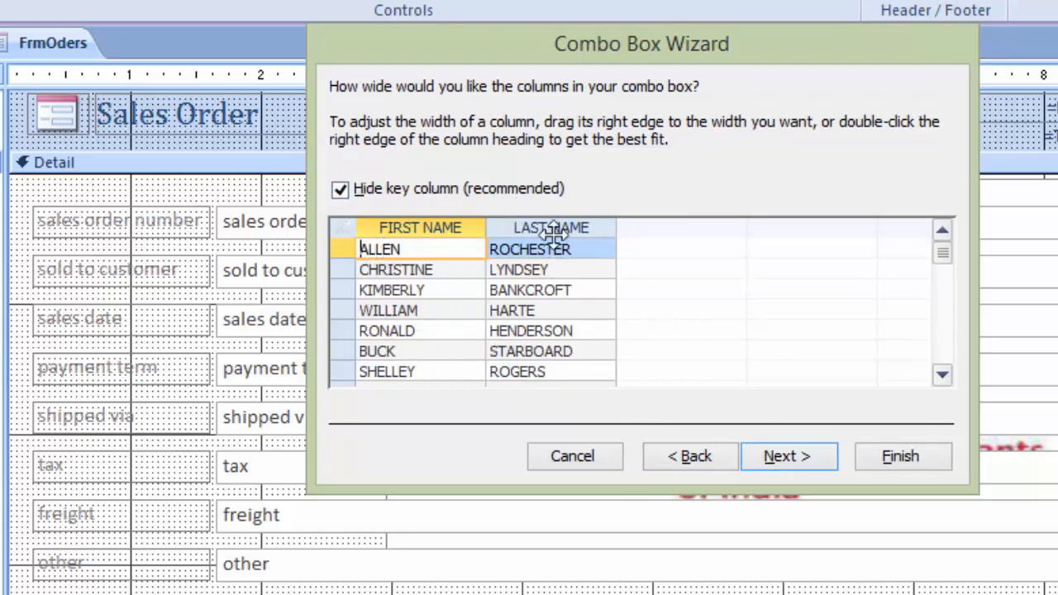
left_click(339, 192)
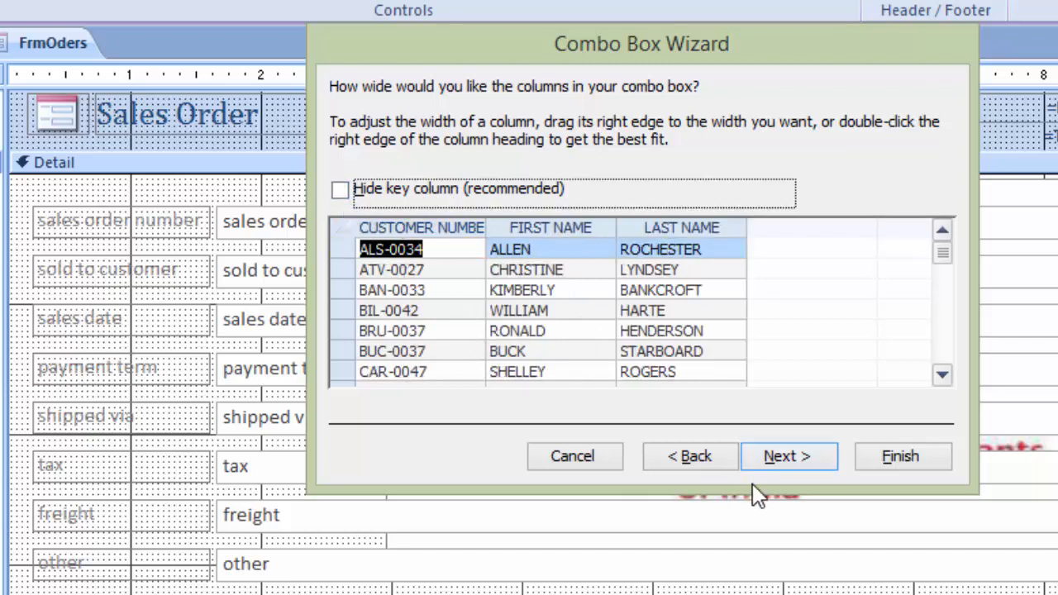
left_click(801, 461)
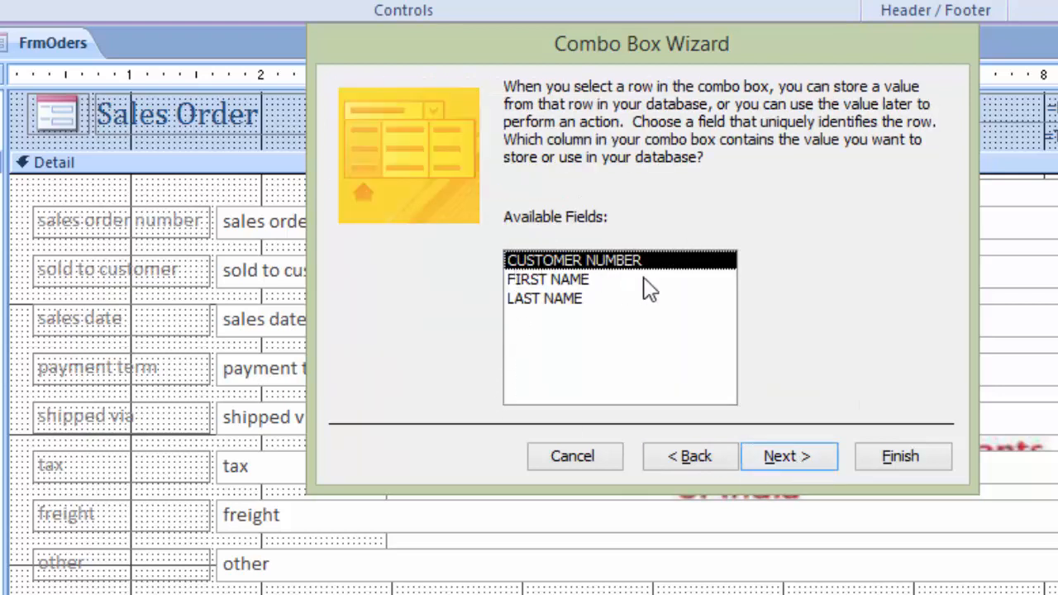
Step: Keep CUSTOMER NUMBER as the value, store it in the sold to customer field, and finish the wizard
left_click(809, 462)
key("alt+s")
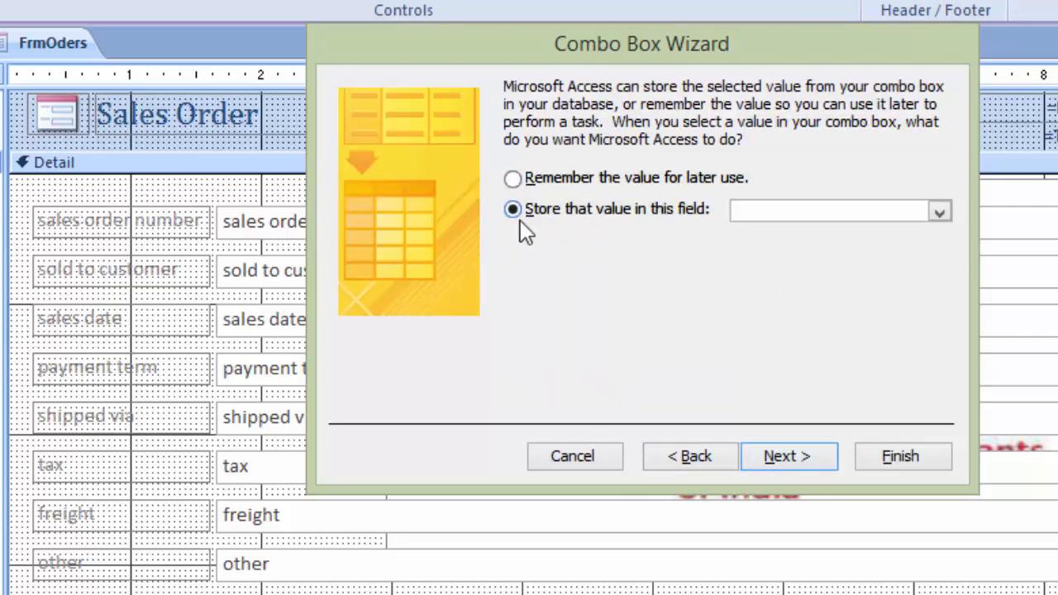
left_click(941, 215)
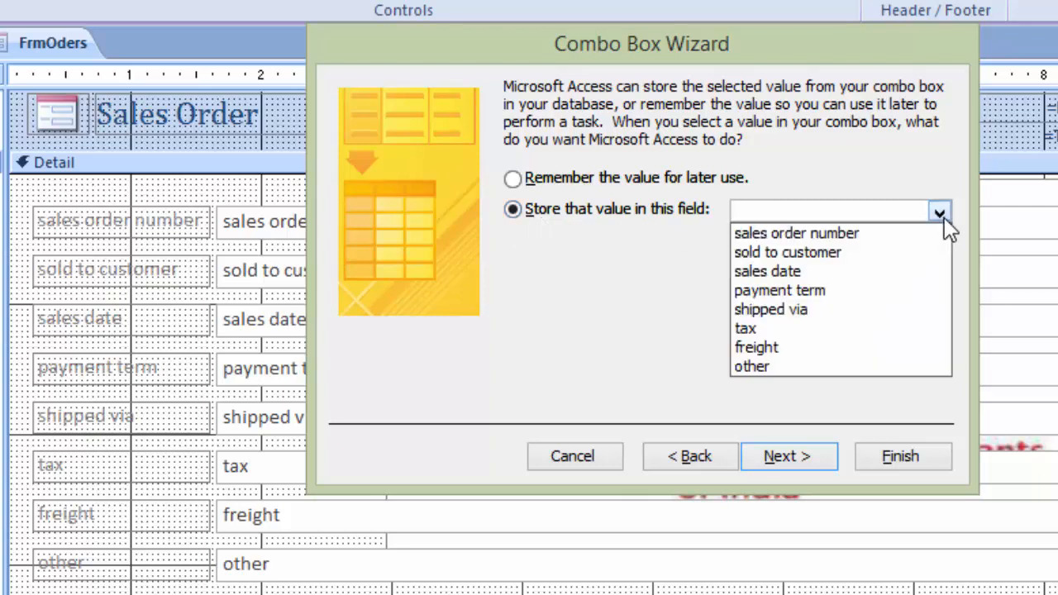
left_click(764, 253)
left_click(777, 461)
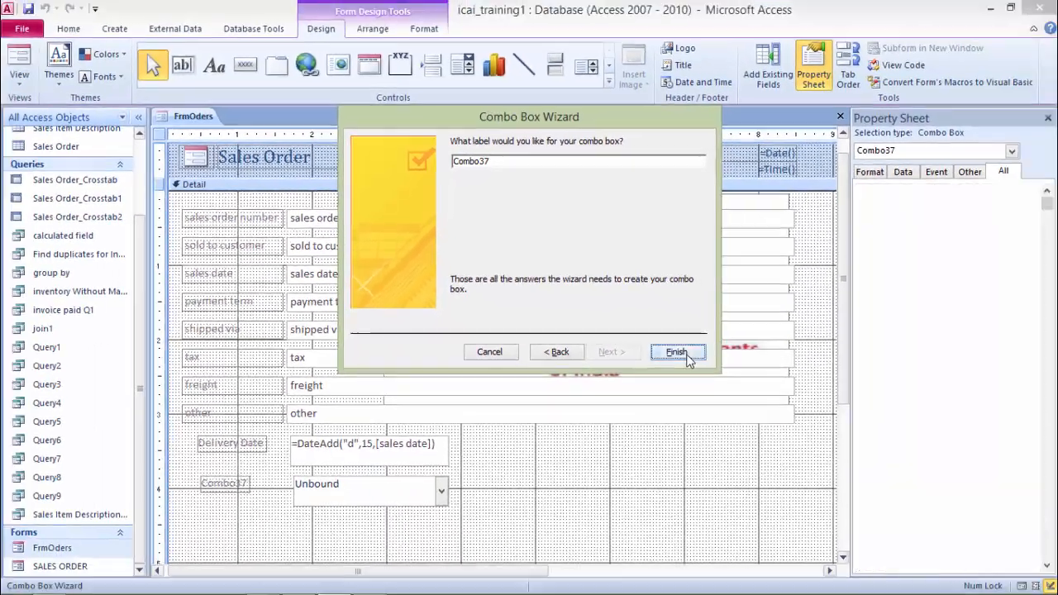
left_click(918, 460)
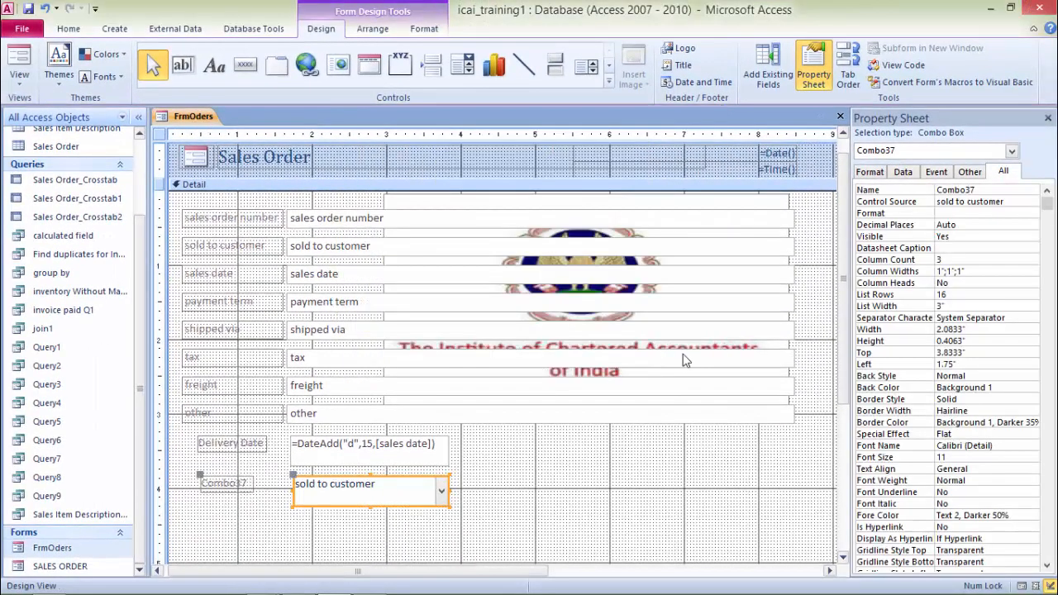
Step: Switch to Form View and pick a different customer from the new combo box
right_click(196, 123)
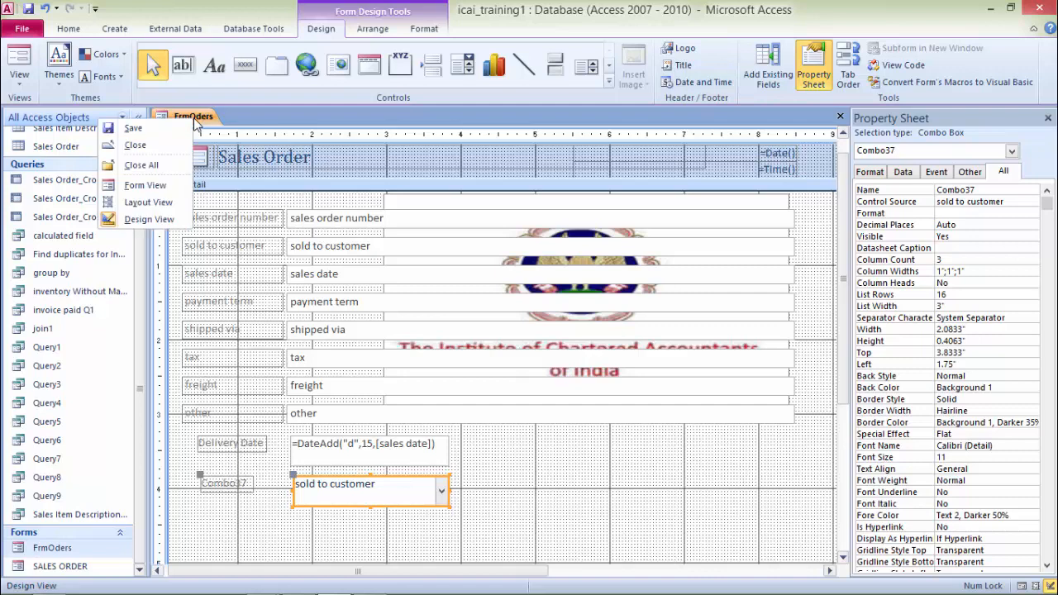
left_click(146, 186)
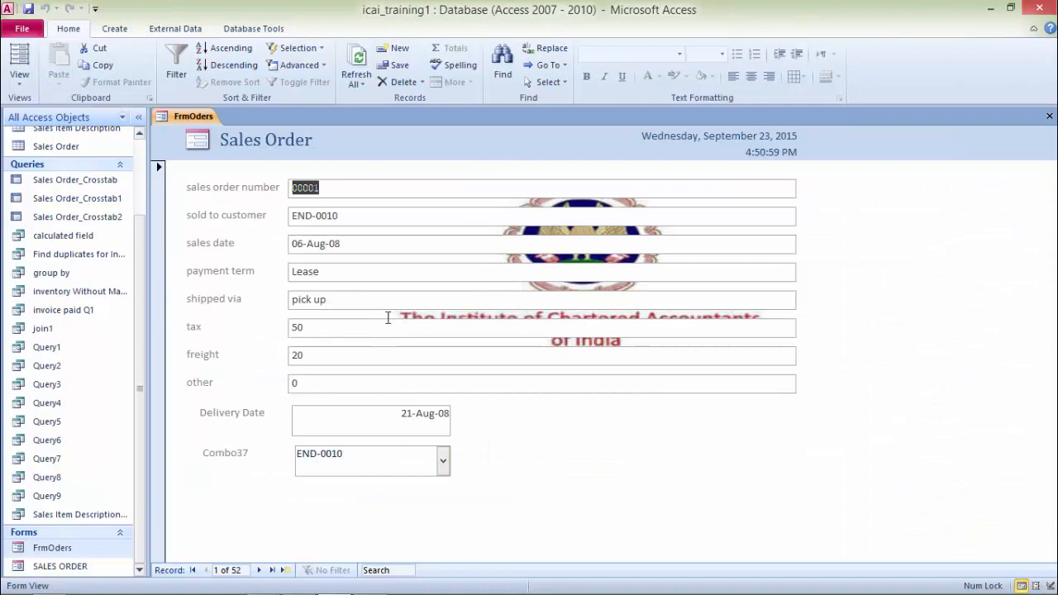
left_click(443, 462)
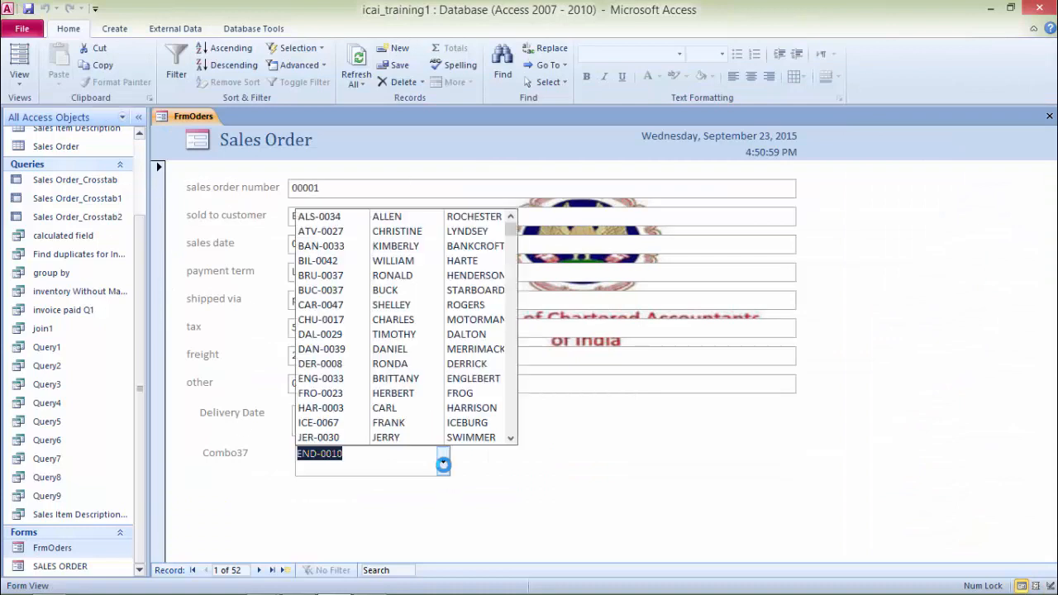
left_click(394, 248)
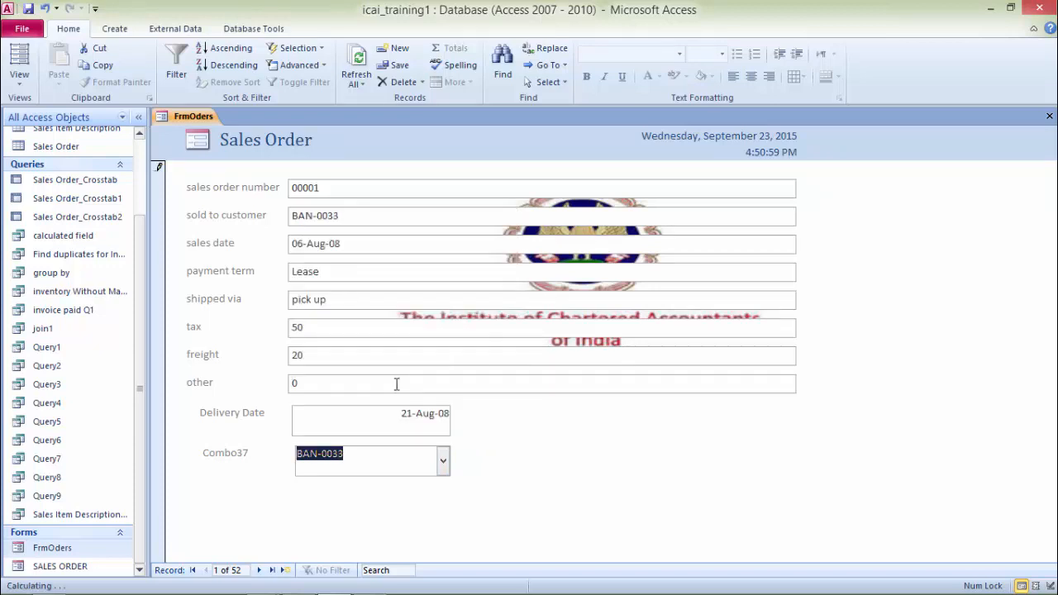
Step: Start a new blank record and choose a customer from the combo box
key("Tab")
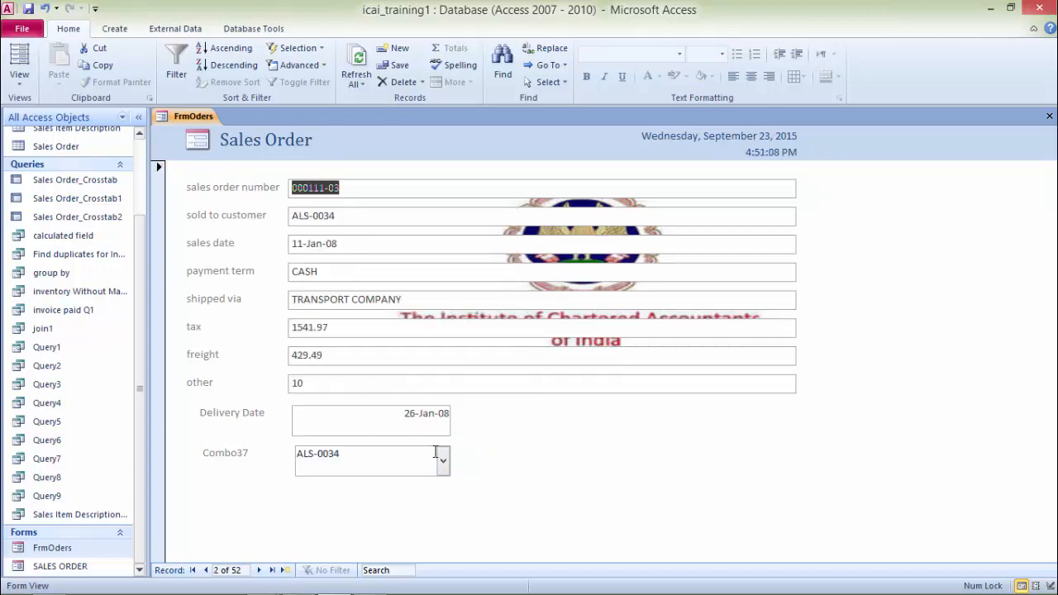
left_click(285, 571)
left_click(444, 461)
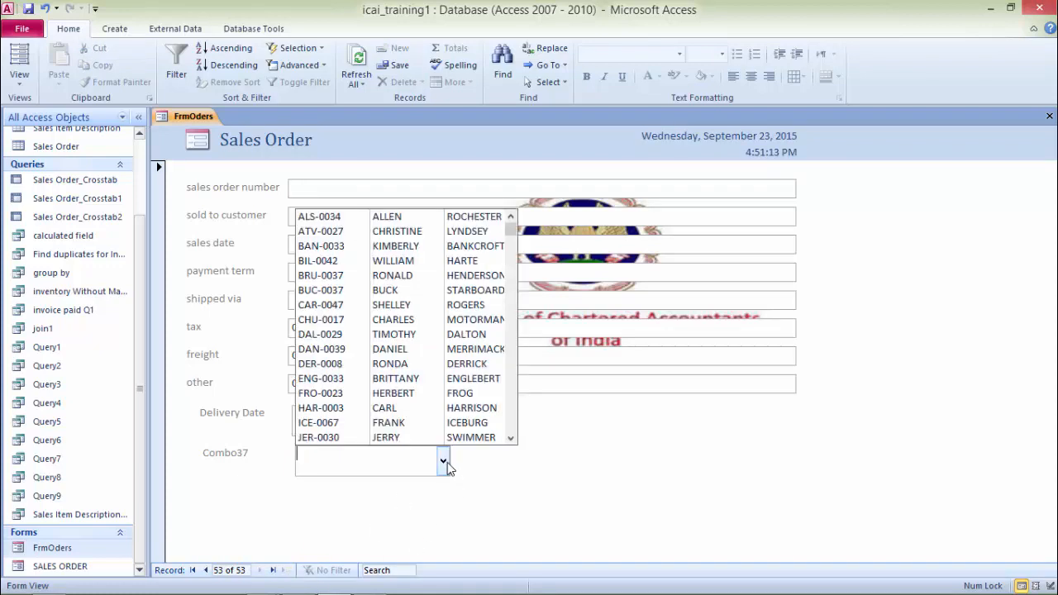
left_click(335, 437)
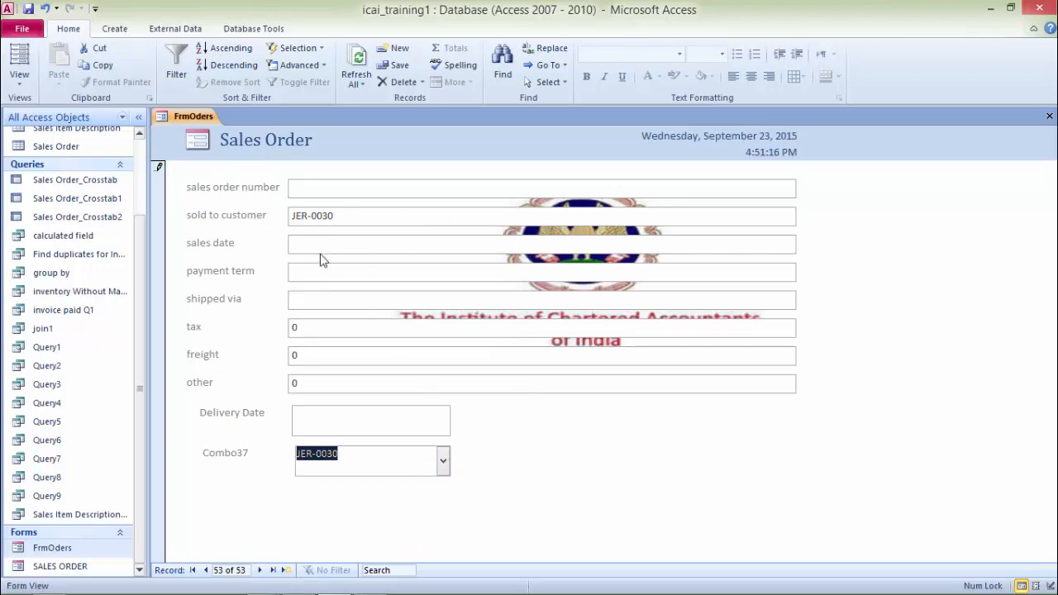
Step: Enter 123456 as the sales order number and set the sales date to 25-Sep-15 with the date picker
left_click(321, 190)
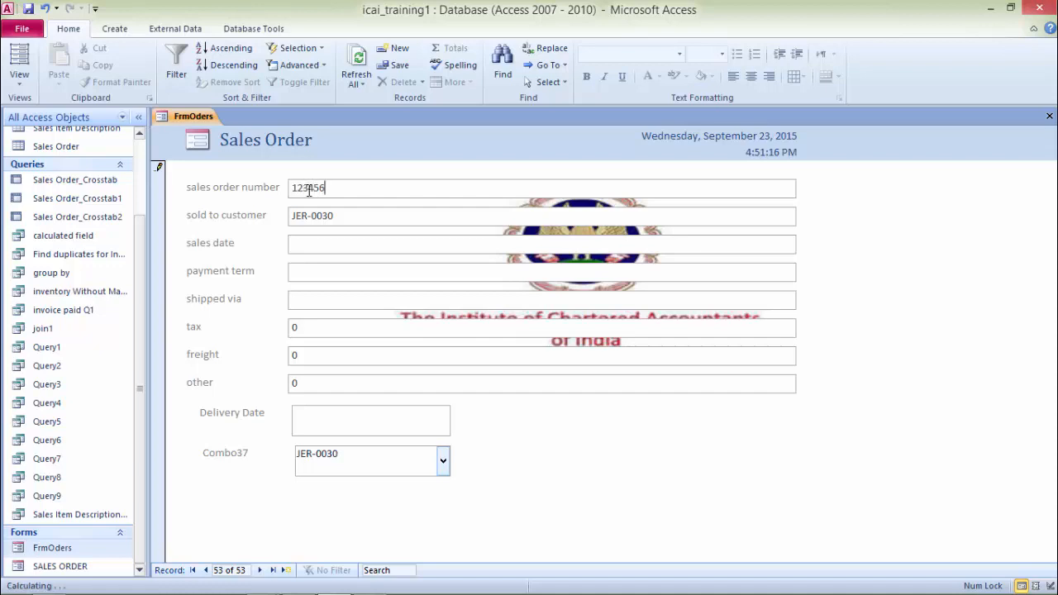
key("Tab")
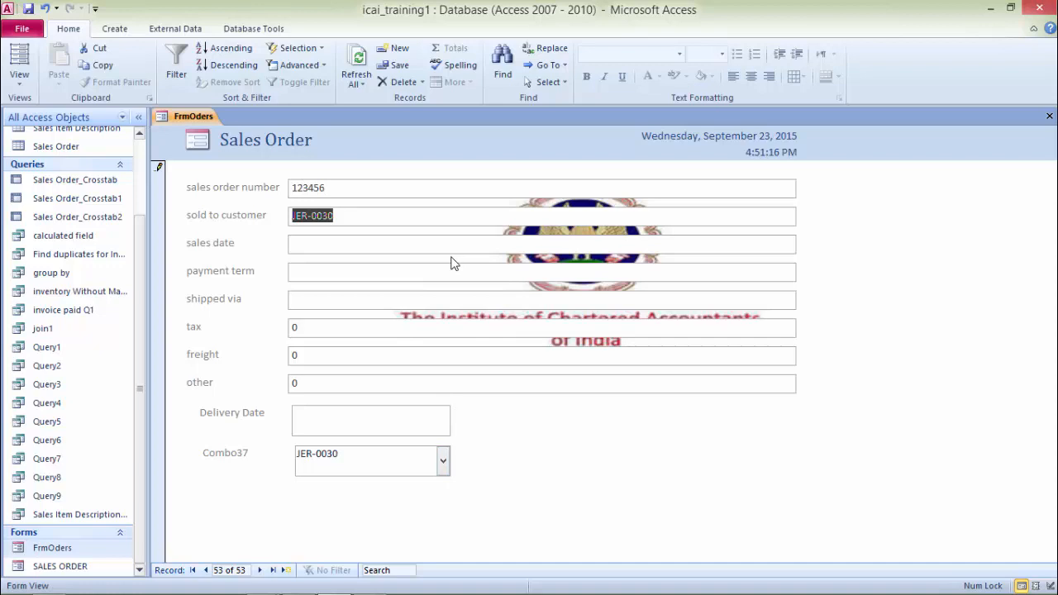
left_click(394, 239)
left_click(804, 242)
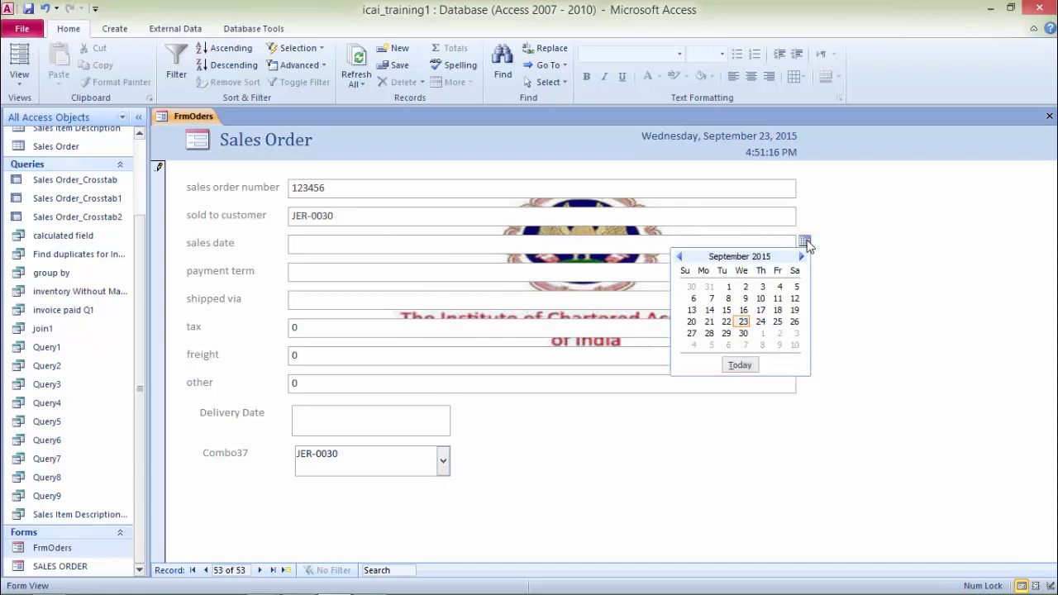
left_click(776, 321)
Step: Enter cash as the payment term and move past the shipped via field
left_click(332, 273)
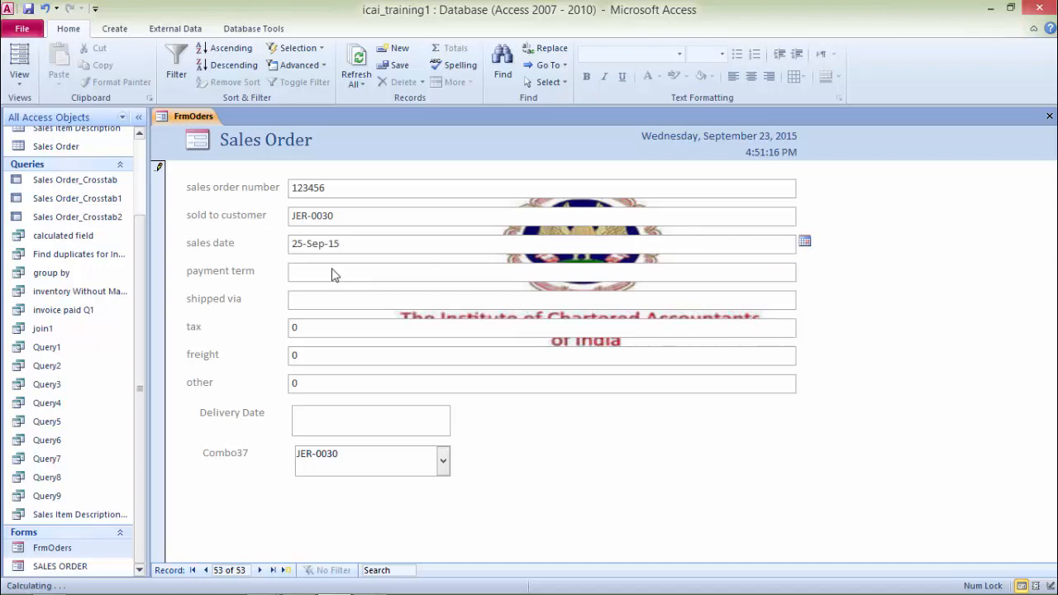
type("ca")
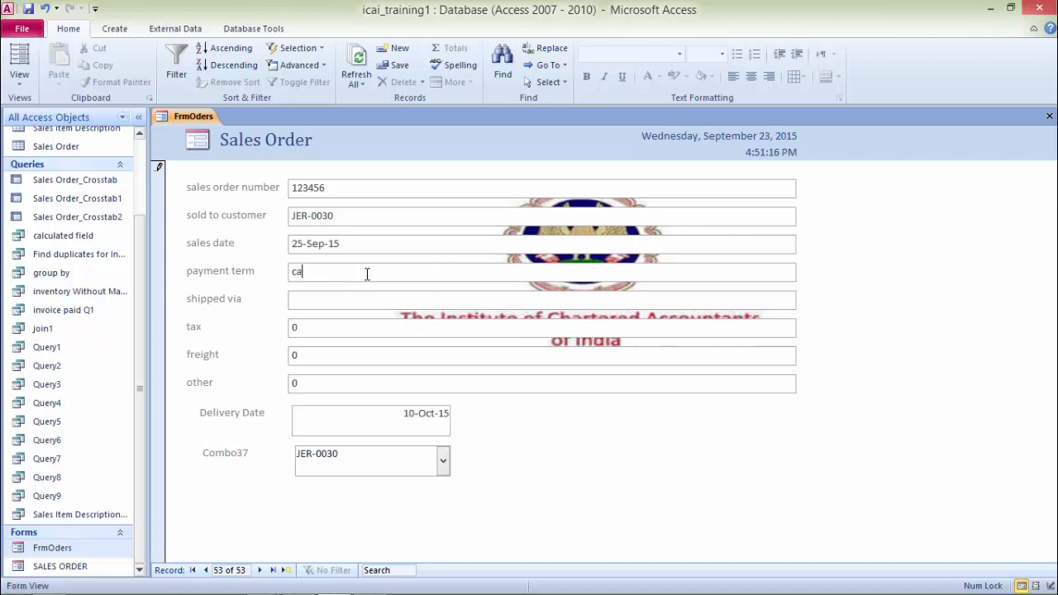
type("sh")
key("Tab")
key("Tab")
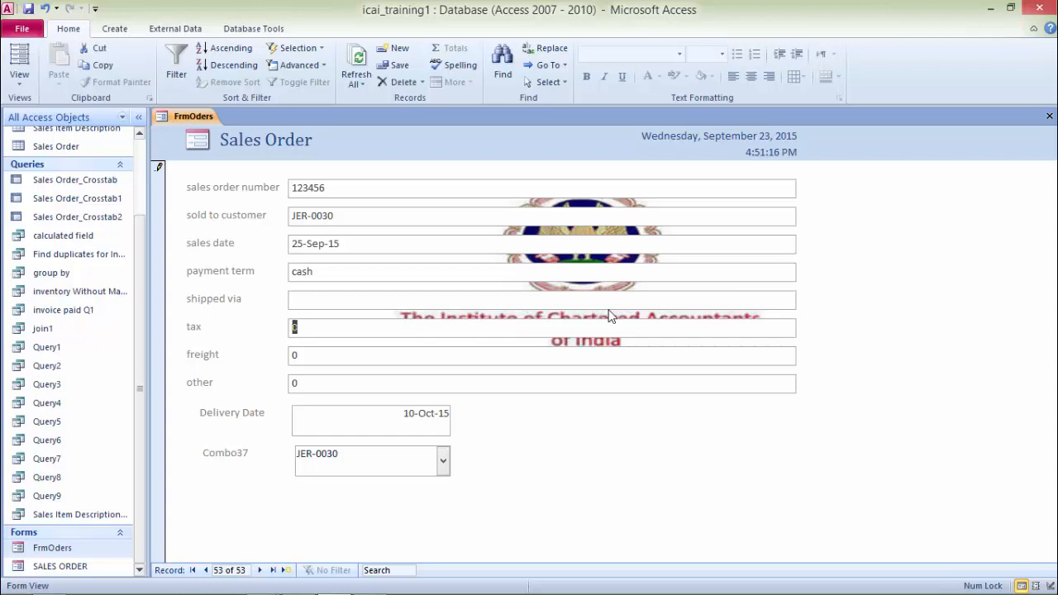
Step: Enter 400 as tax, 500 as freight and 50 as other charges for the order
type("4")
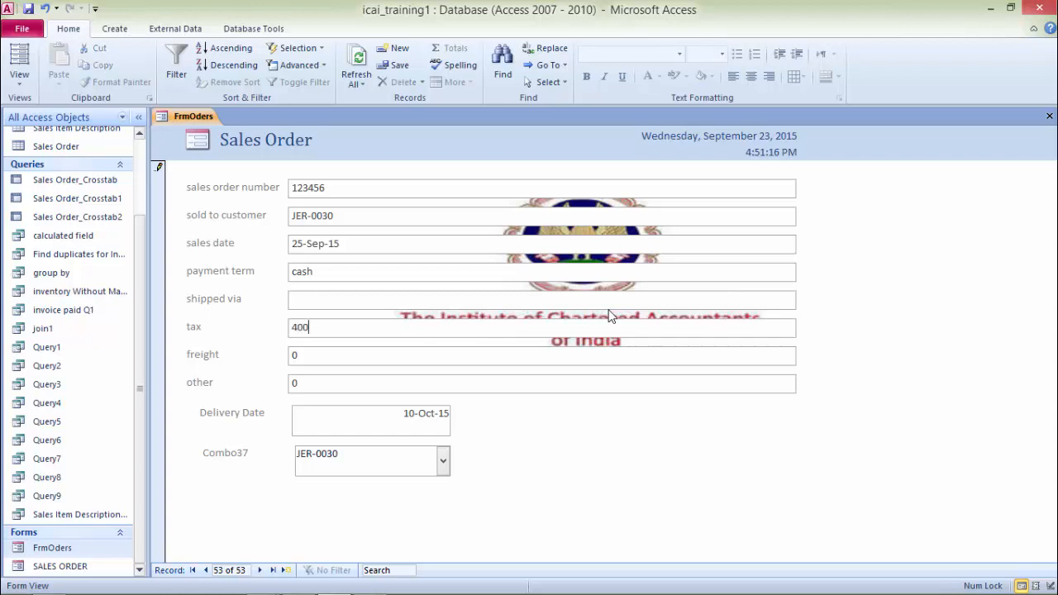
type("00")
key("Tab")
type("500")
key("Tab")
type("50")
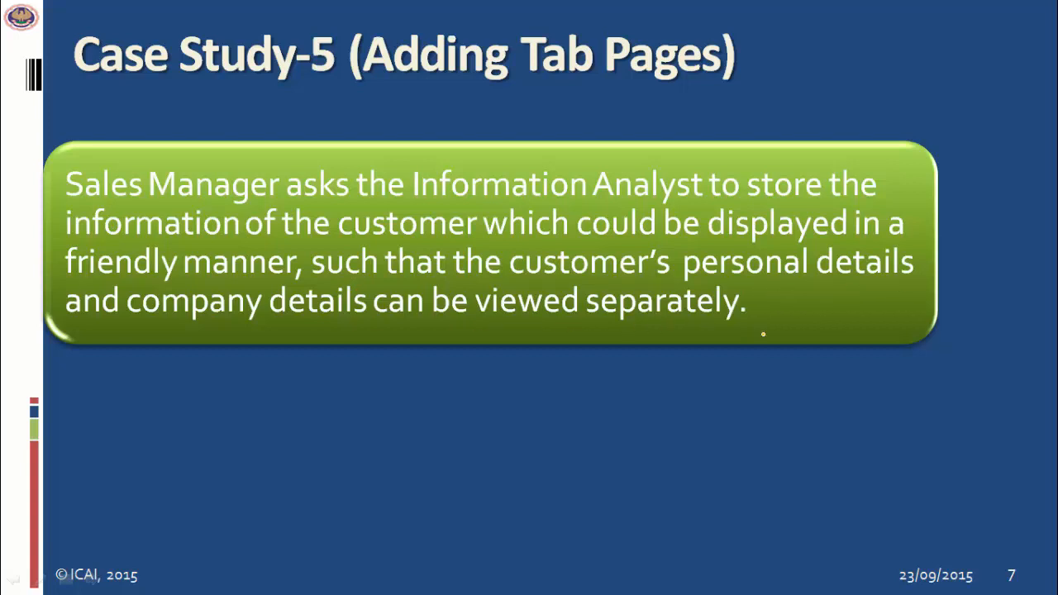
Step: Return to Access and create a new blank form in Design View
key("alt+Tab")
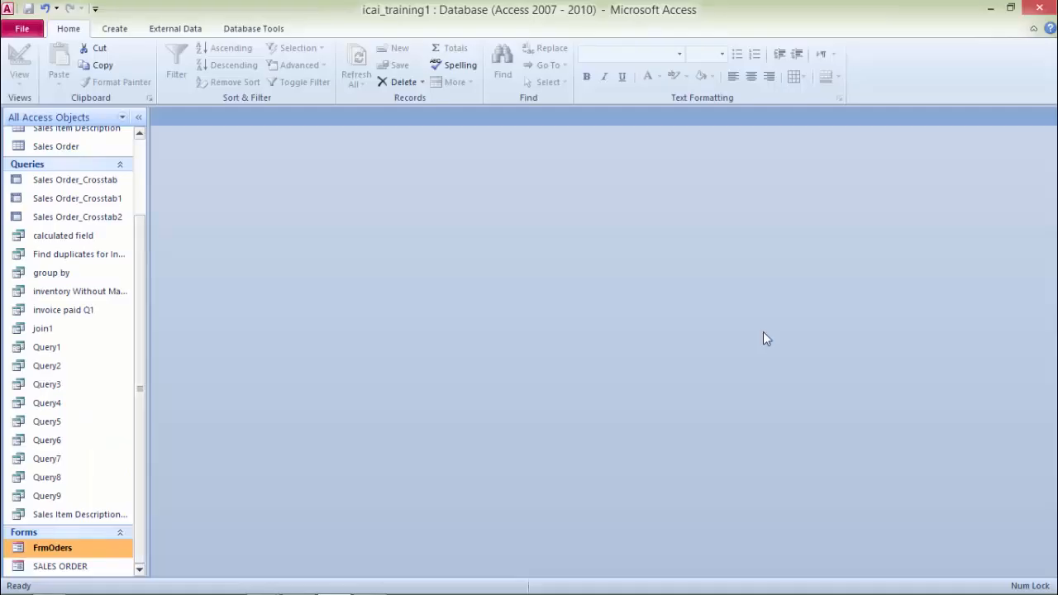
left_click(114, 29)
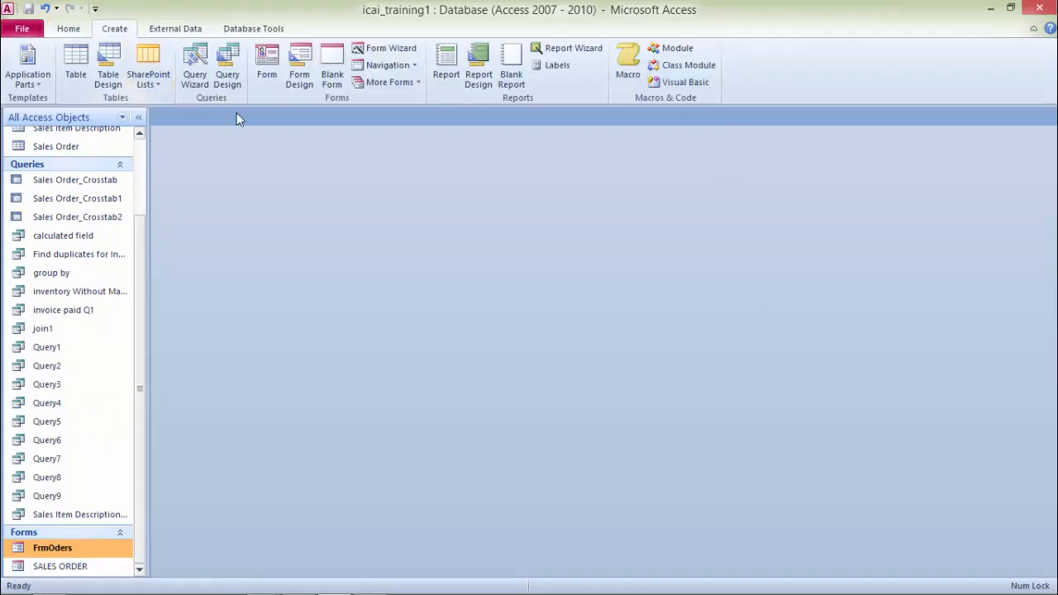
left_click(301, 67)
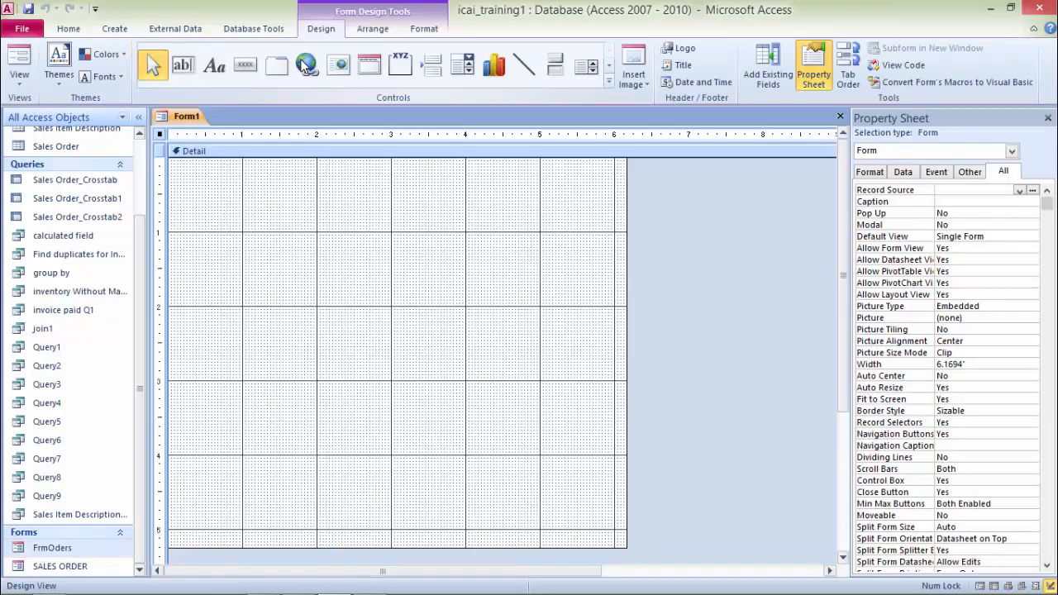
left_click(1047, 118)
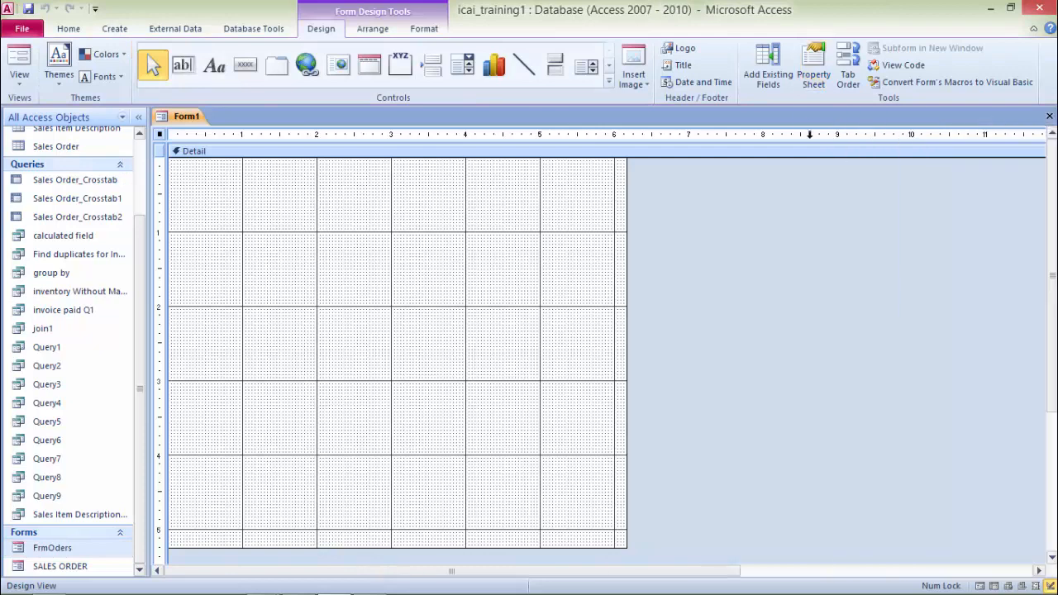
Step: Add the CUSTOMER table's CUSTOMER NUMBER, FIRST NAME and LAST NAME fields to the form
left_click(768, 80)
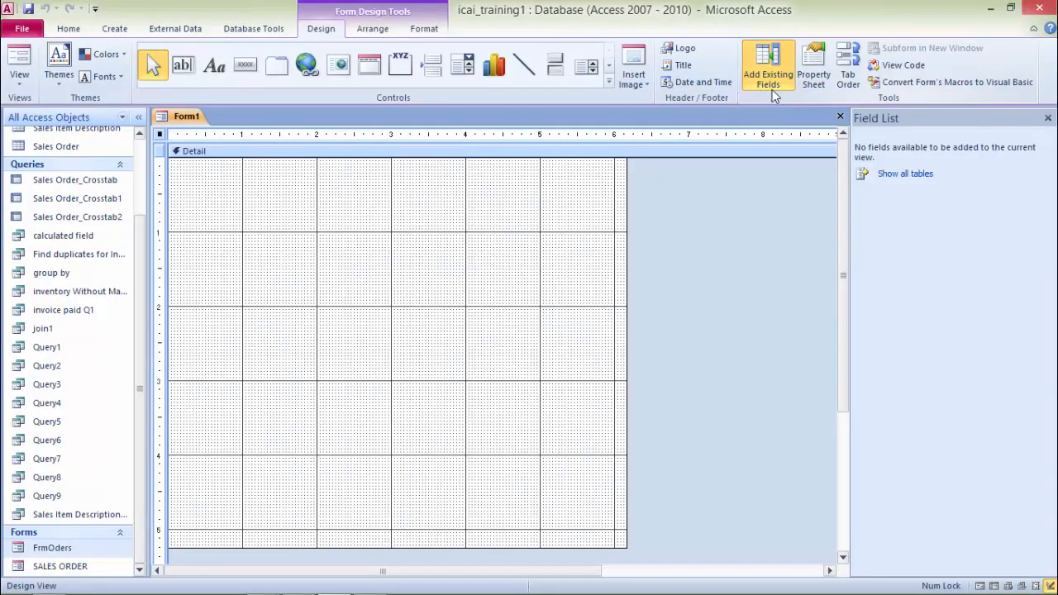
left_click(906, 174)
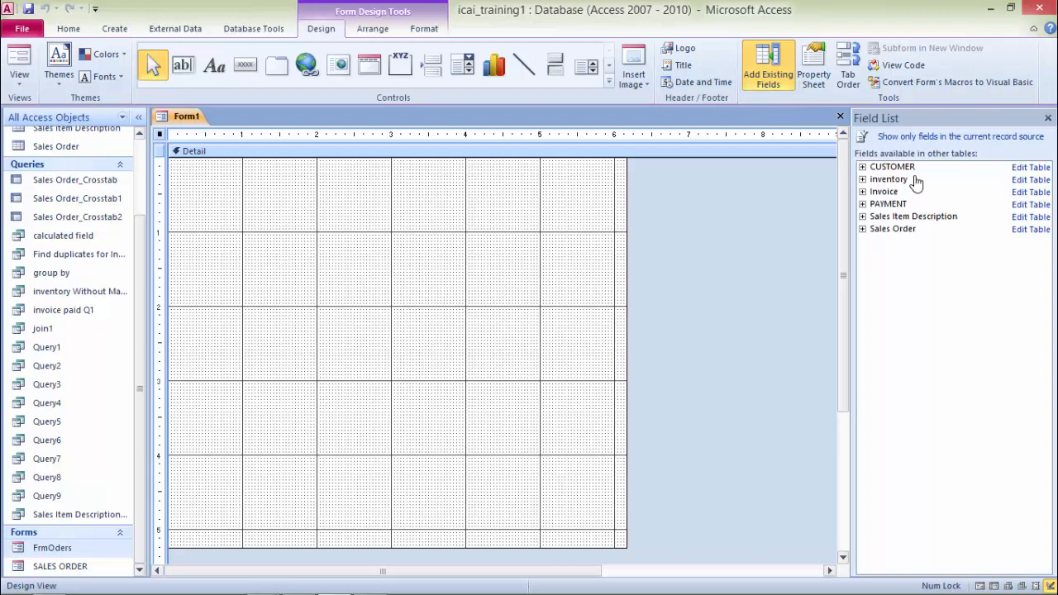
left_click(863, 167)
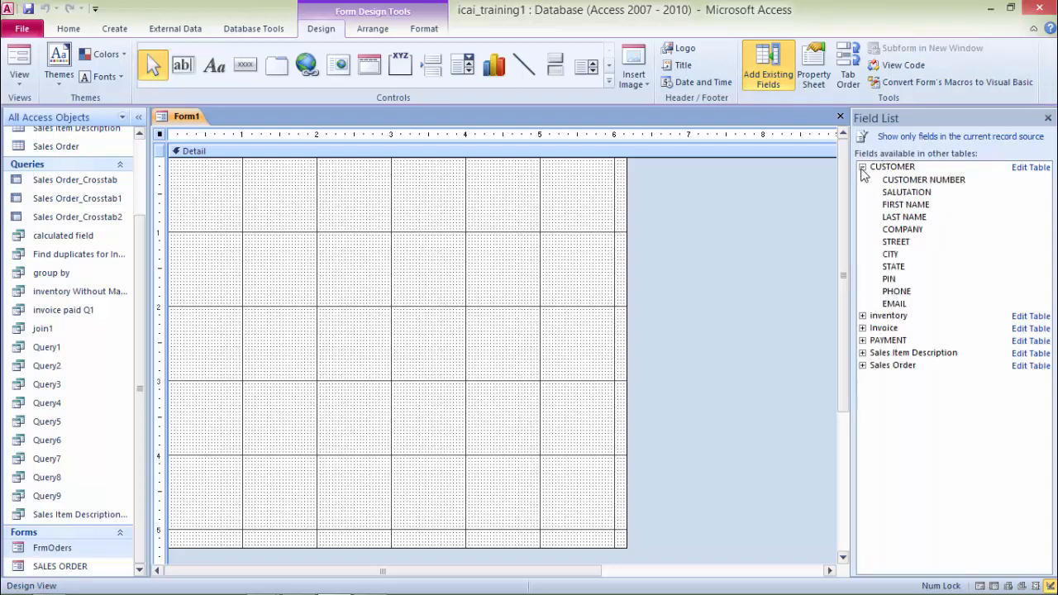
double_click(915, 180)
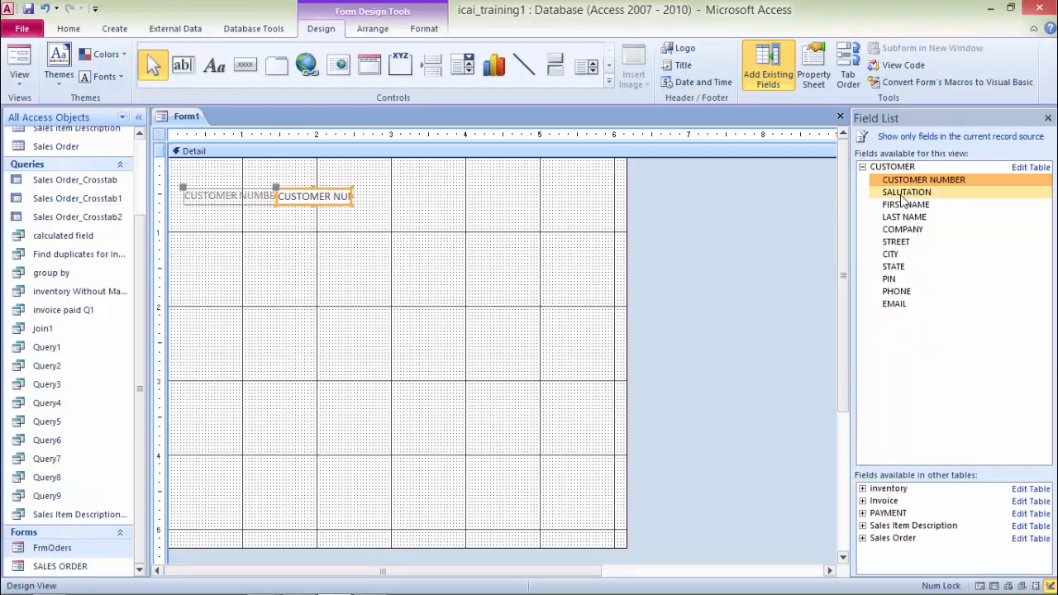
double_click(904, 205)
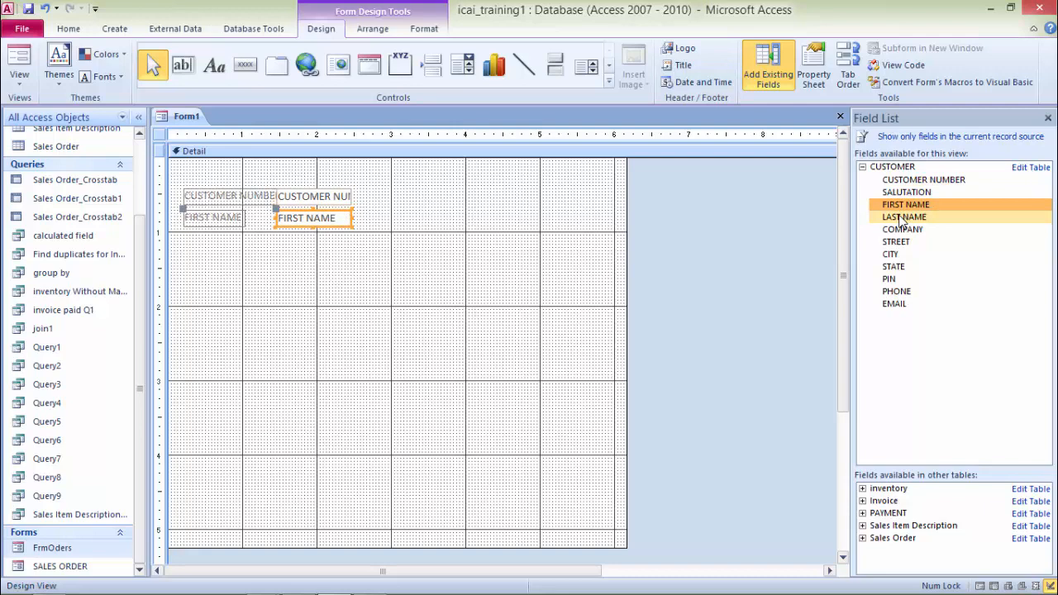
double_click(901, 217)
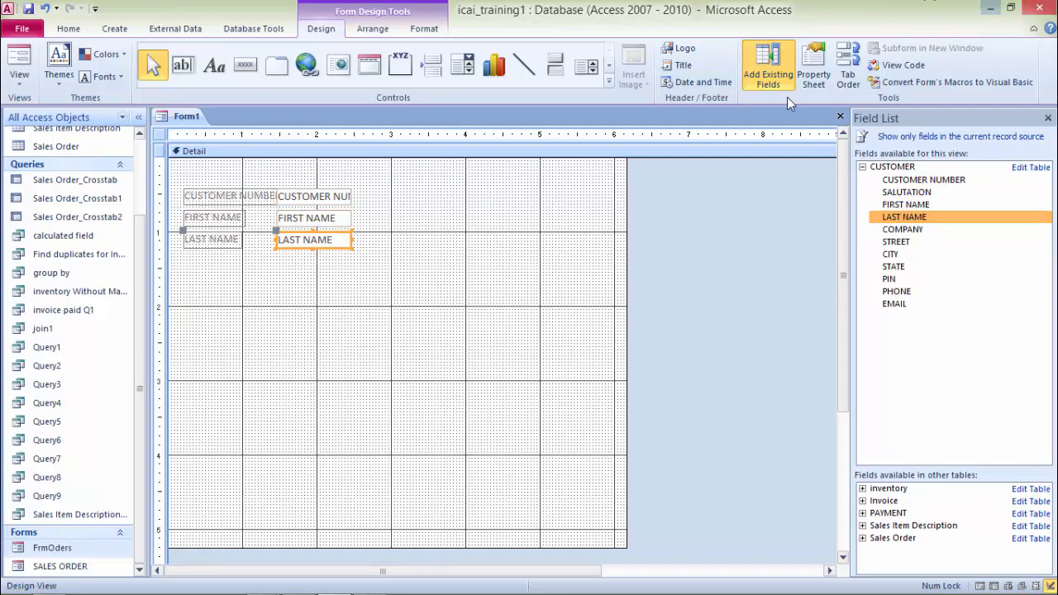
Step: Insert a tab control about 5.25 by 2.8 inches below the name fields
left_click(608, 83)
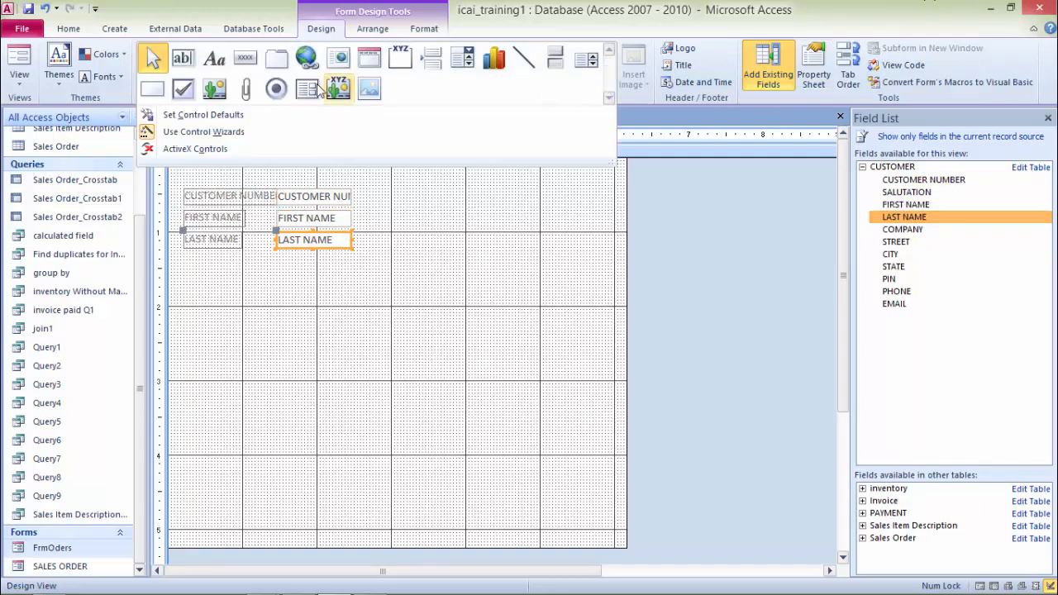
left_click(276, 67)
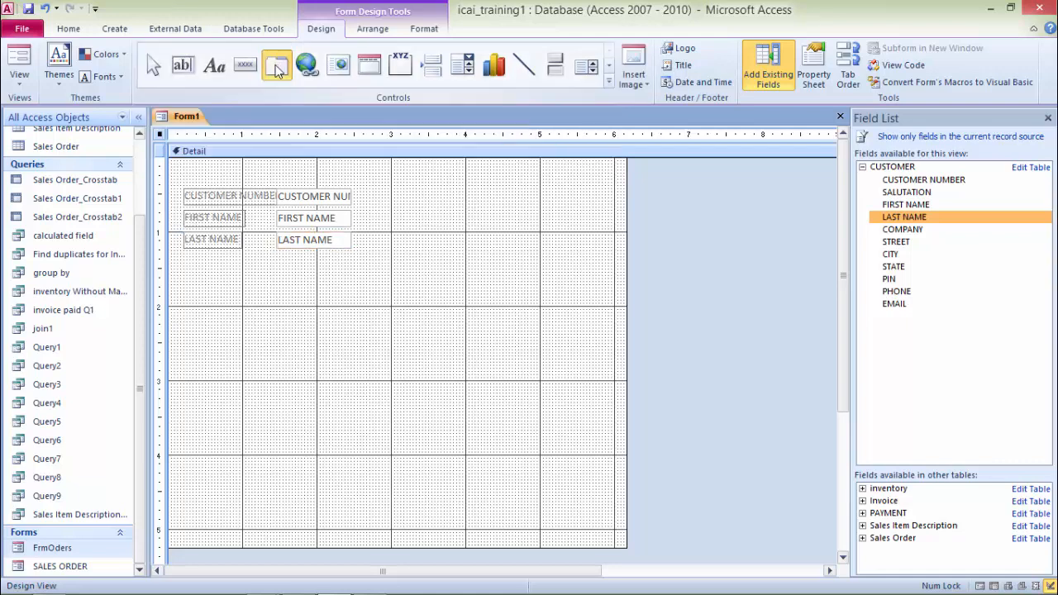
left_click_drag(193, 288, 585, 496)
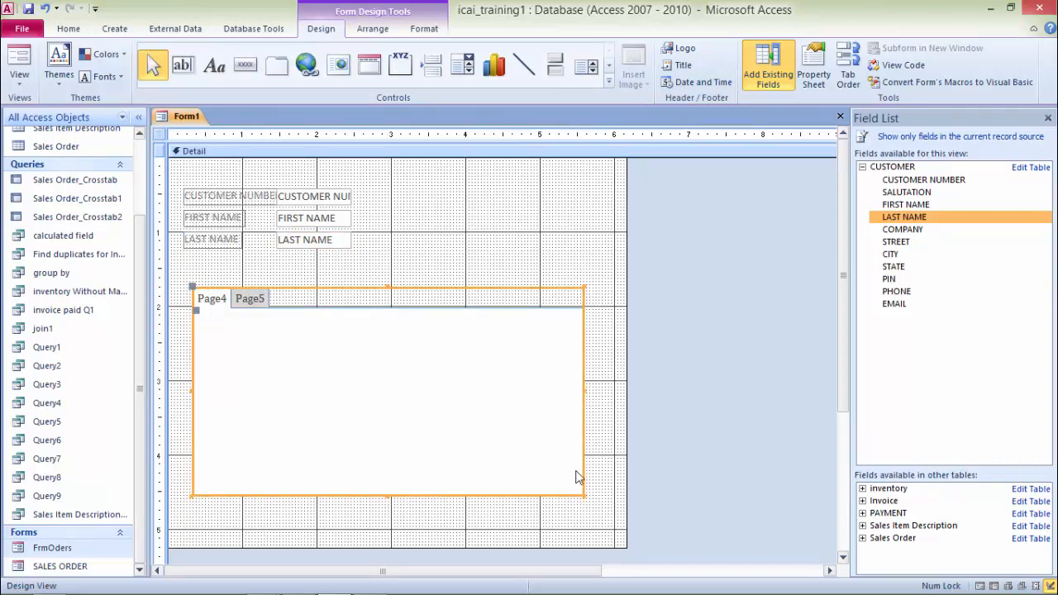
left_click(213, 304)
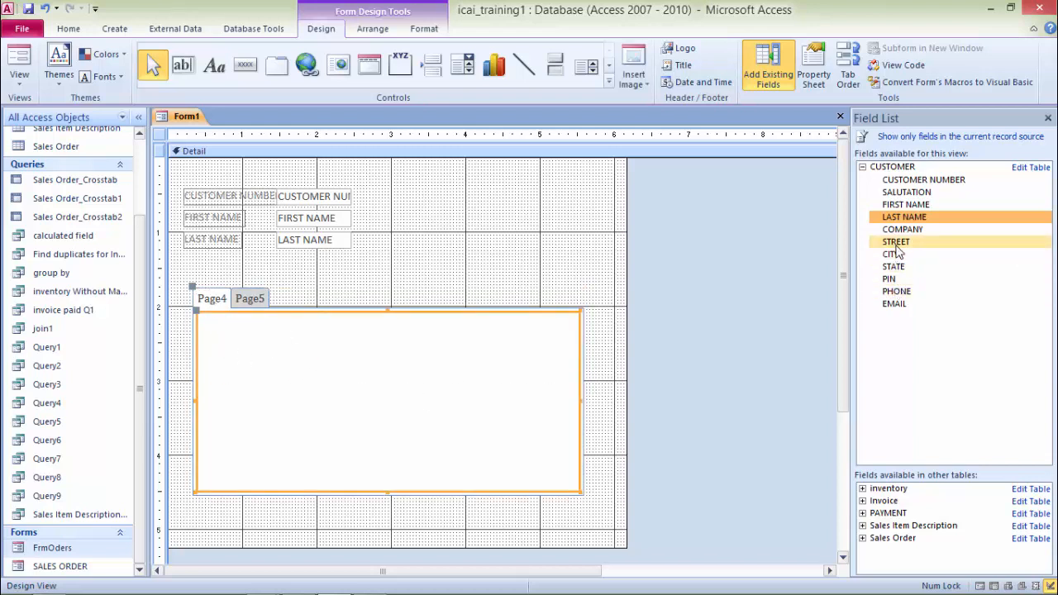
Step: Place the STREET, CITY, STATE and PIN fields onto the first tab page
left_click_drag(897, 246, 340, 353)
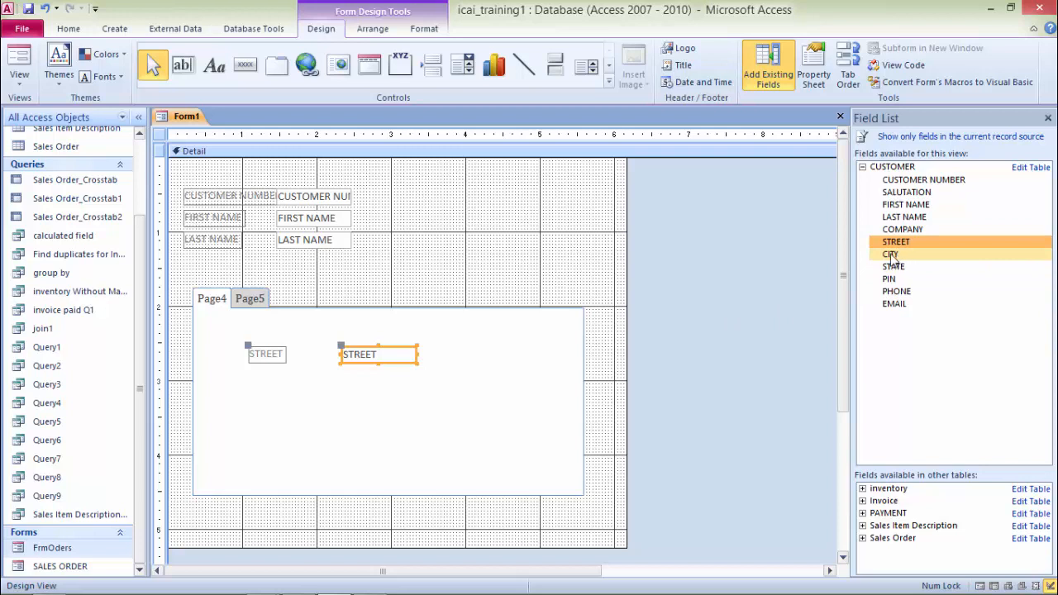
left_click_drag(892, 255, 341, 378)
left_click_drag(901, 273, 447, 400)
left_click_drag(338, 408, 338, 407)
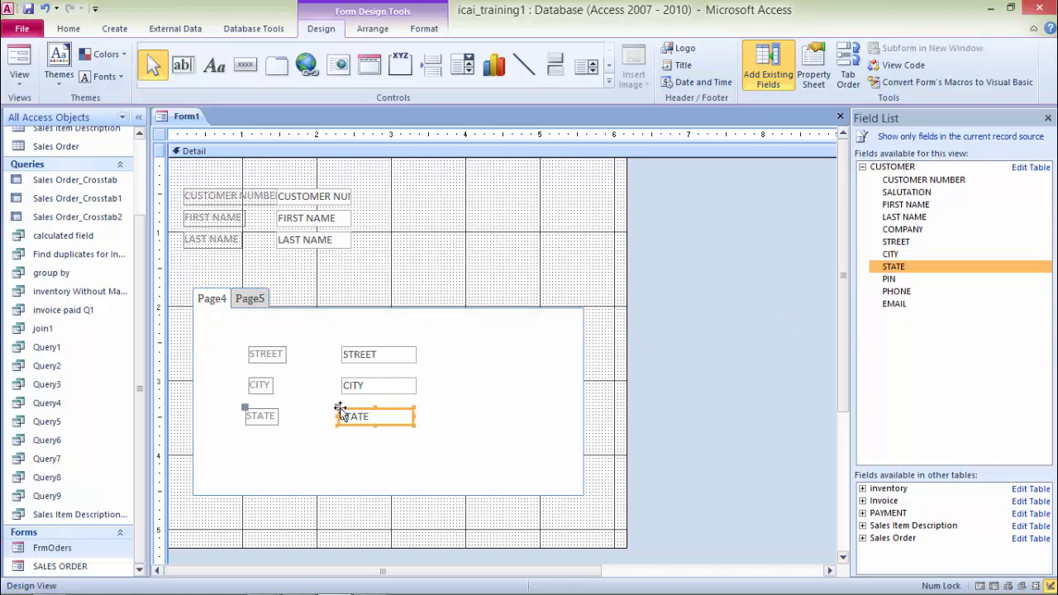
left_click_drag(888, 283, 341, 446)
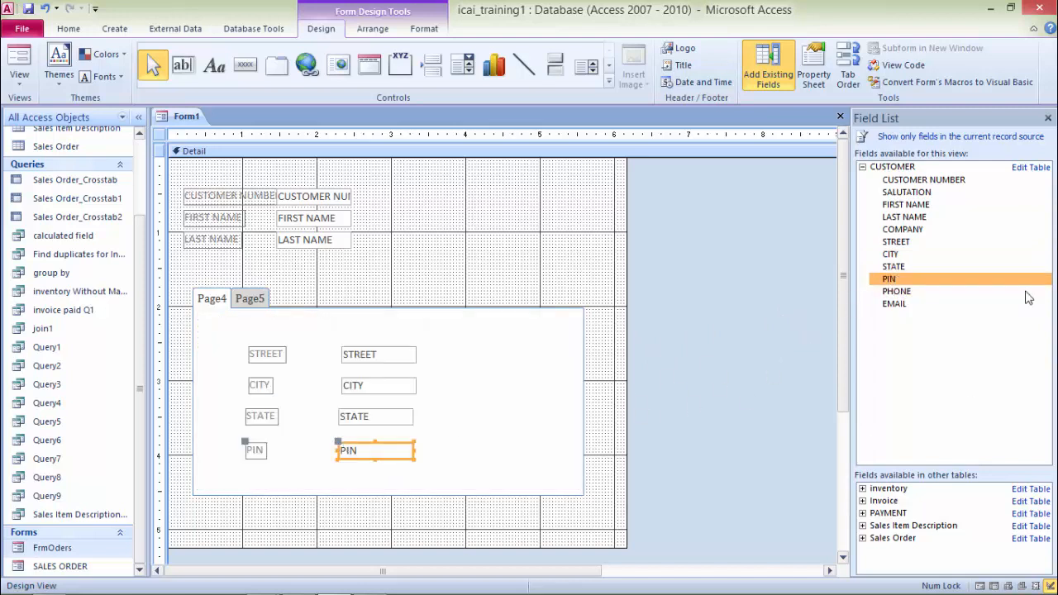
Step: Rename the first tab page Personal Detail in its properties
left_click(213, 299)
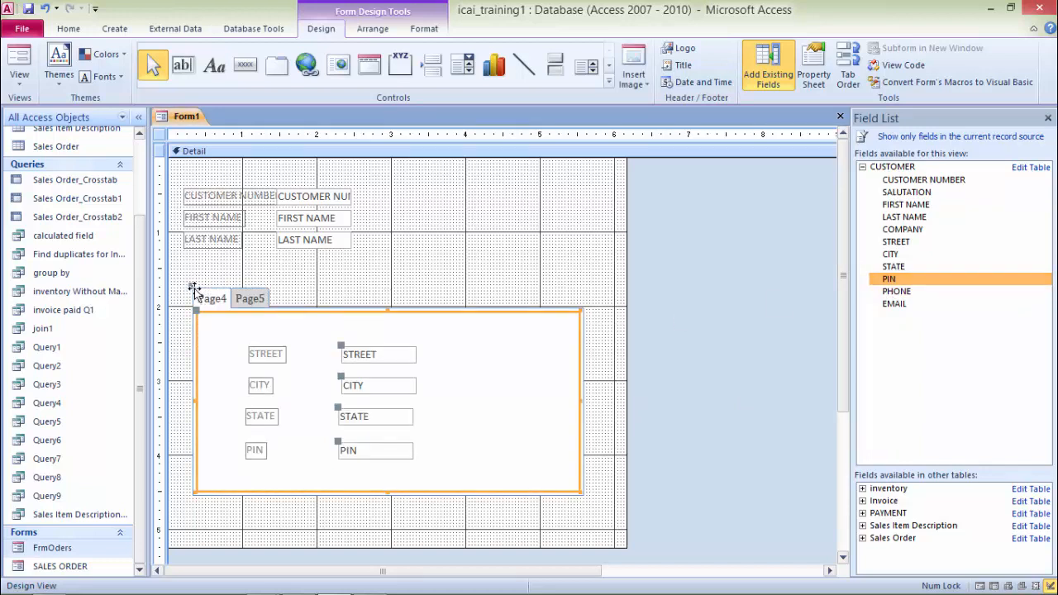
left_click(196, 295)
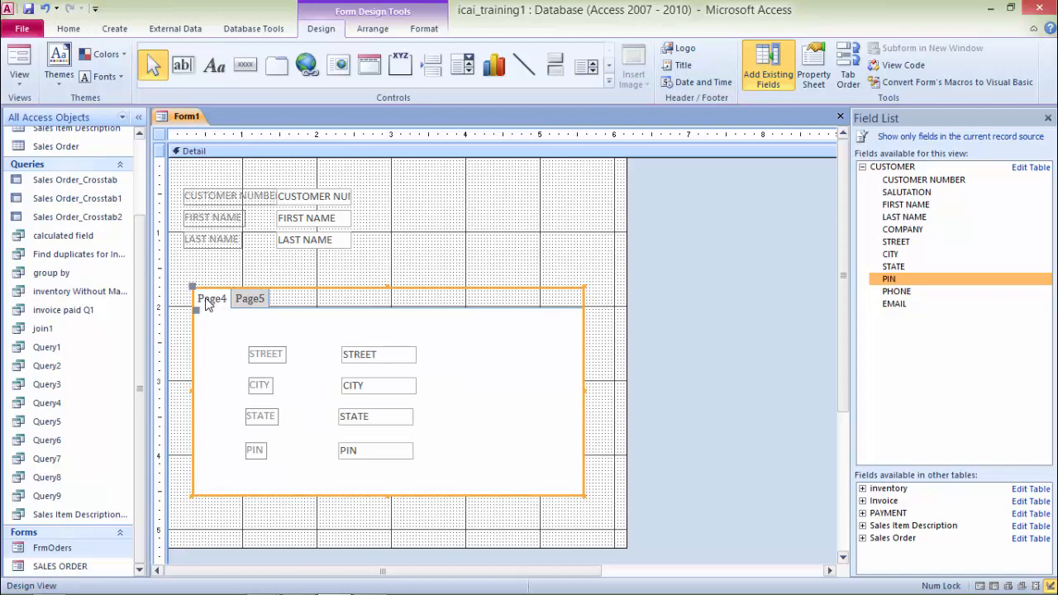
key("F4")
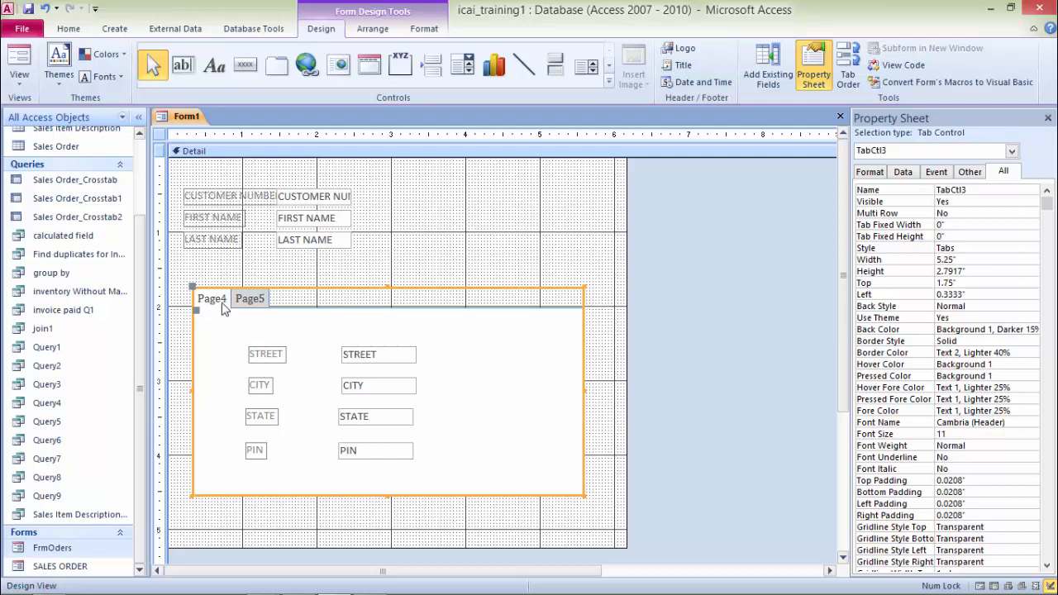
left_click(223, 308)
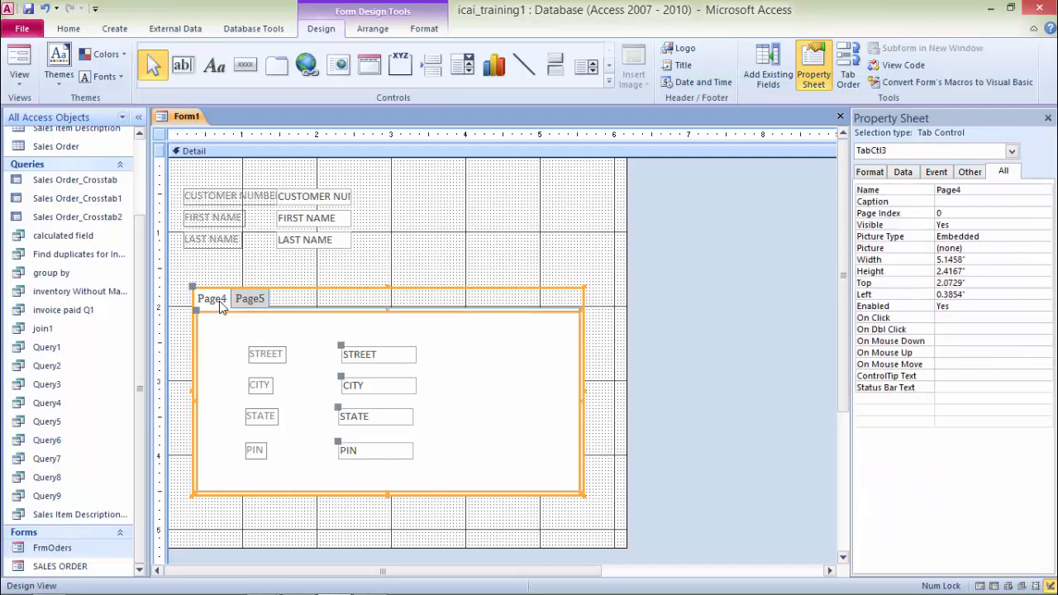
left_click(987, 190)
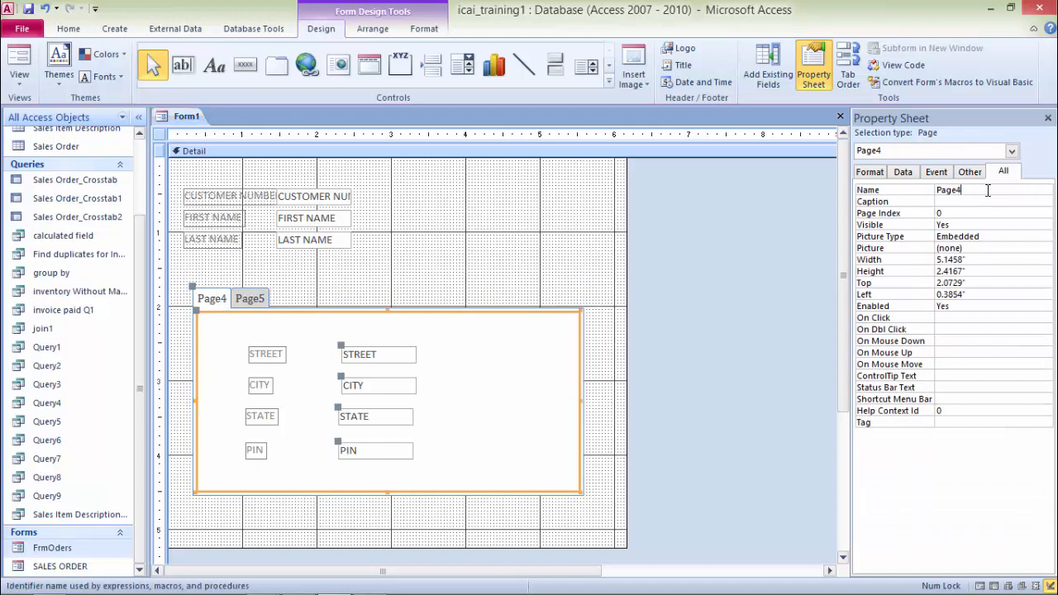
key("BackSpace")
key("BackSpace")
key("BackSpace")
key("BackSpace")
key("BackSpace")
type("Personal Detail")
Step: Rename the second tab page Company Detail
left_click(244, 298)
left_click(294, 301)
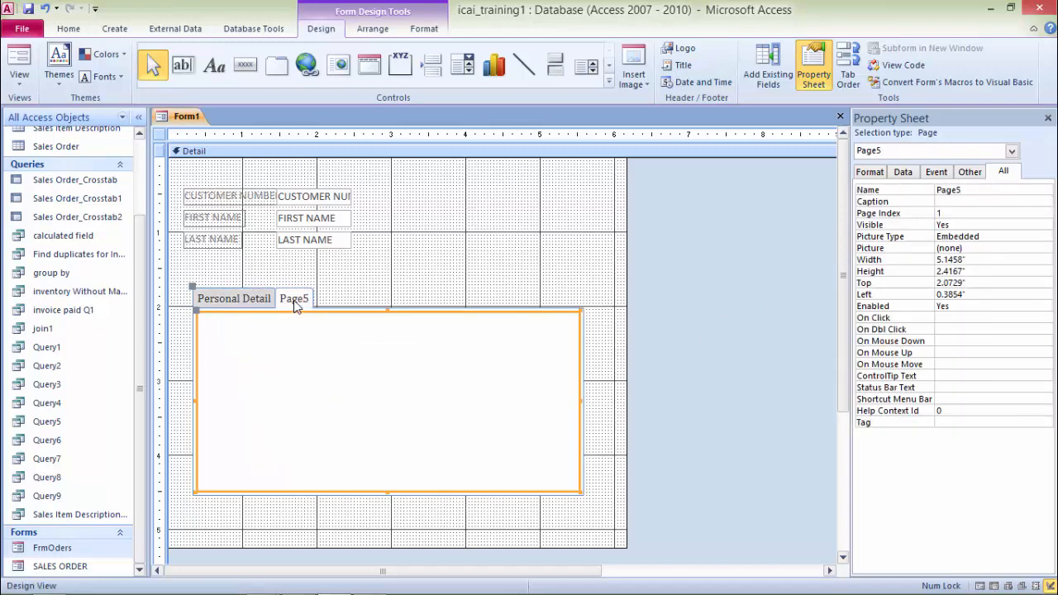
left_click(970, 190)
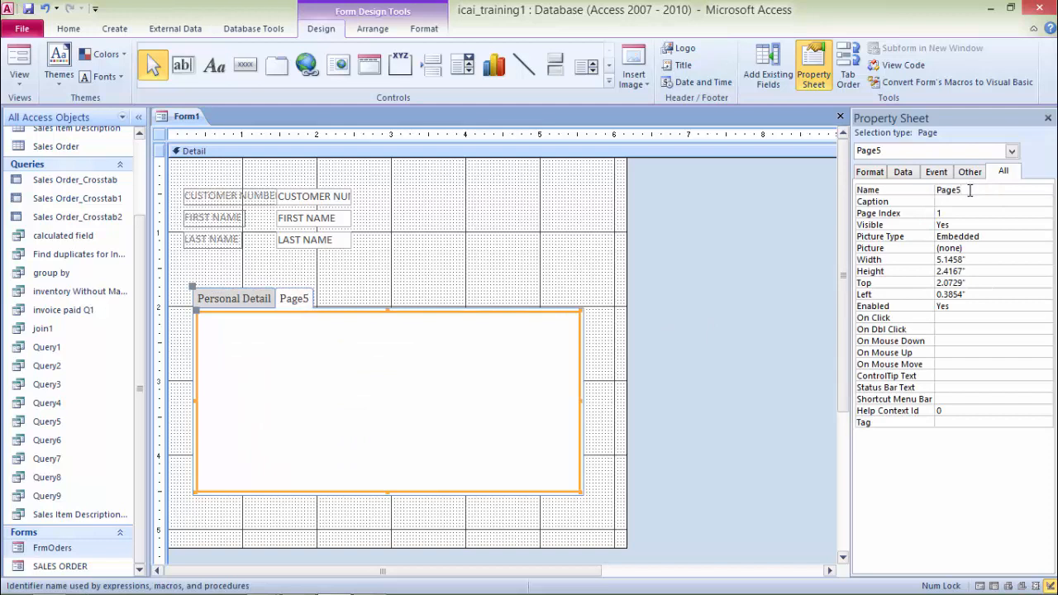
key("BackSpace")
key("BackSpace")
key("BackSpace")
key("BackSpace")
key("BackSpace")
type("Company Detail")
left_click(241, 303)
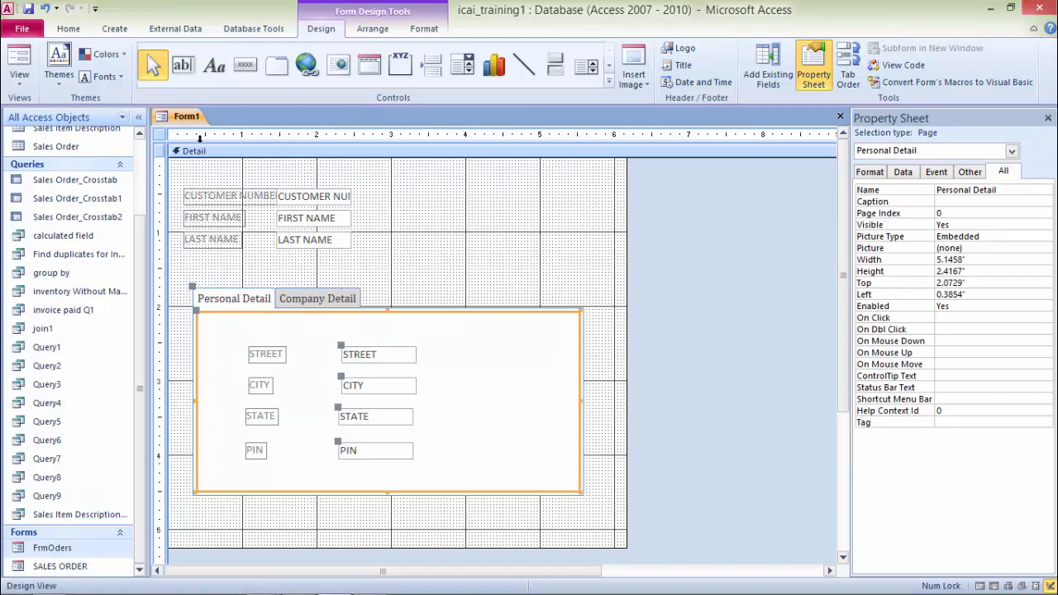
Step: Switch the new form to Form View and browse through the customer records
right_click(182, 120)
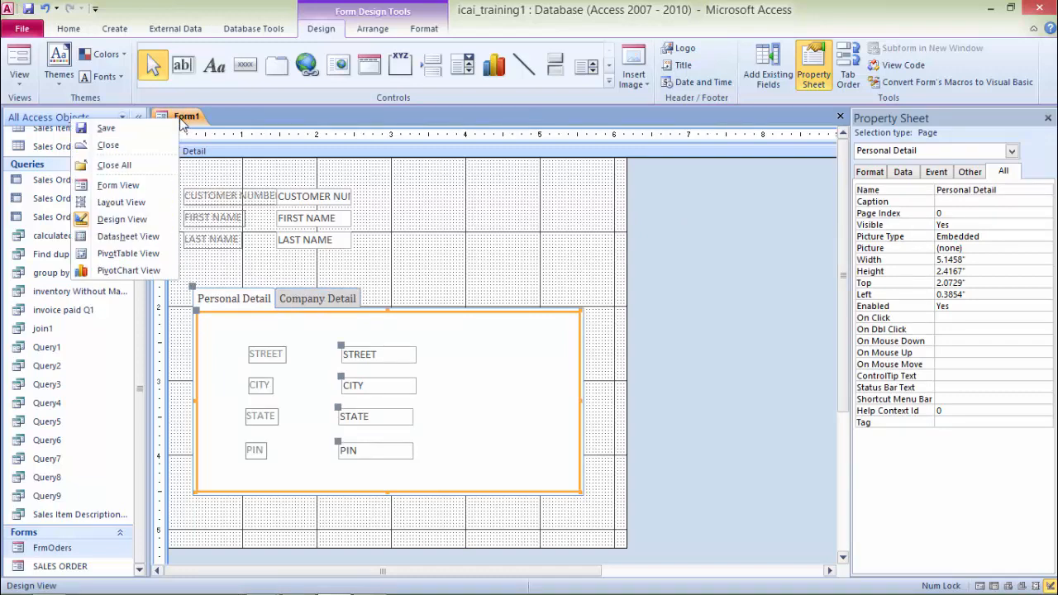
left_click(121, 186)
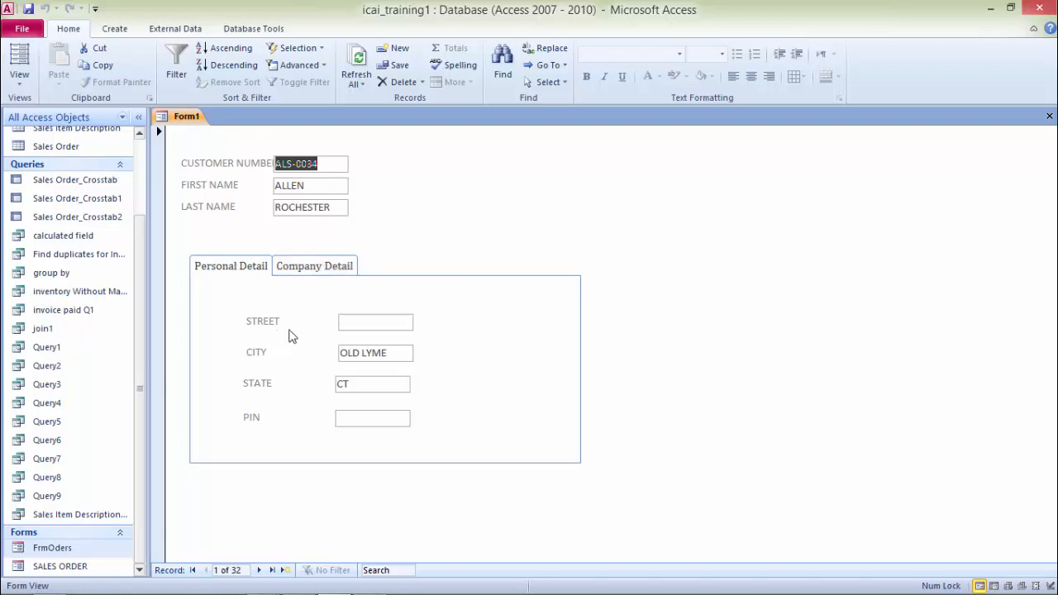
left_click(257, 572)
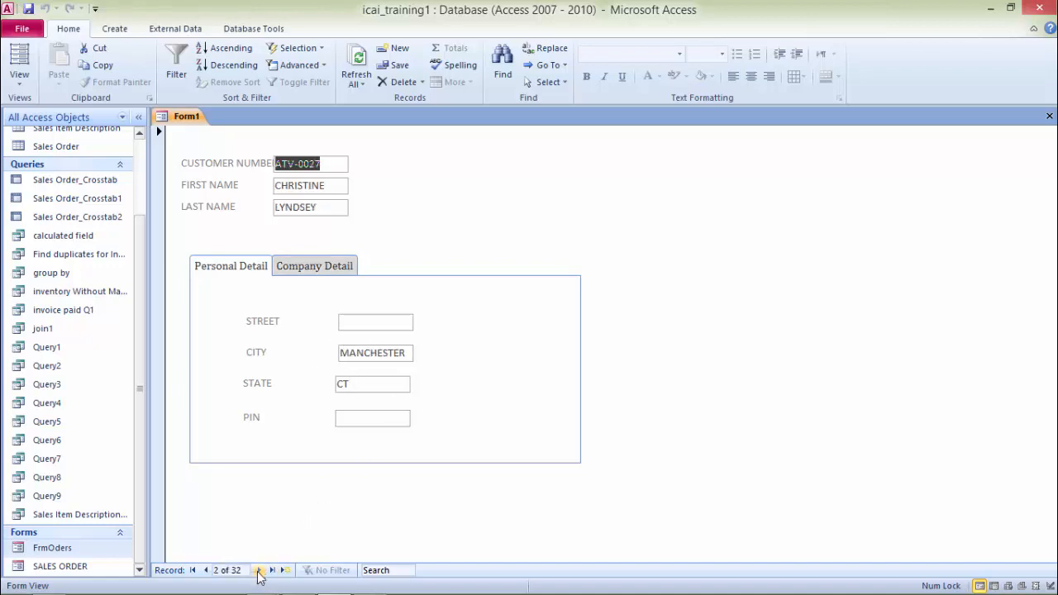
left_click(258, 572)
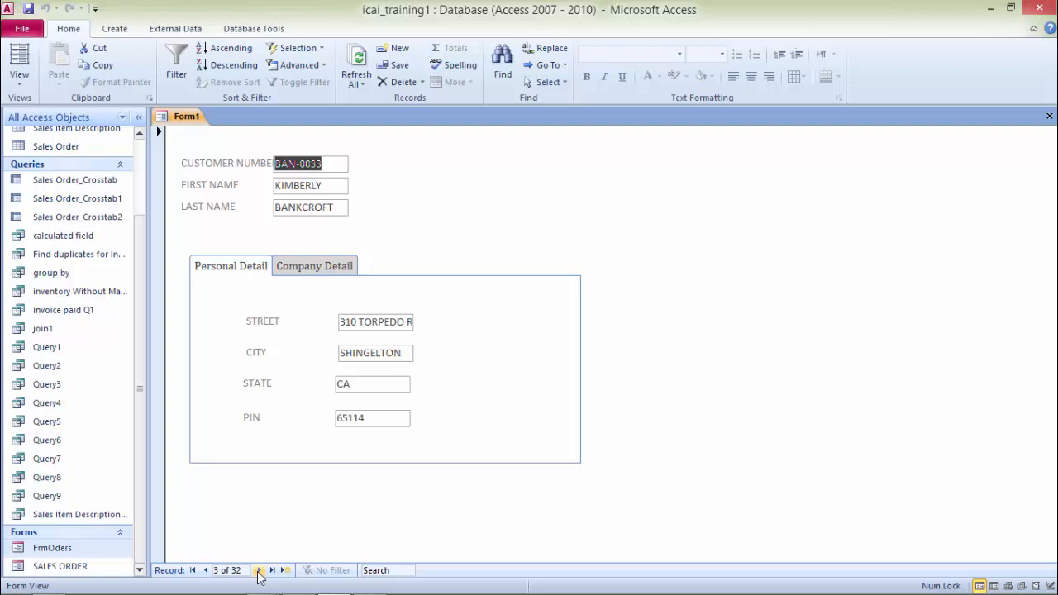
left_click(258, 570)
left_click(258, 570)
left_click(258, 570)
left_click(258, 570)
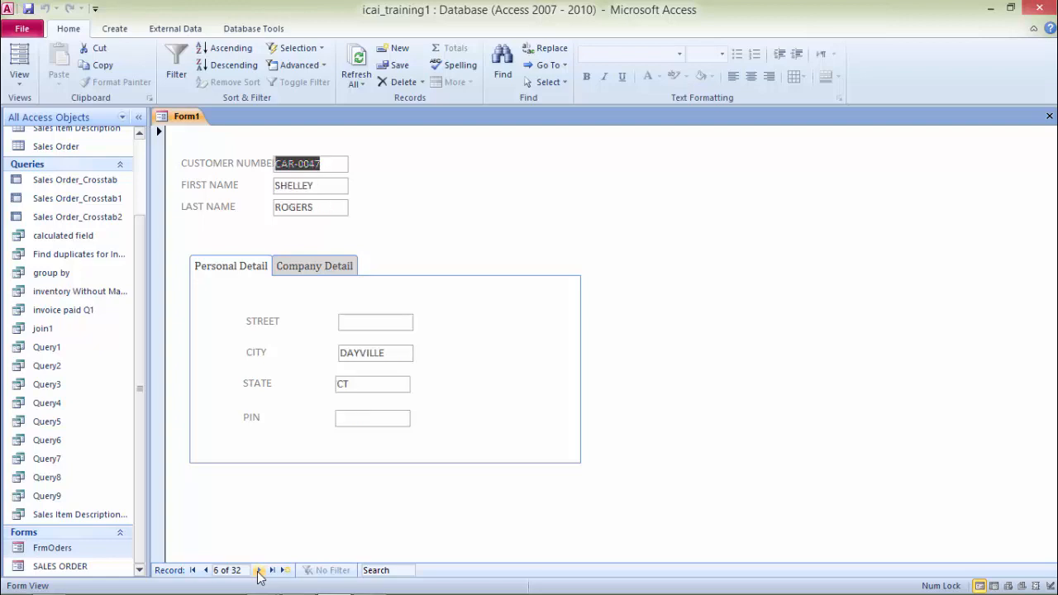
left_click(258, 570)
left_click(258, 570)
left_click(258, 570)
left_click(258, 570)
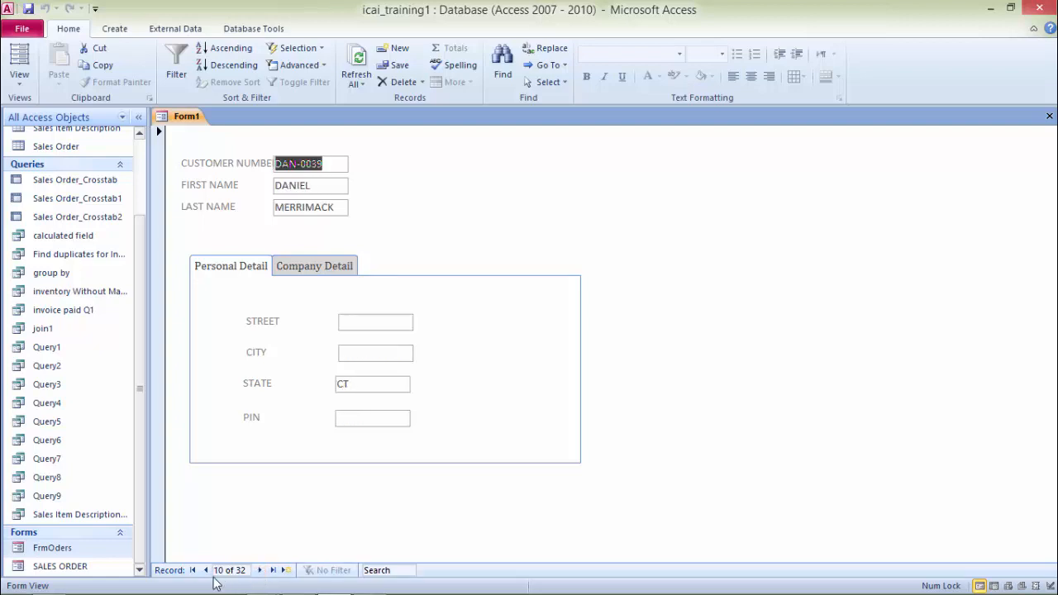
left_click(205, 571)
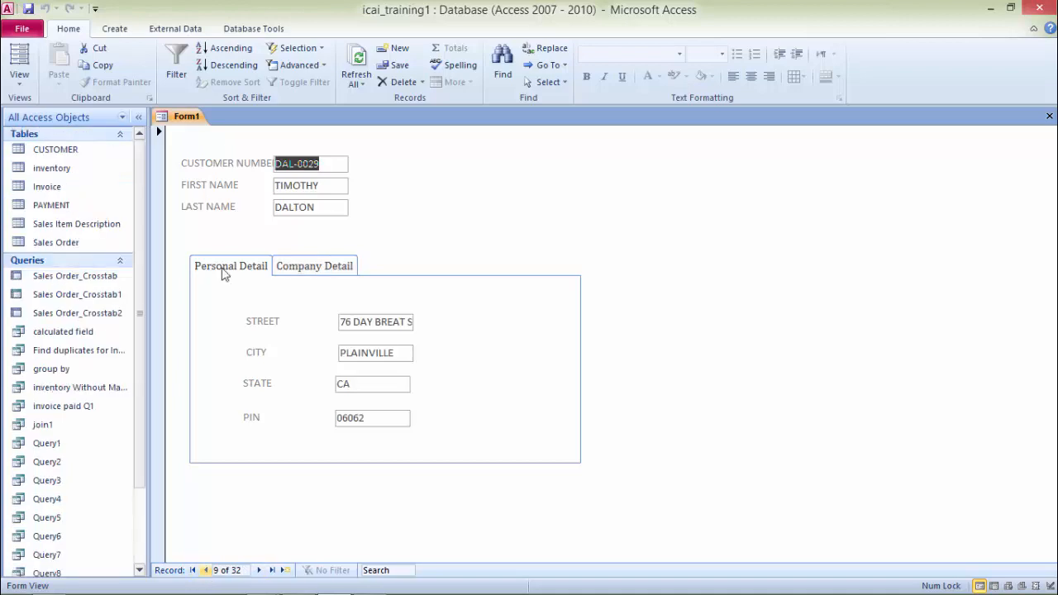
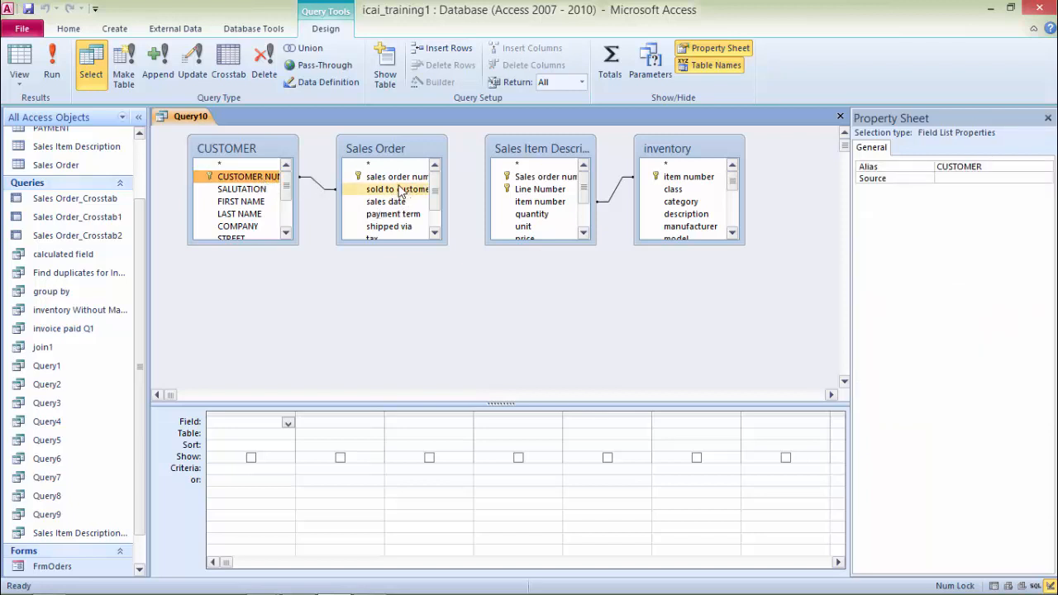
Step: Join Sales Order to Sales Item Description on sales order number, and add COUNTRY, STATE, sales date and item number to the query grid
left_click_drag(399, 180, 533, 180)
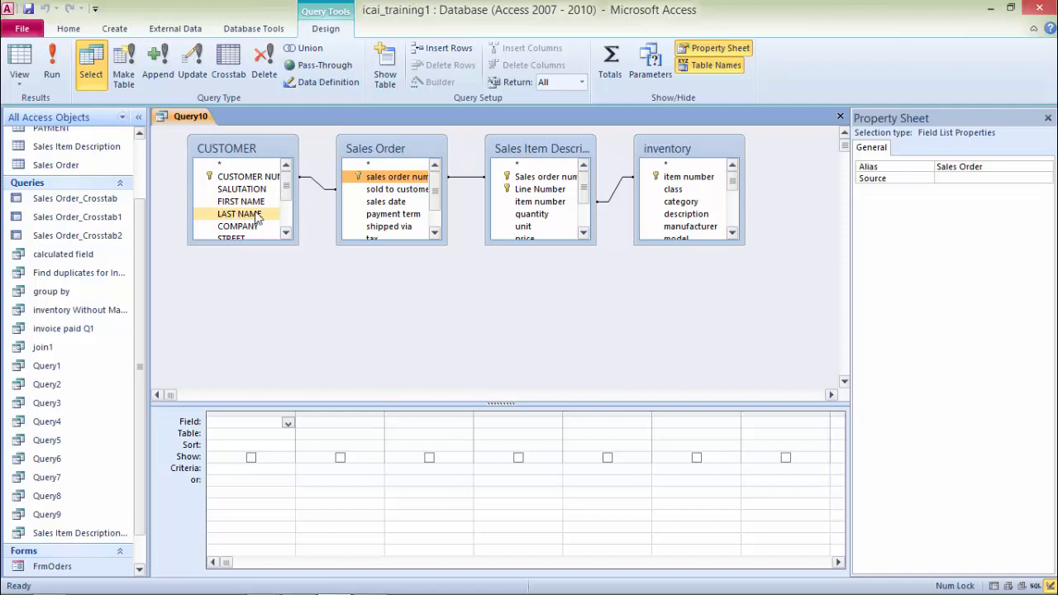
left_click(285, 233)
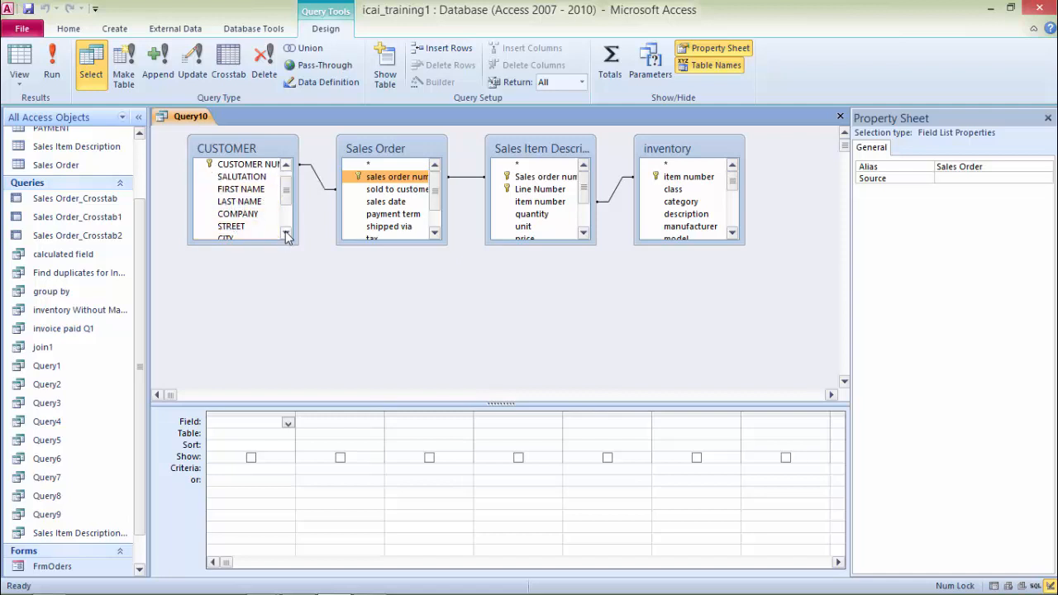
left_click(285, 233)
left_click(285, 233)
left_click(285, 233)
left_click(285, 233)
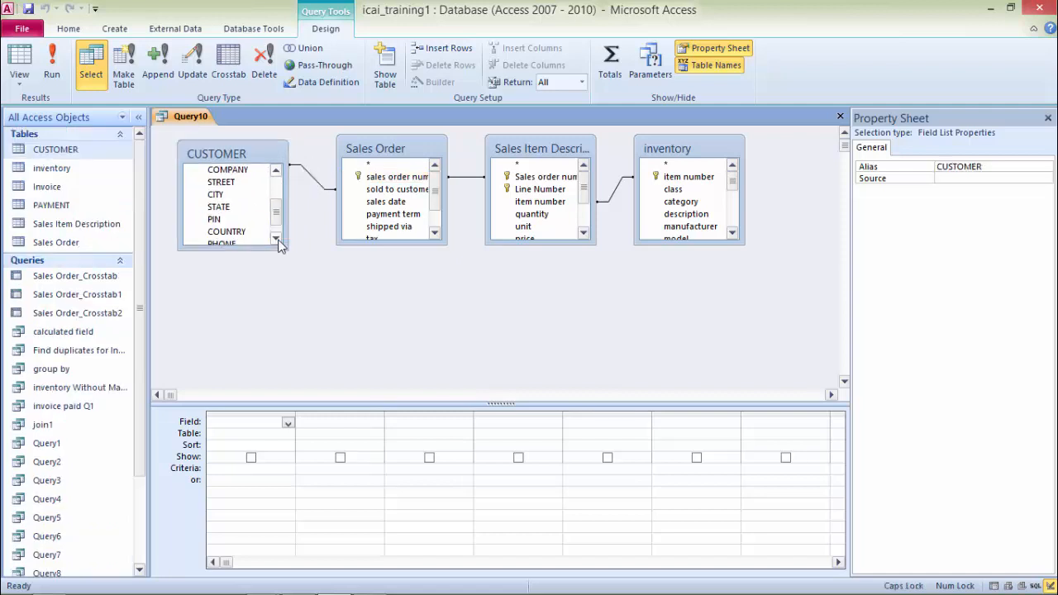
double_click(237, 232)
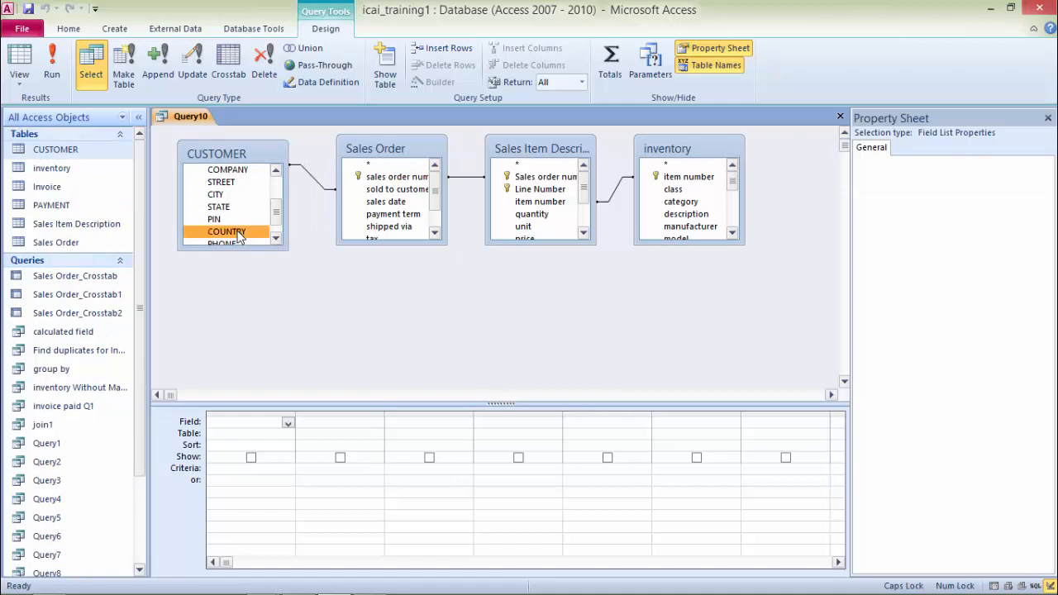
double_click(219, 207)
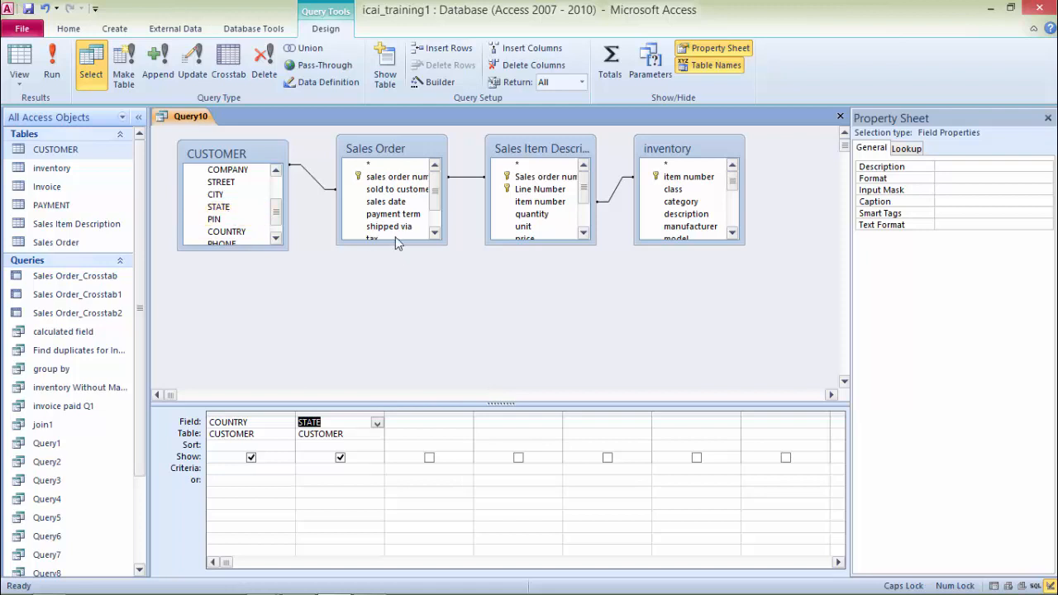
left_click(385, 206)
double_click(385, 207)
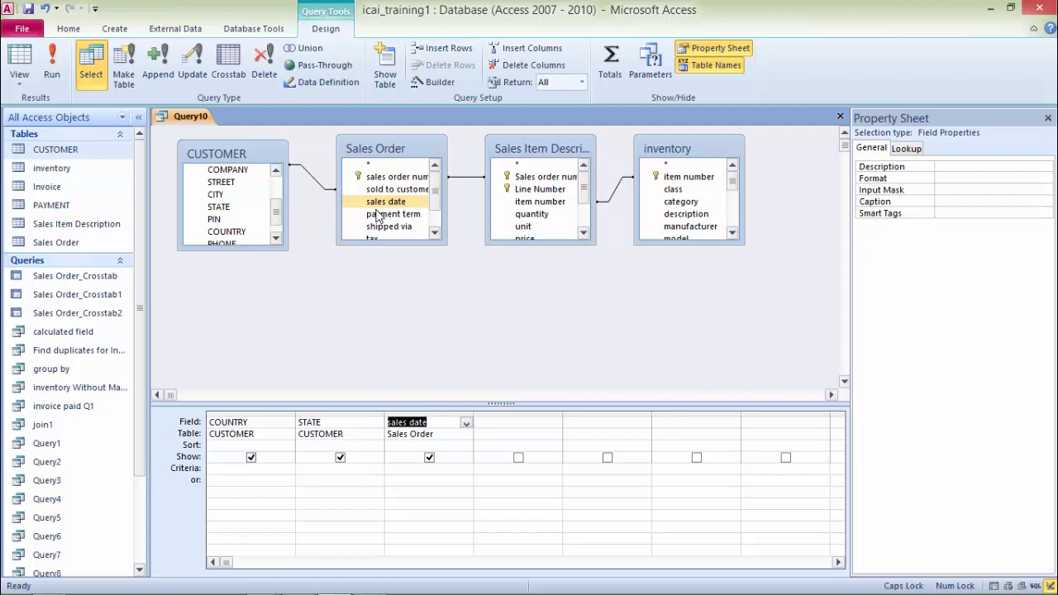
left_click(375, 215)
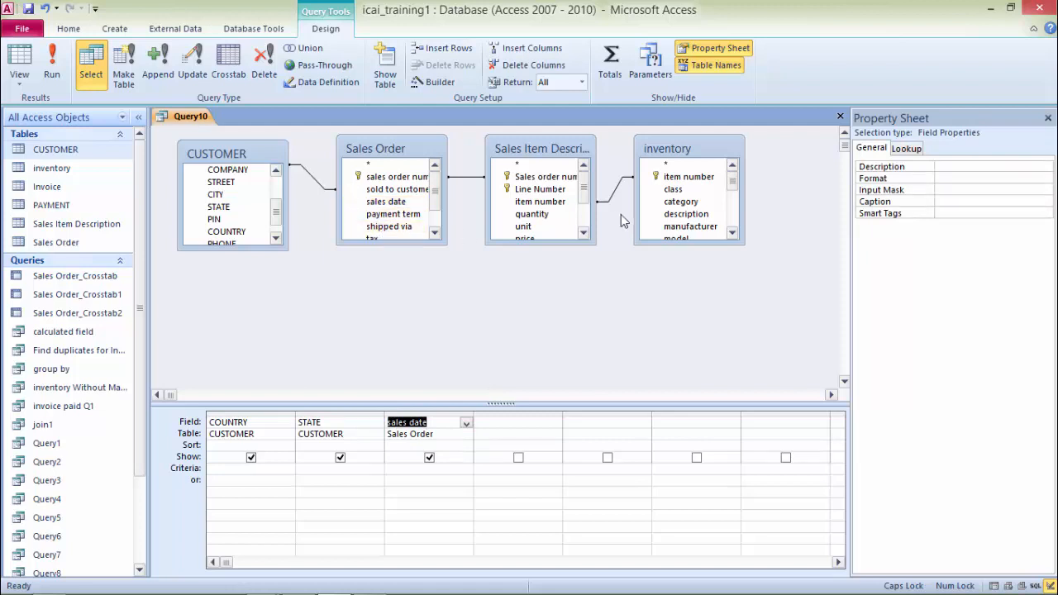
double_click(542, 202)
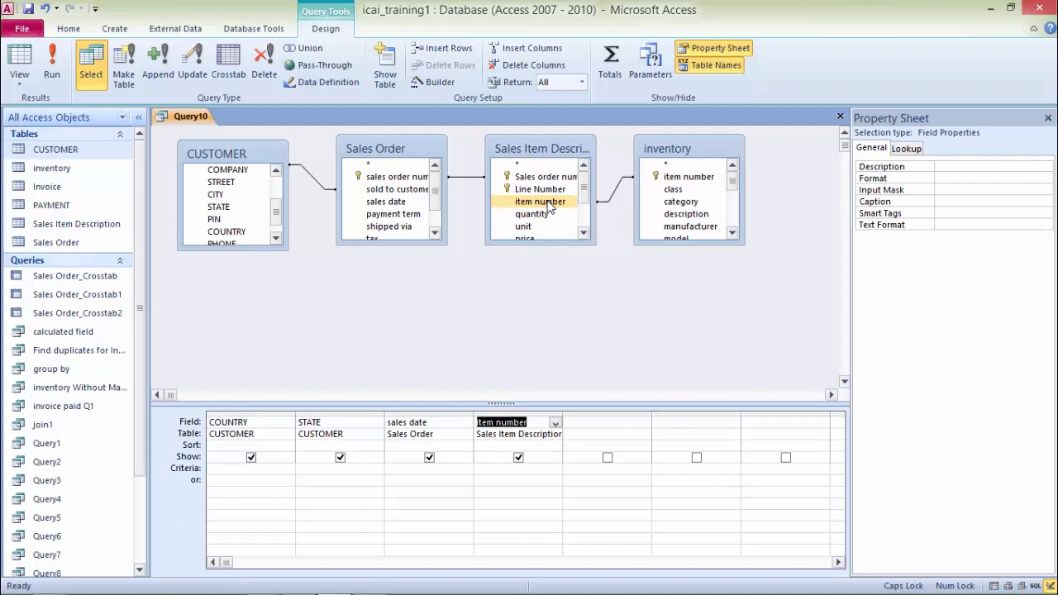
Step: Add a calculated column Total Sales: [Quantity]*[Price] to the query grid
left_click(601, 425)
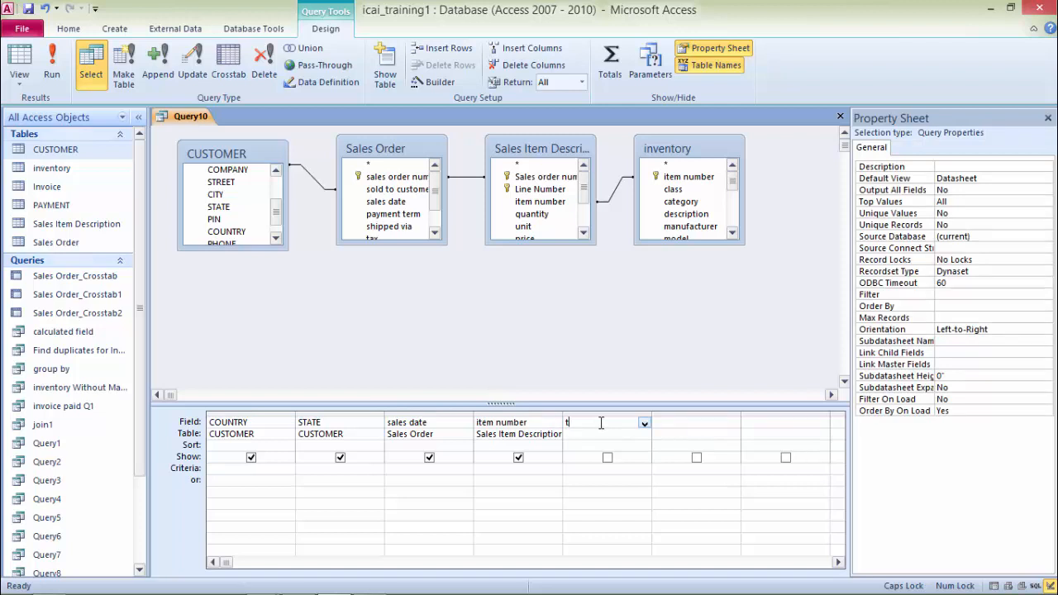
key("Caps_Lock")
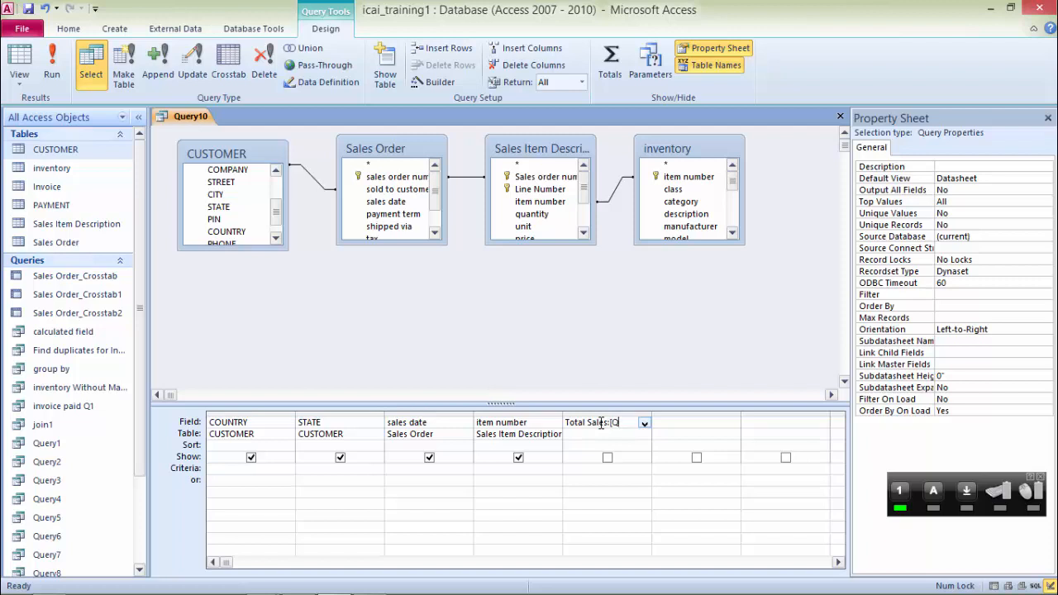
type("ti")
type("ty]*[Price")
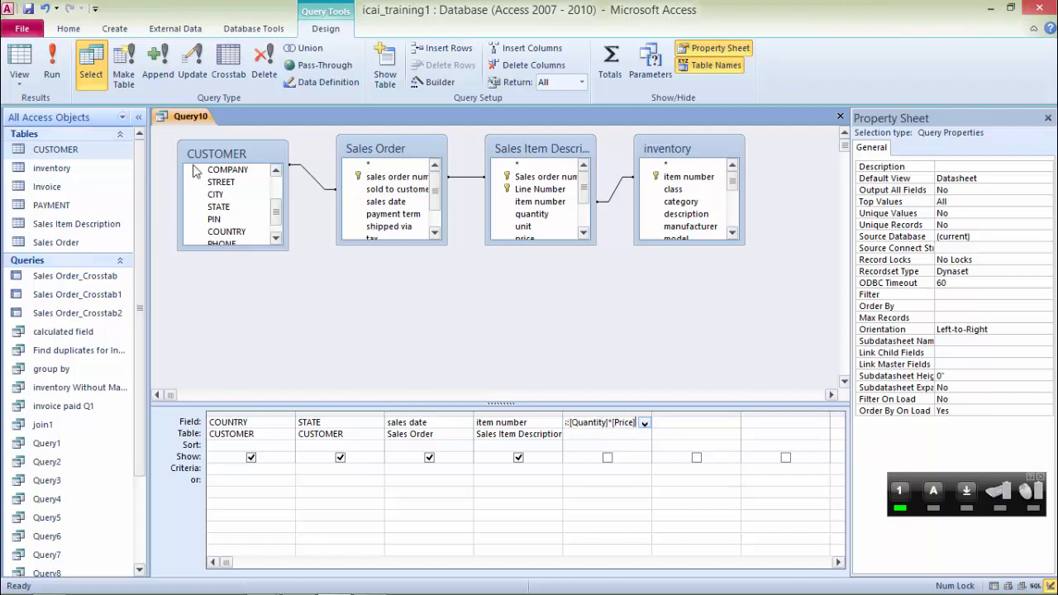
Step: Switch the query to Datasheet View to check the results
right_click(197, 116)
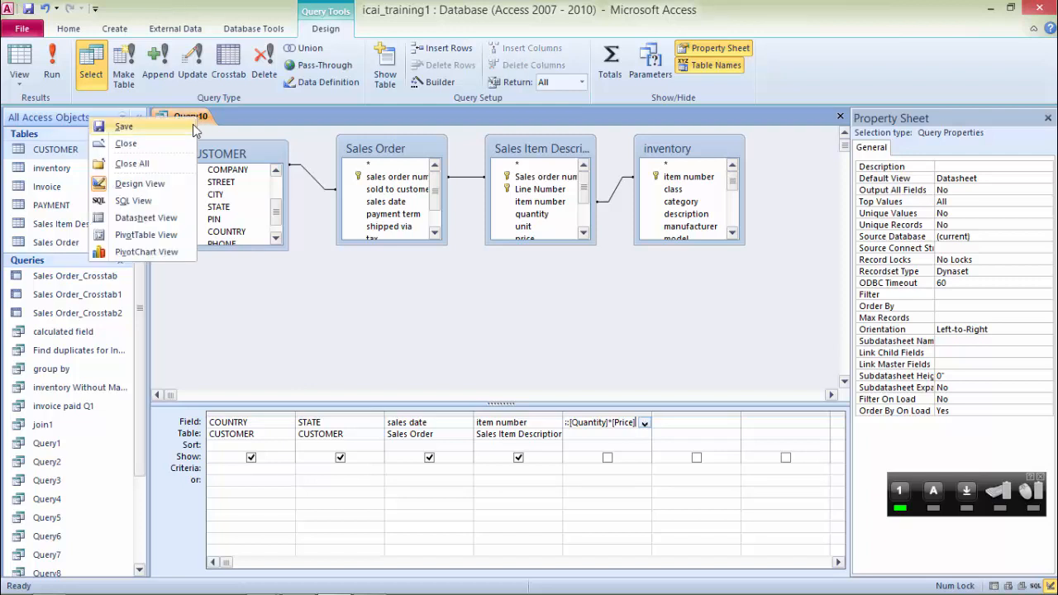
left_click(260, 294)
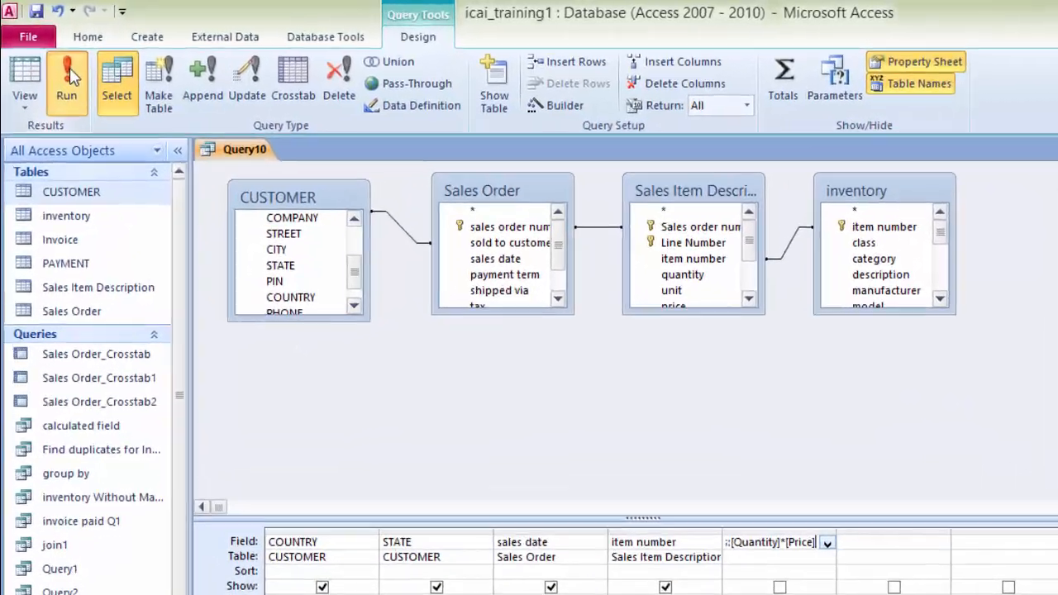
left_click(69, 79)
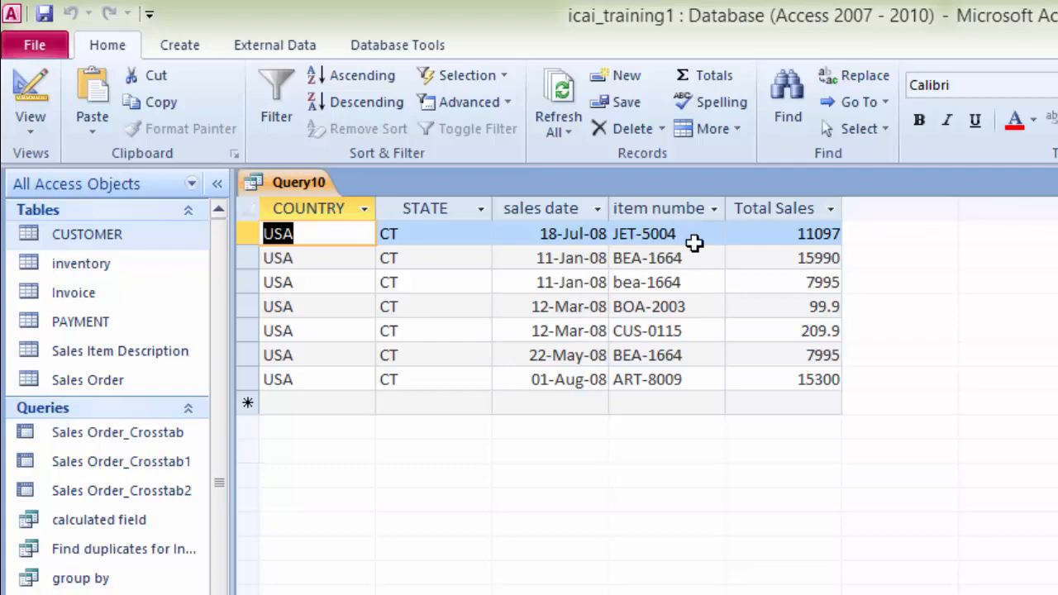
Step: Return to Design View and save the query as summarized data
right_click(273, 183)
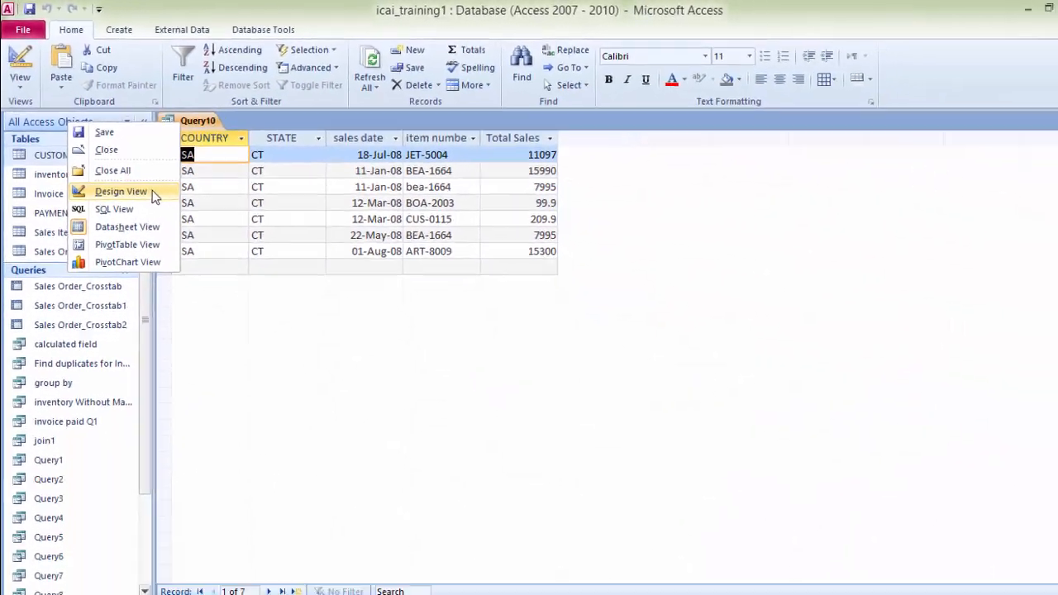
left_click(196, 243)
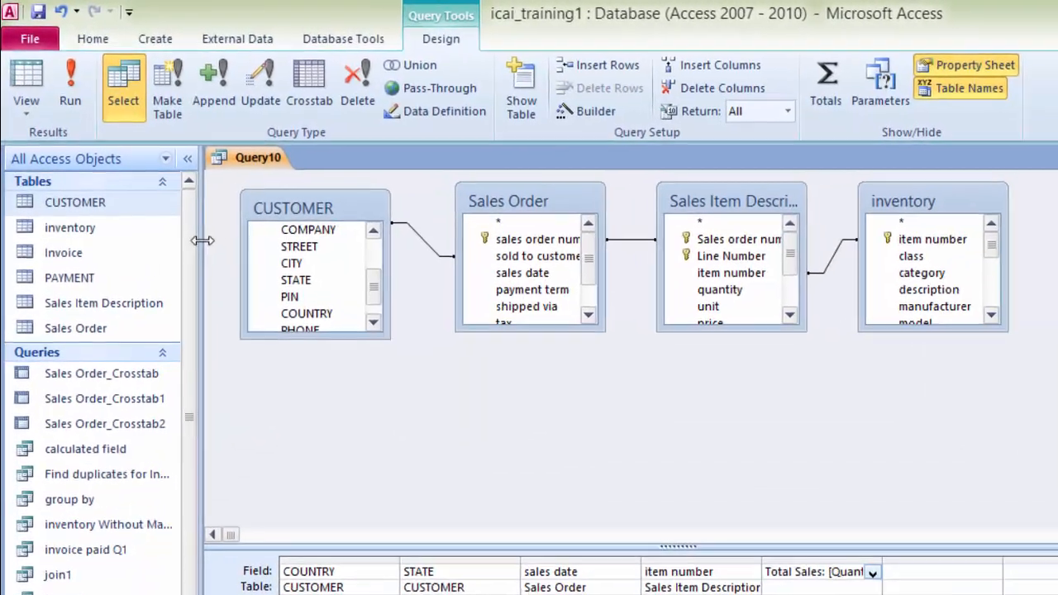
right_click(267, 161)
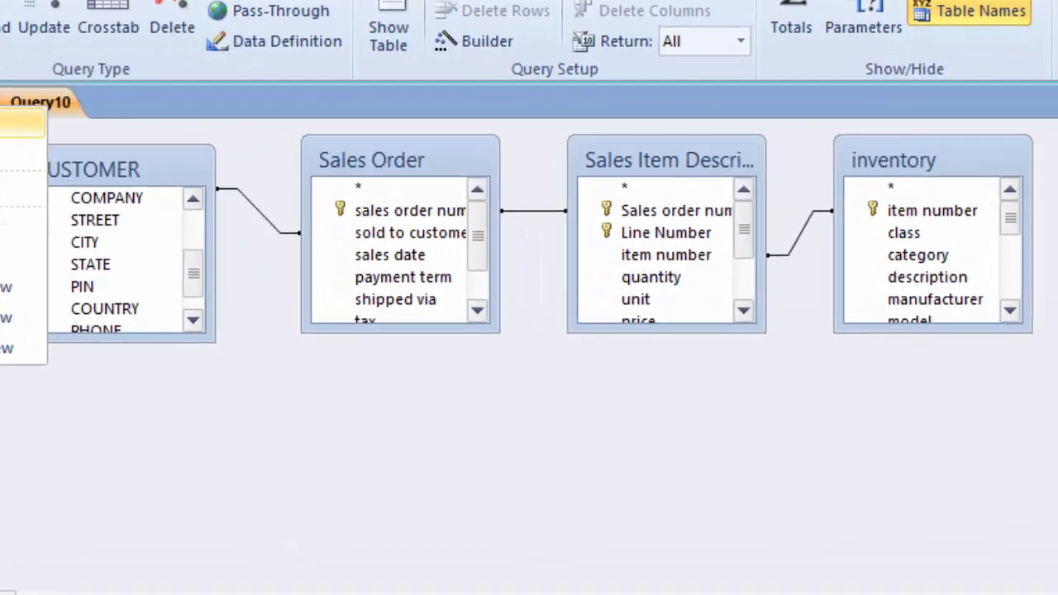
left_click(150, 171)
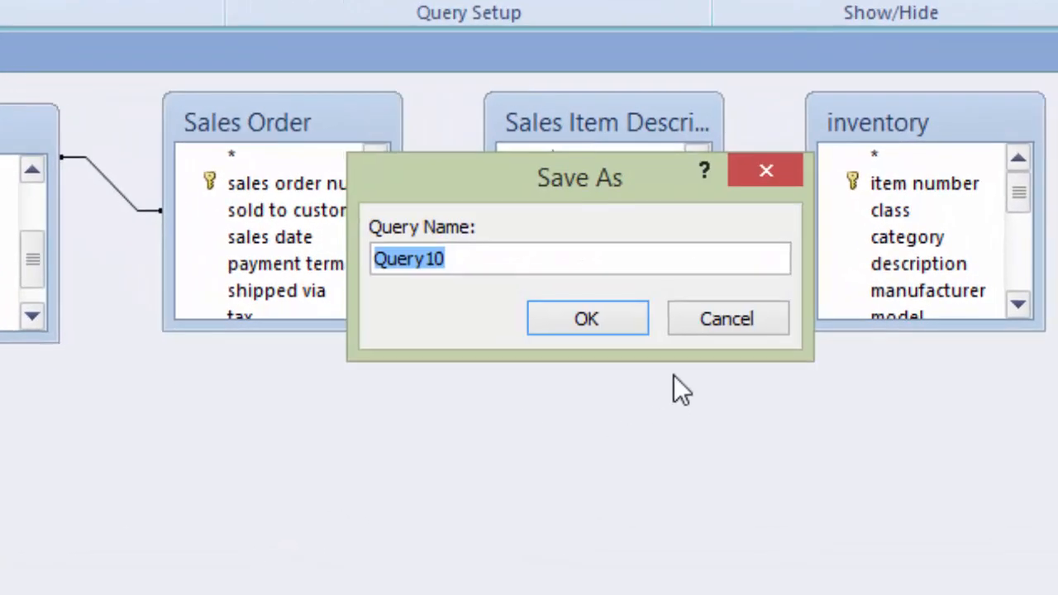
type("su")
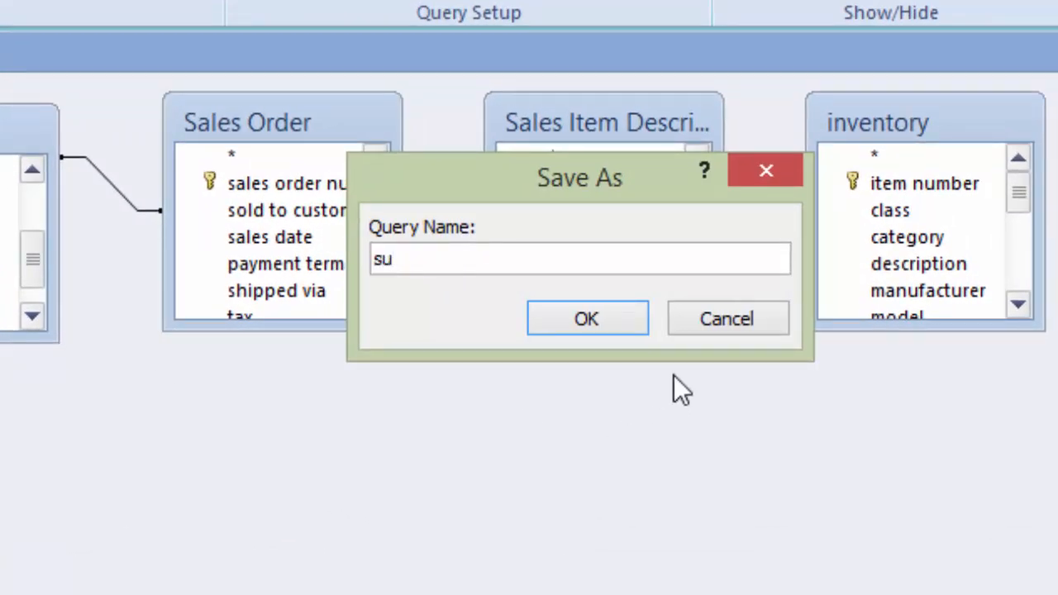
type("mmari")
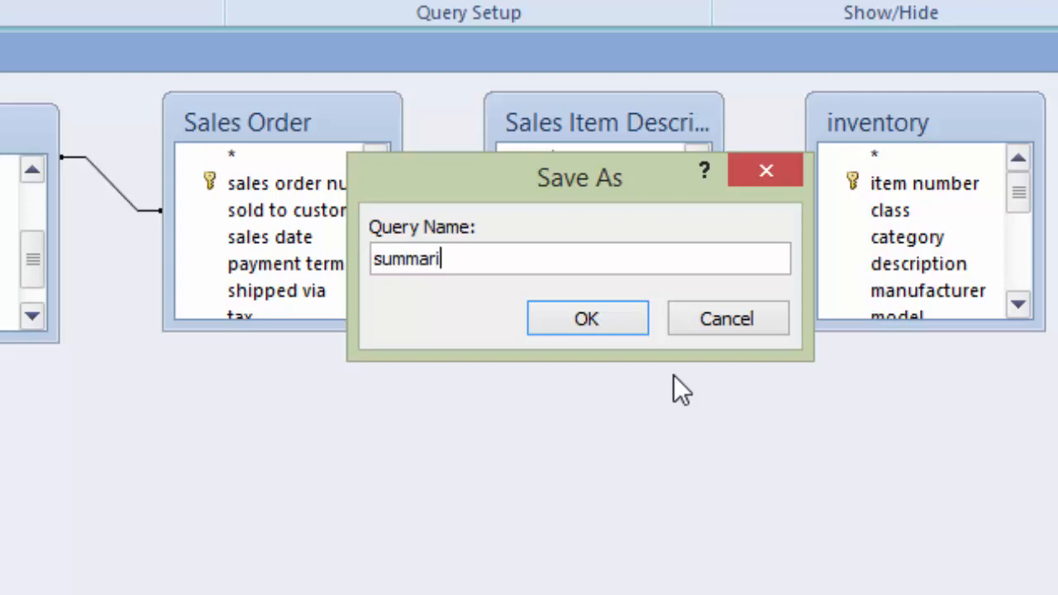
type("zed data")
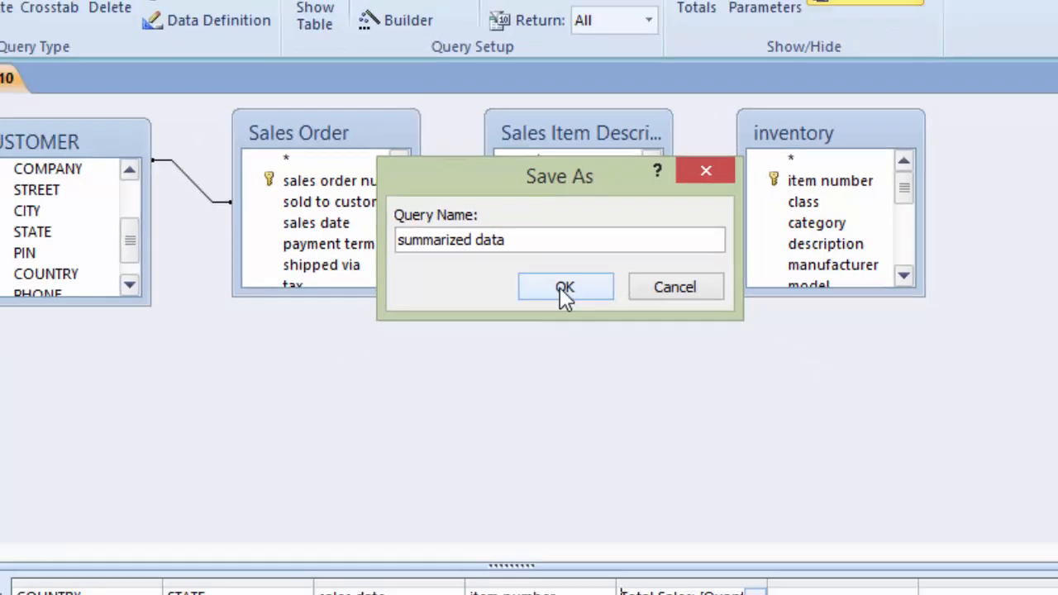
left_click(570, 326)
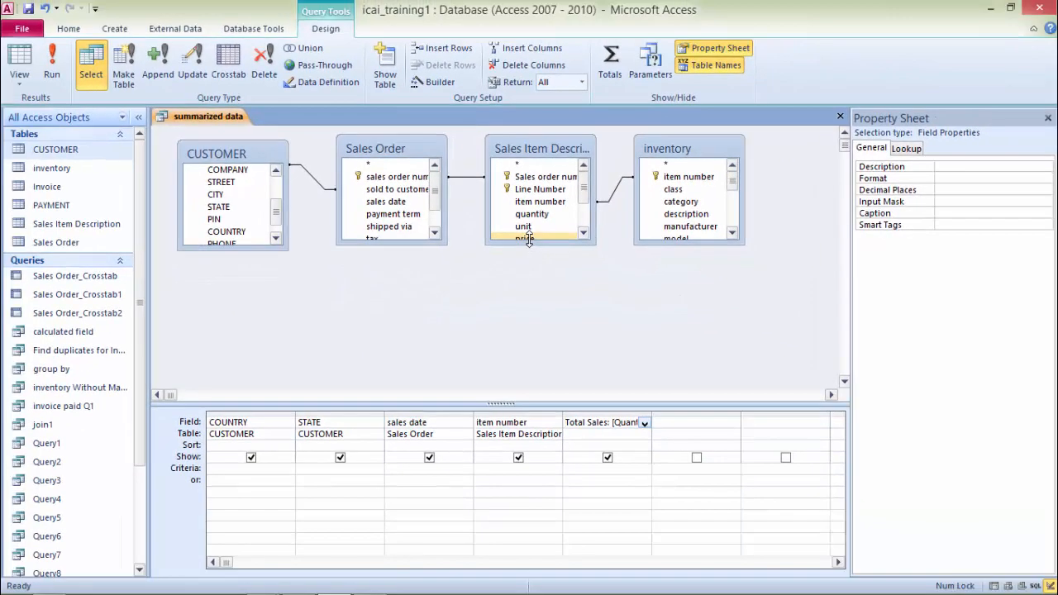
Step: Try to create a PivotTable form while the query is still open in Design View
left_click(123, 26)
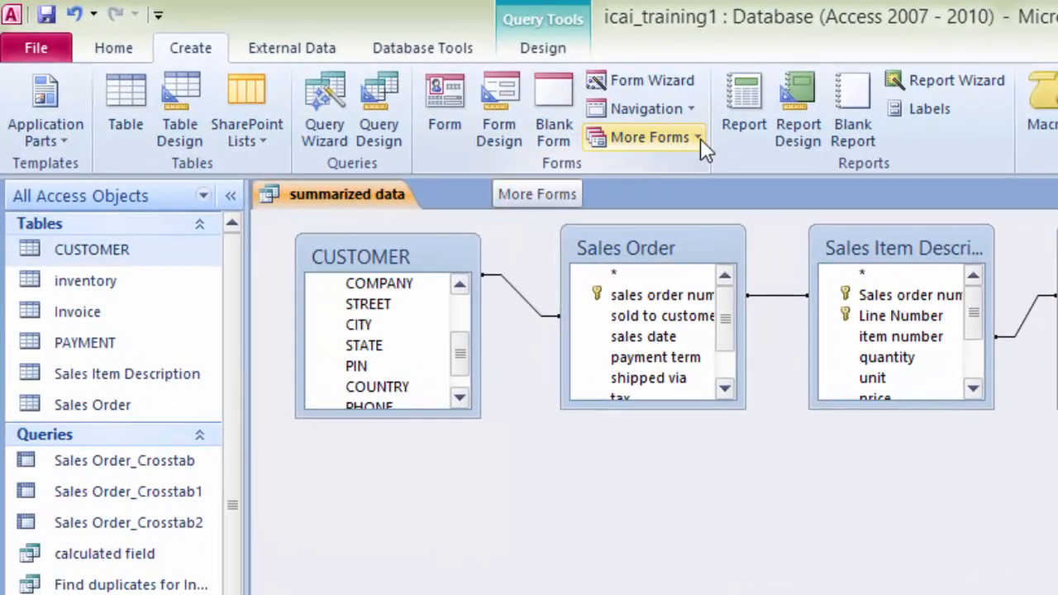
left_click(700, 138)
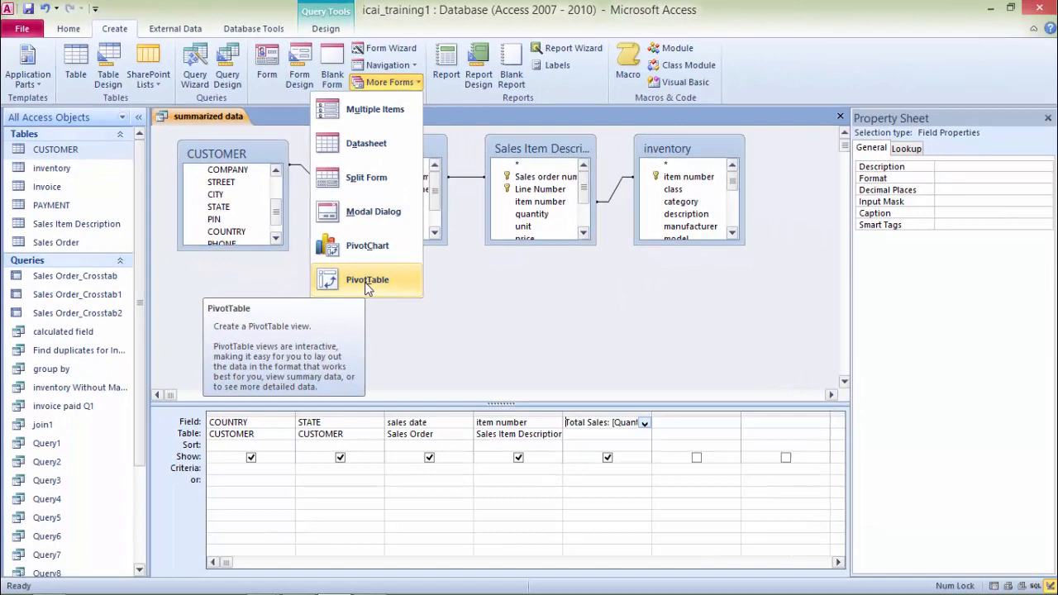
left_click(608, 470)
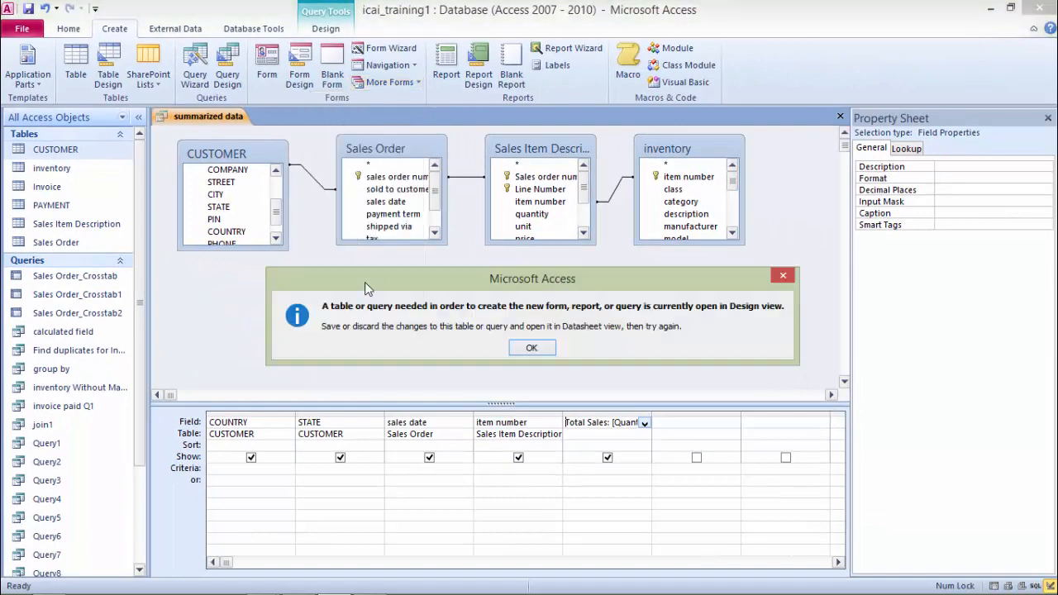
left_click(545, 350)
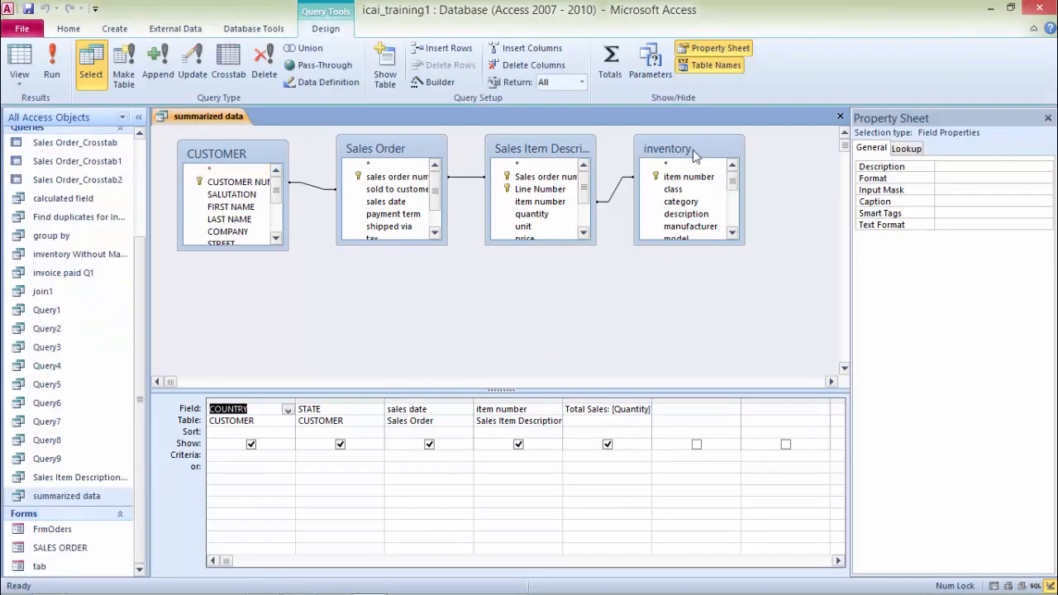
Step: Close the query and create a PivotTable form from the summarized data query
left_click(840, 116)
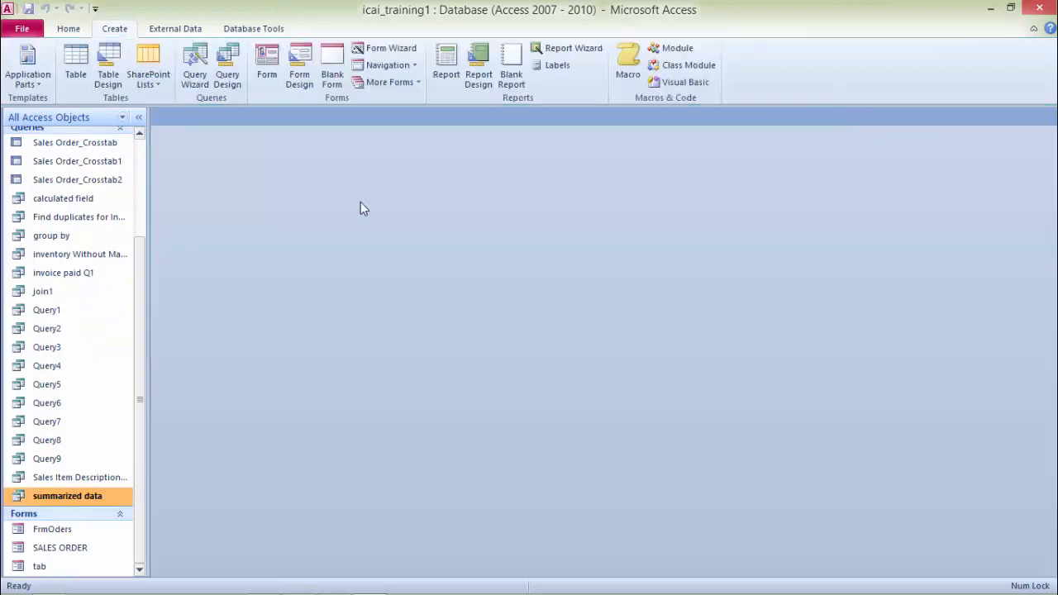
left_click(415, 85)
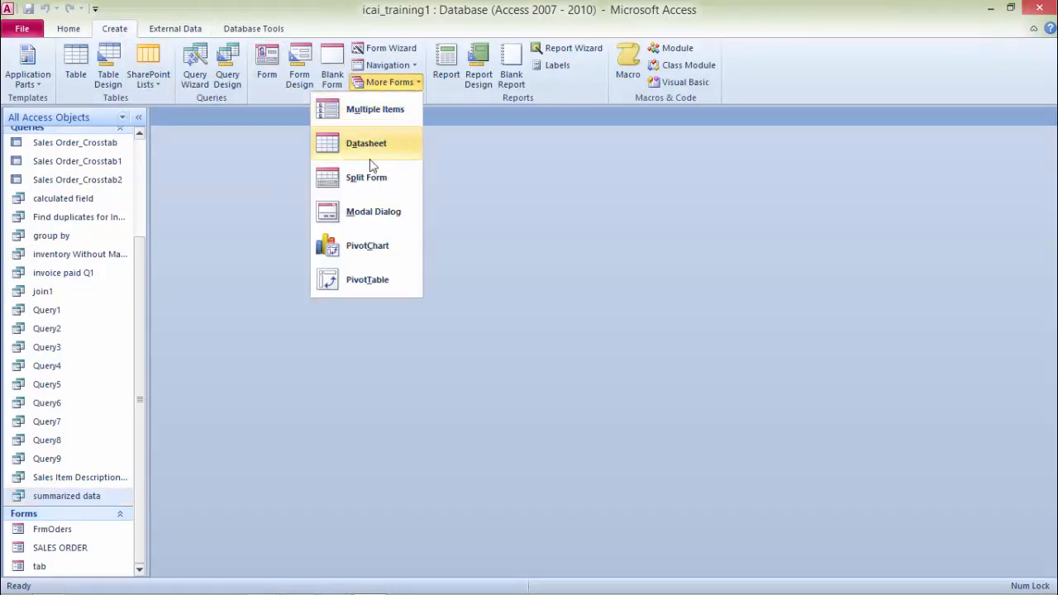
left_click(361, 282)
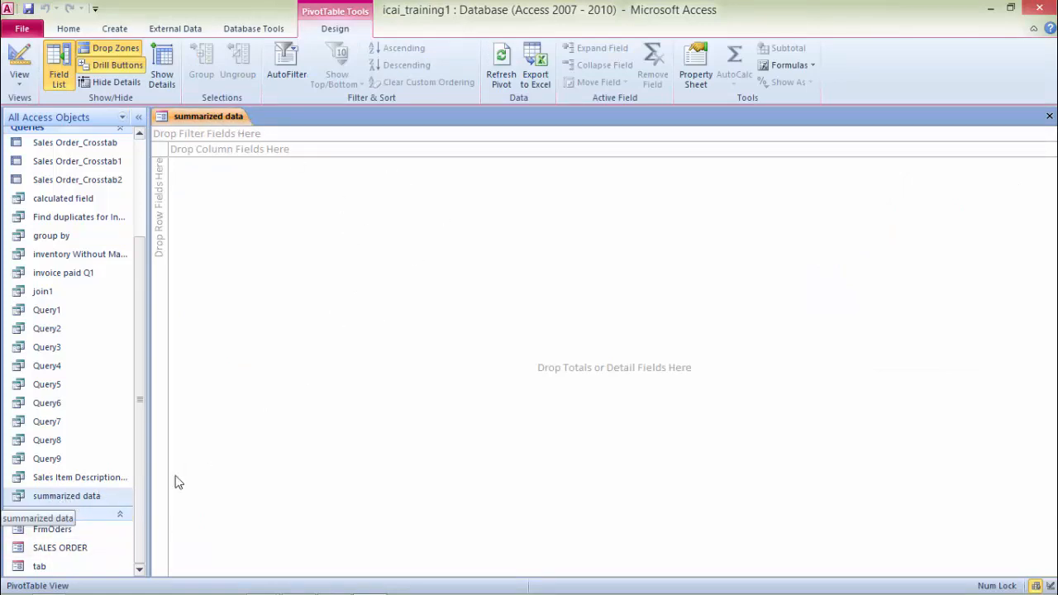
Step: Show the PivotTable field list and add the Years and Quarters of sales date By Month to the row area
left_click(59, 82)
left_click(59, 81)
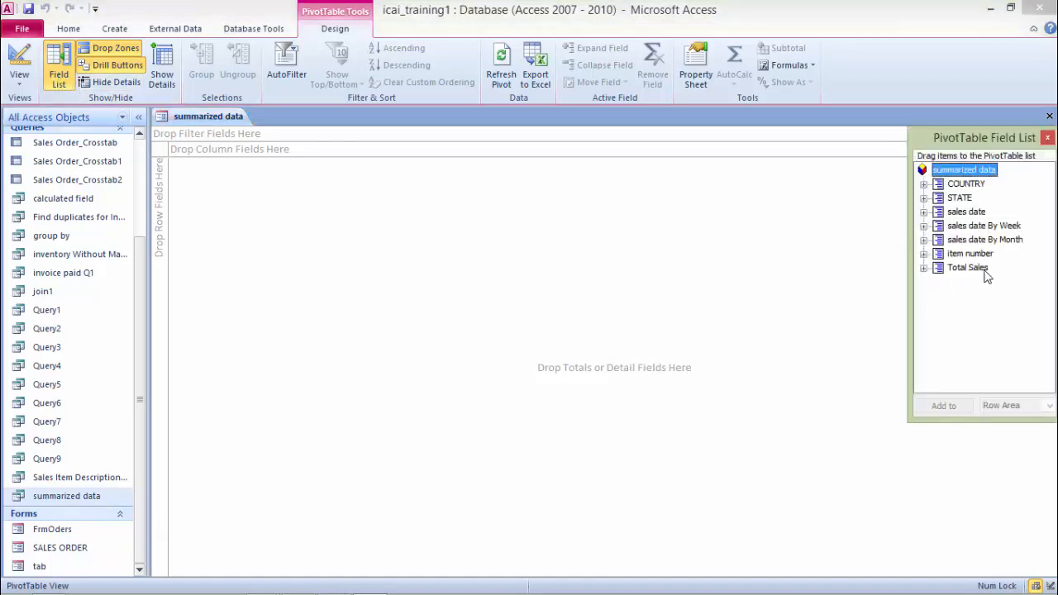
left_click(924, 240)
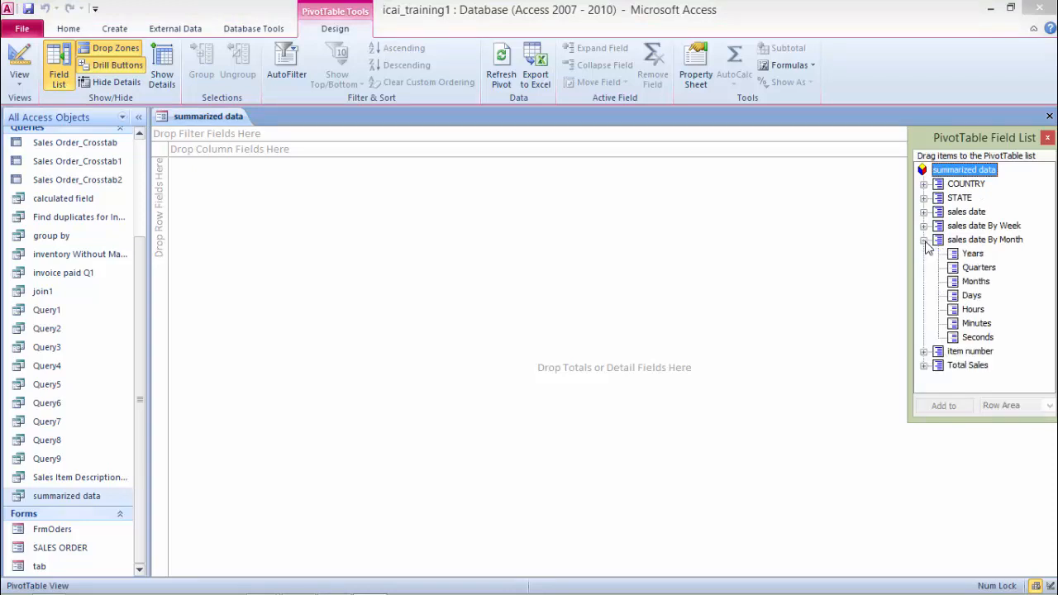
left_click(976, 256)
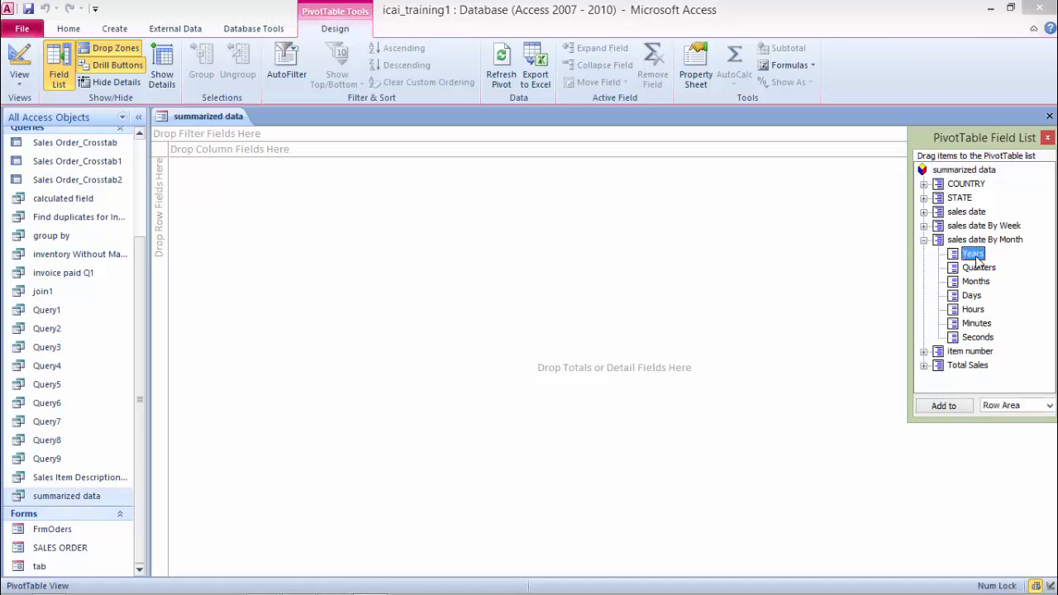
double_click(975, 254)
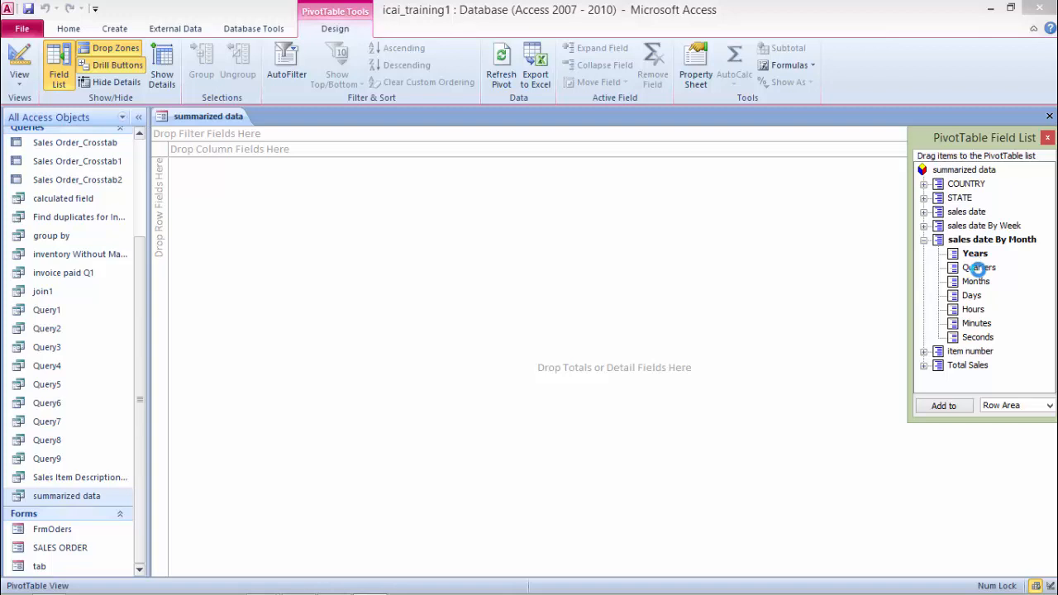
double_click(977, 268)
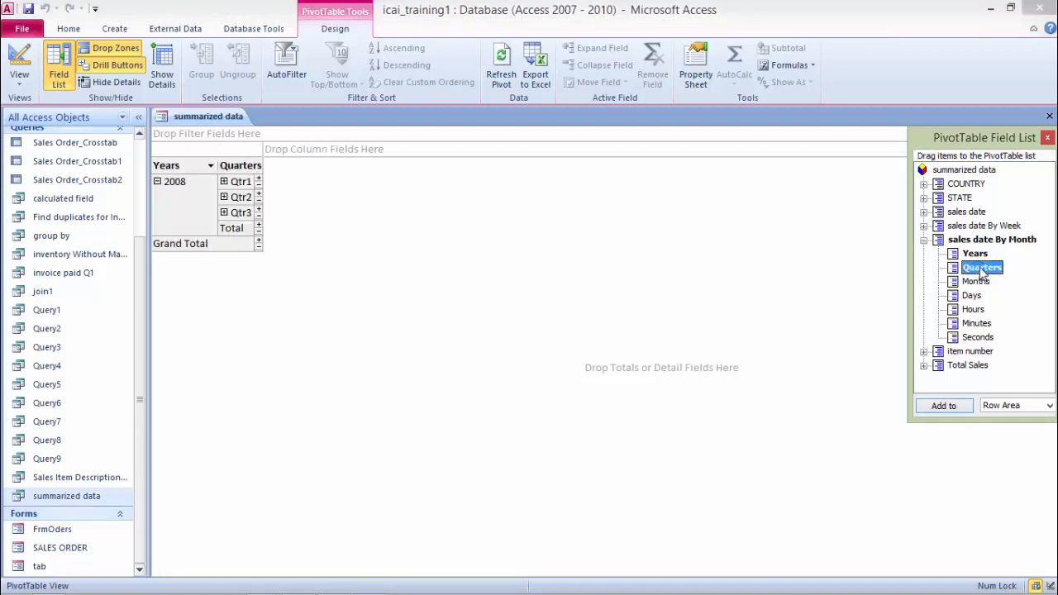
Step: Move the sales date By Month field into the filter area
left_click(980, 242)
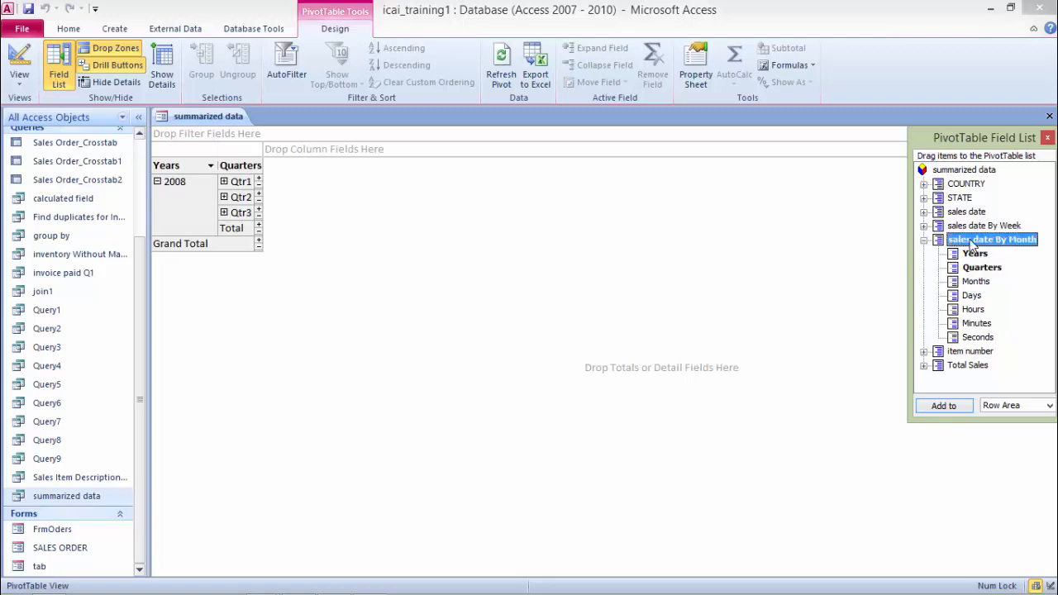
left_click_drag(980, 243, 213, 134)
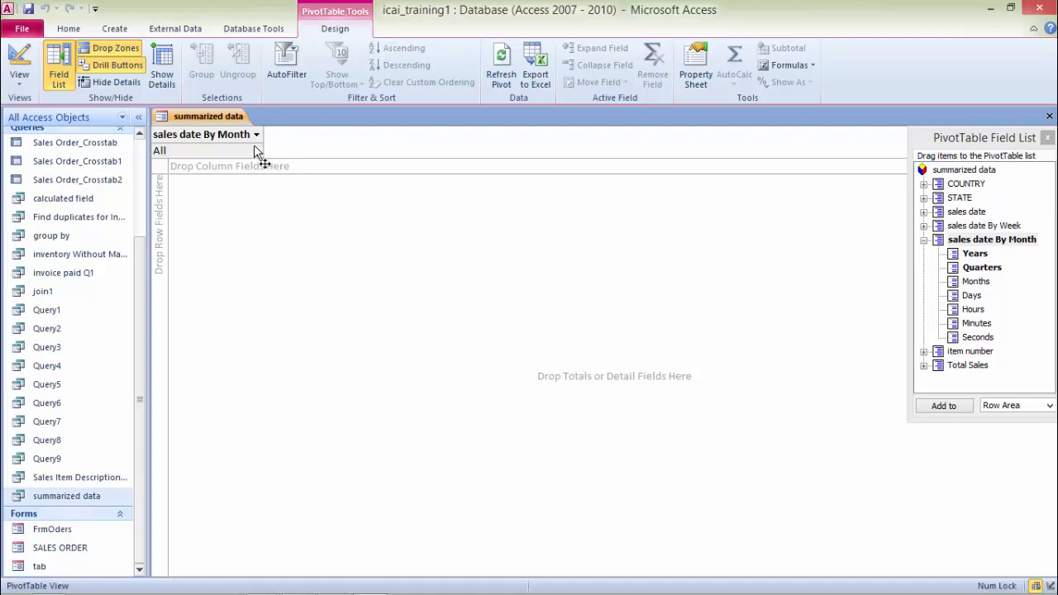
Step: Add item number to the PivotTable's row area and COUNTRY and STATE to its column area
left_click(923, 351)
left_click_drag(969, 351, 170, 236)
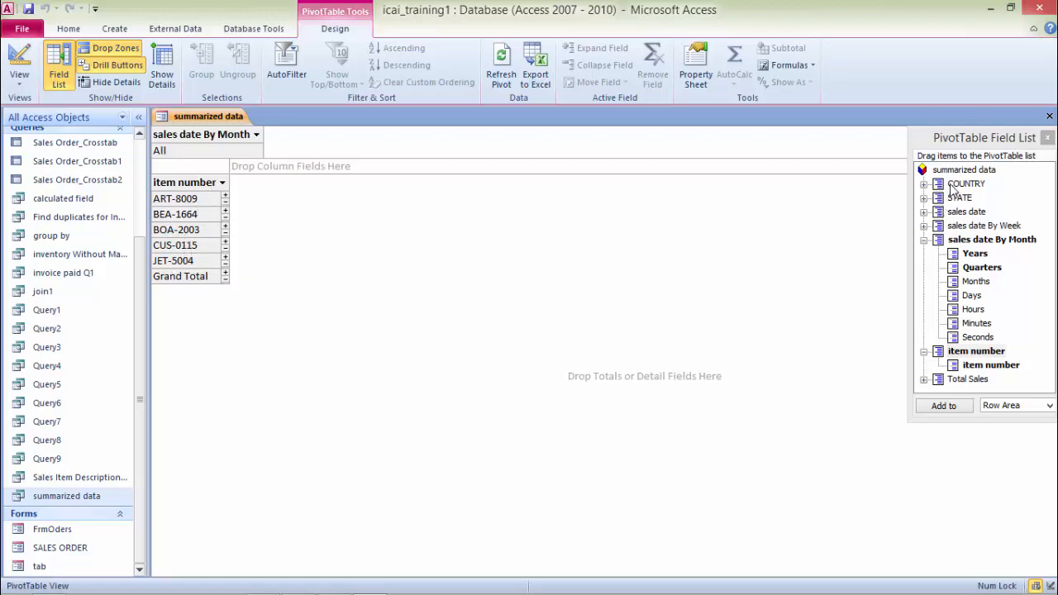
left_click_drag(952, 188, 248, 169)
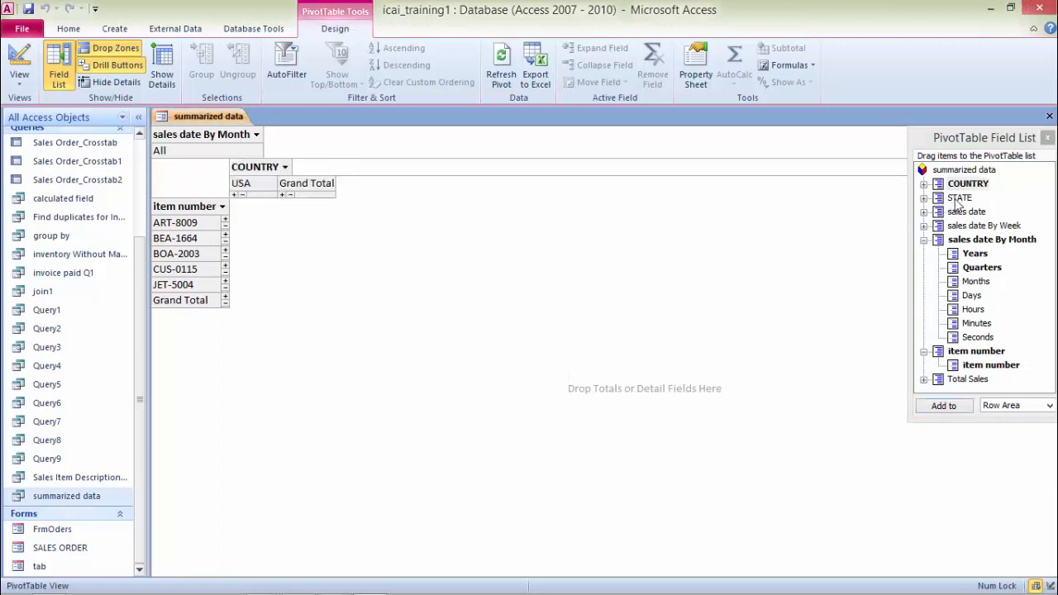
left_click_drag(956, 202, 326, 163)
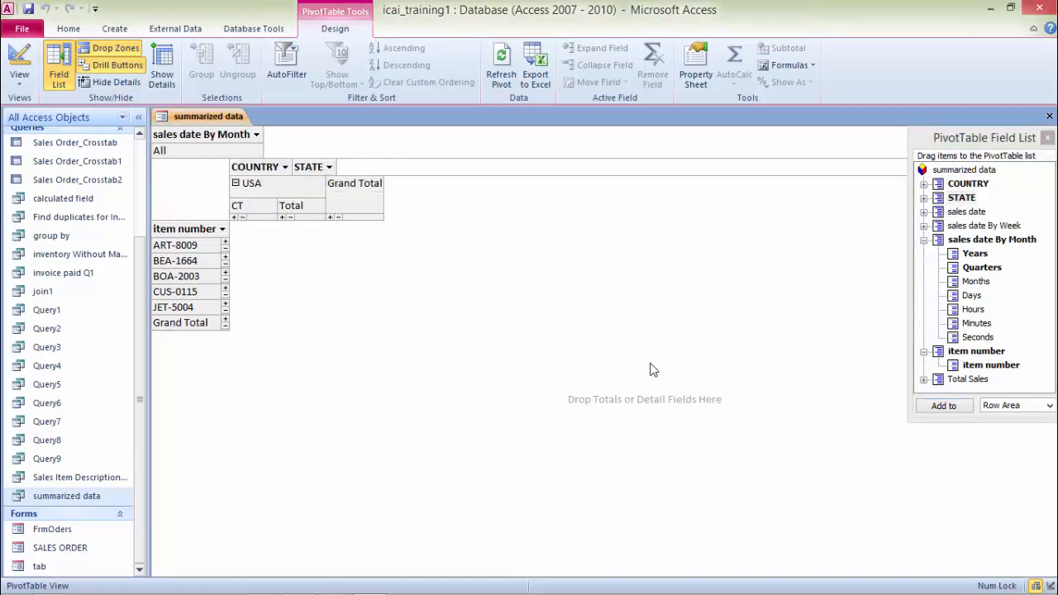
Step: Add the Total Sales field to the PivotTable's totals and detail area
left_click(969, 380)
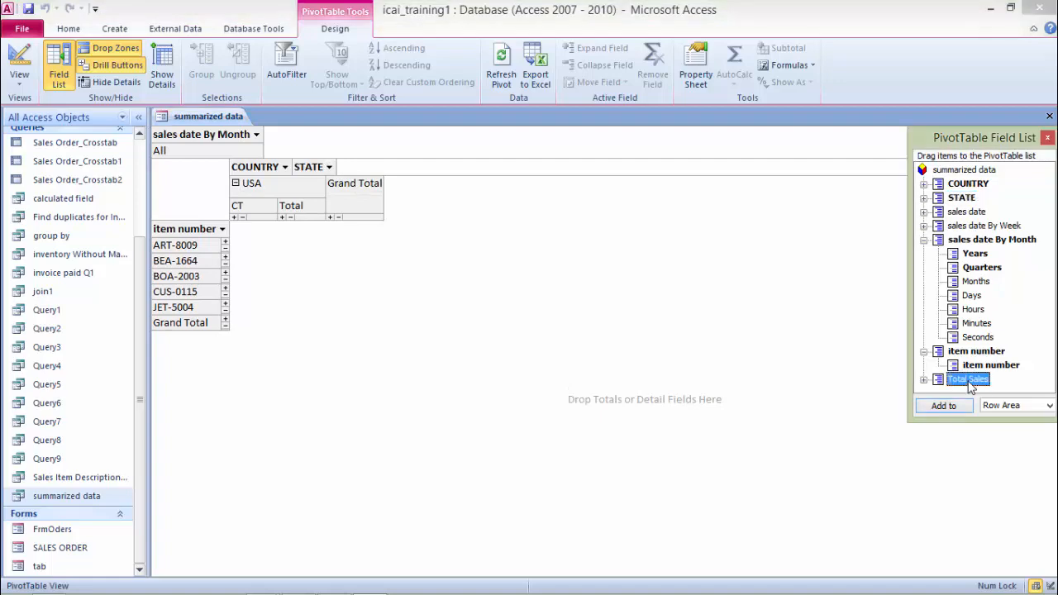
left_click_drag(968, 380, 339, 241)
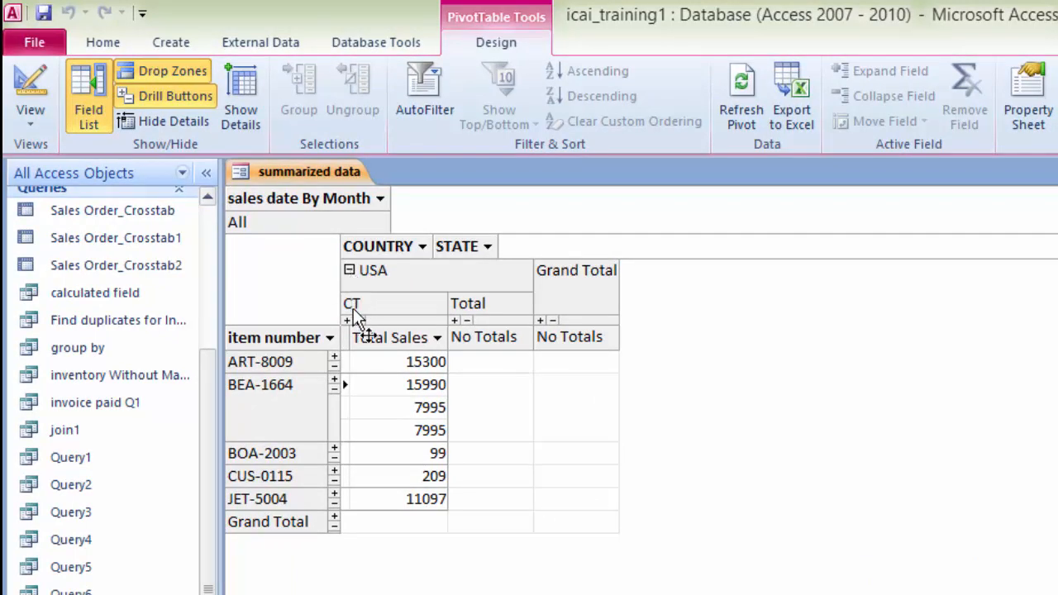
Step: Filter the sales date By Month field to show only Qtr2 of 2008
left_click(379, 200)
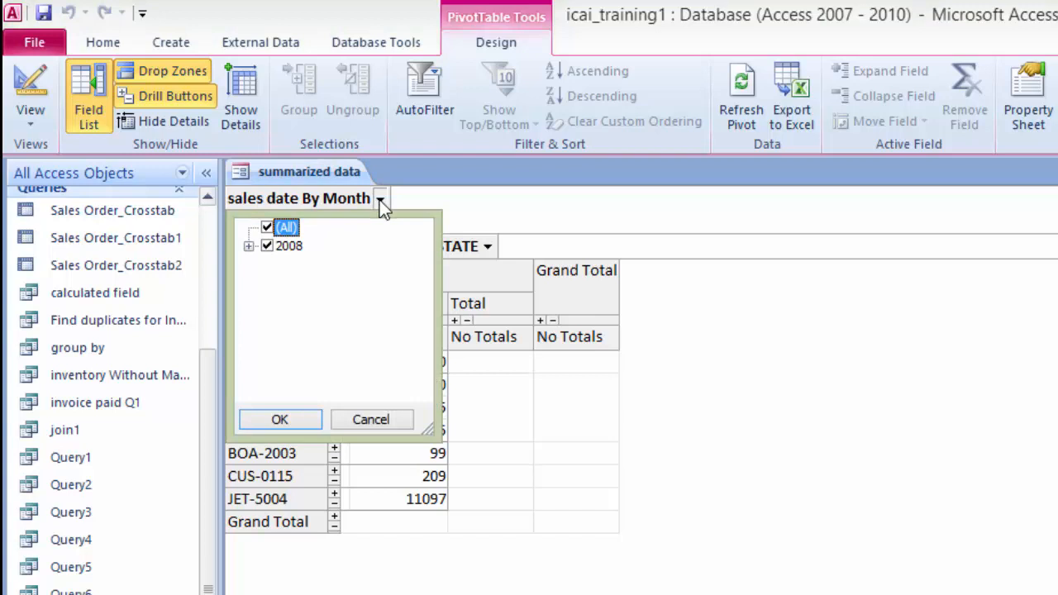
left_click(249, 246)
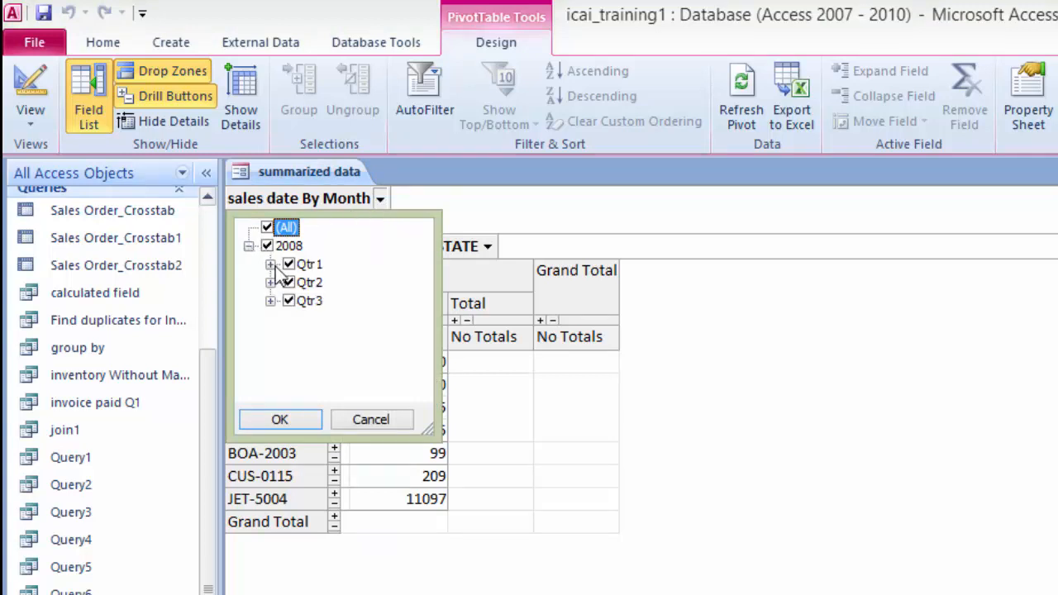
left_click(270, 265)
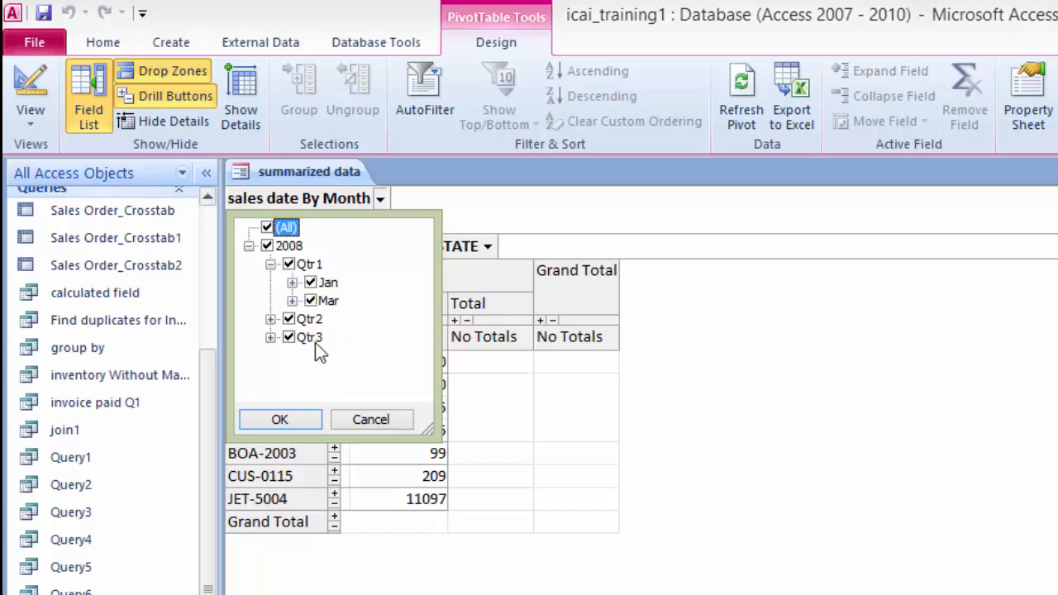
left_click(288, 264)
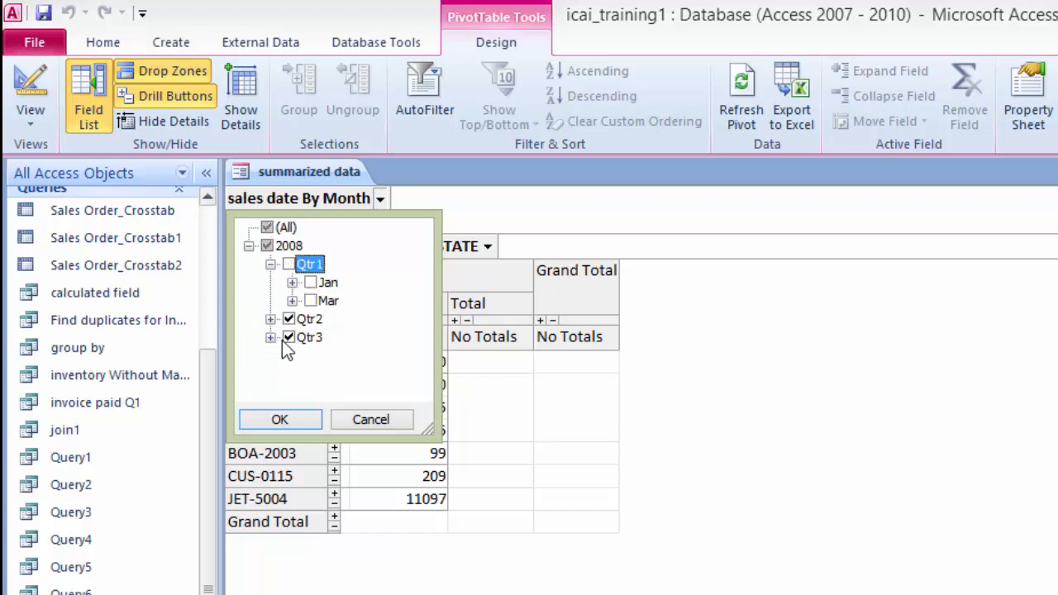
left_click(287, 337)
left_click(279, 420)
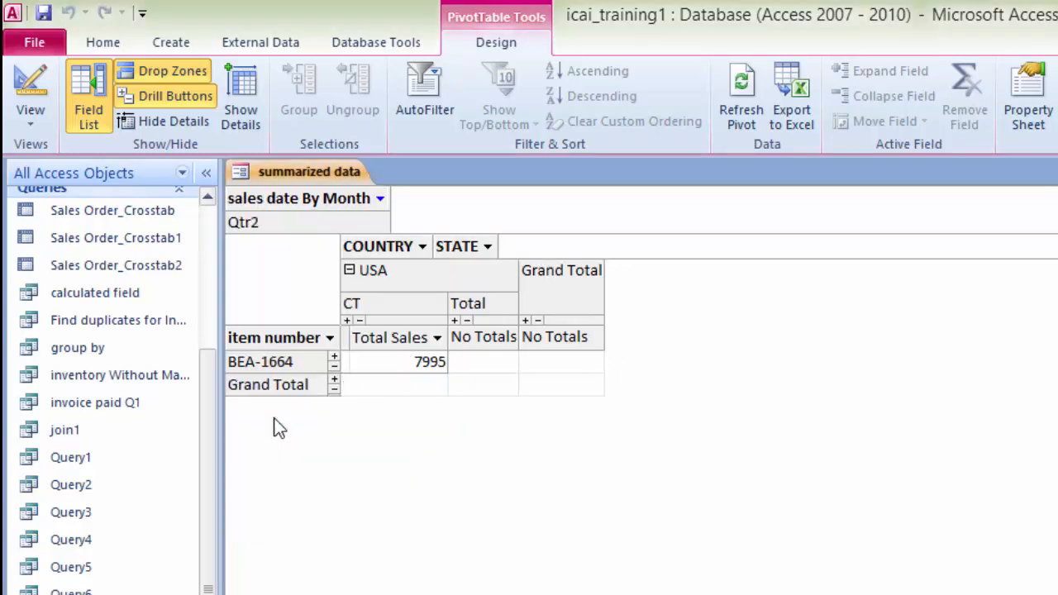
Step: Change the sales date By Month filter to show only Qtr1 of 2008
left_click(380, 198)
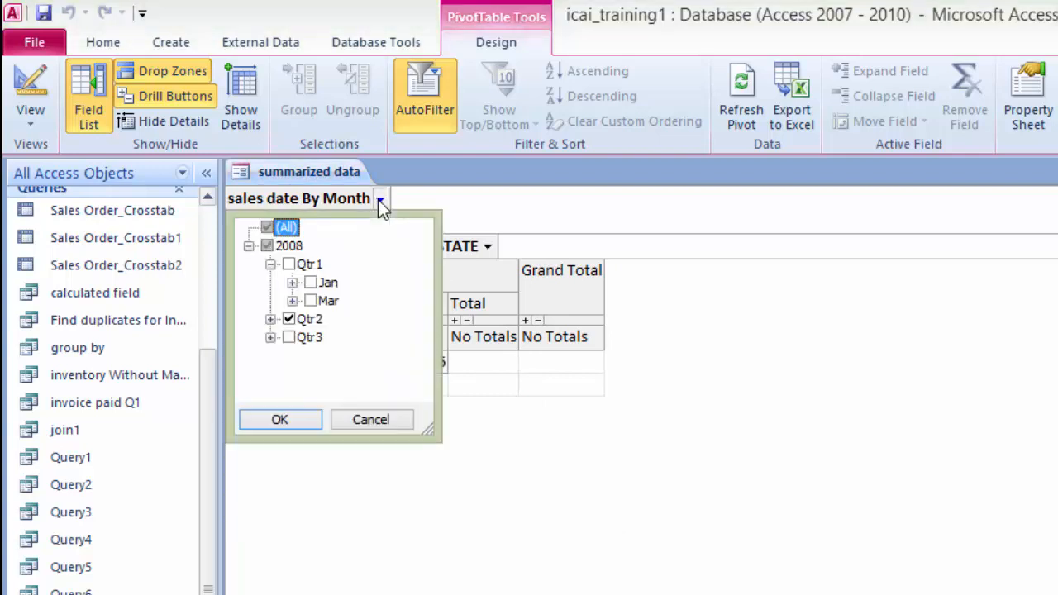
left_click(288, 264)
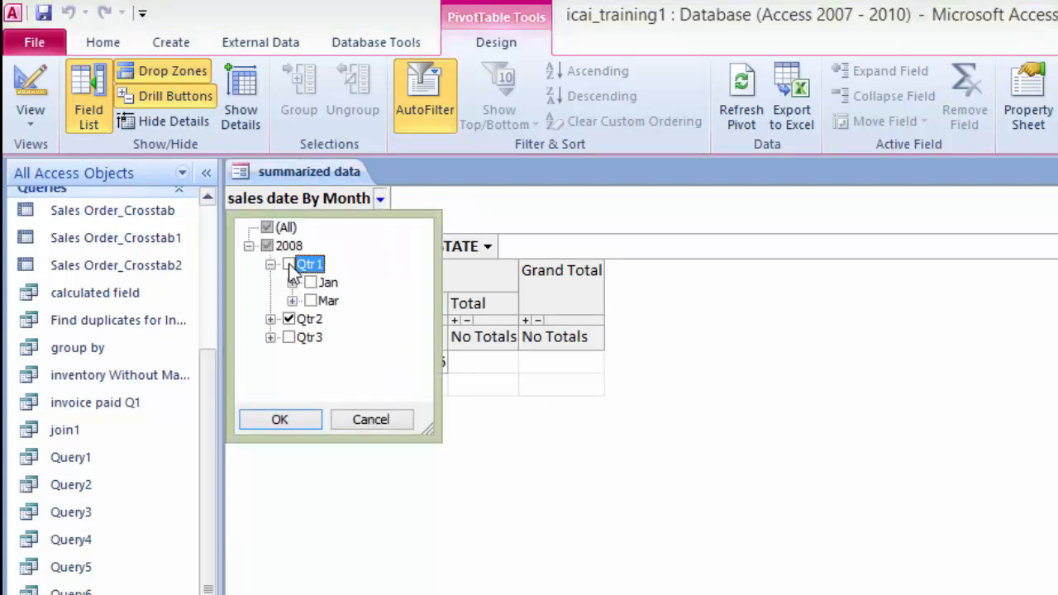
left_click(289, 319)
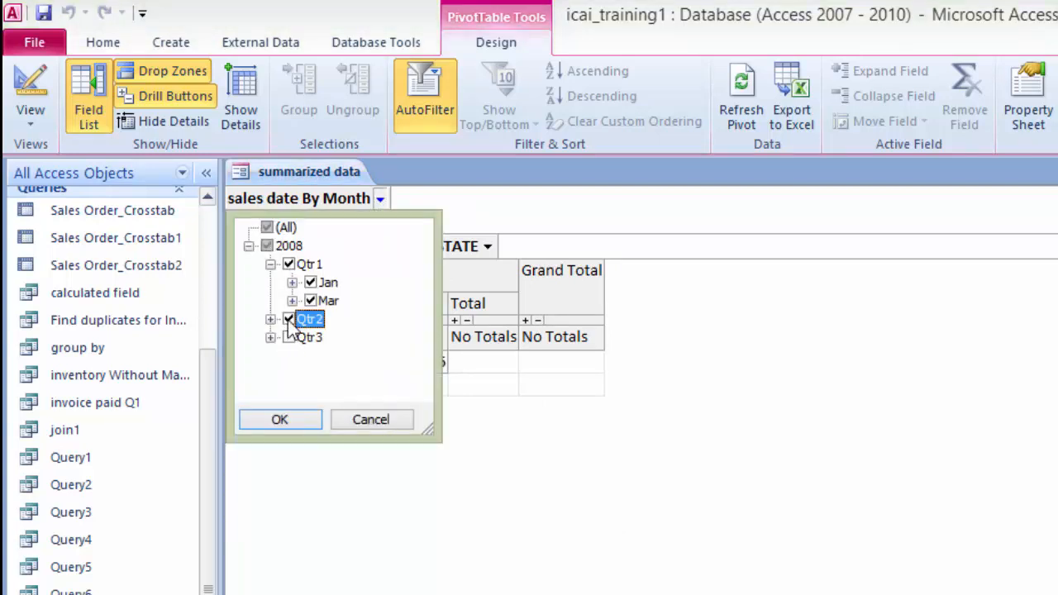
left_click(291, 415)
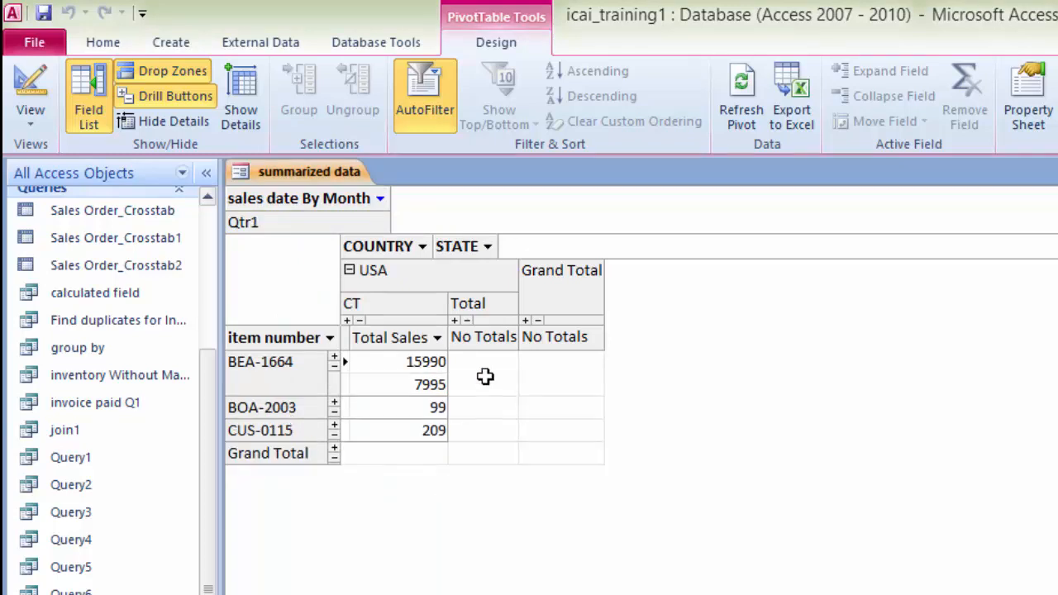
Step: Include all quarters again in the sales date By Month filter
left_click(379, 200)
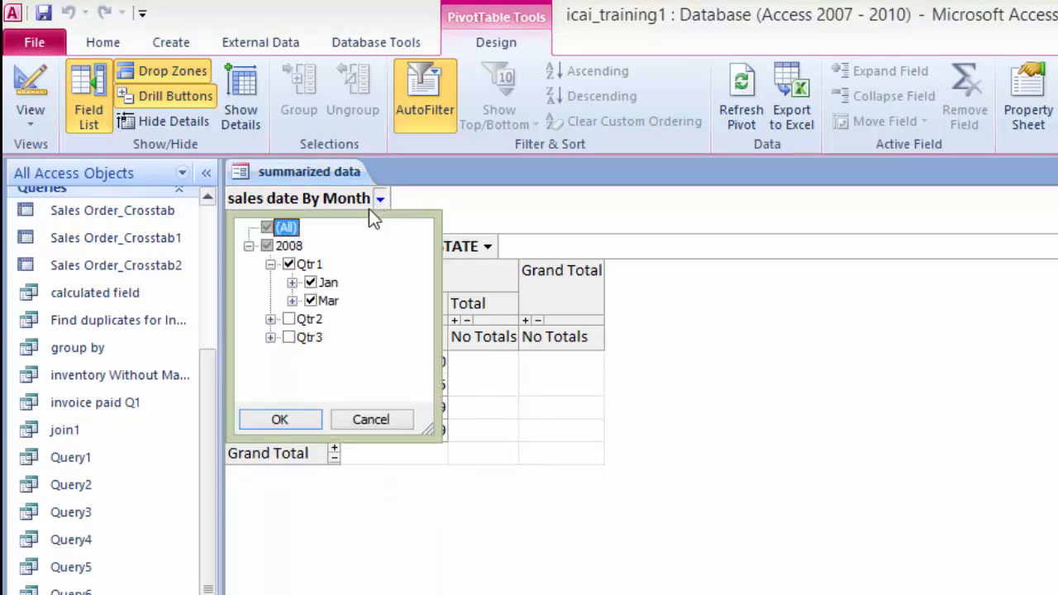
left_click(288, 319)
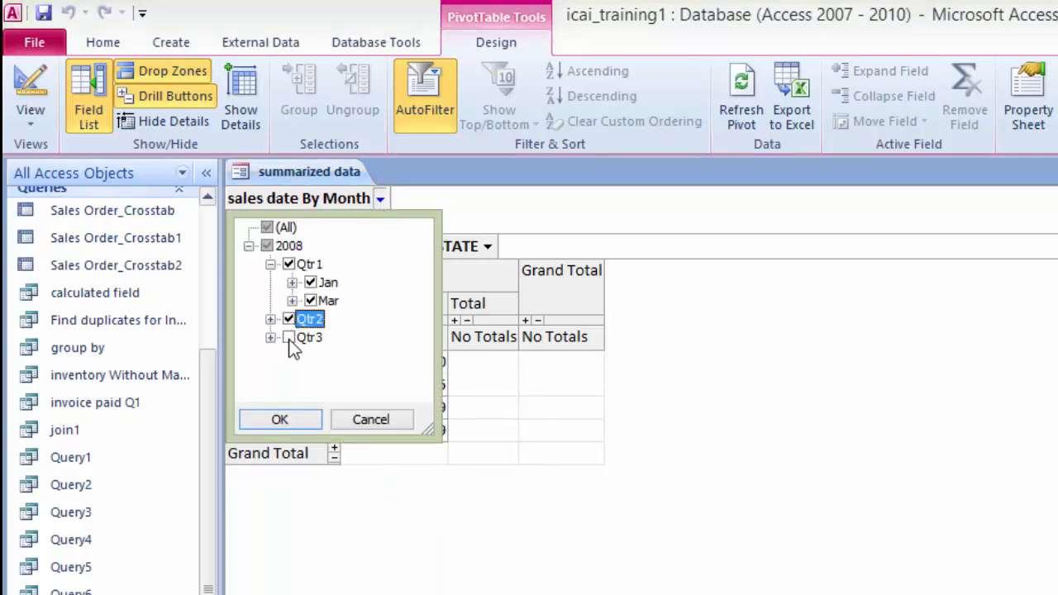
left_click(288, 337)
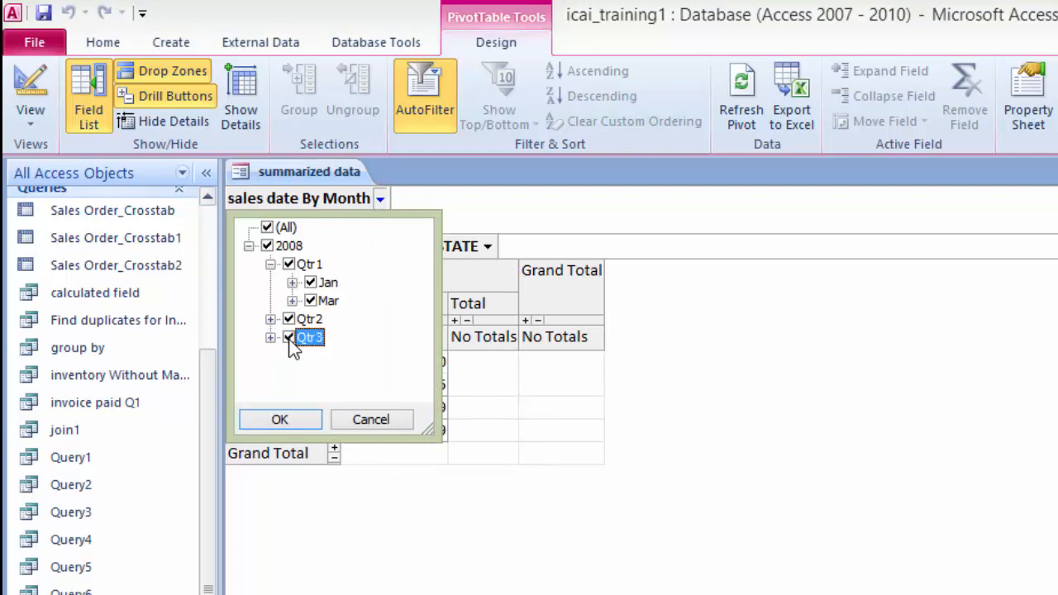
left_click(280, 420)
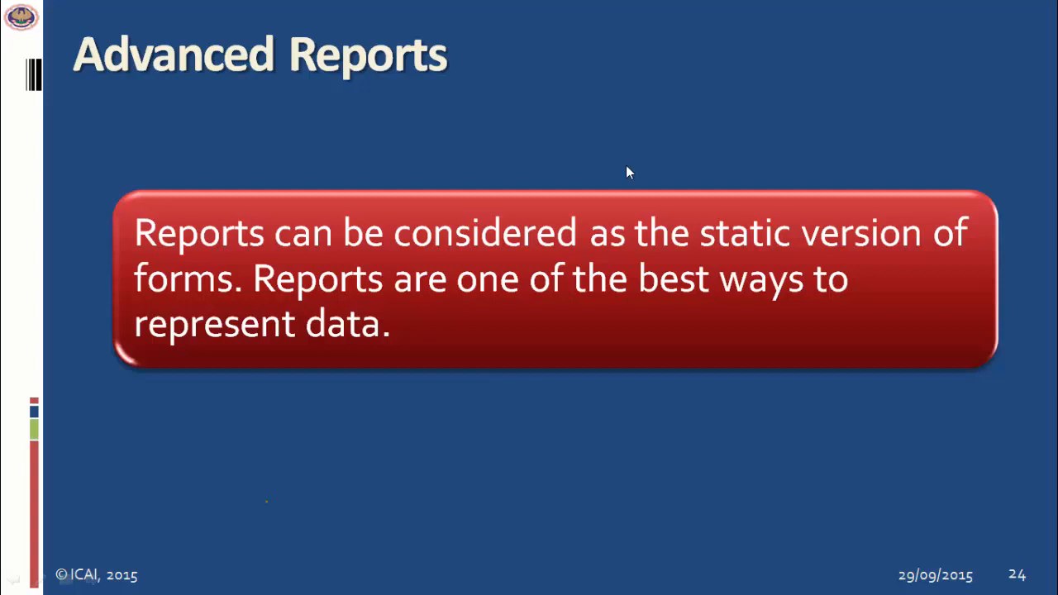
key("Right")
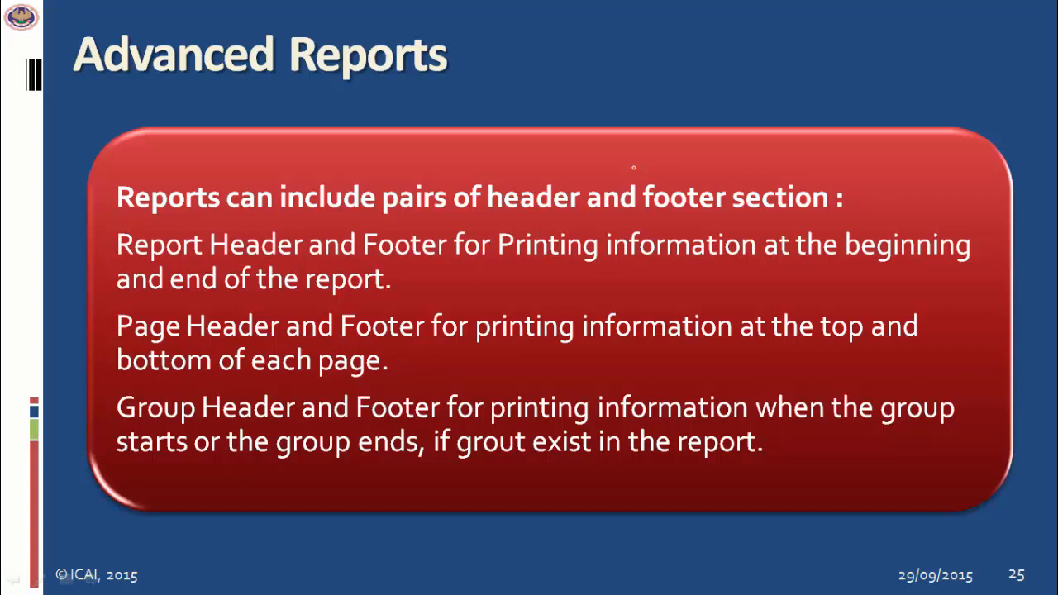
key("Right")
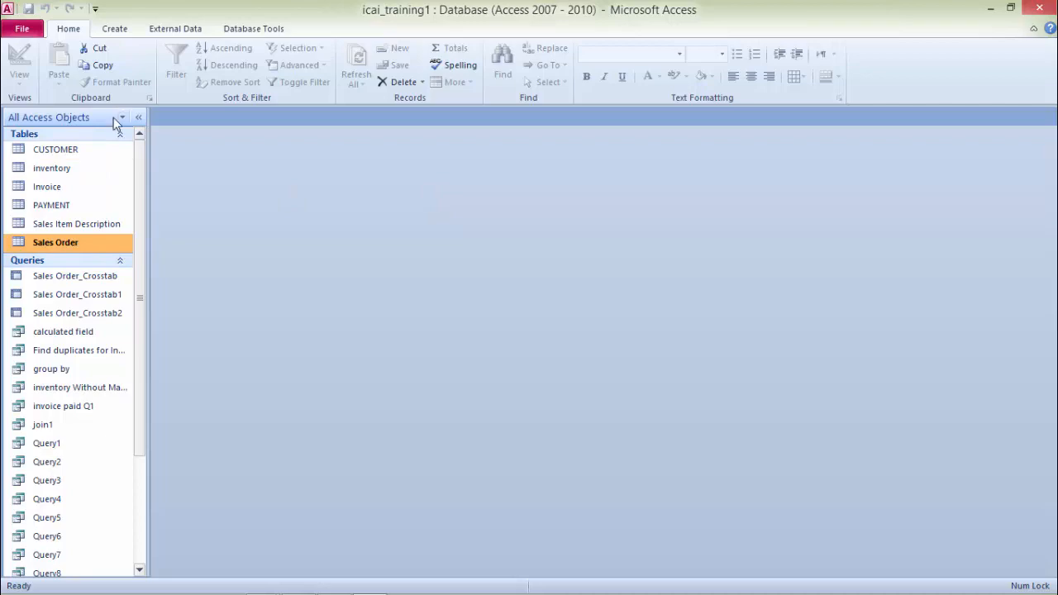
Step: Create a basic report from the CUSTOMER table
left_click(65, 154)
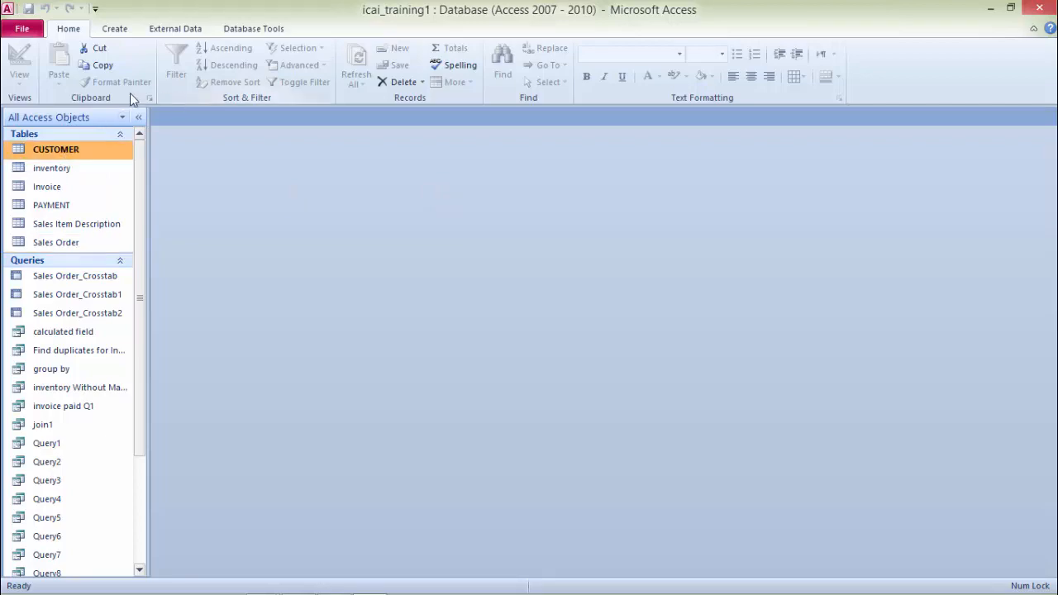
left_click(115, 29)
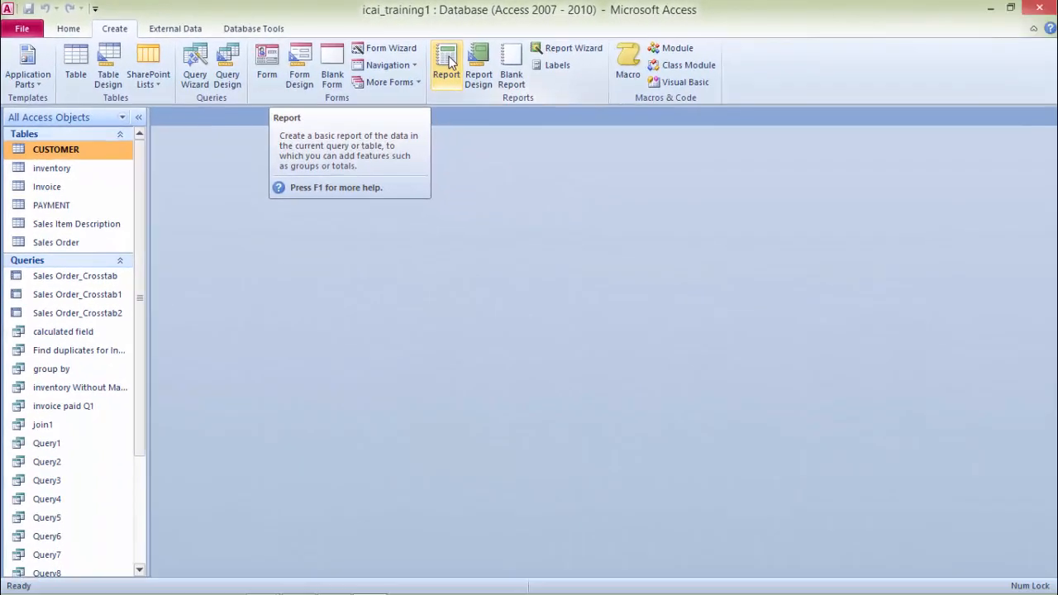
left_click(784, 98)
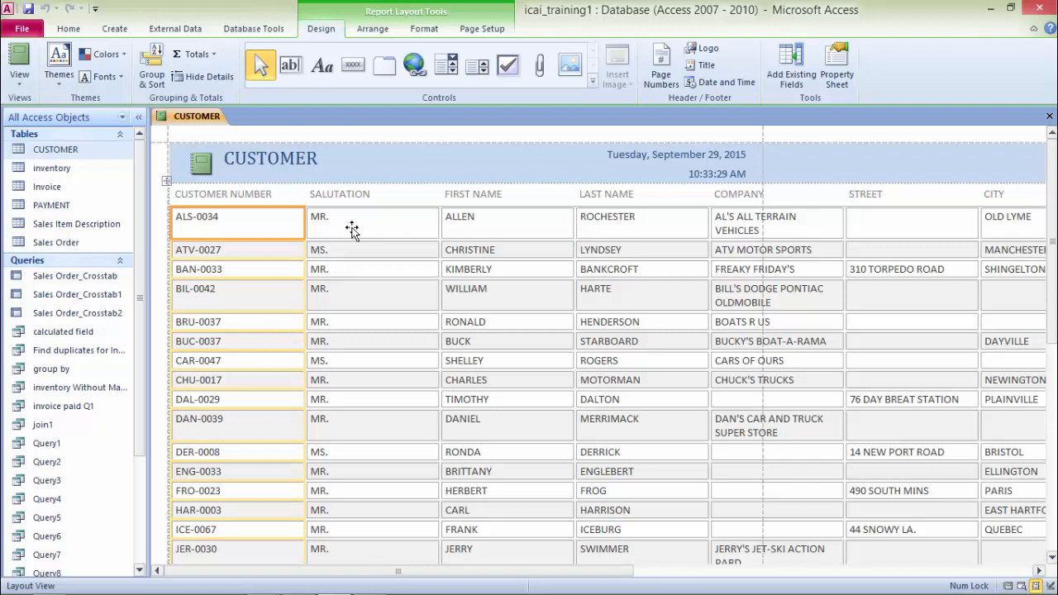
Step: Open the CUSTOMER report in Design View and narrow the CUSTOMER NUMBER column
right_click(202, 122)
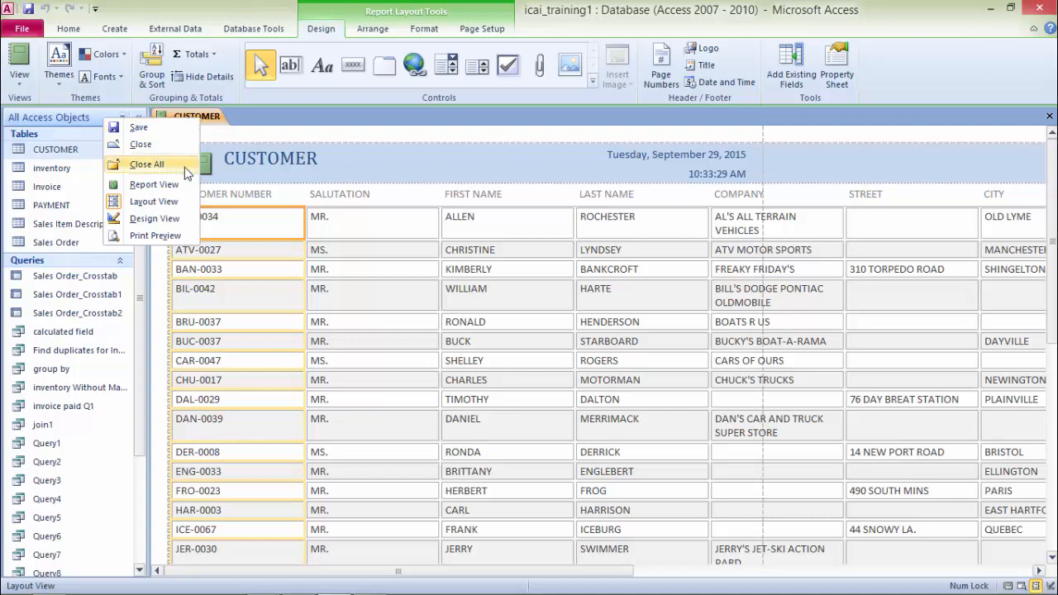
left_click(168, 220)
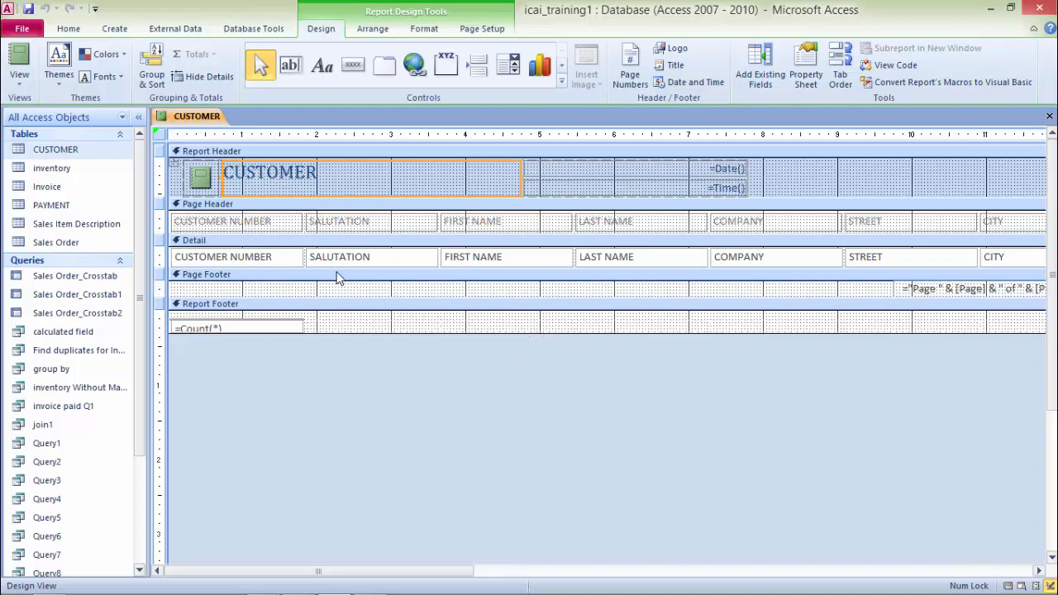
left_click(294, 229)
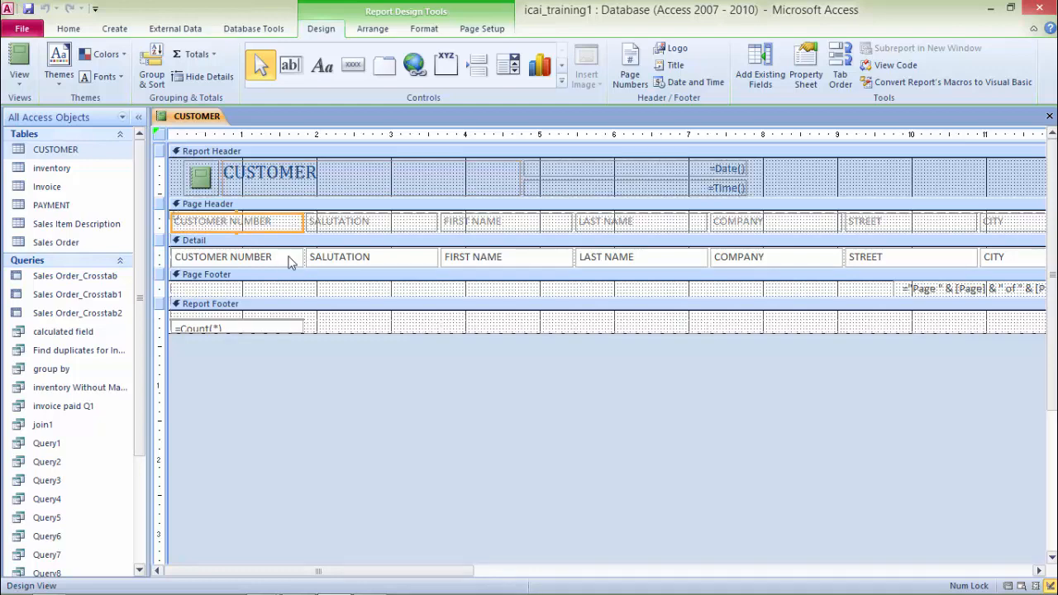
left_click(288, 260, "shift")
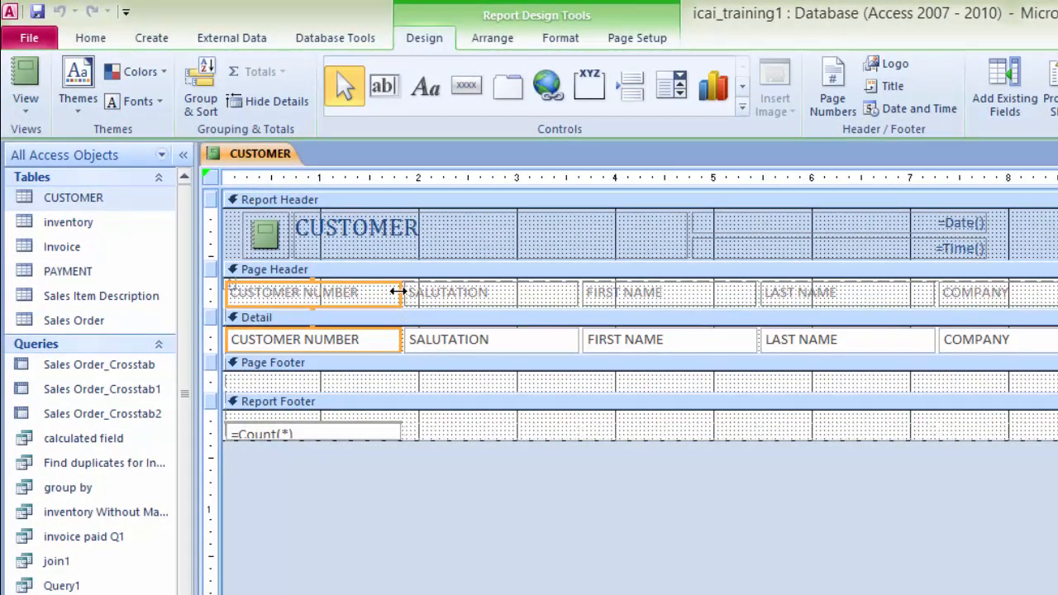
left_click_drag(395, 292, 318, 295)
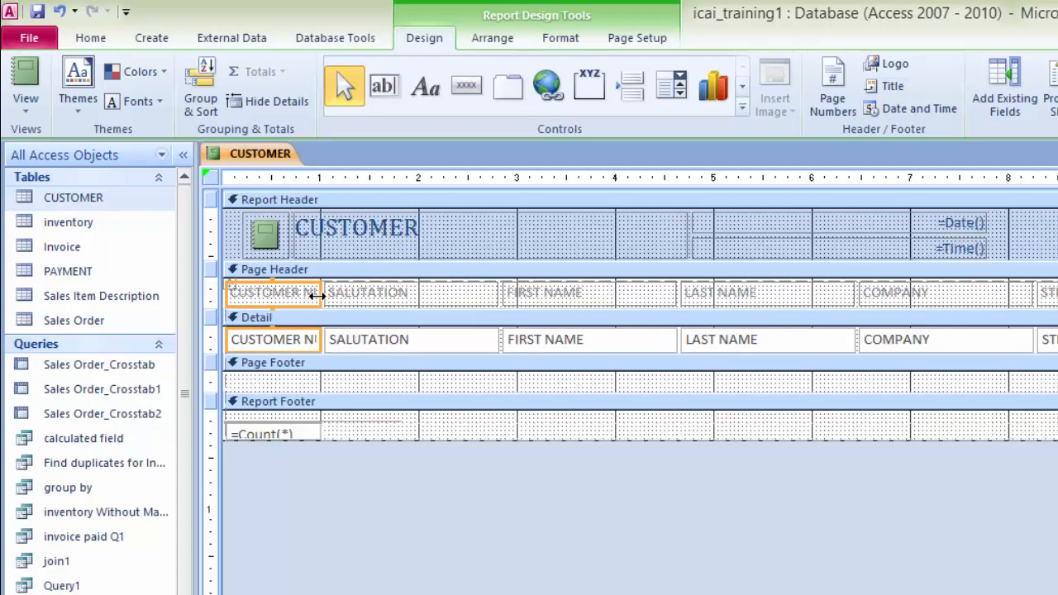
Step: Narrow the SALUTATION label and field column in the report
left_click(434, 296)
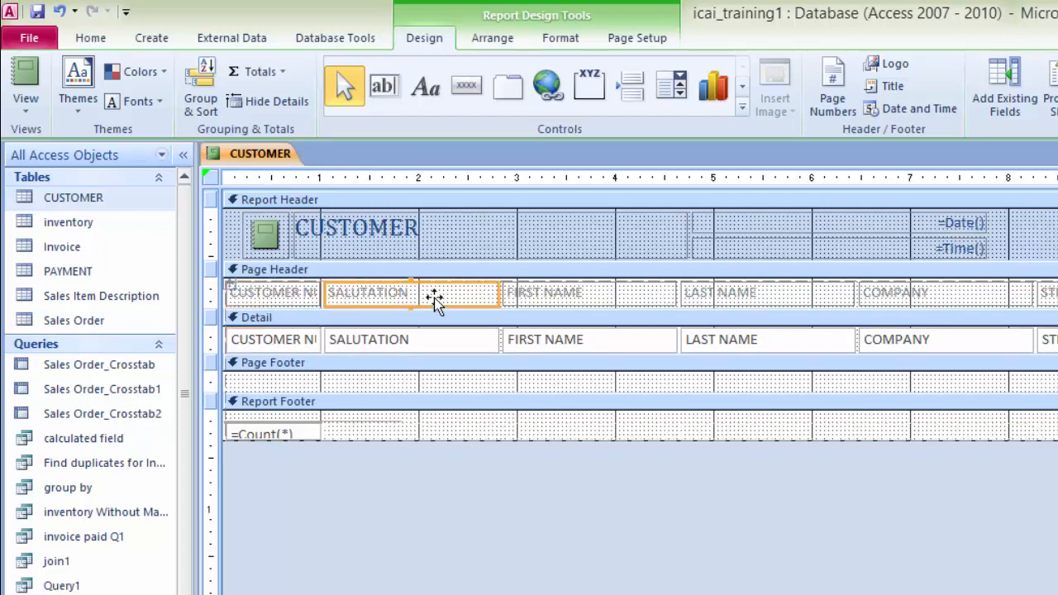
left_click(431, 350, "shift")
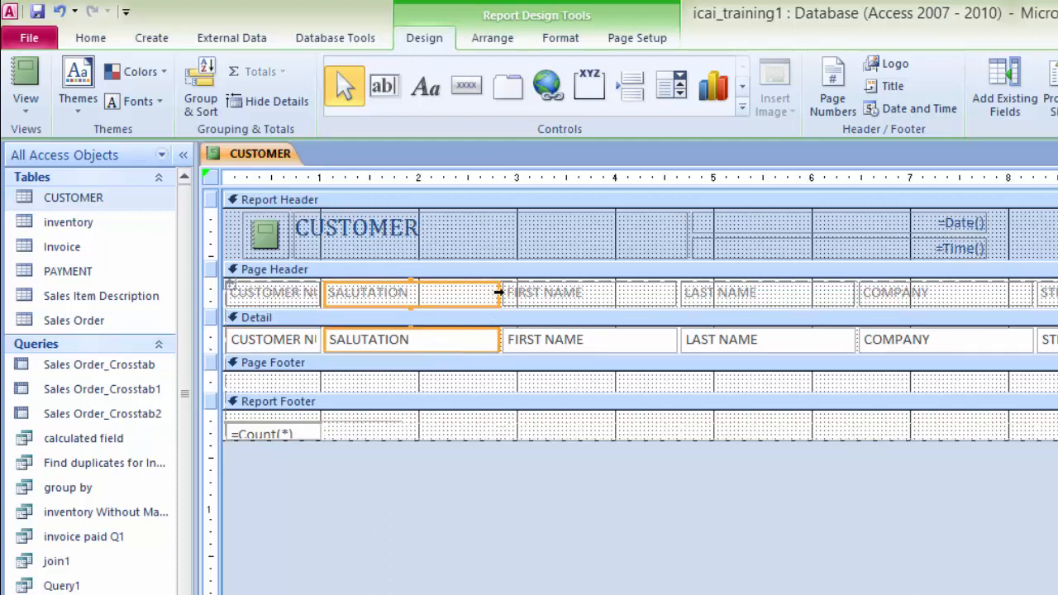
left_click_drag(488, 293, 373, 302)
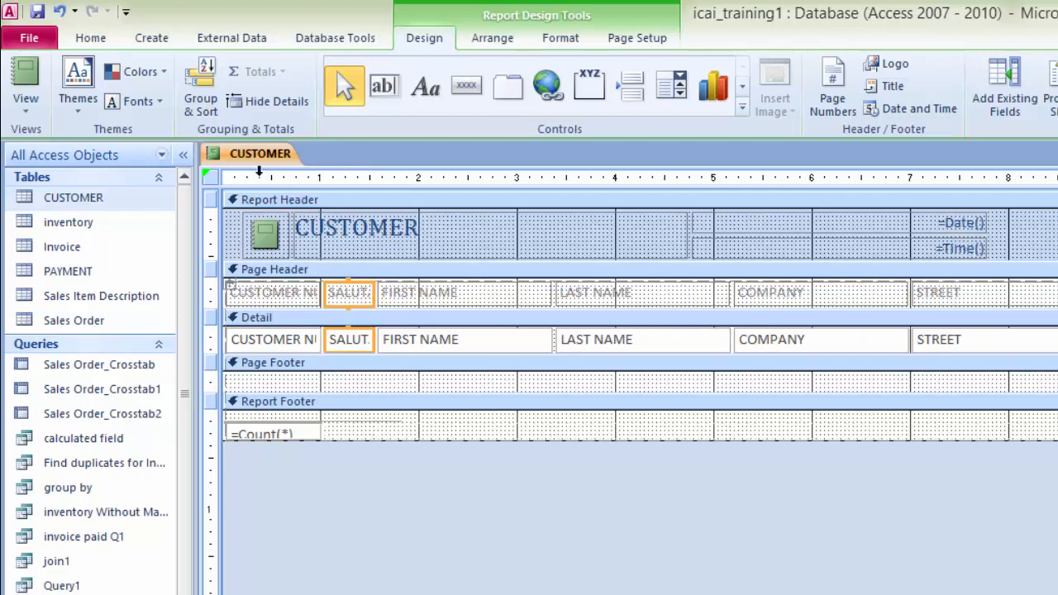
Step: Switch the CUSTOMER report to Report View
right_click(258, 160)
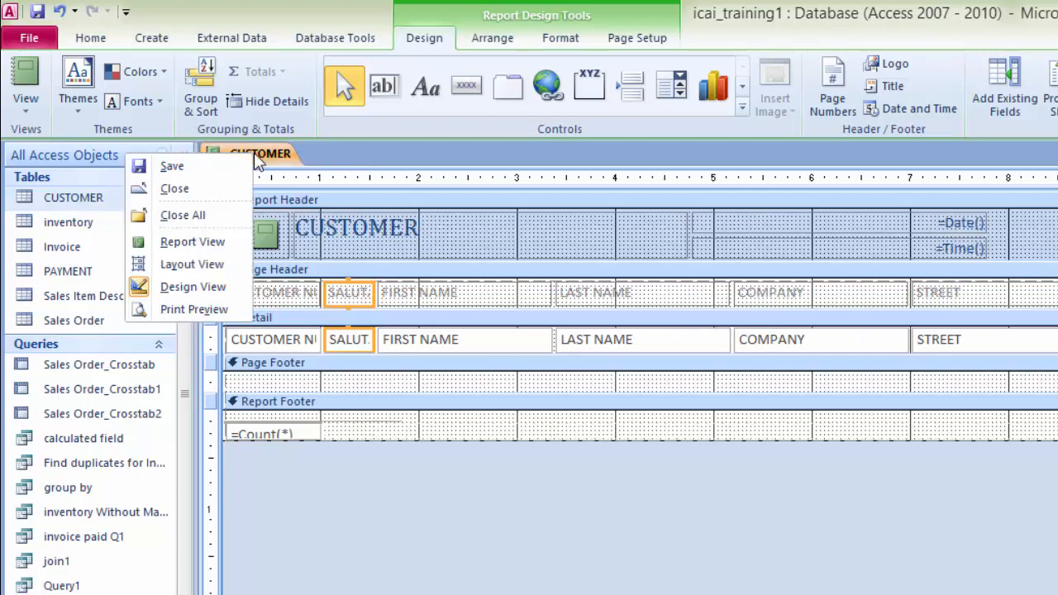
left_click(192, 246)
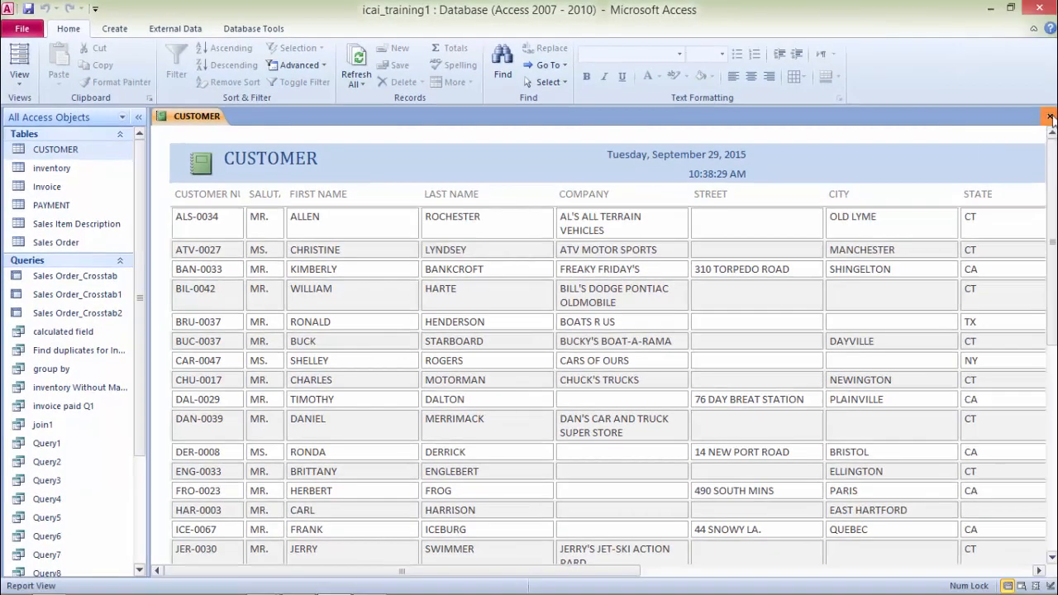
Step: Close the CUSTOMER report, saving its design changes
left_click(1049, 117)
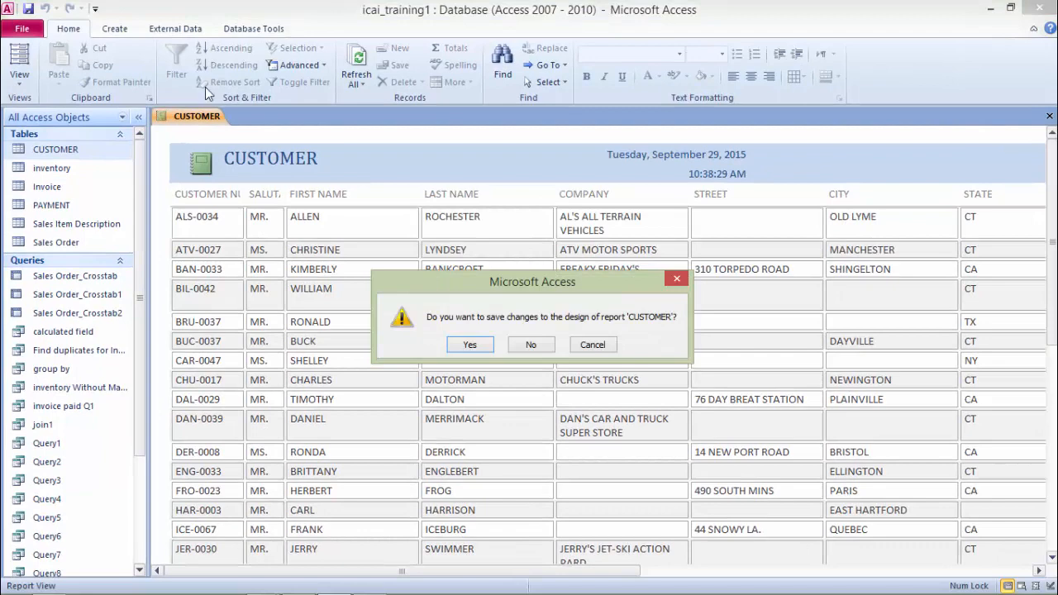
left_click(472, 346)
left_click(530, 241)
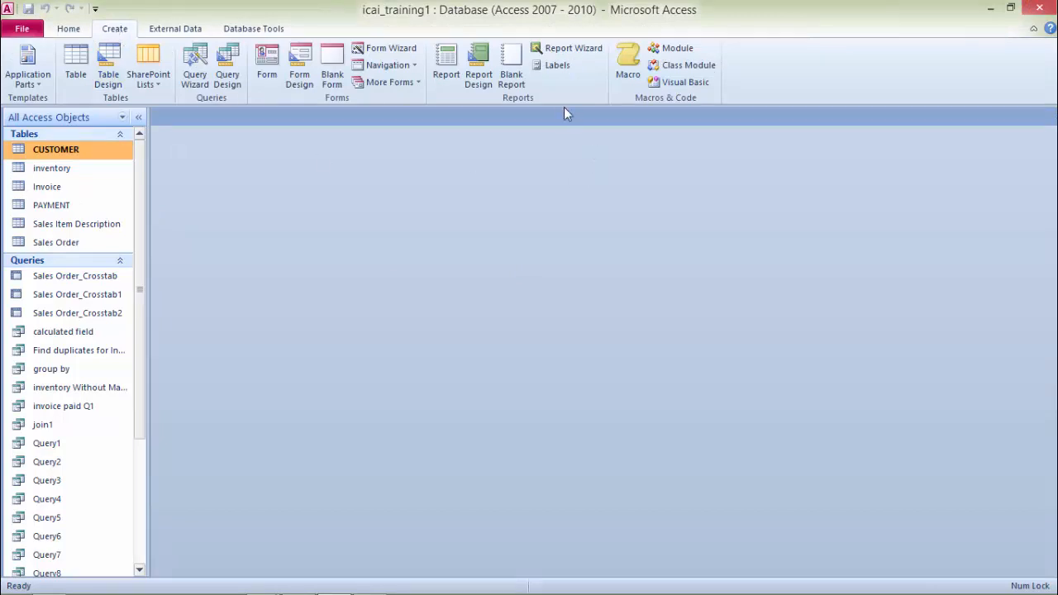
Step: Create a new blank report in Design View and list the CUSTOMER table's fields
left_click(486, 67)
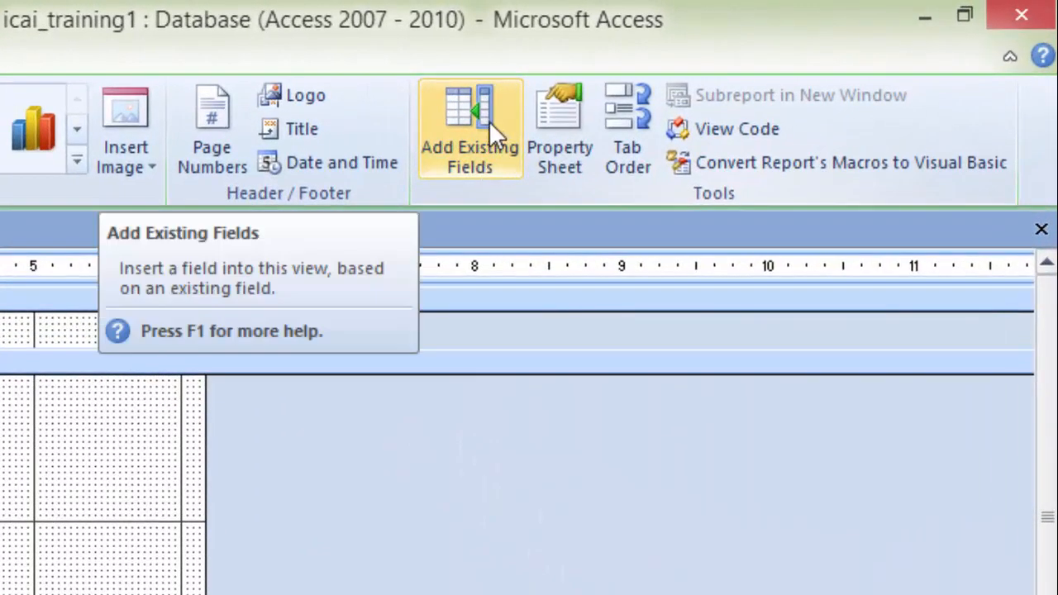
left_click(488, 121)
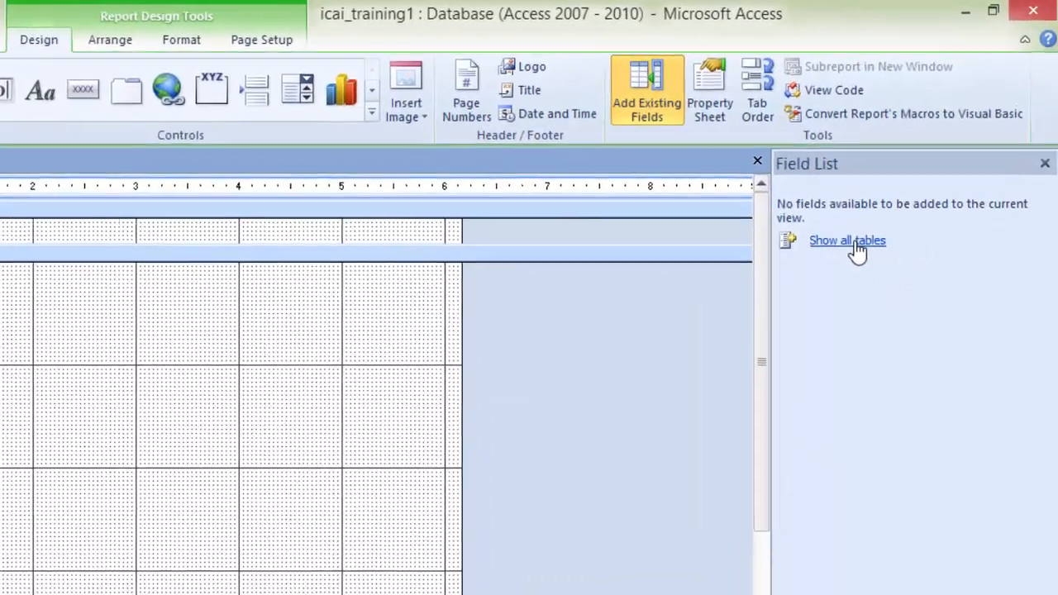
left_click(911, 180)
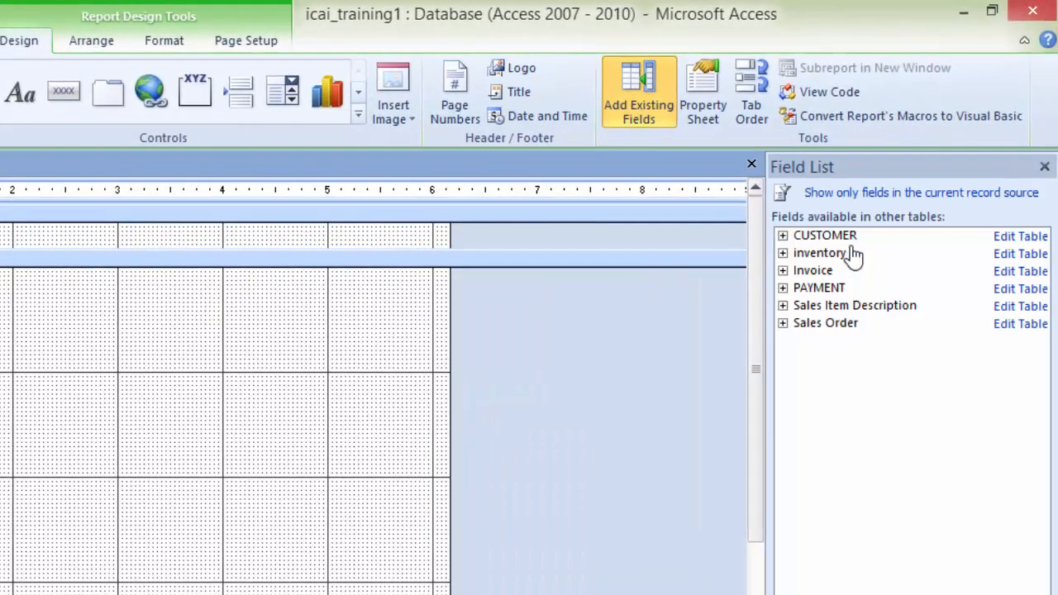
left_click(783, 237)
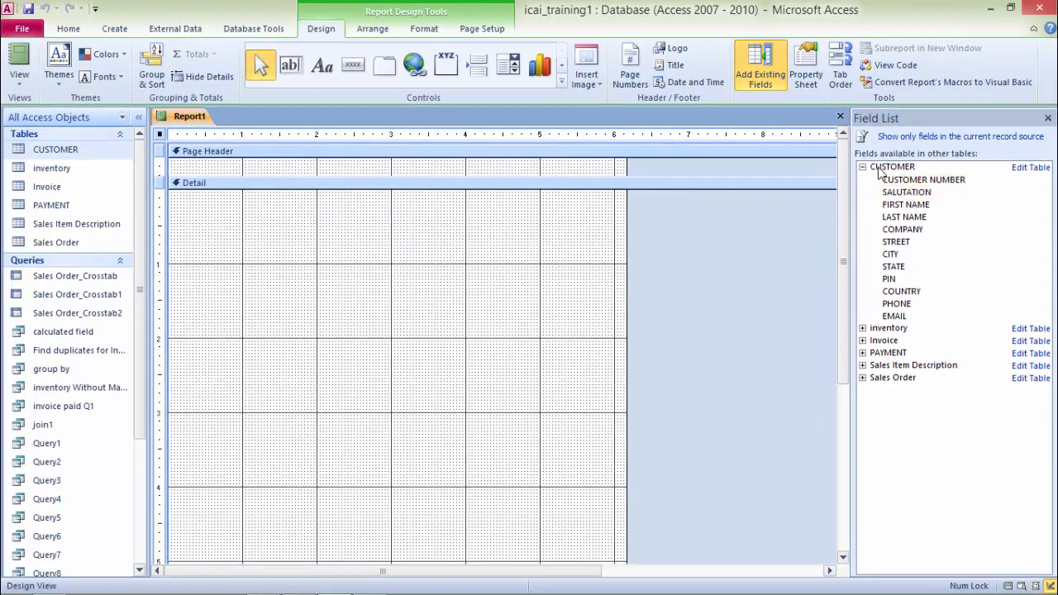
Step: Add every CUSTOMER field, from CUSTOMER NUMBER to EMAIL, to the report's Detail section
double_click(922, 181)
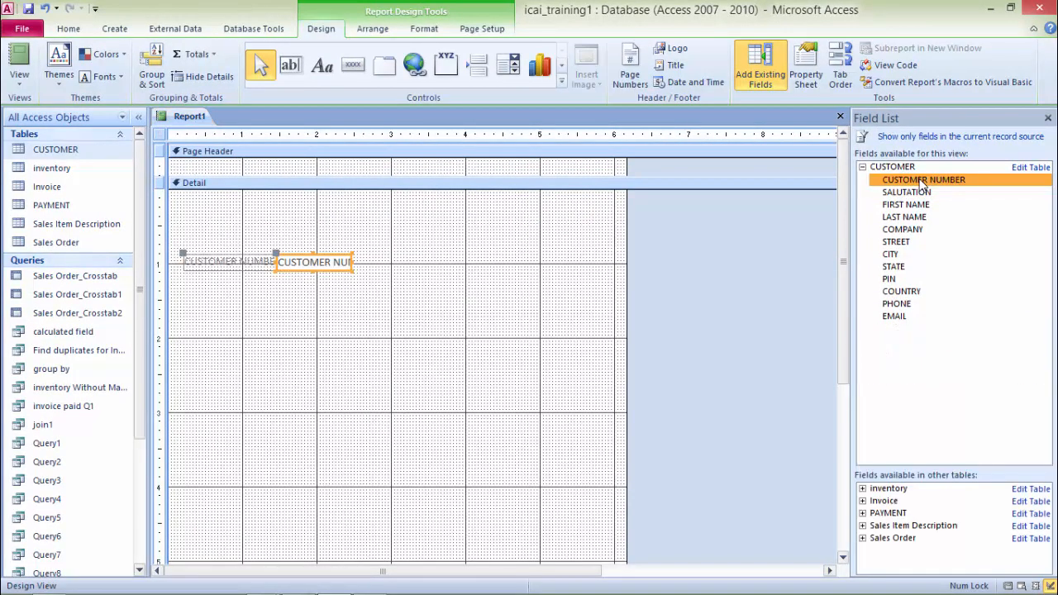
double_click(906, 195)
left_click(908, 205)
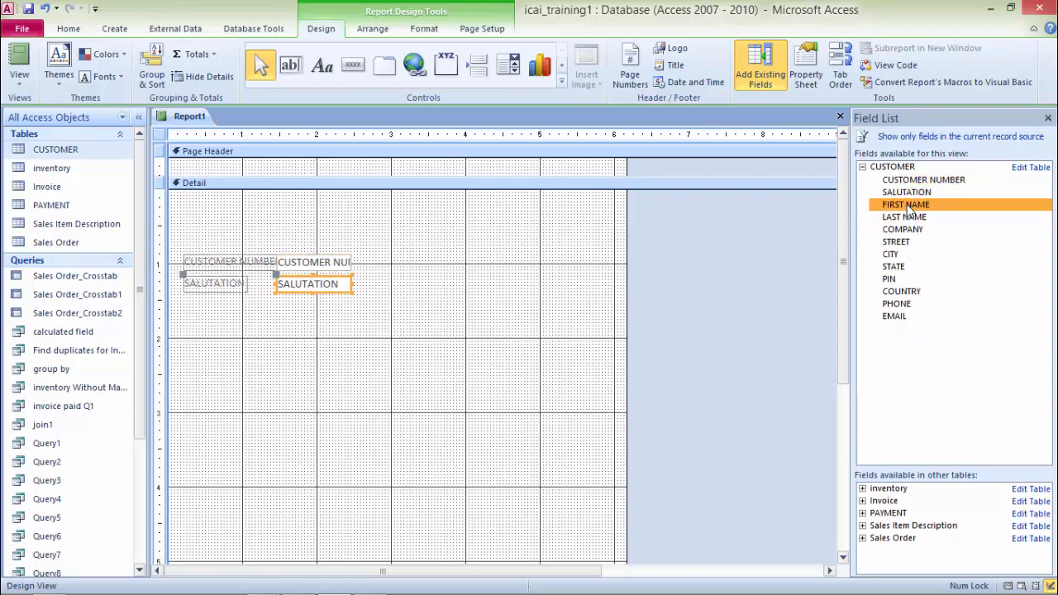
double_click(907, 207)
double_click(904, 218)
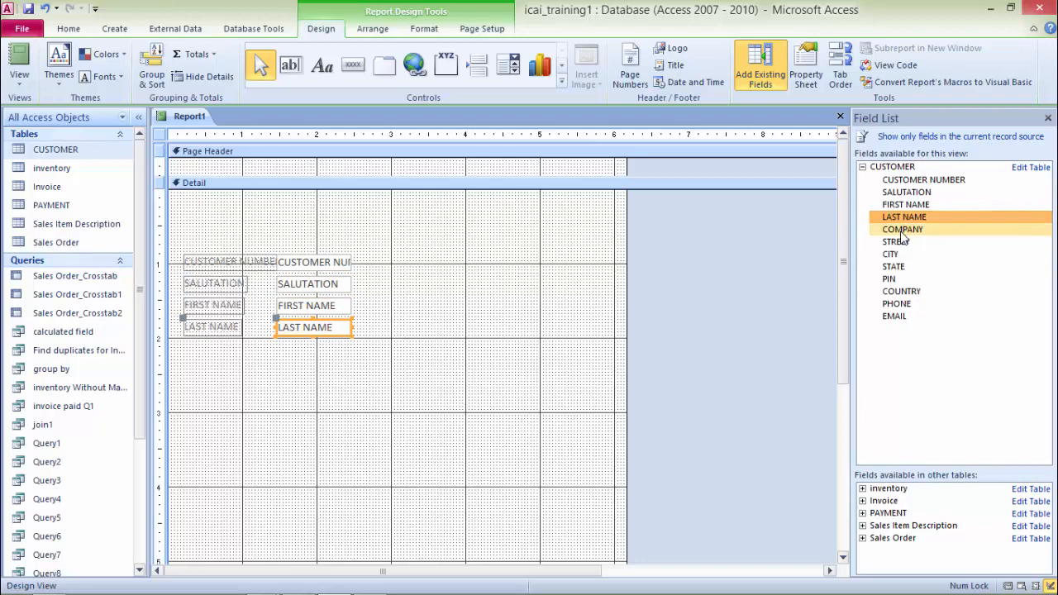
double_click(900, 230)
double_click(896, 243)
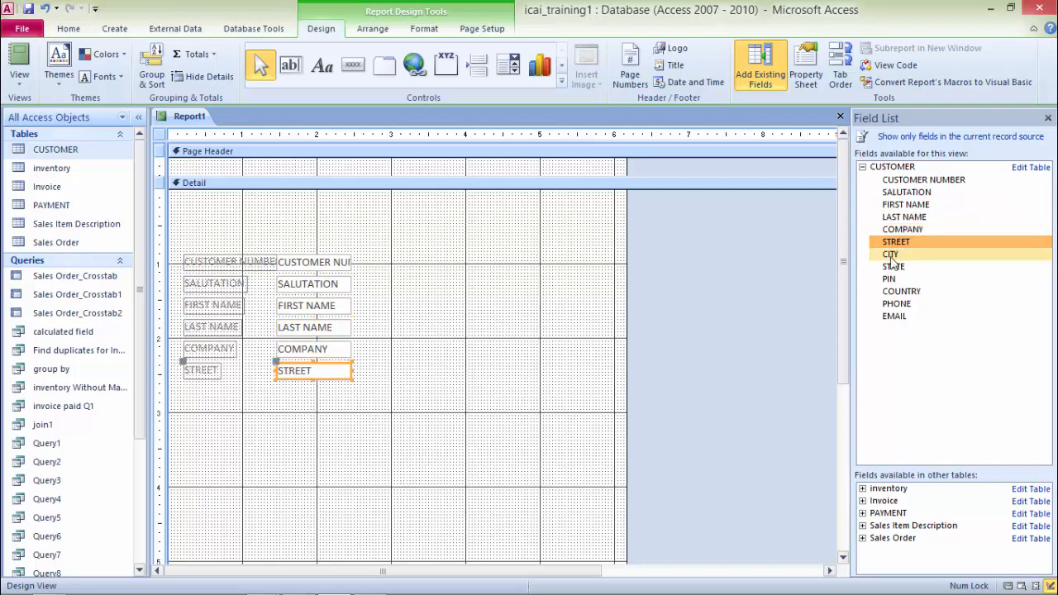
double_click(890, 255)
double_click(892, 267)
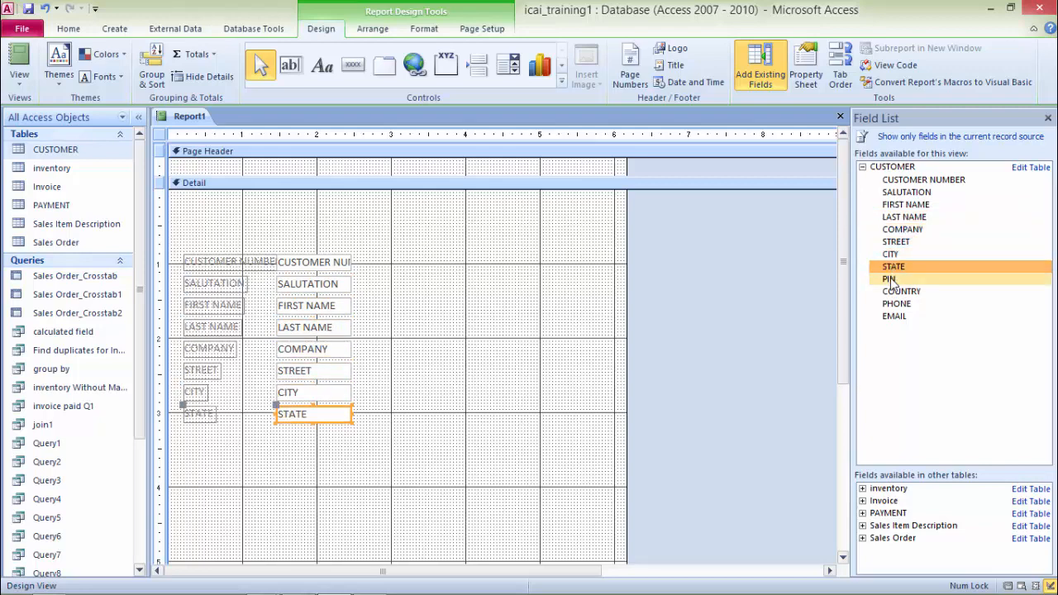
double_click(891, 279)
double_click(894, 292)
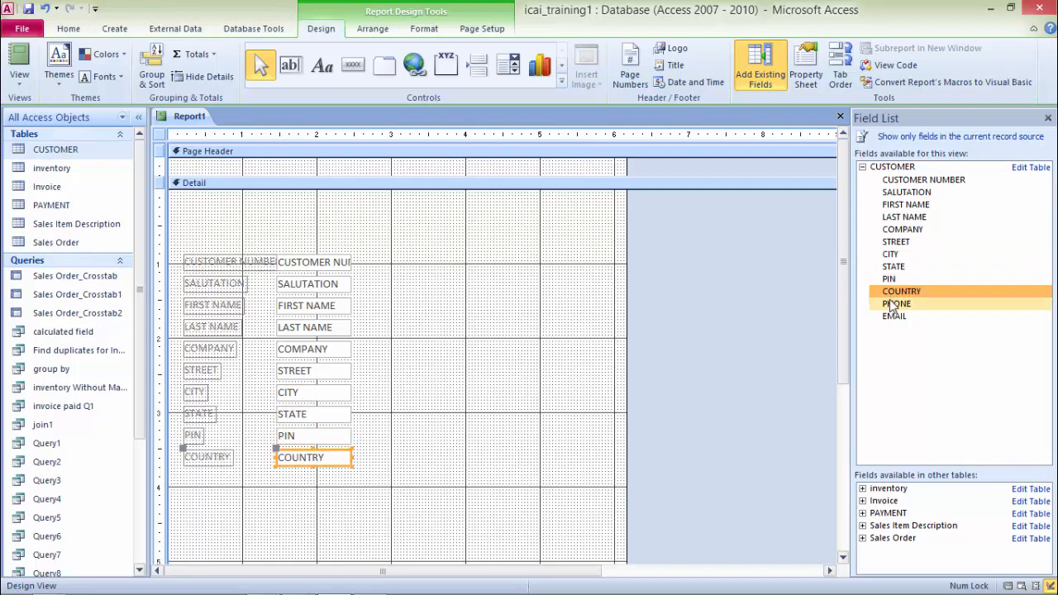
double_click(894, 304)
double_click(894, 316)
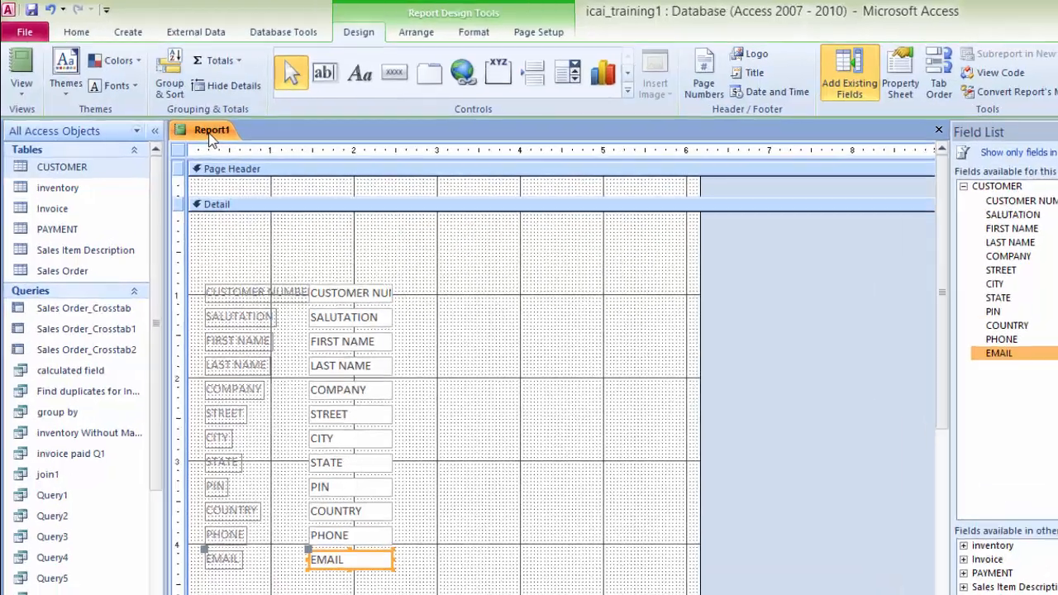
Step: Preview the new report in Report View and return to Design View
right_click(189, 123)
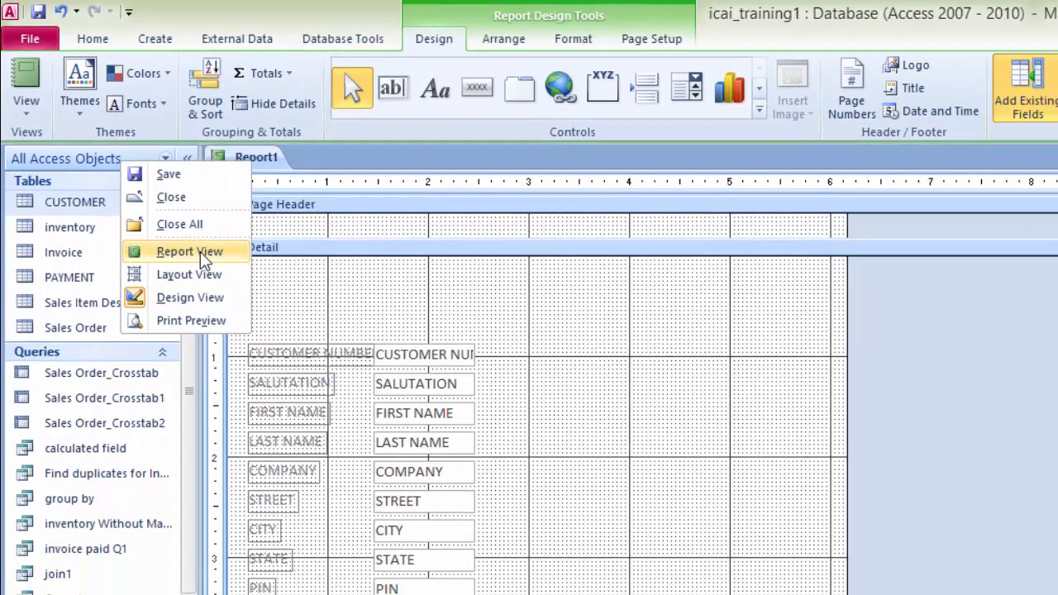
left_click(251, 333)
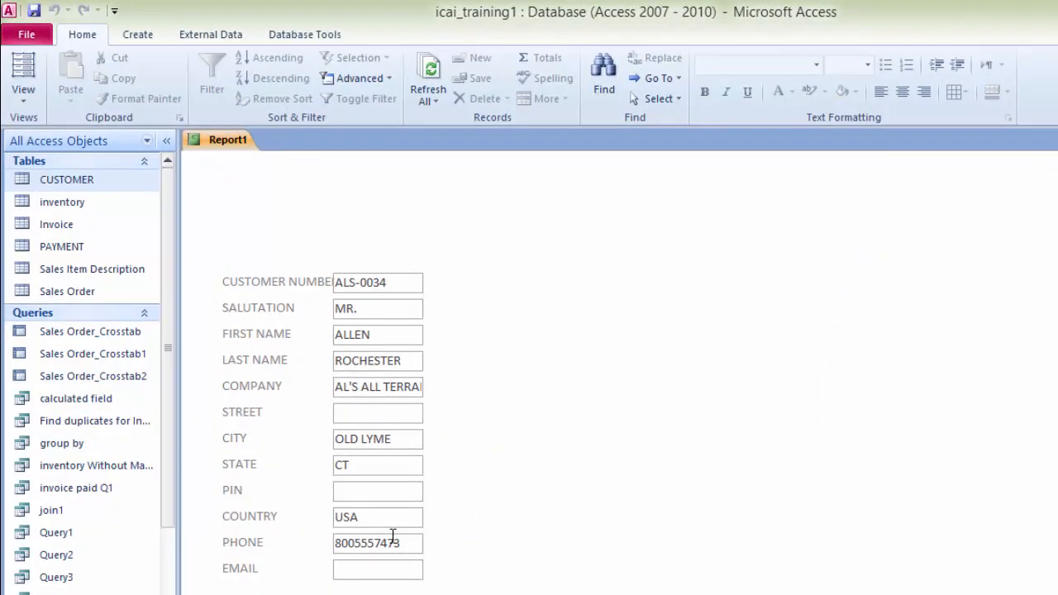
right_click(227, 144)
left_click(161, 261)
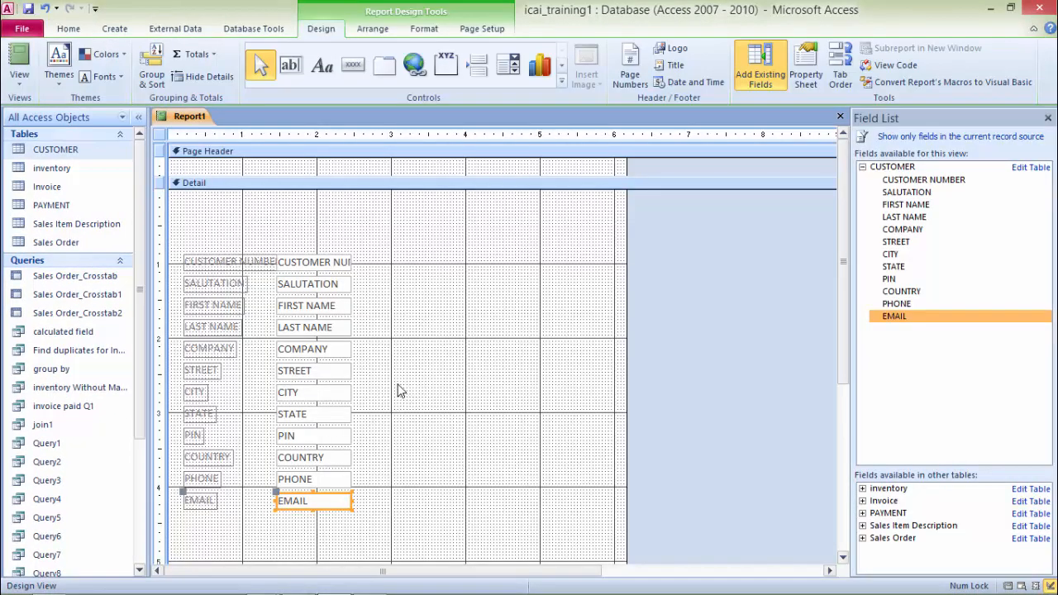
Step: Move the STREET through EMAIL labels and fields into a second column beside the first fields
left_click_drag(372, 375, 182, 522)
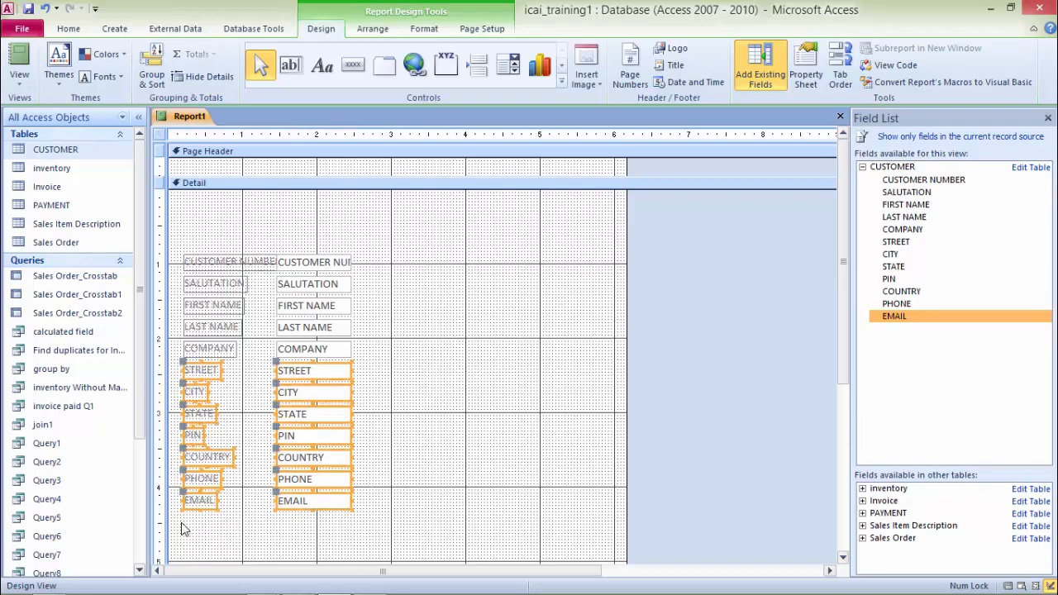
key("Right")
key("Right")
key("Right")
key("Right")
key("Right")
key("Right")
key("Right")
key("Right")
key("Right")
key("Right")
key("Right")
key("Right")
key("Right")
key("Right")
key("Right")
key("Right")
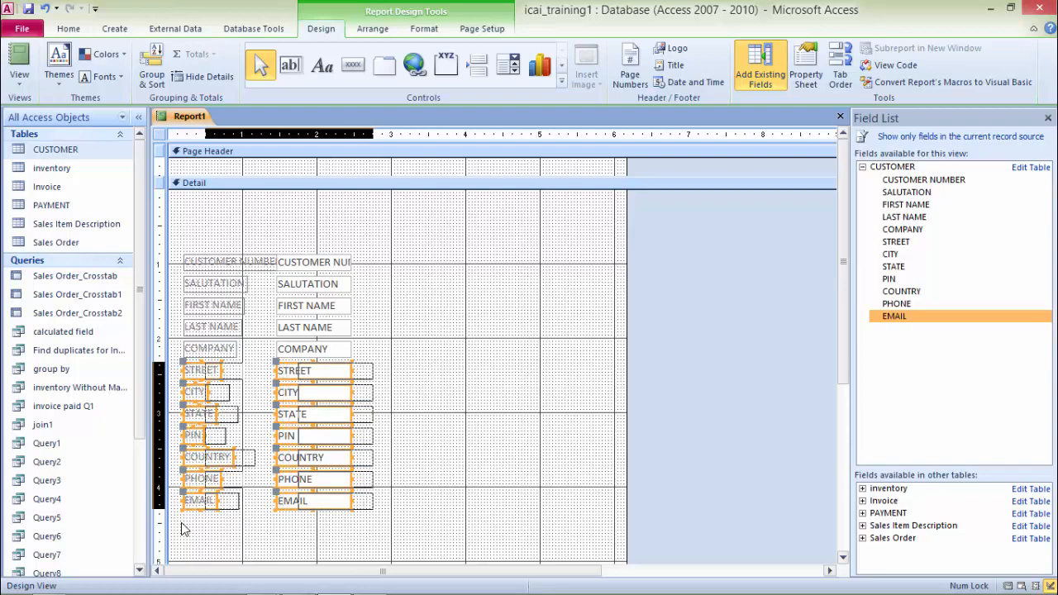
key("Right")
key("Right")
key("Right")
key("Right")
key("Right")
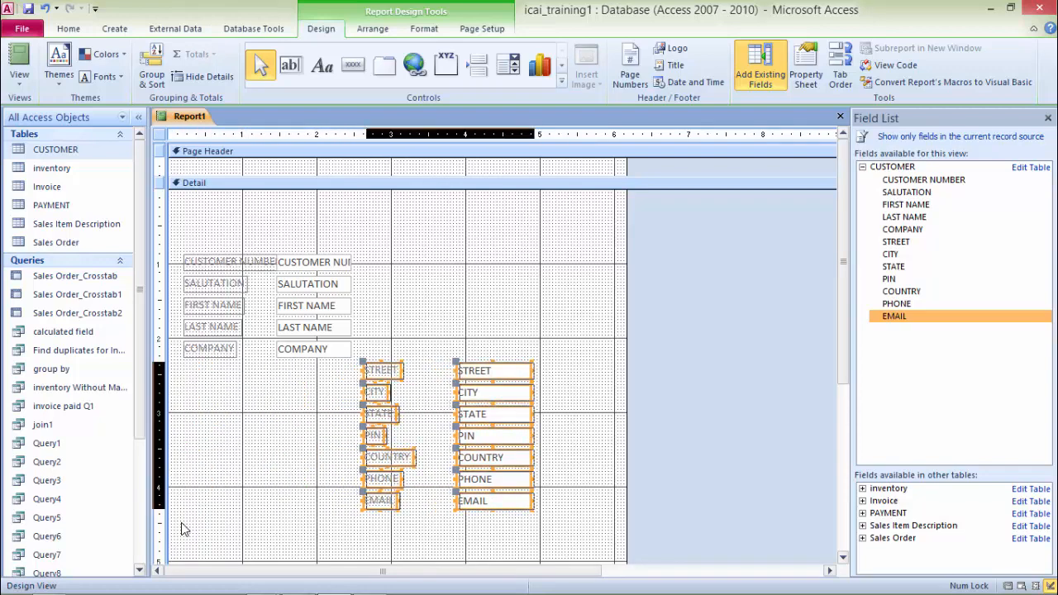
key("Up")
key("Up")
key("Up")
key("Up")
key("Up")
key("Up")
key("Up")
key("Up")
key("Up")
key("Up")
key("Up")
key("Up")
key("Up")
key("Up")
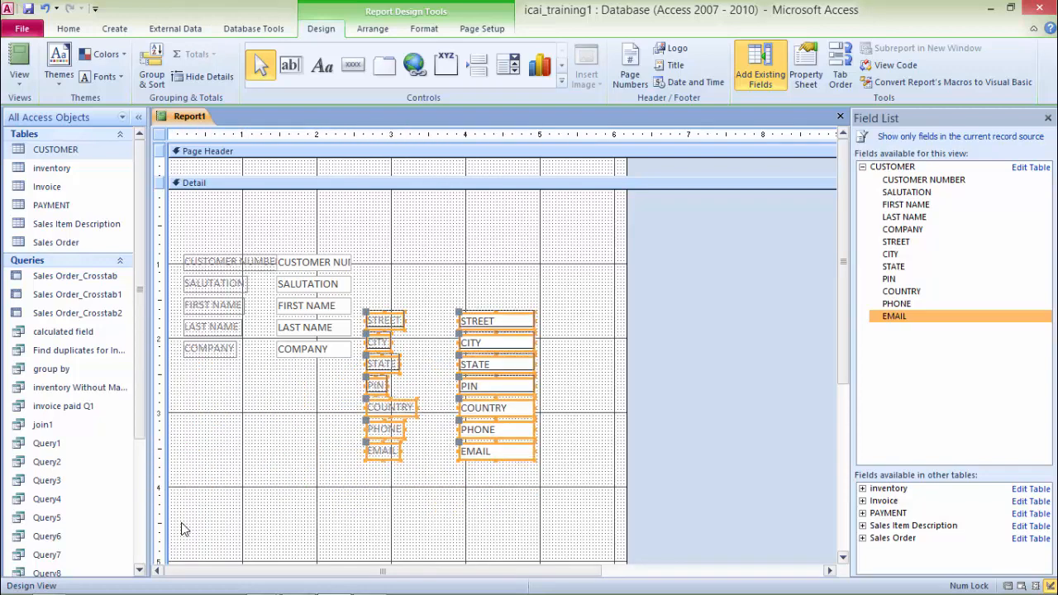
key("Up")
key("Up")
key("Up")
key("Up")
key("Up")
key("Up")
key("Up")
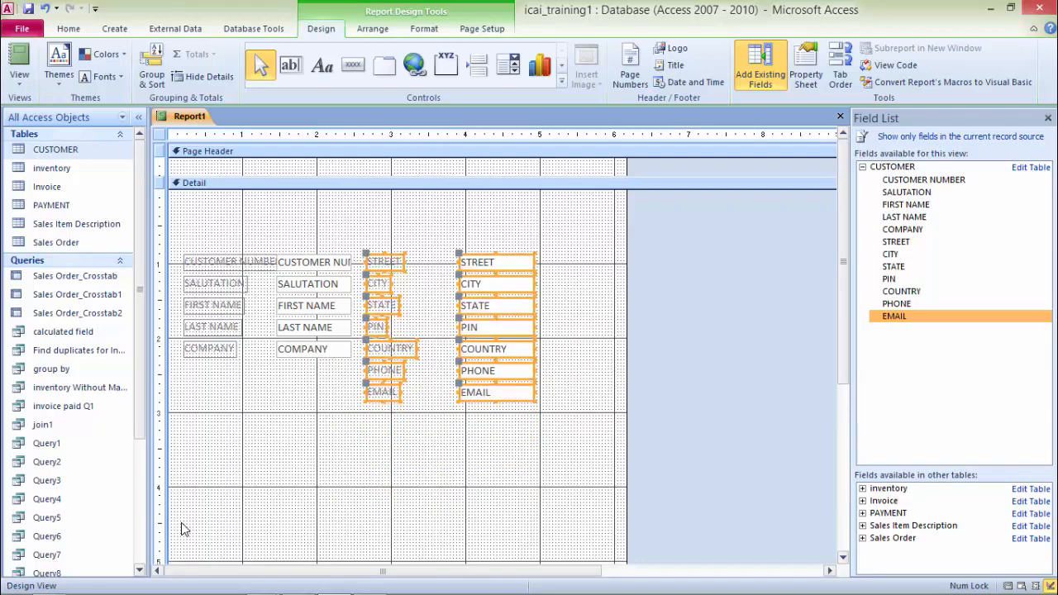
left_click(395, 423)
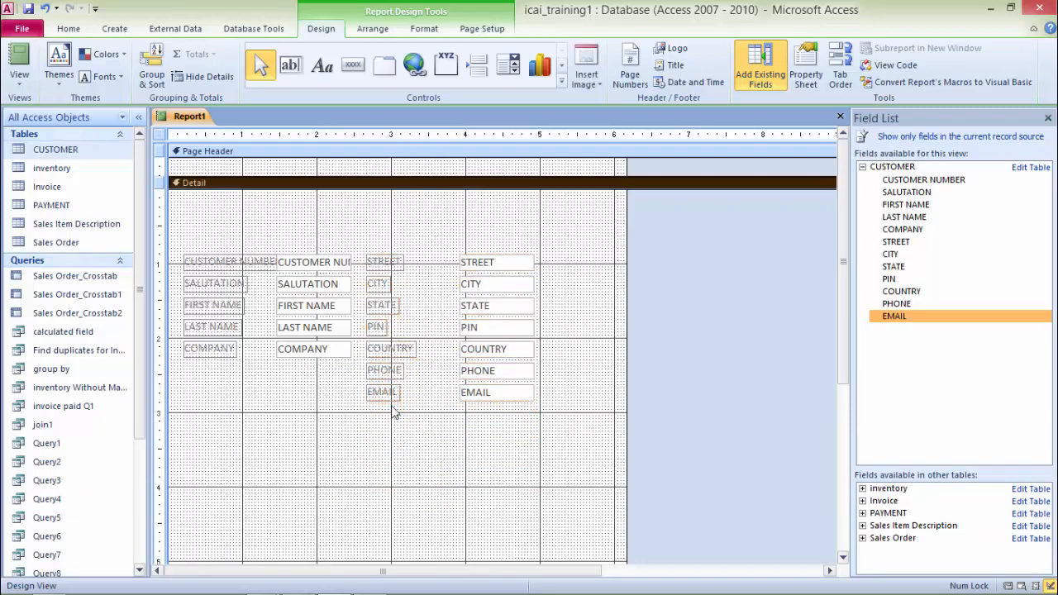
Step: Switch to Report View and save the report as RTP CUSTOMER
left_click(392, 397)
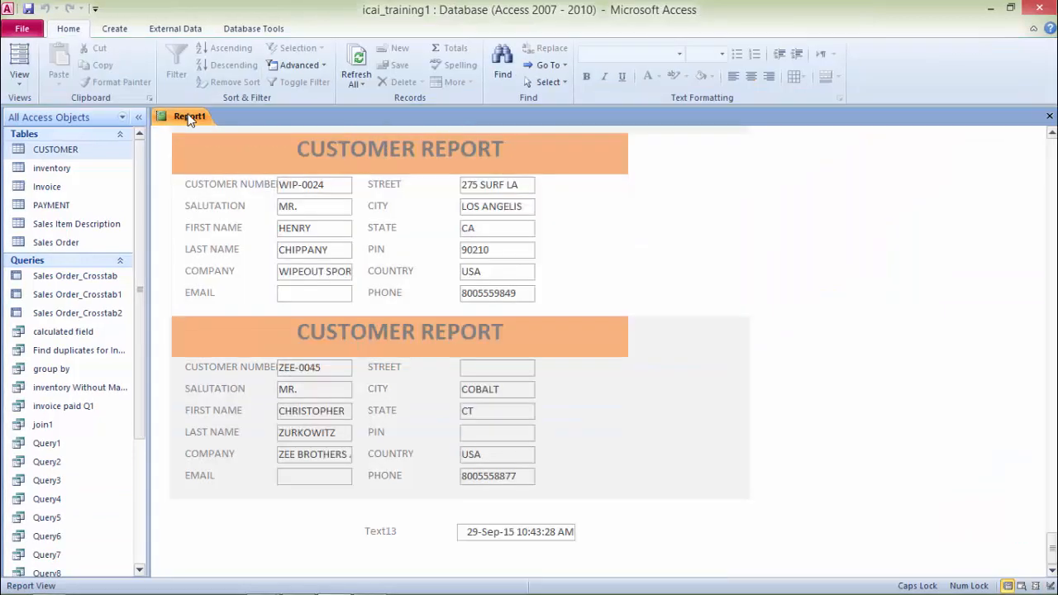
right_click(189, 119)
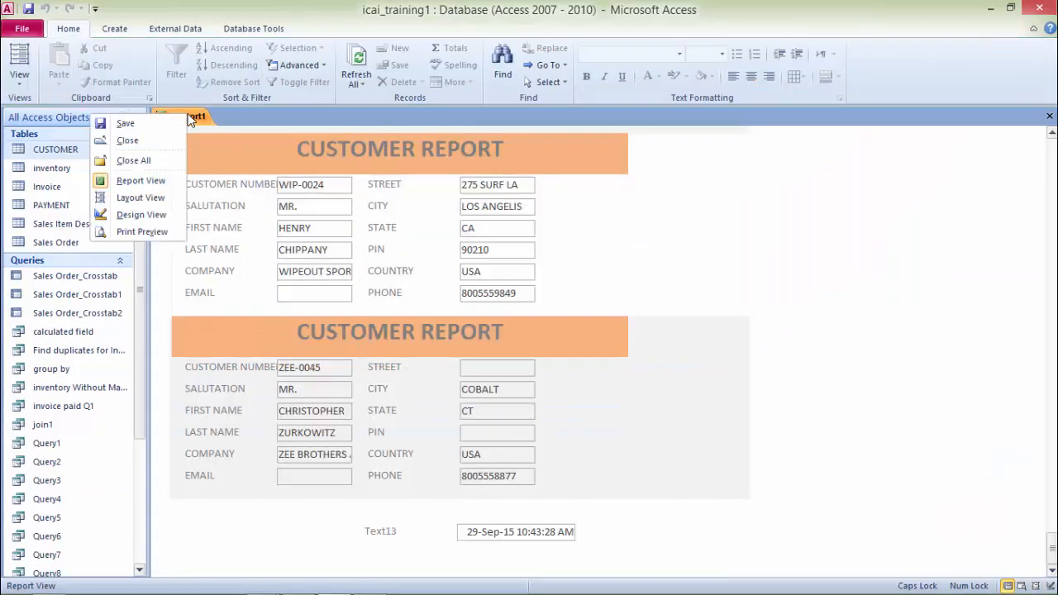
left_click(143, 122)
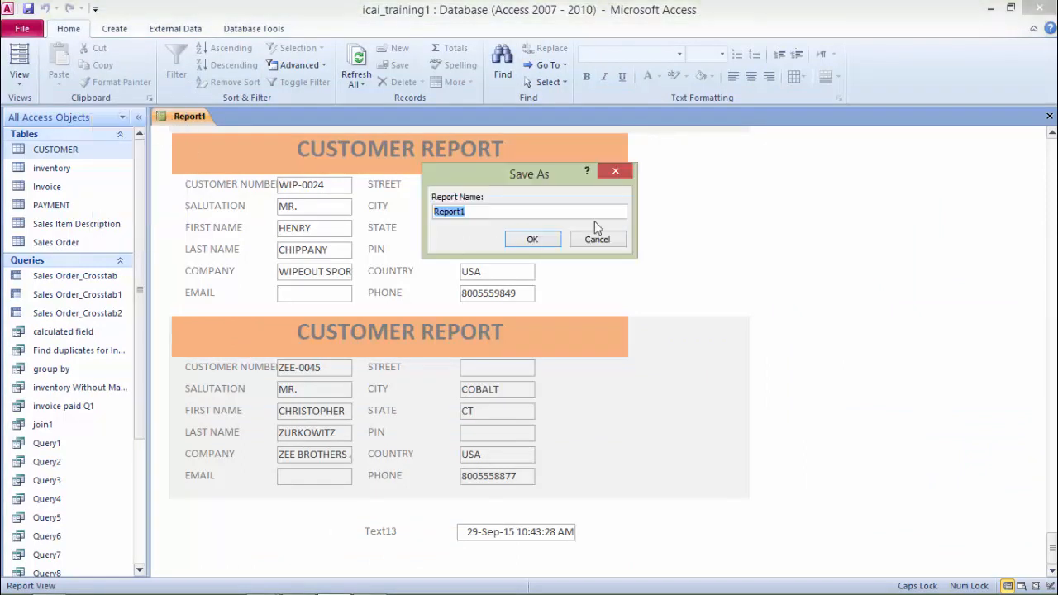
type("RTP CUSTOMER")
left_click(539, 239)
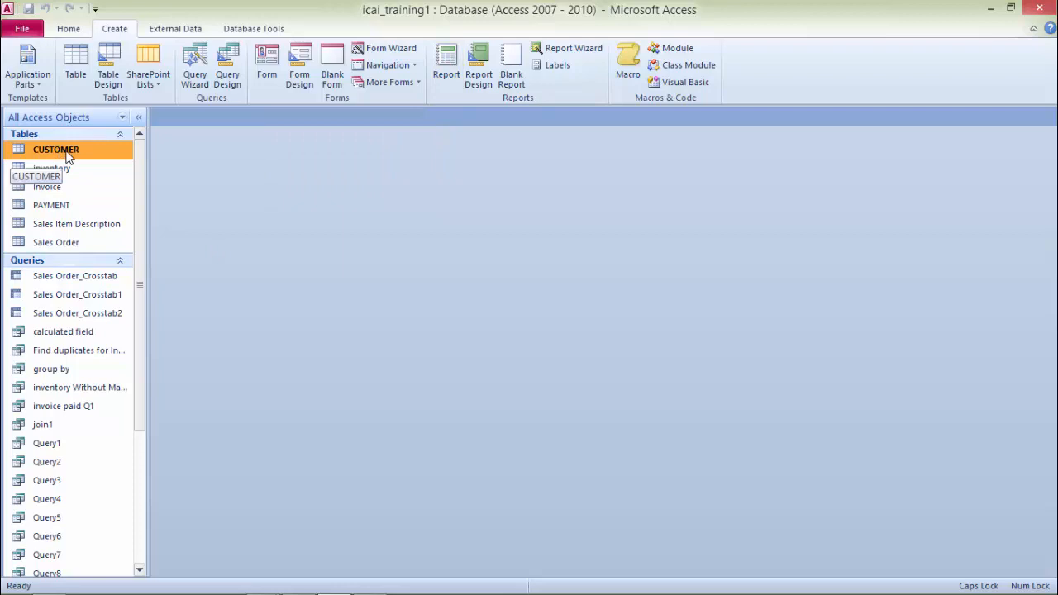
Step: Create an automatic report from the CUSTOMER table and open it in Design View
left_click(450, 70)
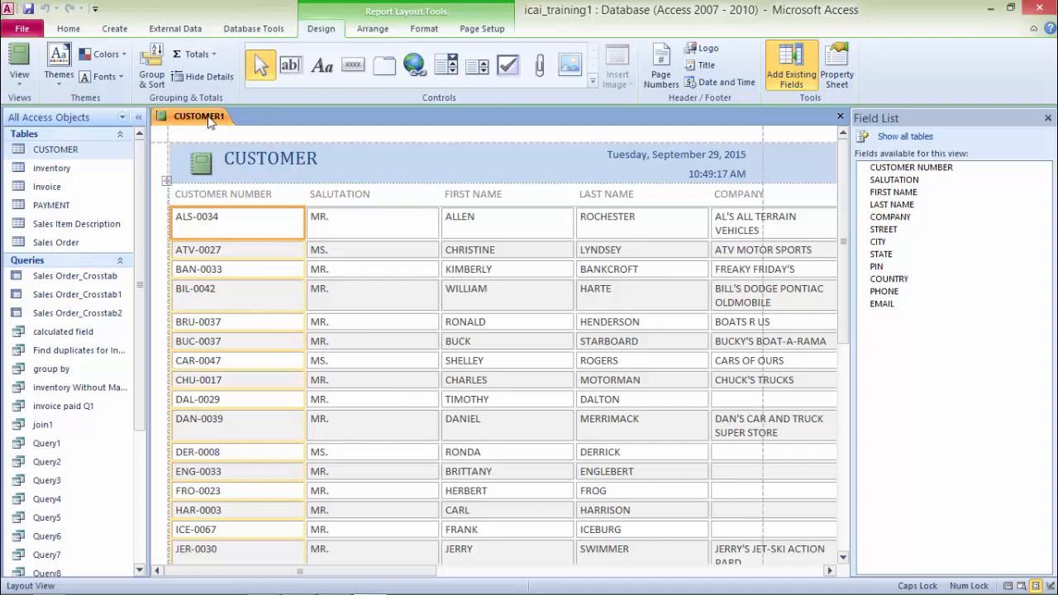
right_click(209, 121)
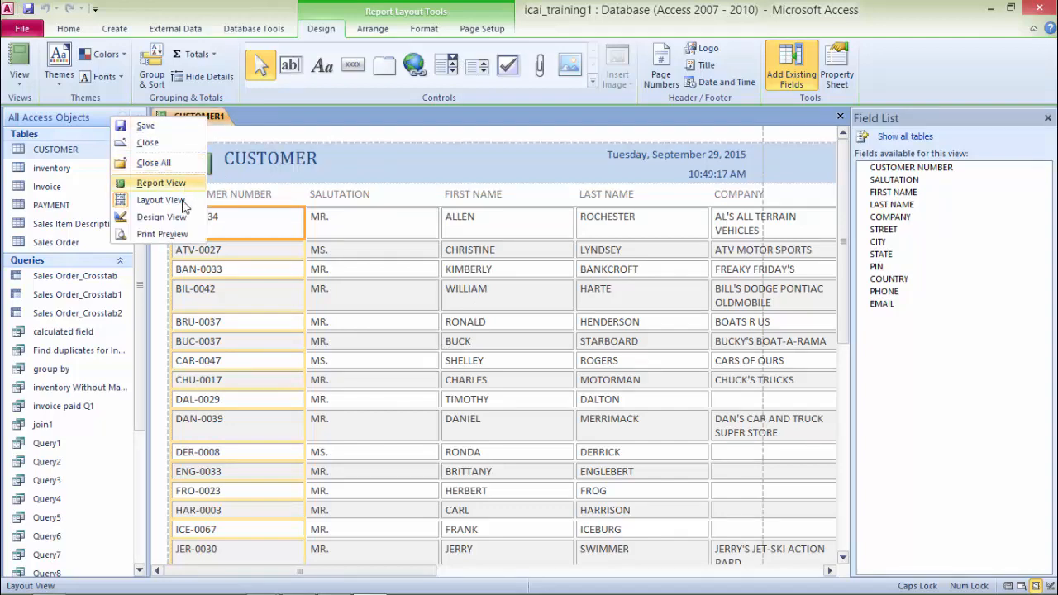
left_click(161, 216)
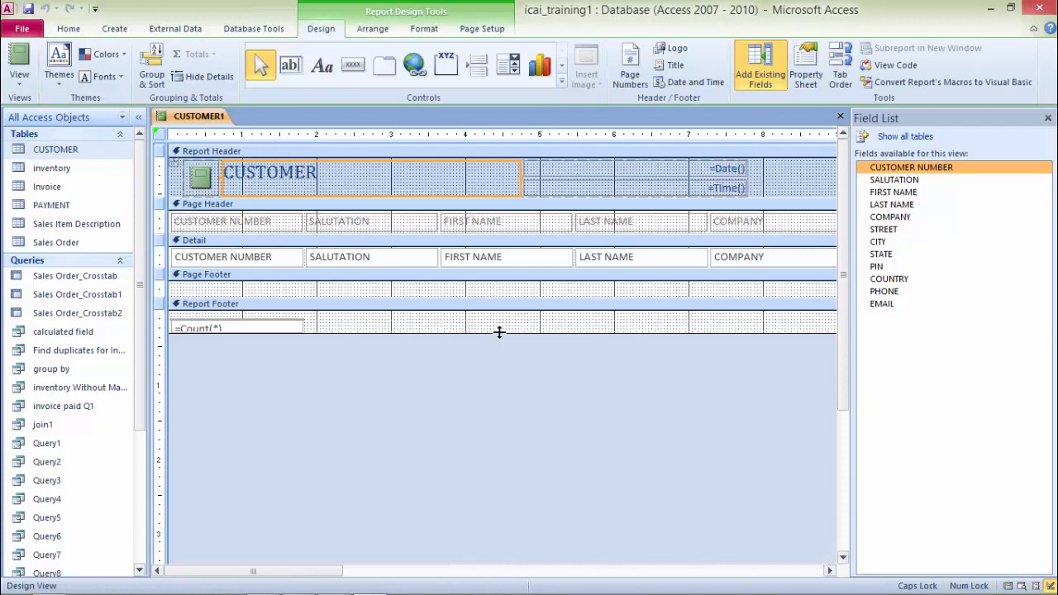
Step: Enlarge the Report Footer and draw a new text box in it beside the count box
left_click_drag(499, 331, 499, 345)
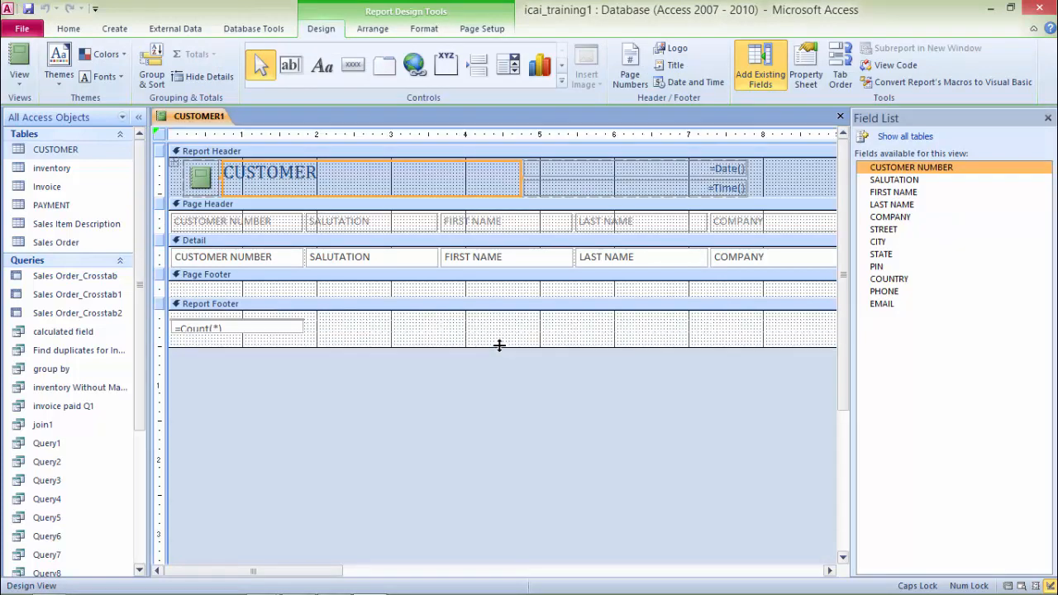
left_click(236, 329)
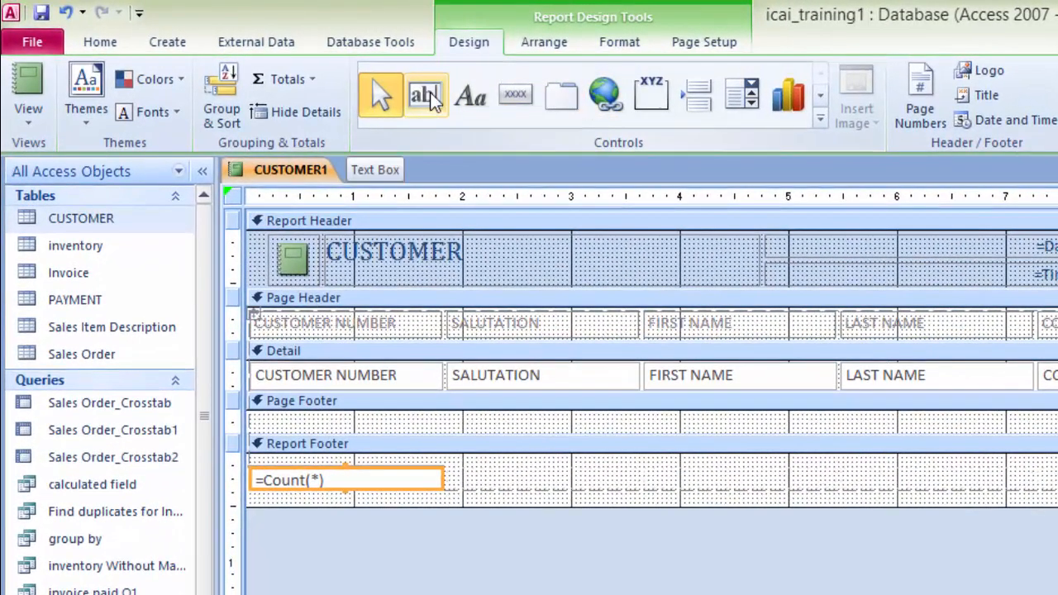
left_click(429, 93)
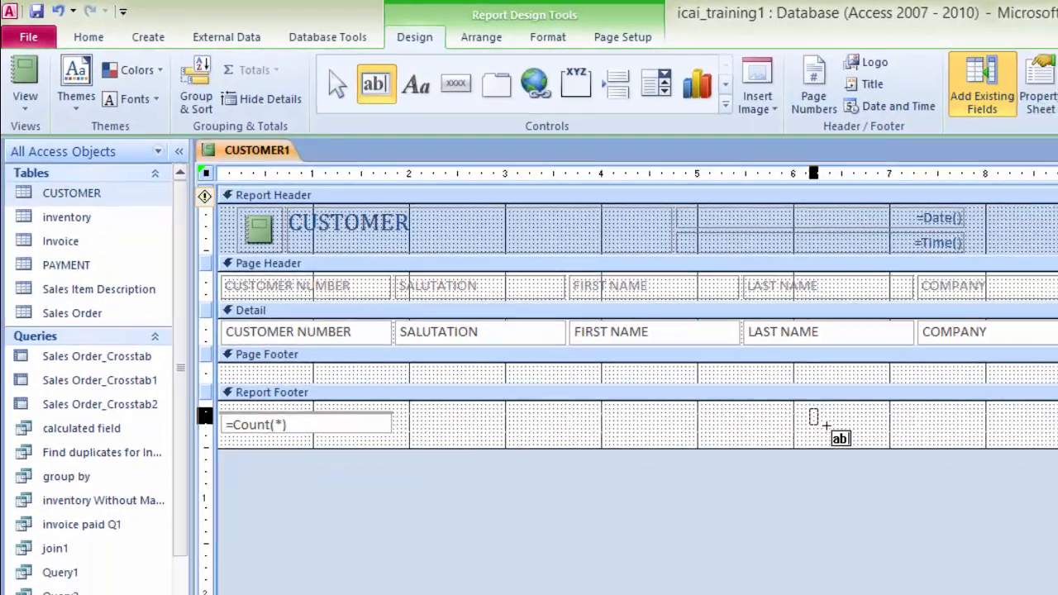
left_click_drag(909, 458, 1057, 493)
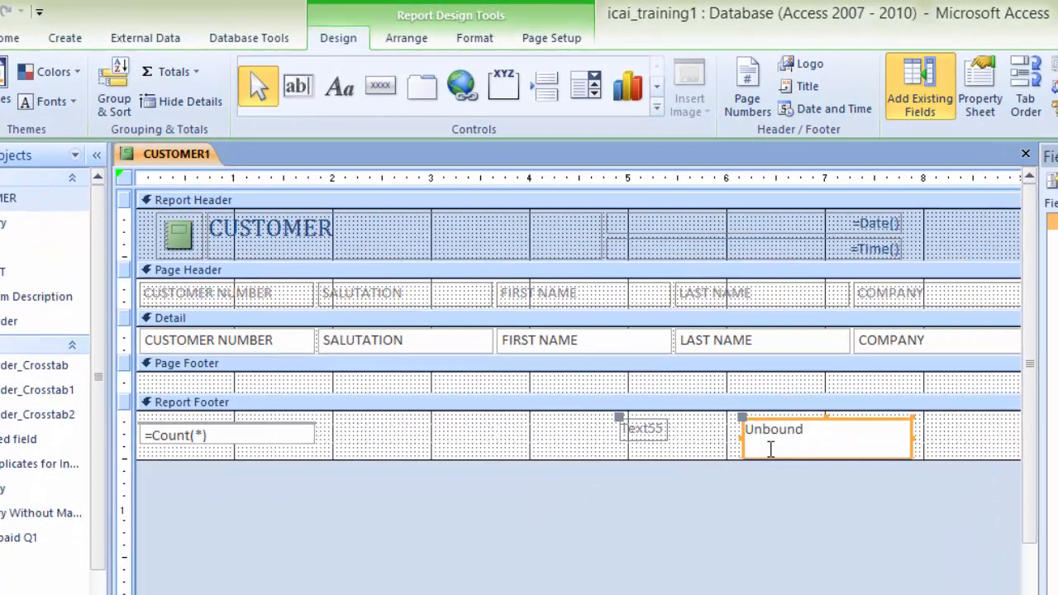
Step: Rename the new text box's label to Date and Time
left_click(647, 430)
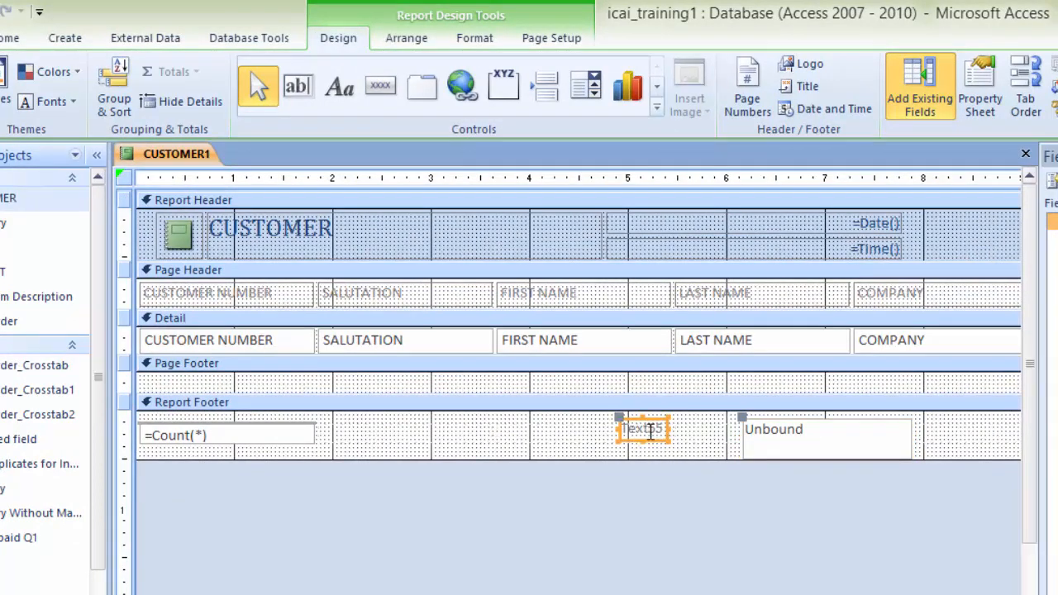
left_click(663, 428)
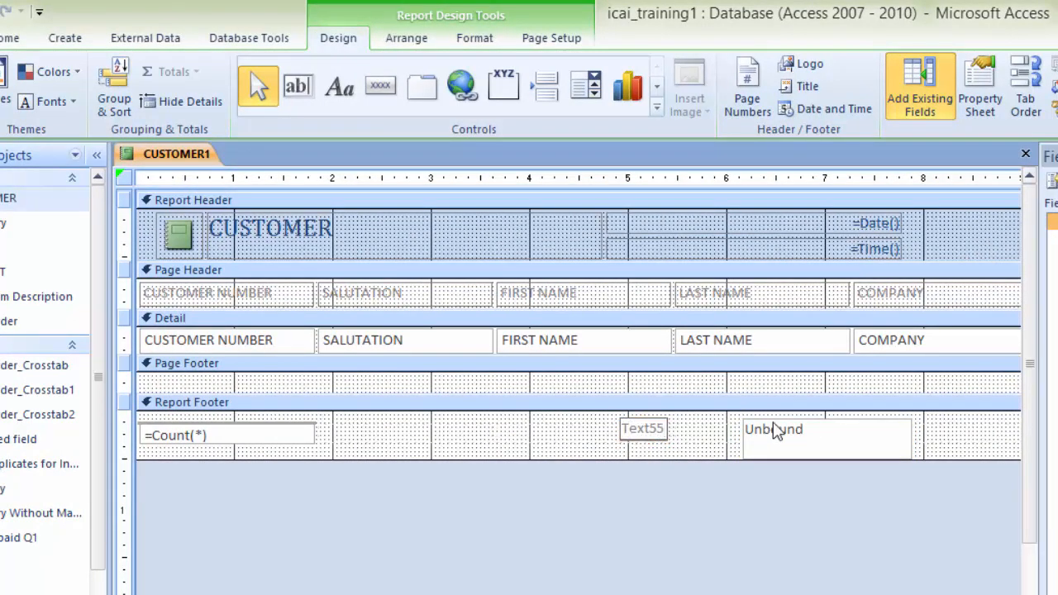
key("BackSpace")
key("BackSpace")
key("BackSpace")
key("BackSpace")
type("dAte and")
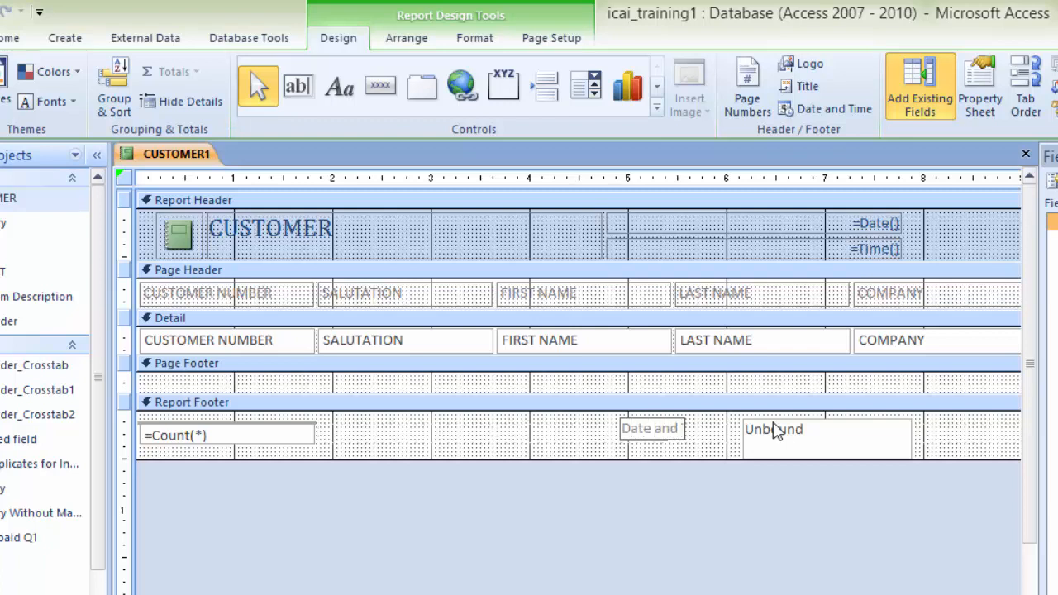
type(" Time")
left_click(780, 442)
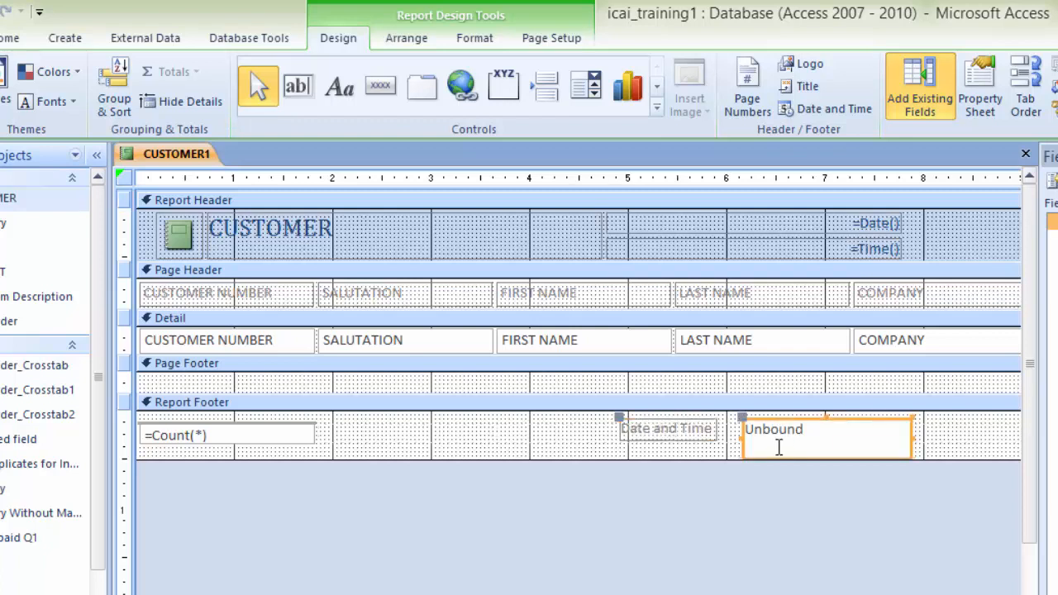
Step: Enter the expression =NOW() in the new Report Footer text box
type("=")
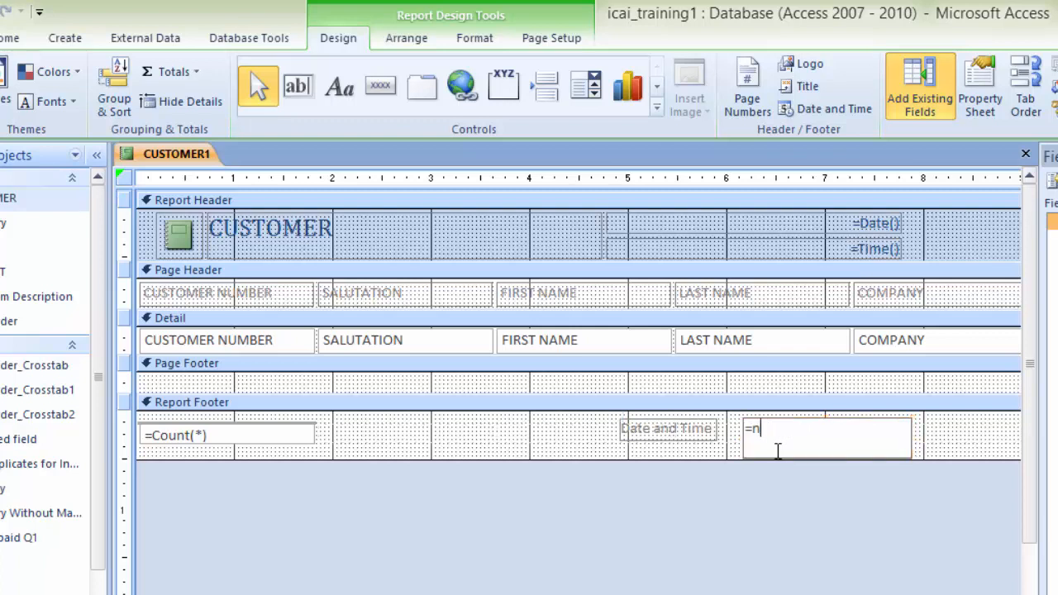
type("NOW(")
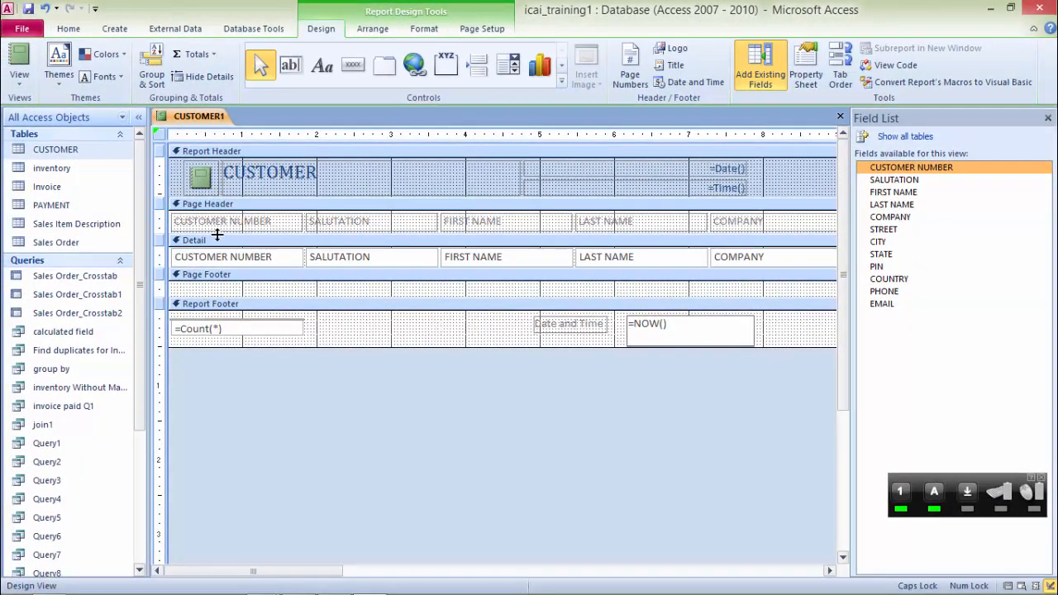
Step: Enlarge the Page Header section and remove the layout from all its column heading labels
left_click_drag(216, 234, 218, 270)
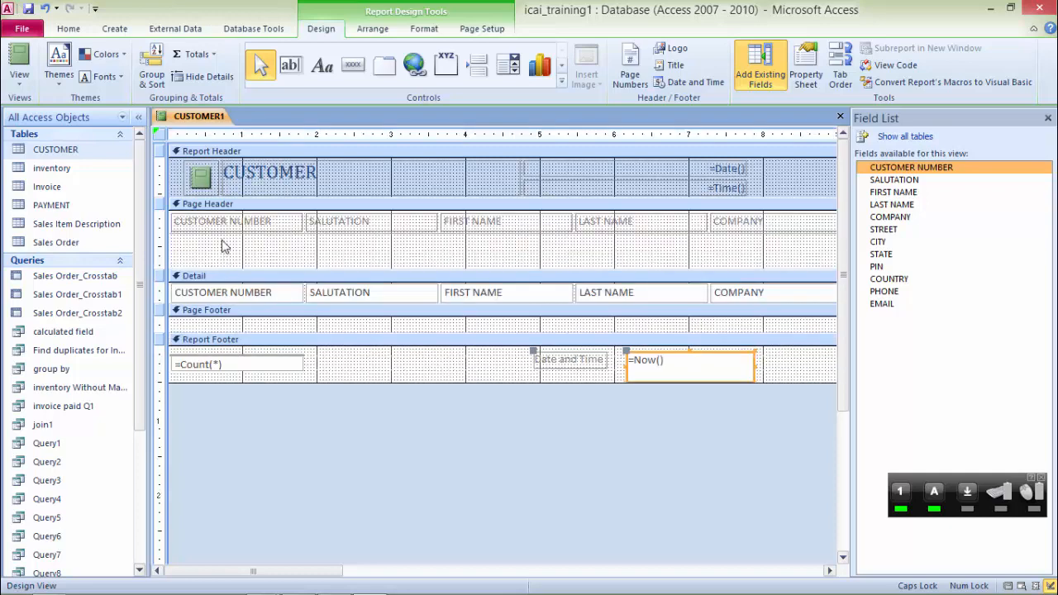
left_click(187, 224)
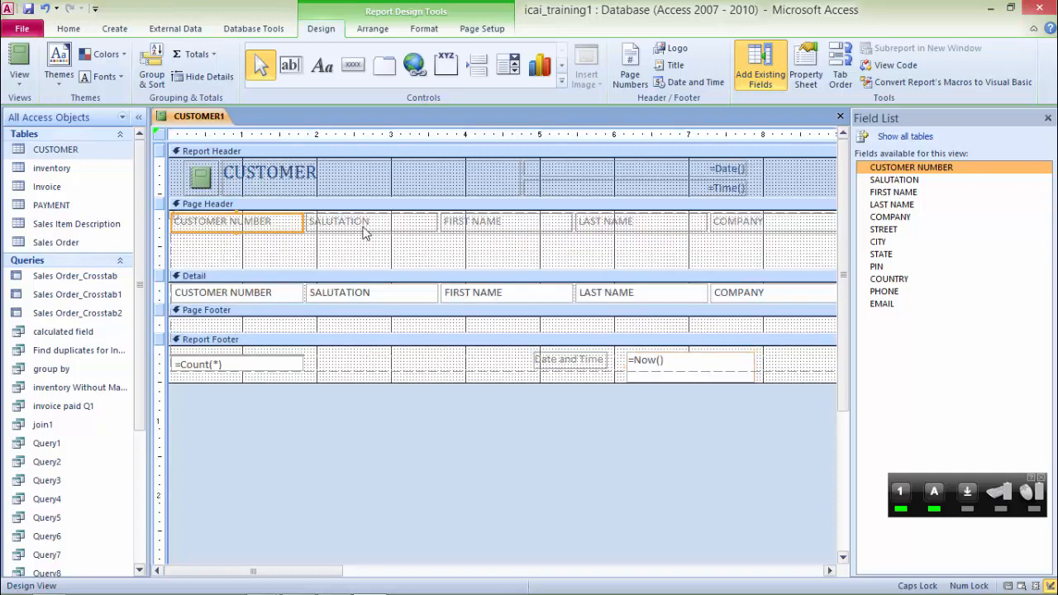
left_click(362, 224)
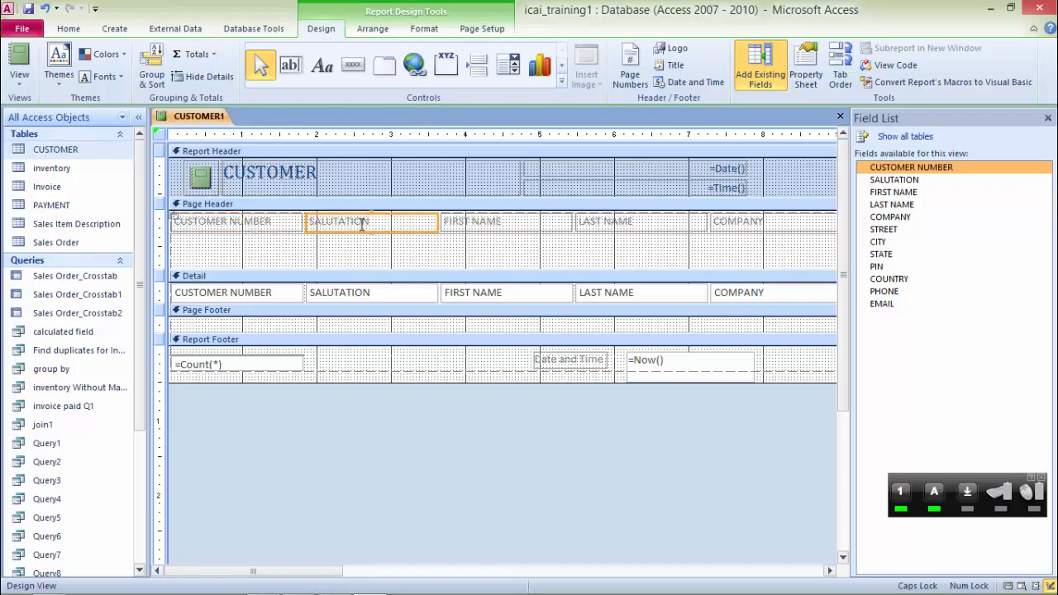
left_click(205, 230)
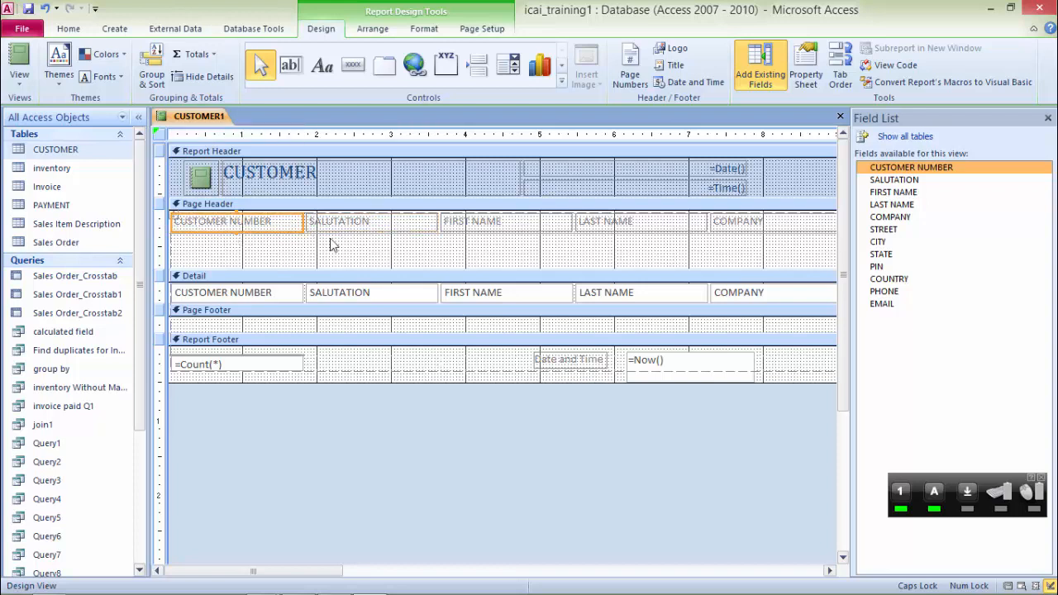
left_click(369, 226, "shift")
left_click(489, 224, "shift")
left_click(620, 224, "shift")
left_click(733, 223, "shift")
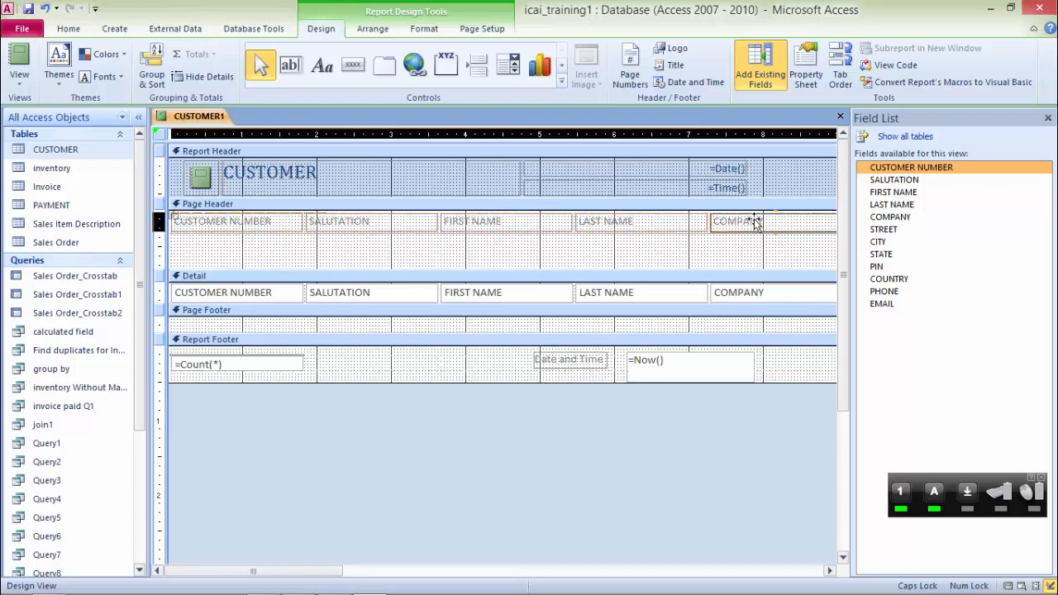
left_click(830, 571)
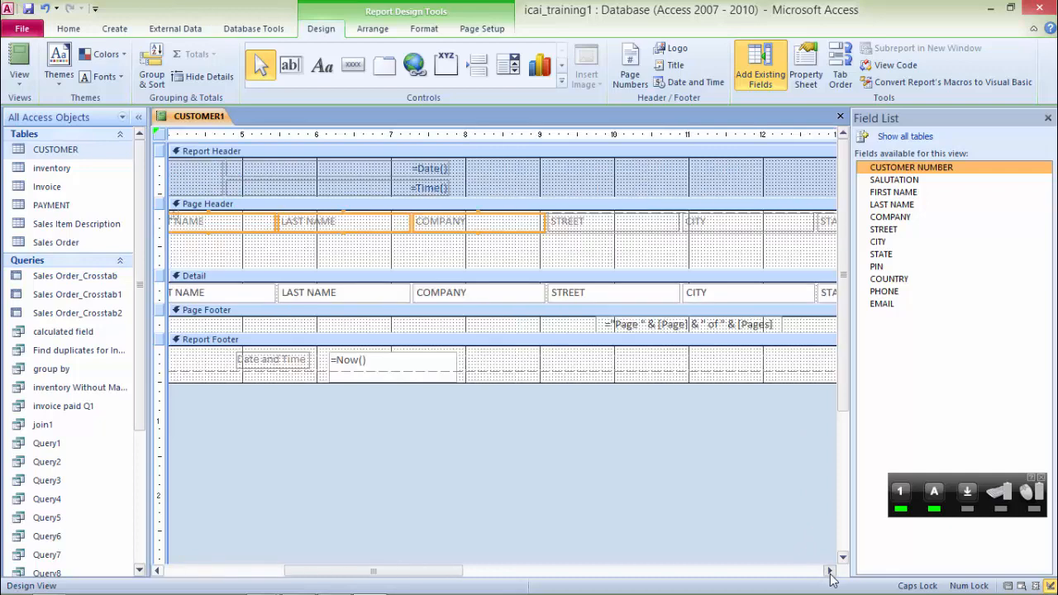
left_click(307, 226, "shift")
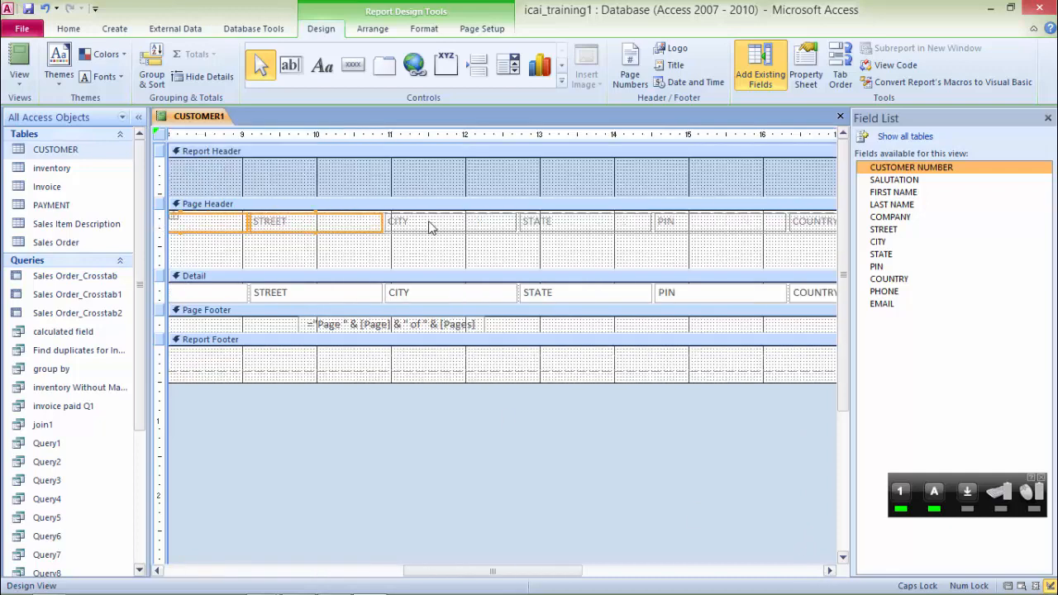
left_click(435, 228, "shift")
left_click(590, 228, "shift")
left_click(714, 230, "shift")
left_click(811, 228, "shift")
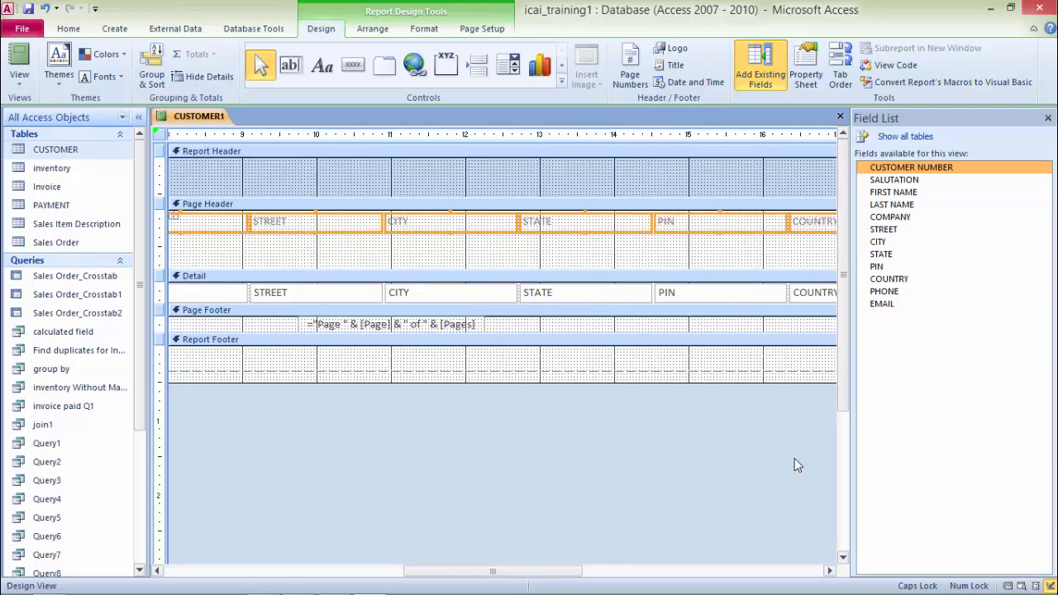
left_click(829, 570)
left_click(830, 570)
left_click(830, 570)
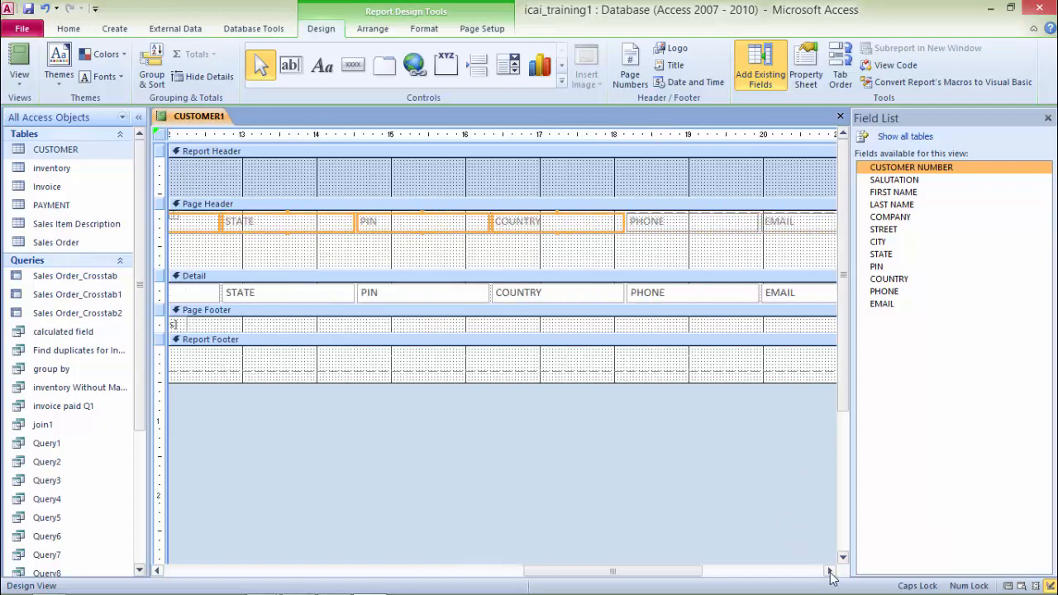
left_click(830, 571)
left_click(612, 229, "shift")
left_click(710, 228, "shift")
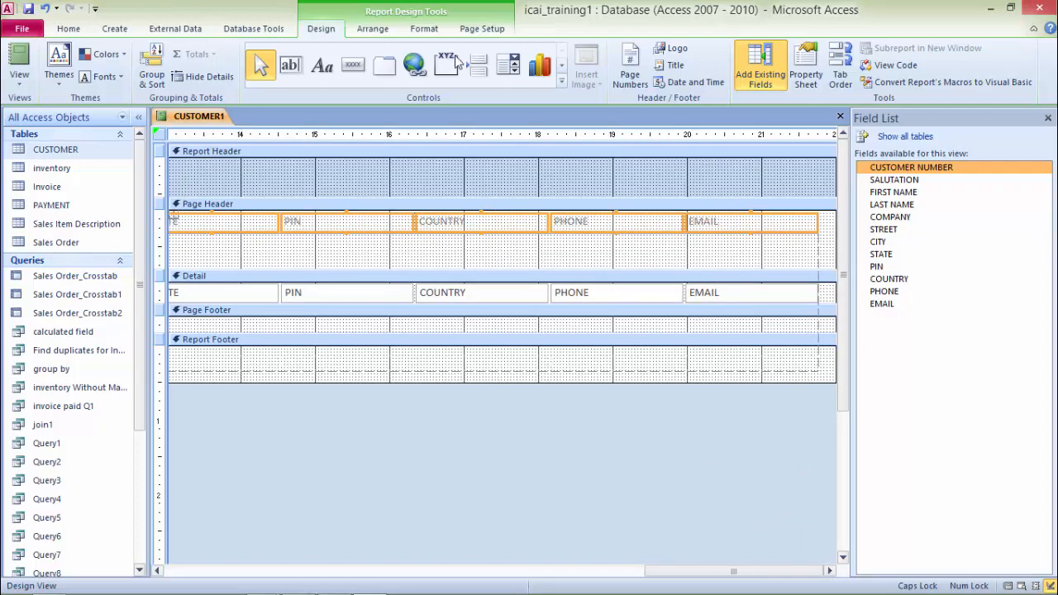
left_click(372, 31)
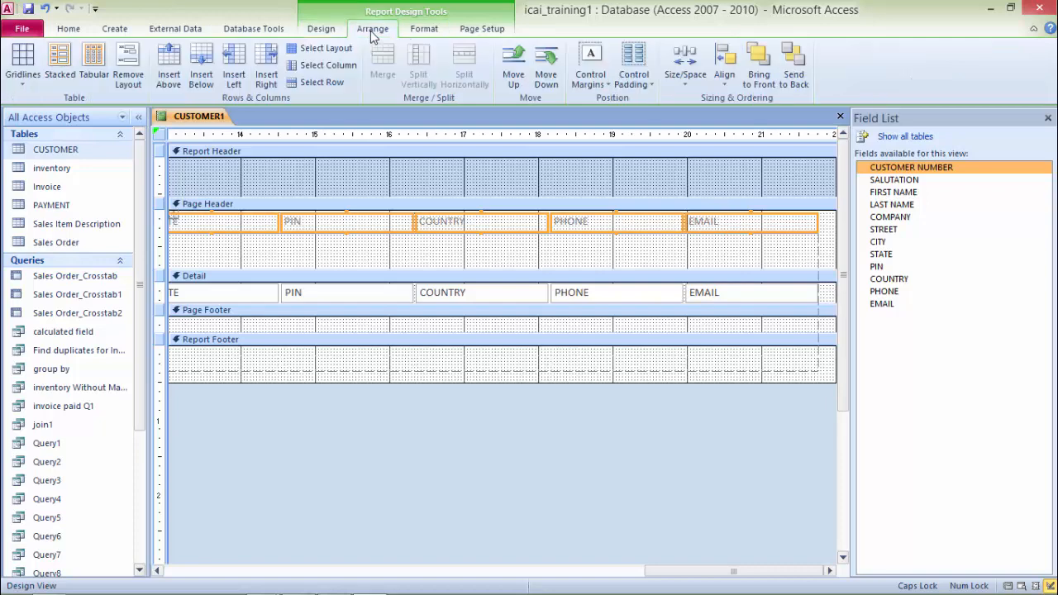
left_click(128, 61)
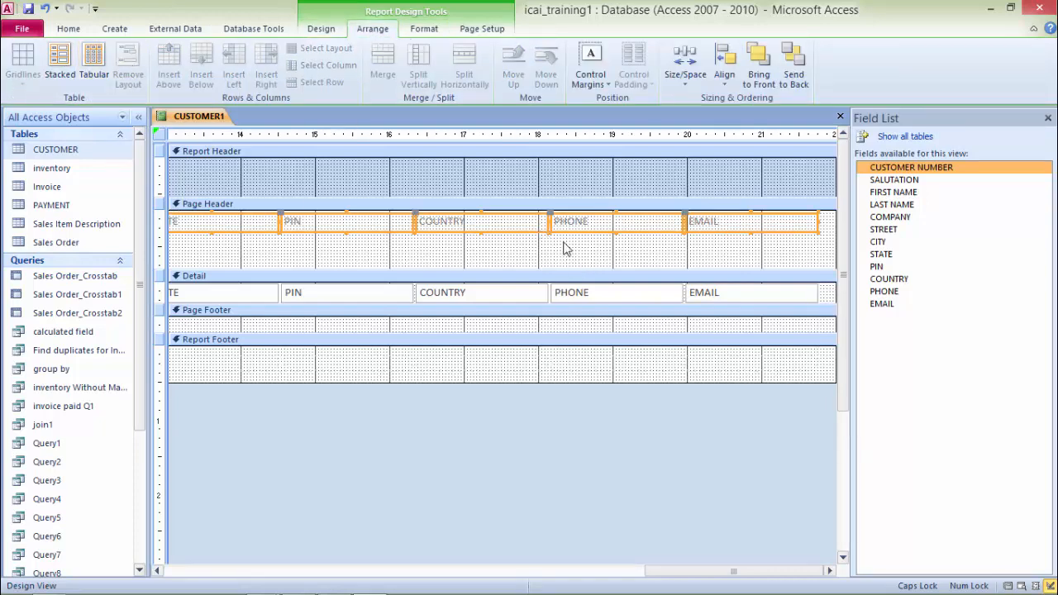
Step: Move all the selected column heading labels down within the Page Header
key("Down")
key("Down")
key("Down")
key("Down")
key("Down")
key("Down")
key("Down")
key("Down")
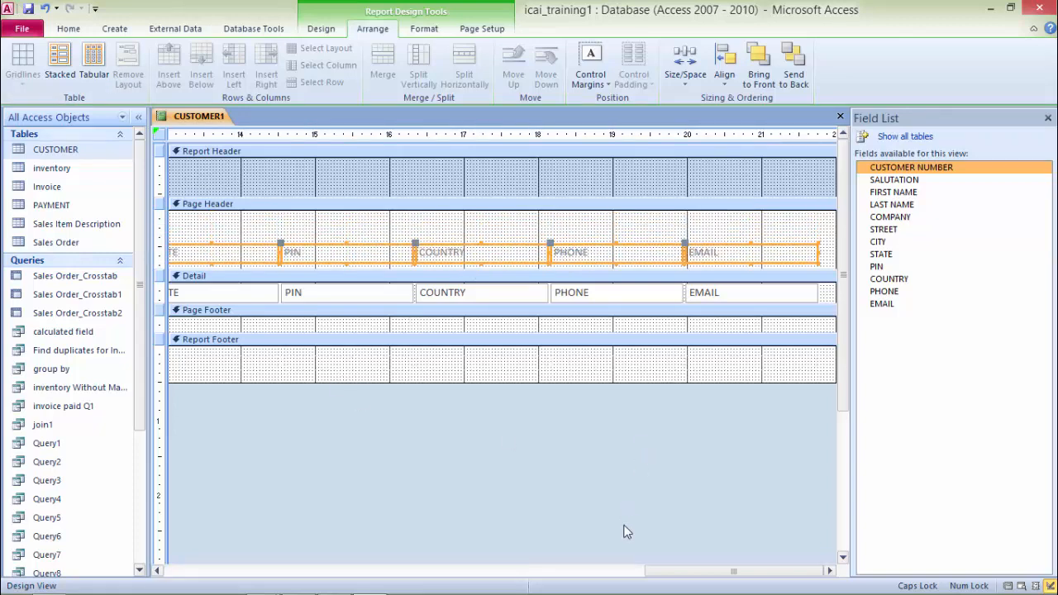
left_click_drag(750, 574, 271, 573)
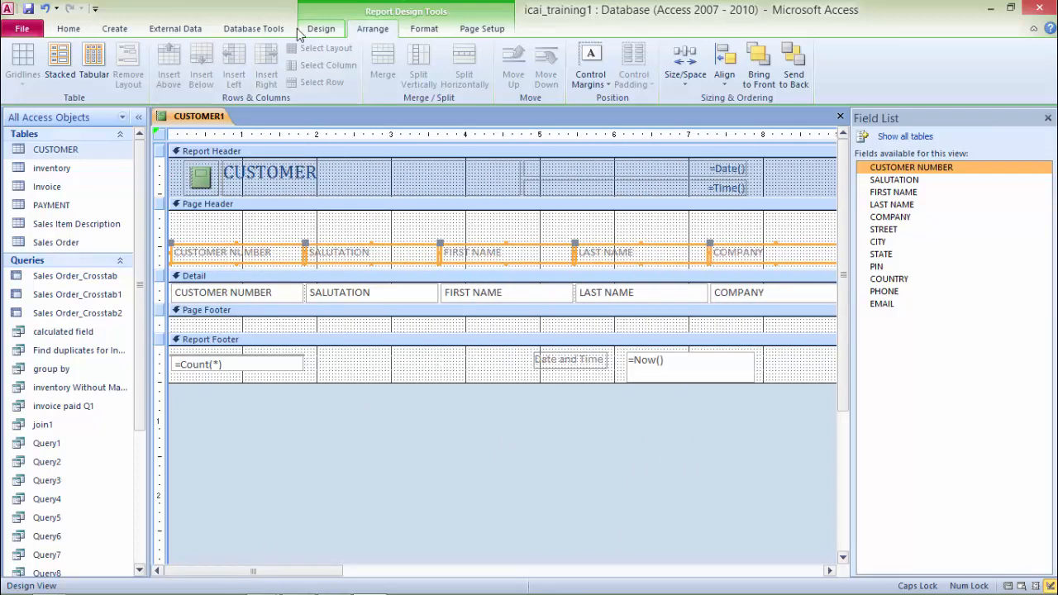
Step: Draw a label reading CUSTOMER REPORT across the top of the Page Header above the column headings
left_click(321, 31)
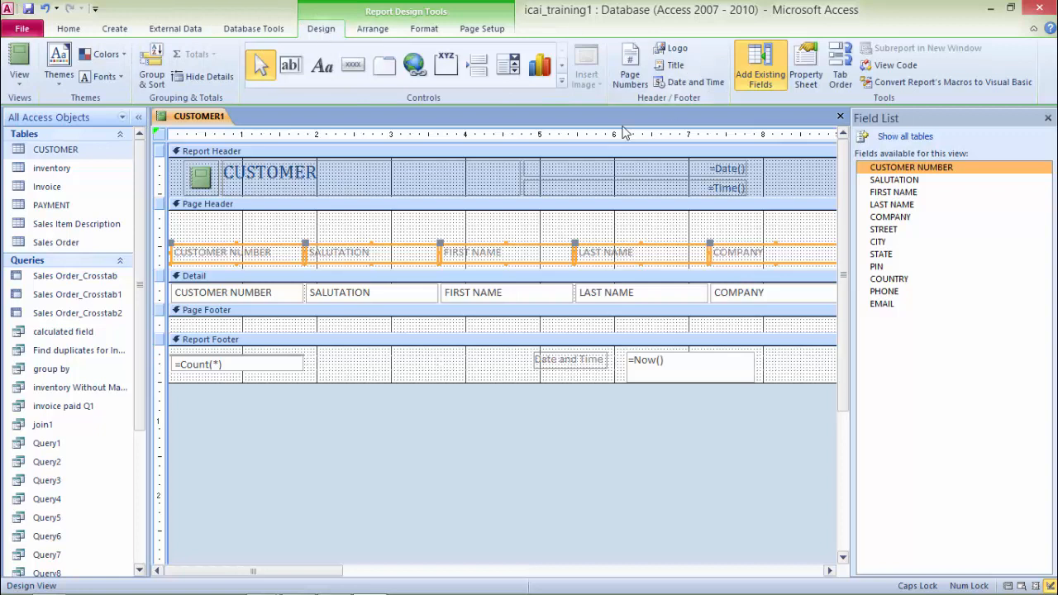
left_click(322, 66)
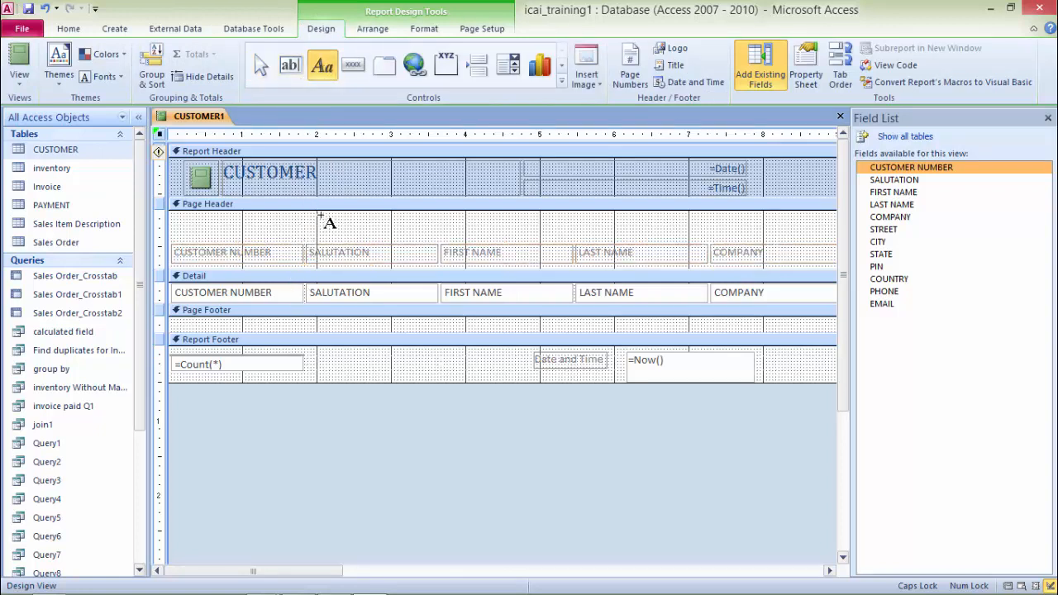
left_click_drag(322, 213, 732, 237)
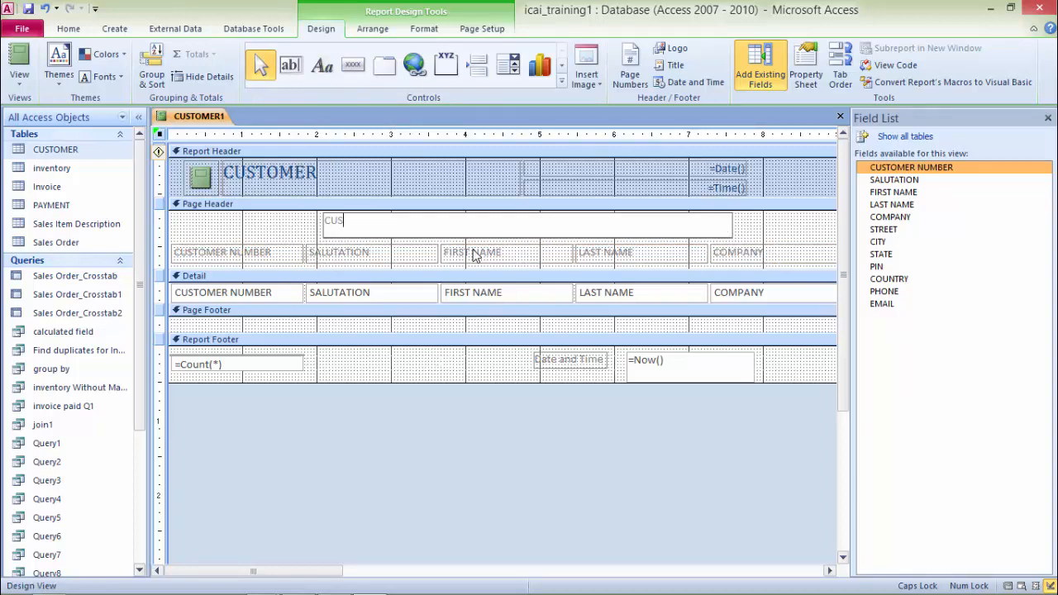
type("TOMER REPORT")
left_click(777, 232)
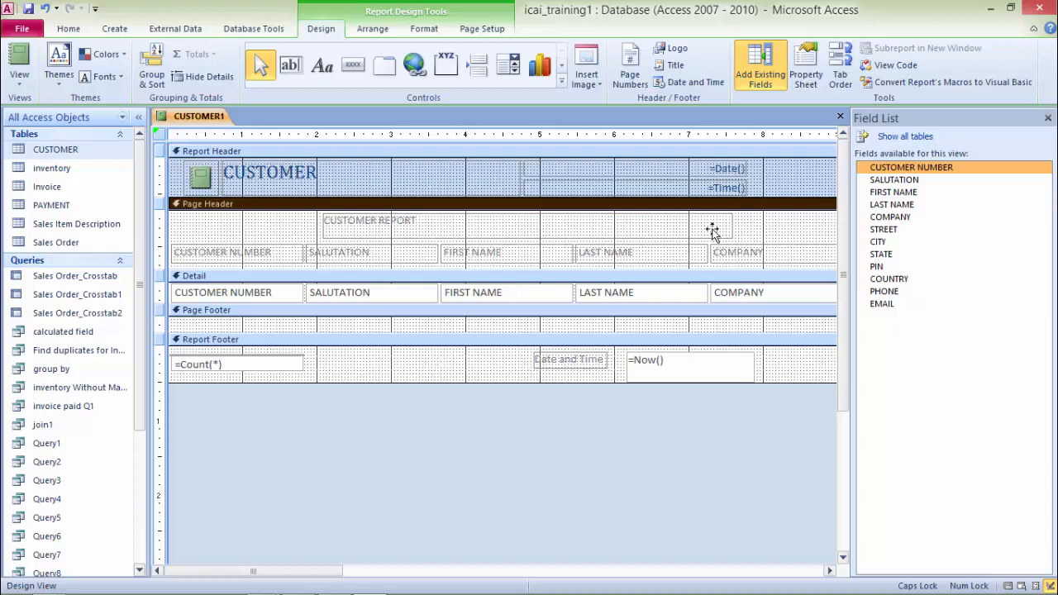
Step: Make the CUSTOMER REPORT label bold with a font size of 24
left_click(712, 231)
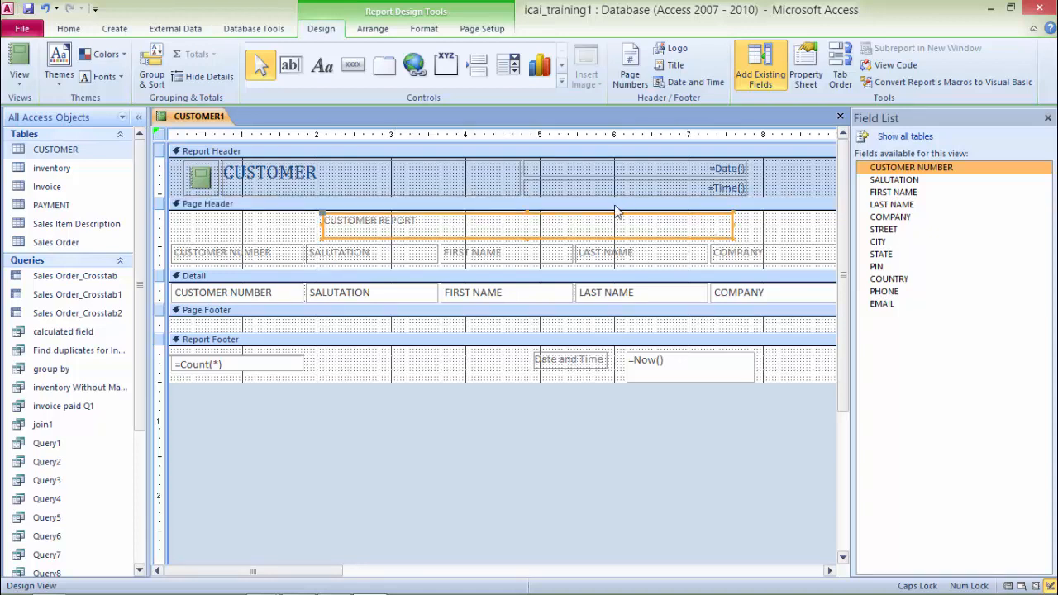
left_click(421, 29)
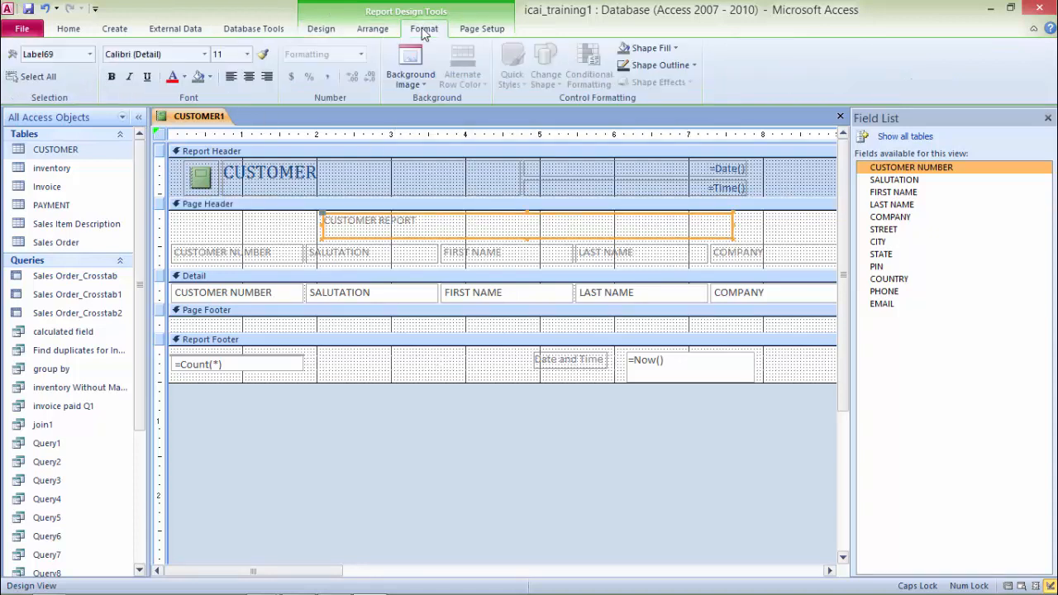
left_click(111, 76)
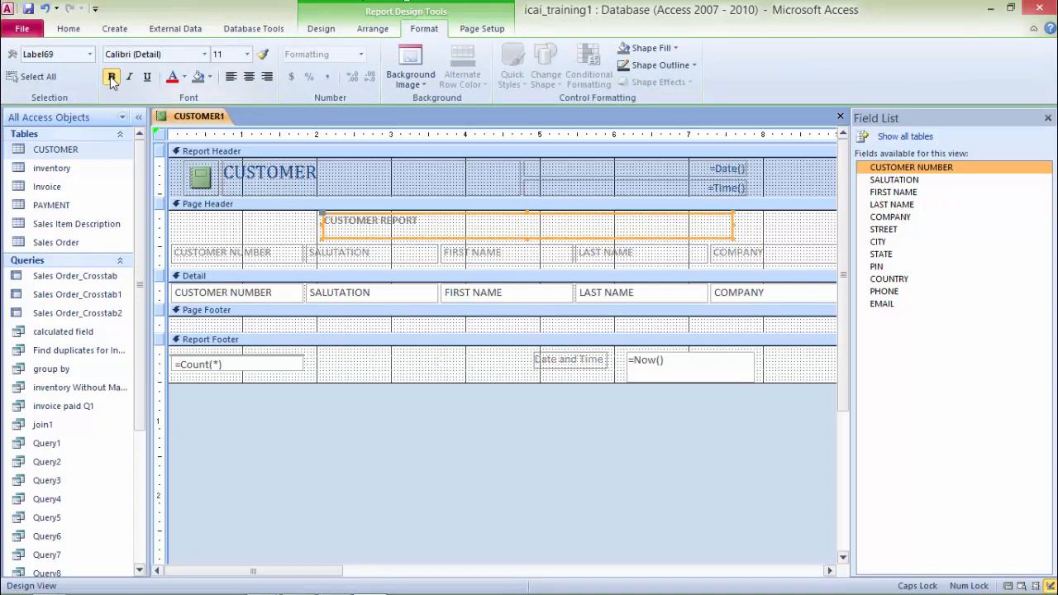
left_click(246, 54)
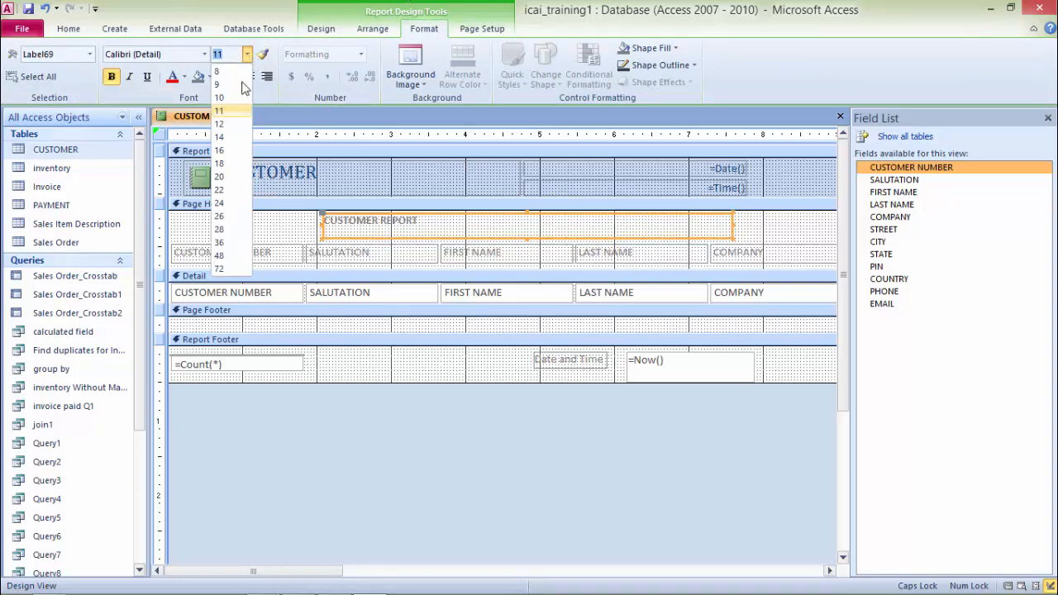
left_click(219, 202)
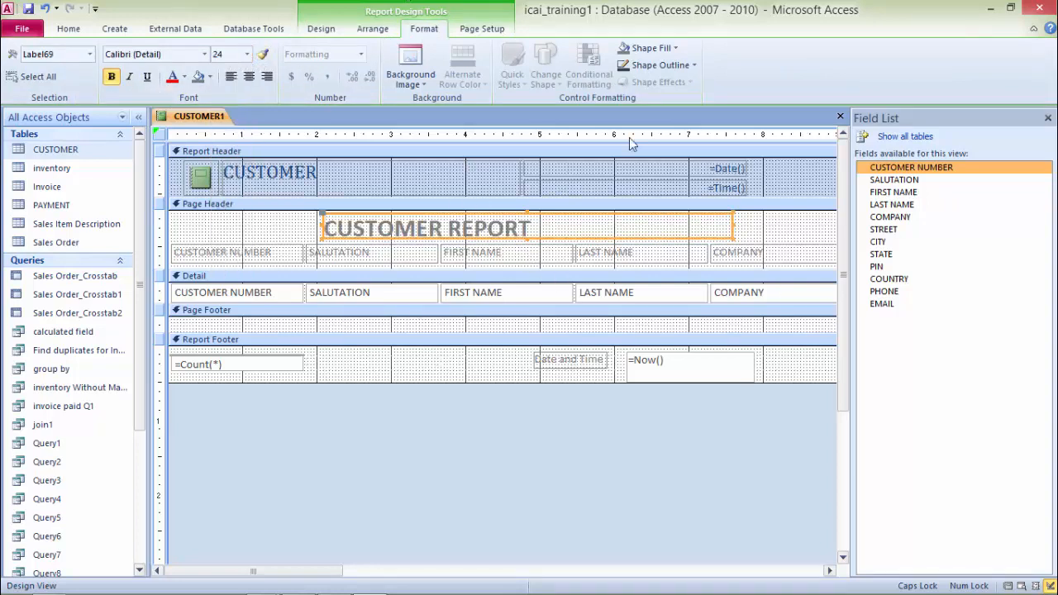
Step: Set the CUSTOMER REPORT label's background colour to a blue-grey shade
left_click(210, 76)
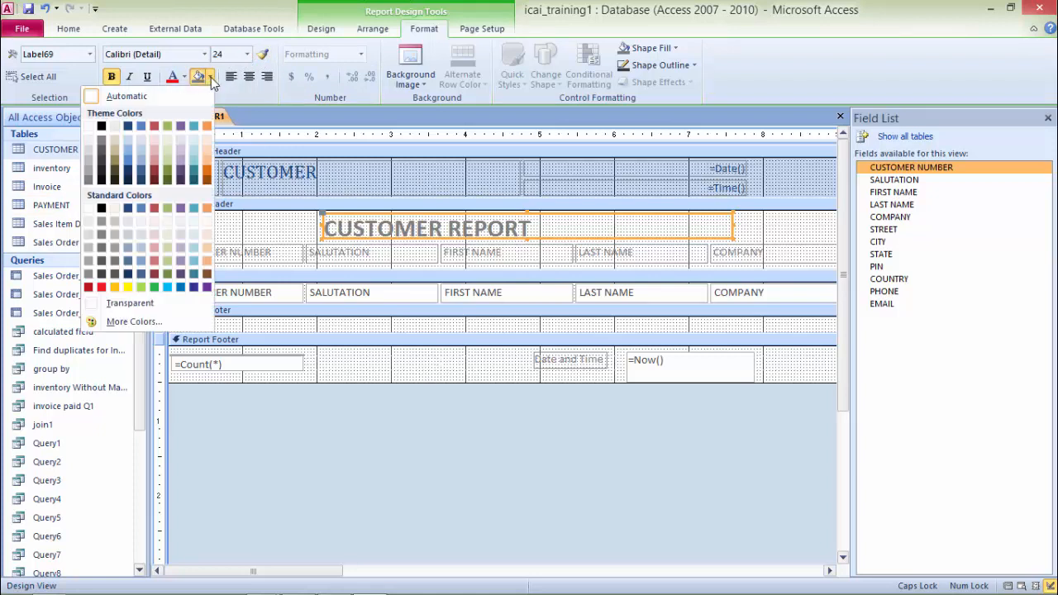
left_click(168, 274)
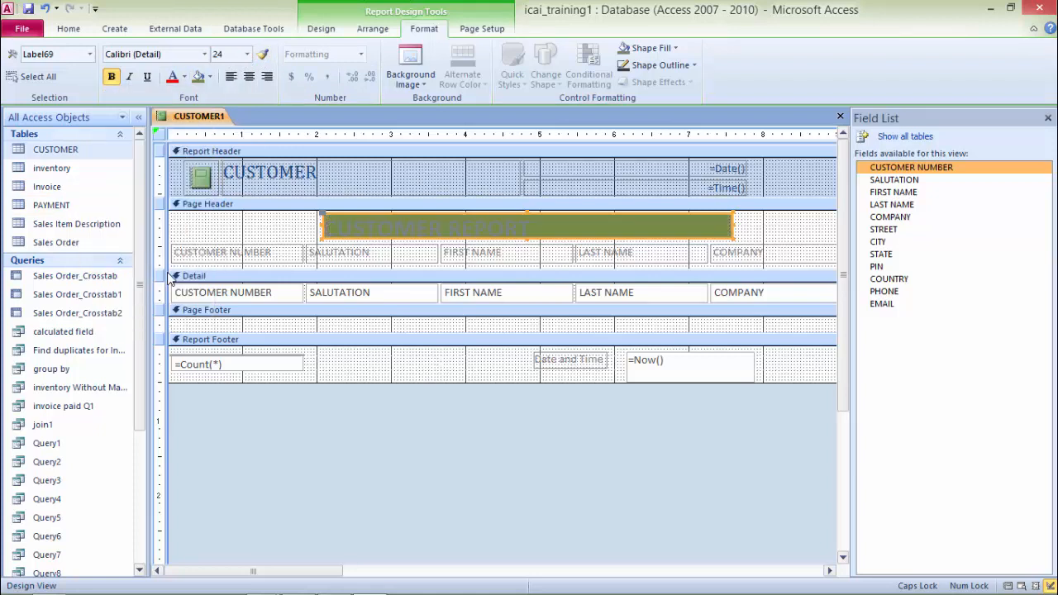
left_click(210, 76)
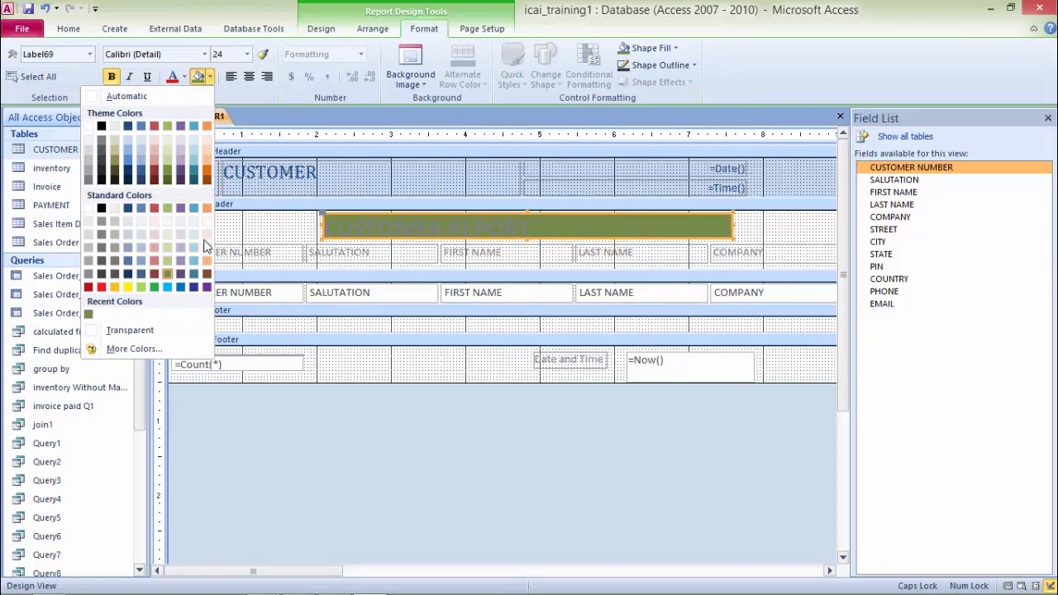
left_click(141, 261)
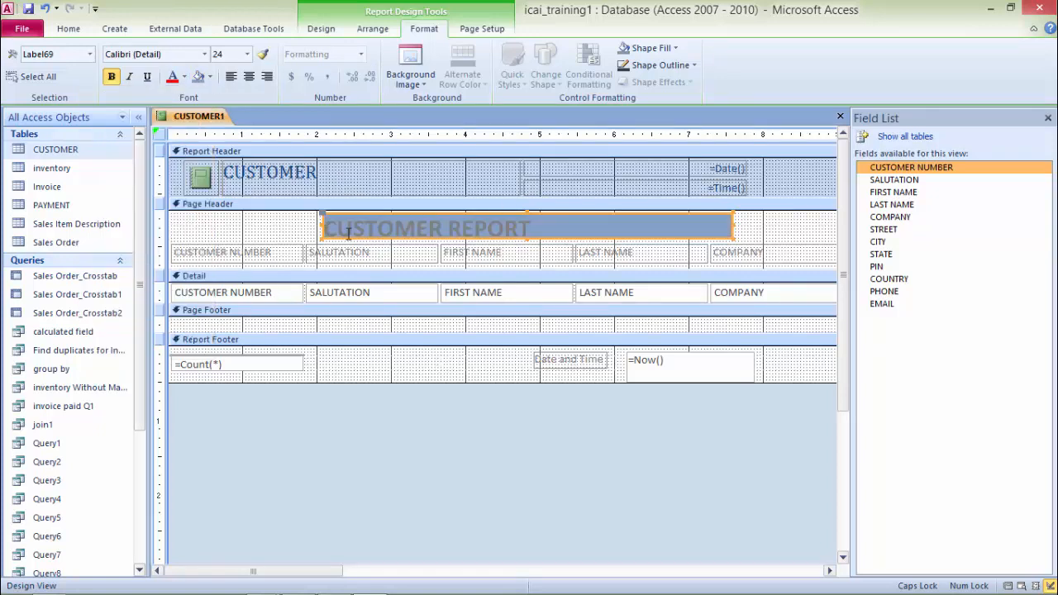
Step: Set the label's font colour to white and centre its text
left_click(187, 80)
left_click(60, 125)
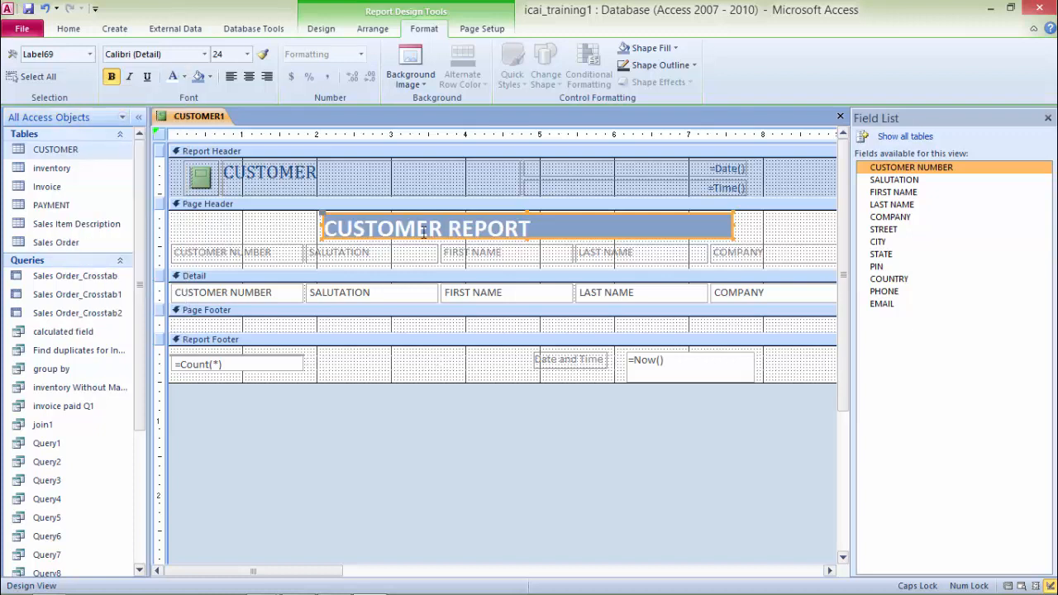
left_click(249, 76)
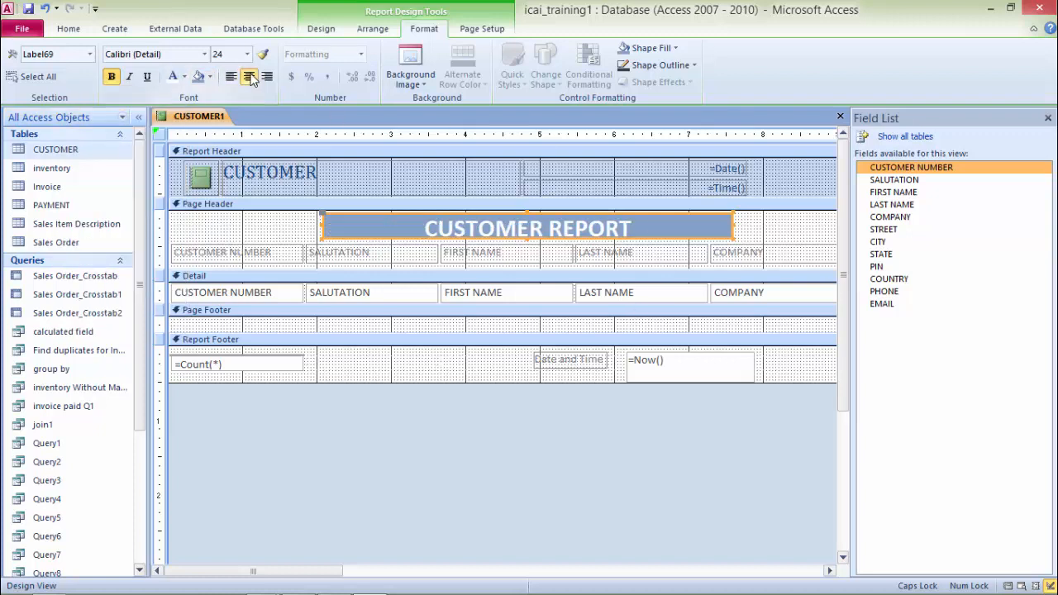
Step: Switch the report to Report View and scroll down through the customer records
right_click(206, 117)
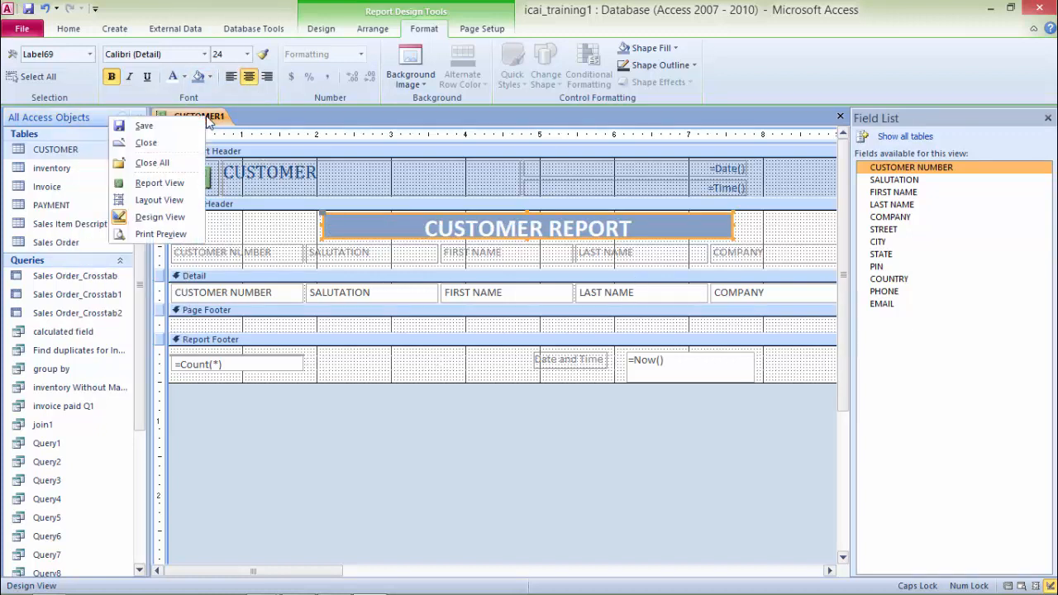
left_click(159, 182)
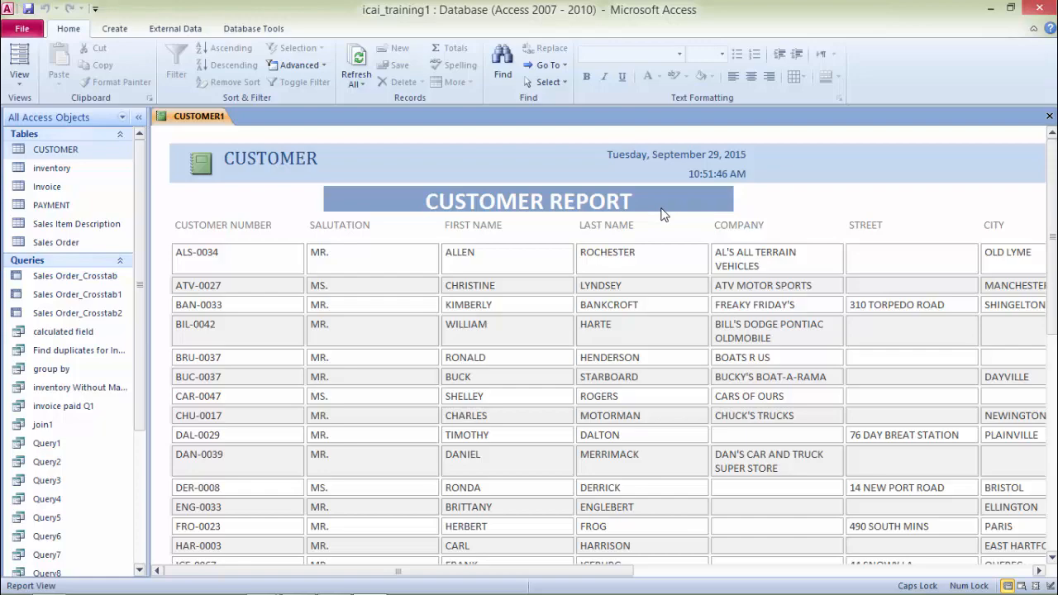
scroll(658, 276, "down", 8)
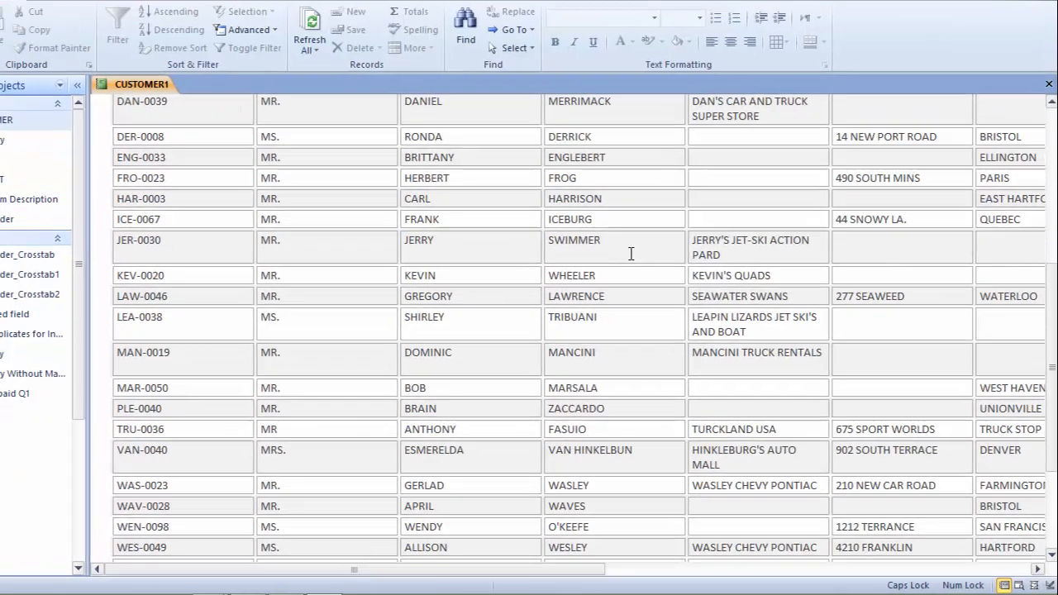
scroll(631, 254, "down", 3)
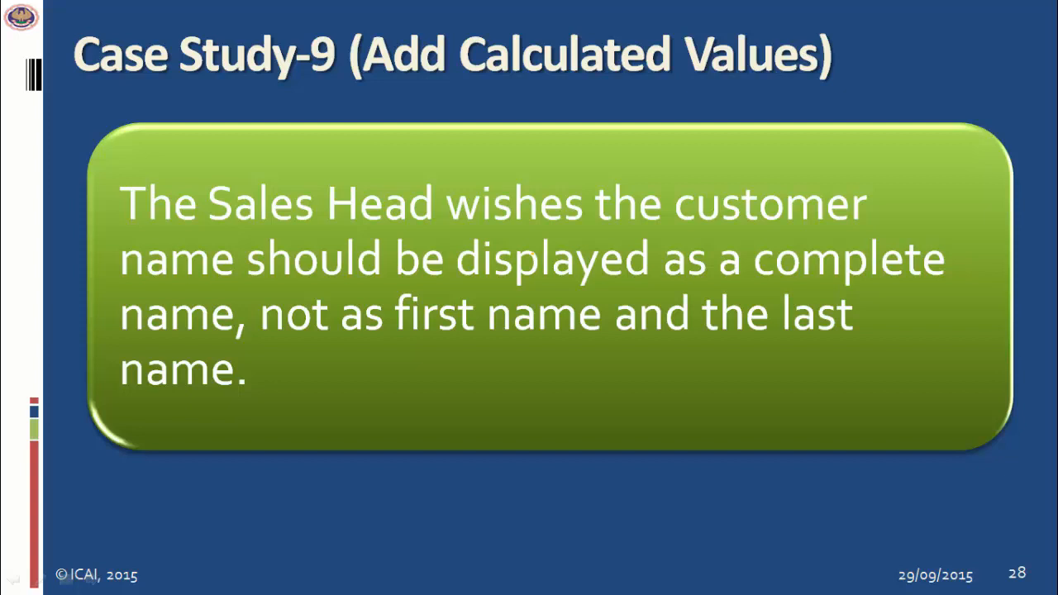
Step: Return to the CUSTOMER1 report in Design View and delete the FIRST NAME label and field
key("alt+Tab")
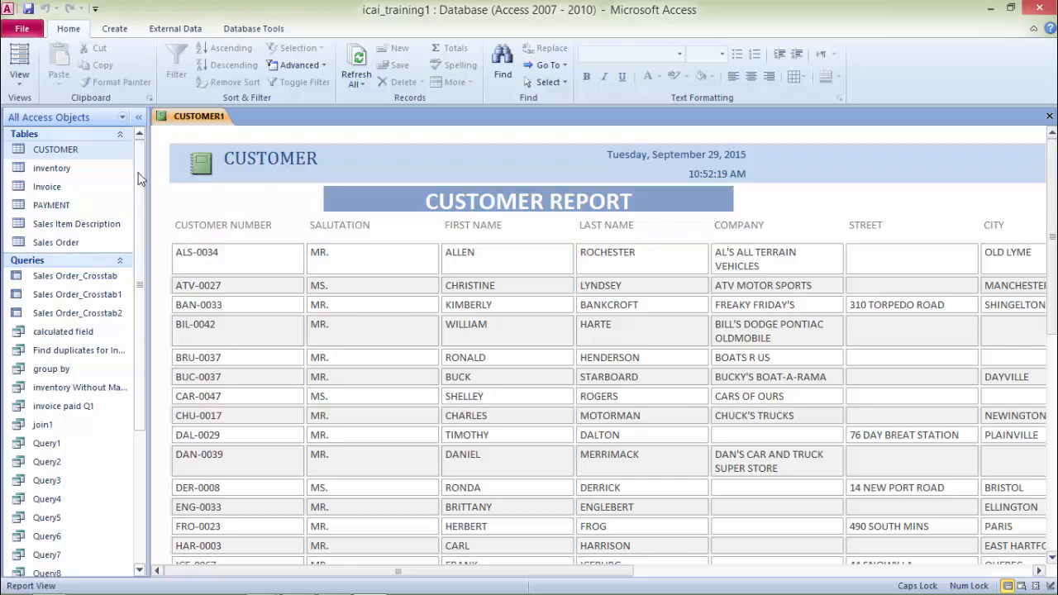
right_click(202, 120)
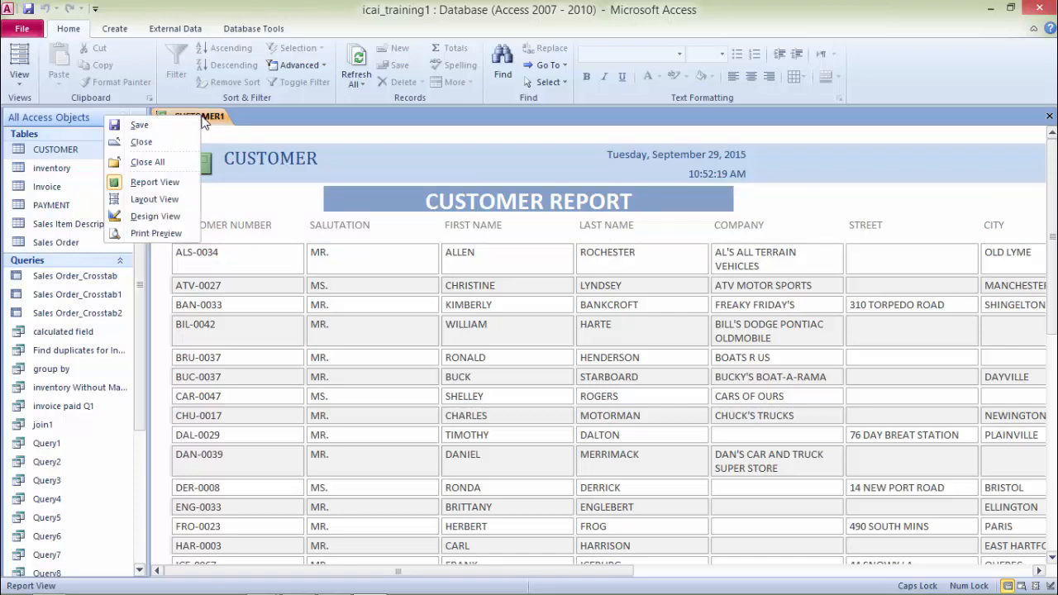
left_click(175, 223)
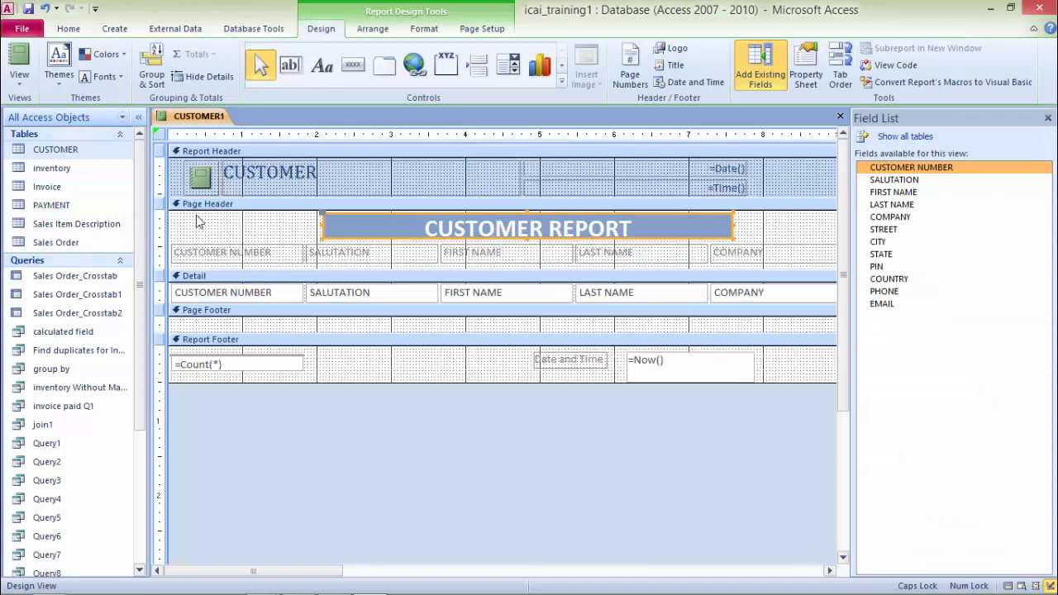
left_click(525, 256)
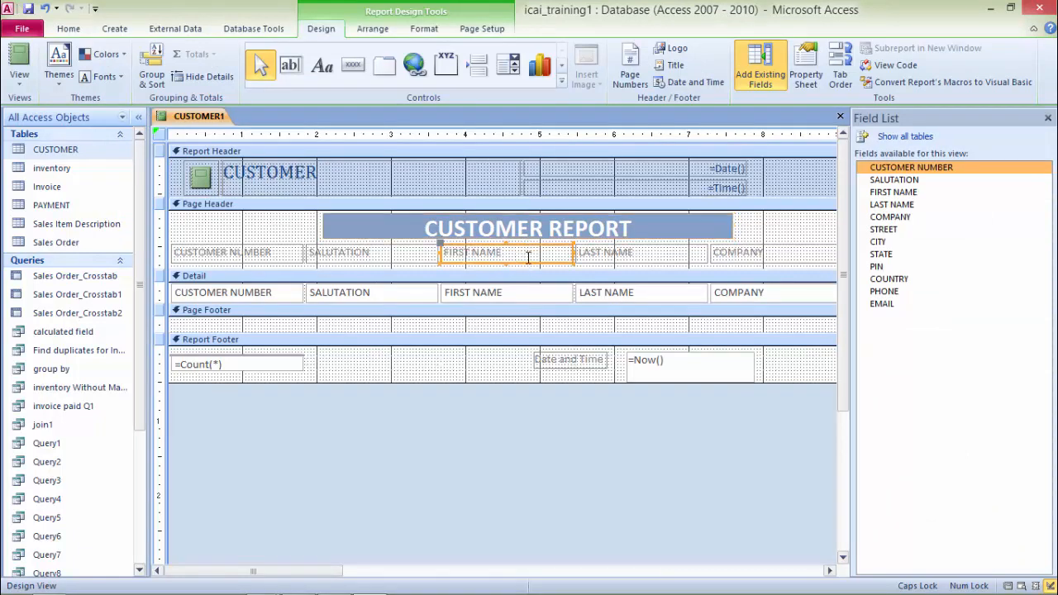
left_click(534, 299, "shift")
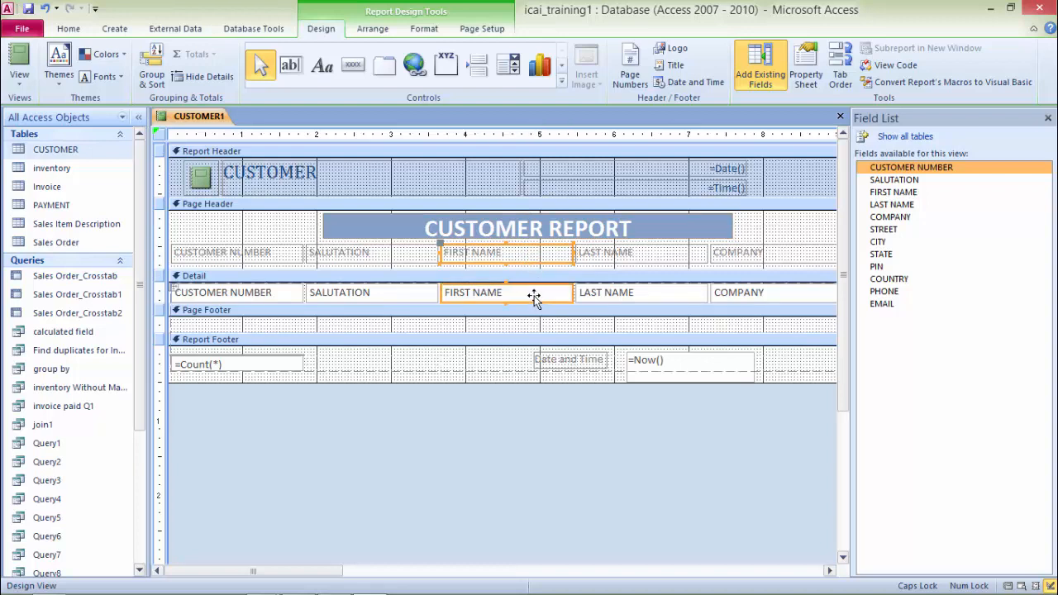
key("Delete")
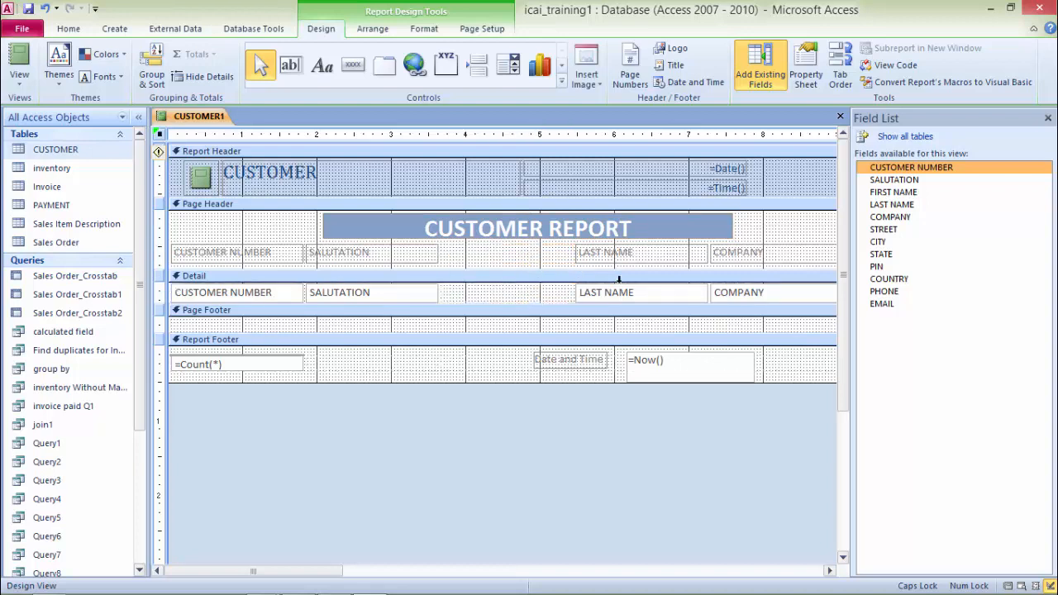
Step: Delete the LAST NAME label and field from the report
left_click(653, 257)
left_click(653, 257)
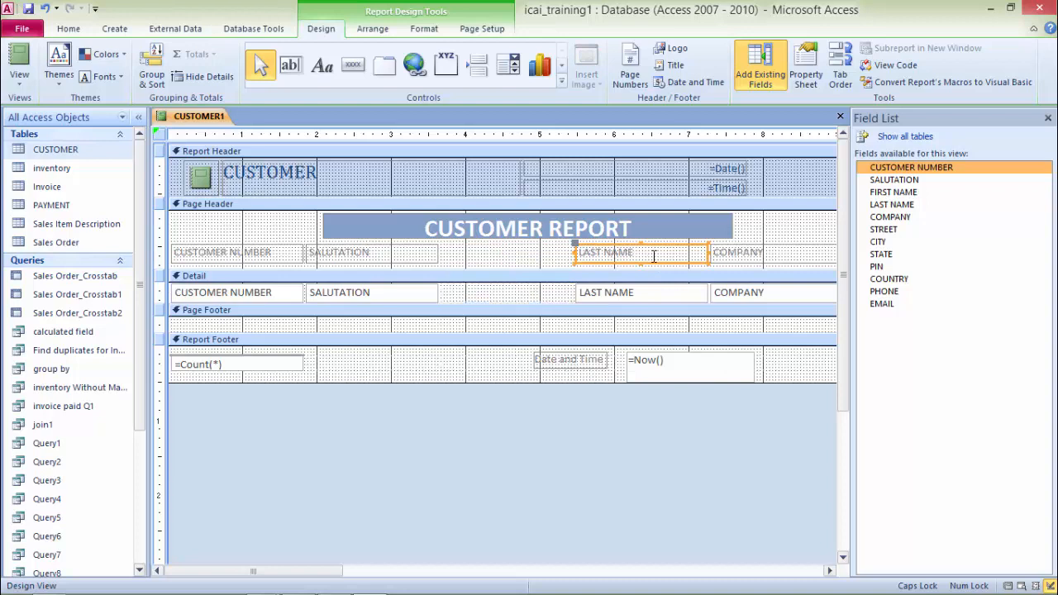
left_click(635, 300, "shift")
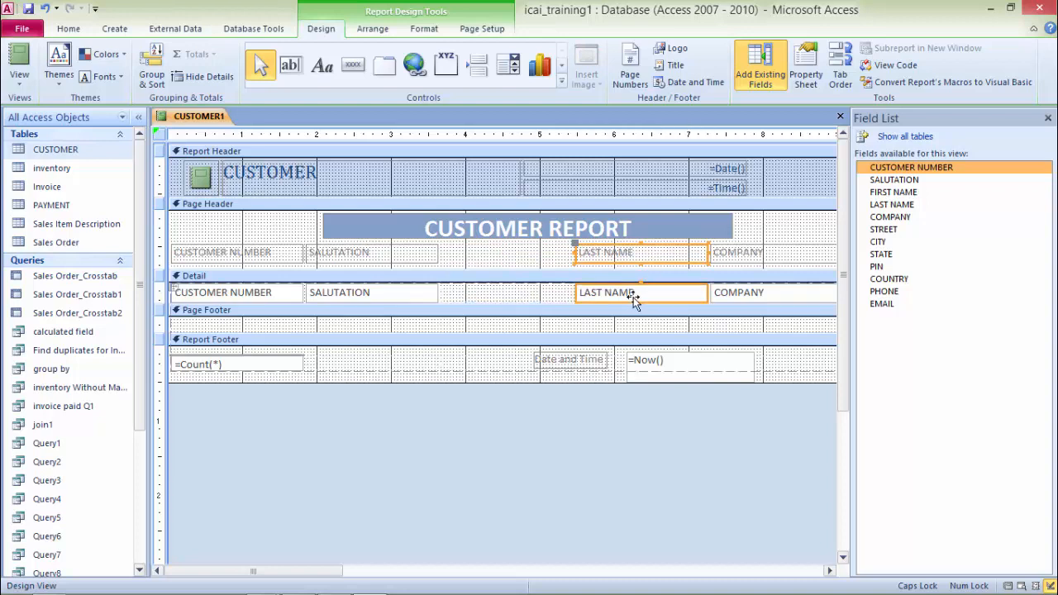
key("Delete")
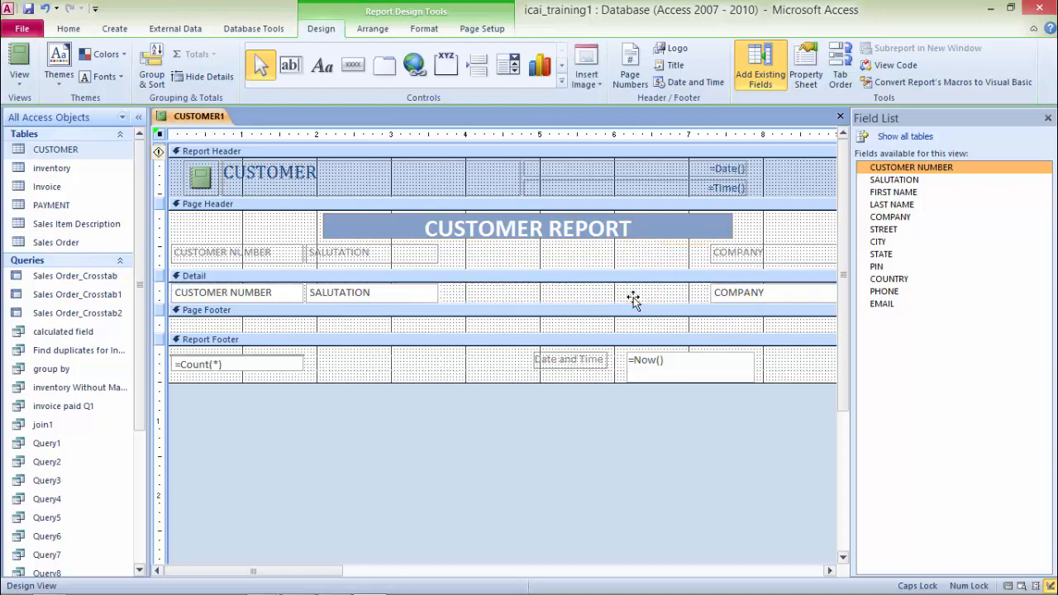
Step: Add an unbound text box in the Detail section where the name fields were, removing its attached label
left_click(292, 68)
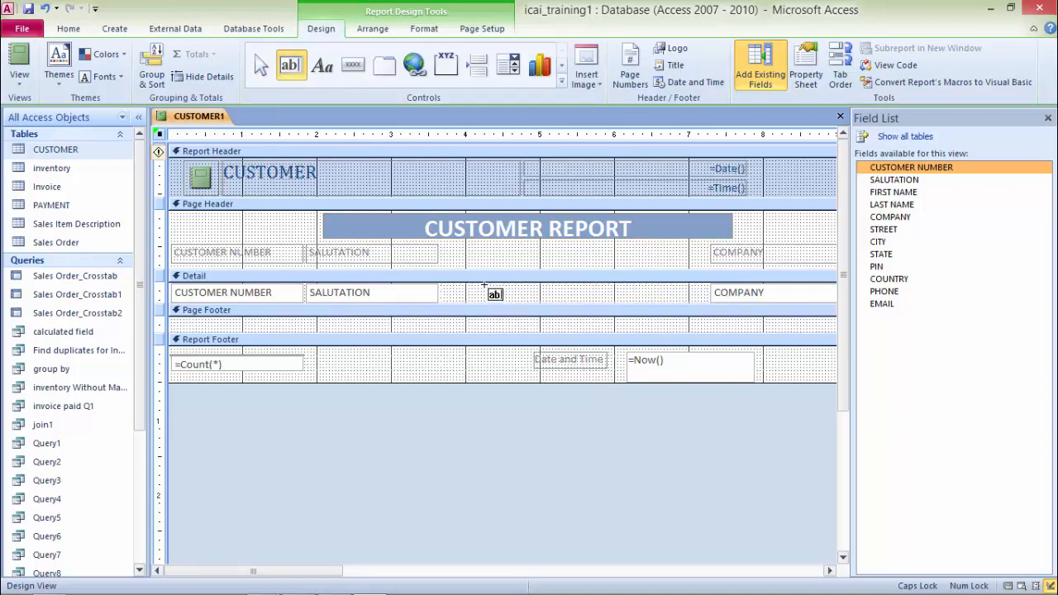
mouse_move(484, 286)
left_mouse_down()
mouse_move(500, 298)
mouse_move(677, 302)
left_mouse_up()
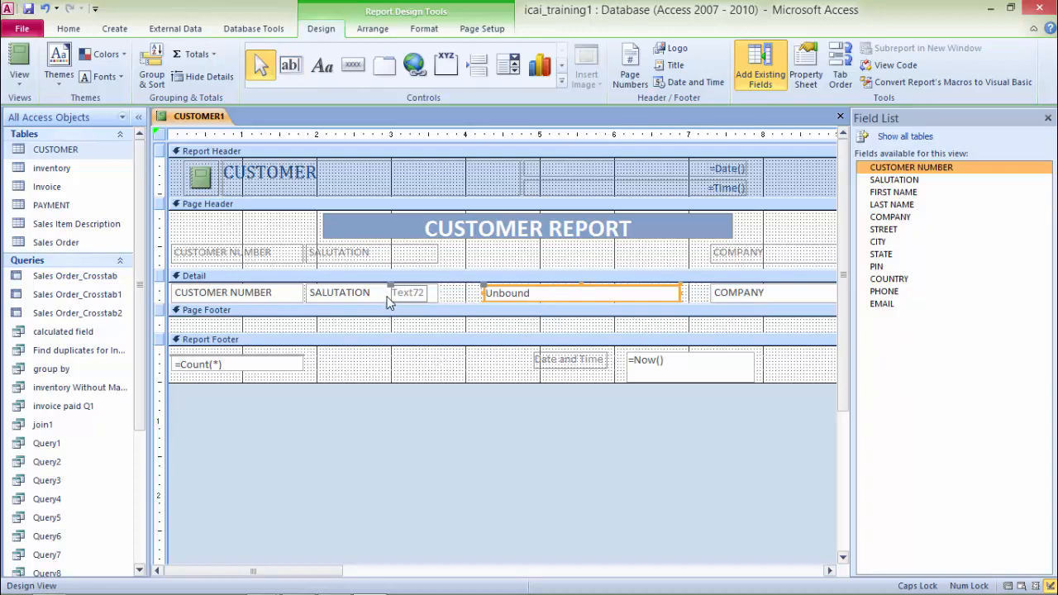
left_click(456, 293)
left_click(405, 295)
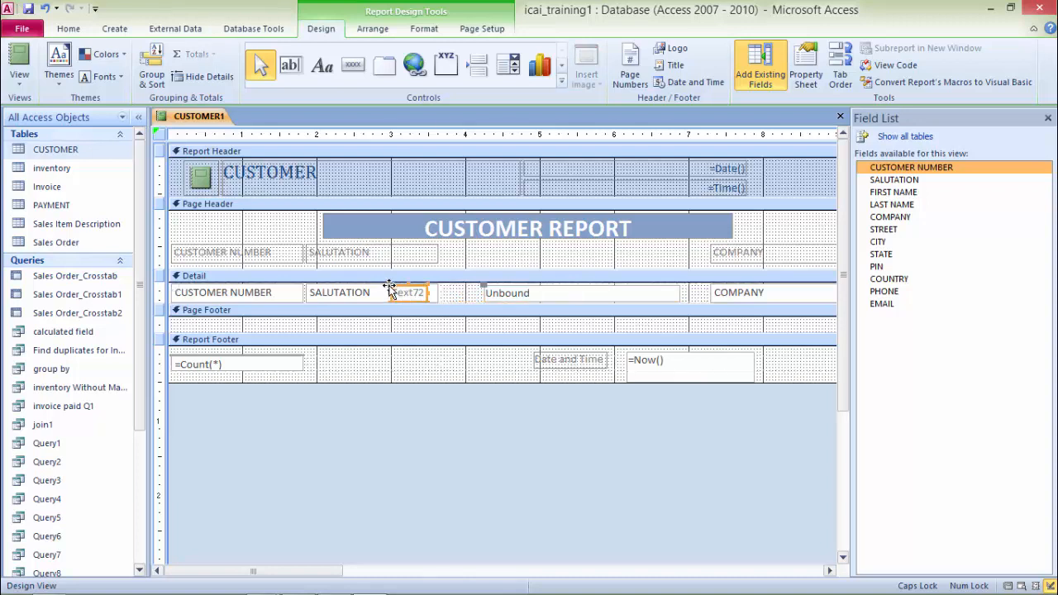
key("Delete")
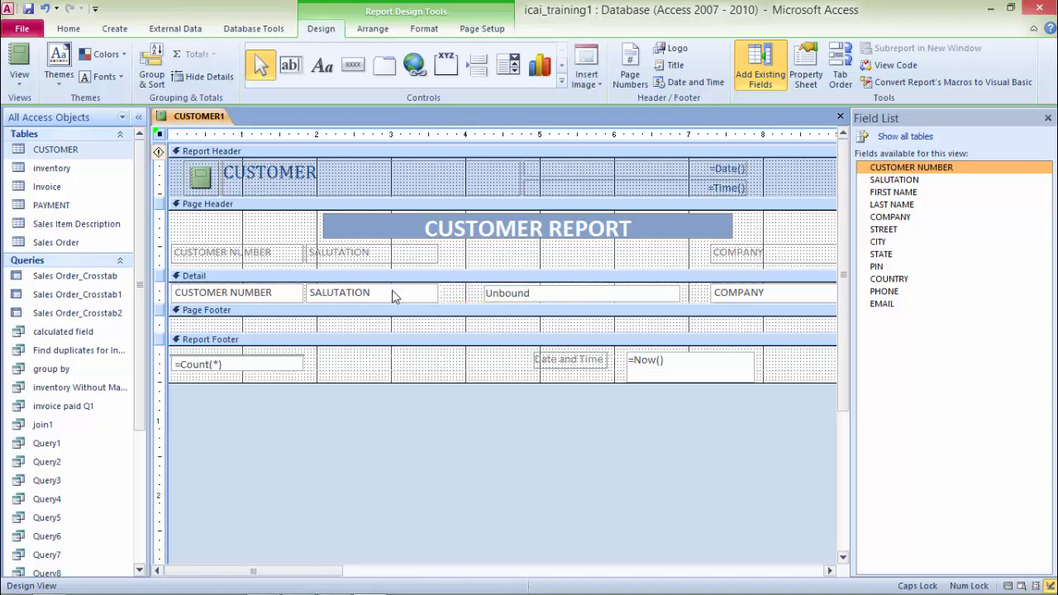
Step: Paste the label into the Page Header above the new text box and rename it CUSTOMER NAME
left_click(507, 261)
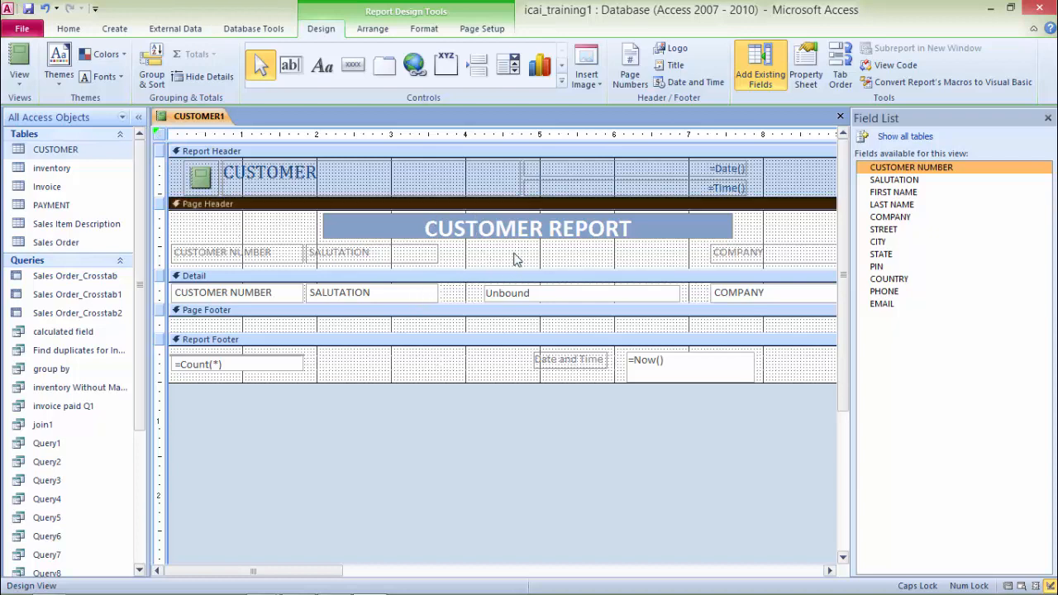
key("ctrl+v")
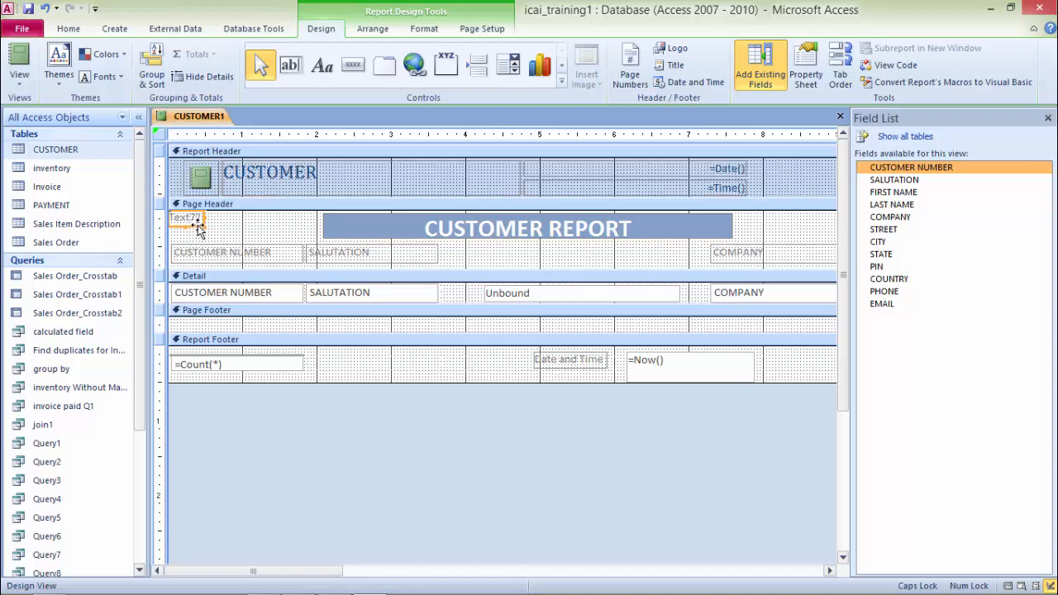
left_click_drag(191, 219, 659, 254)
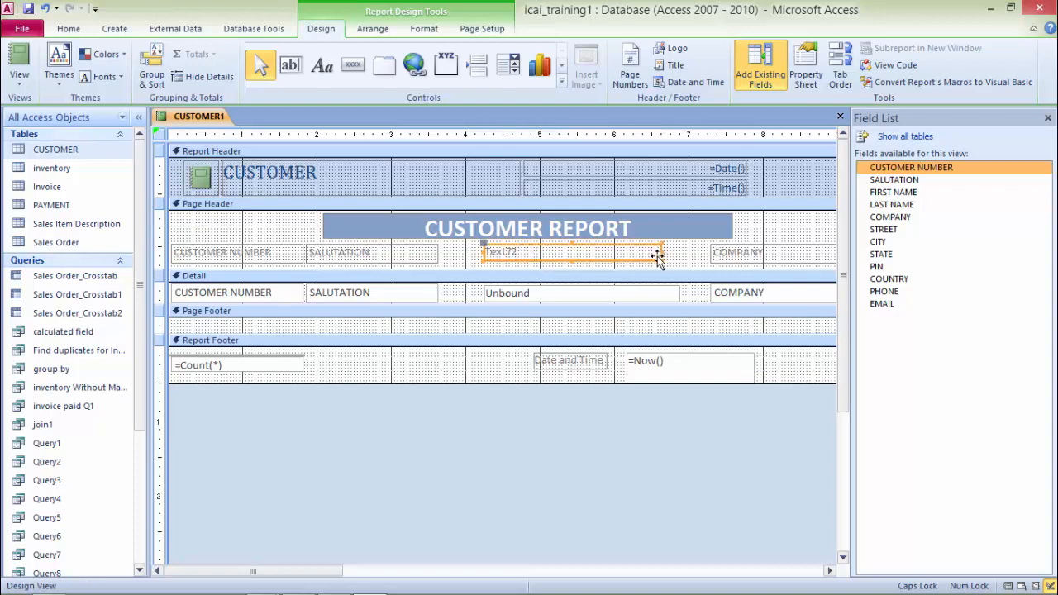
left_click(556, 256)
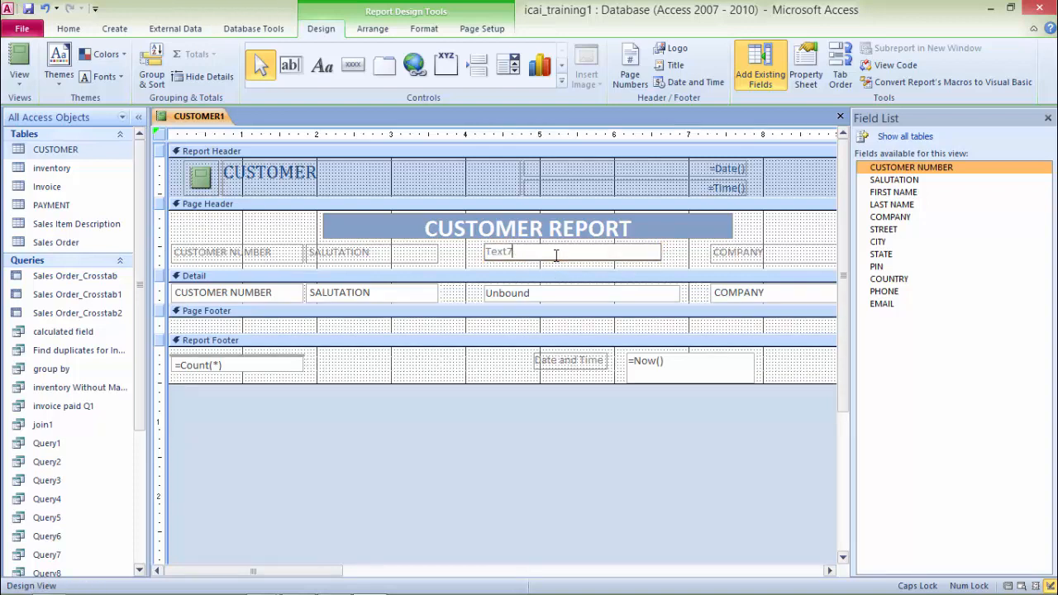
key("BackSpace")
key("BackSpace")
key("BackSpace")
key("BackSpace")
key("BackSpace")
type("CUSTOMER NAME")
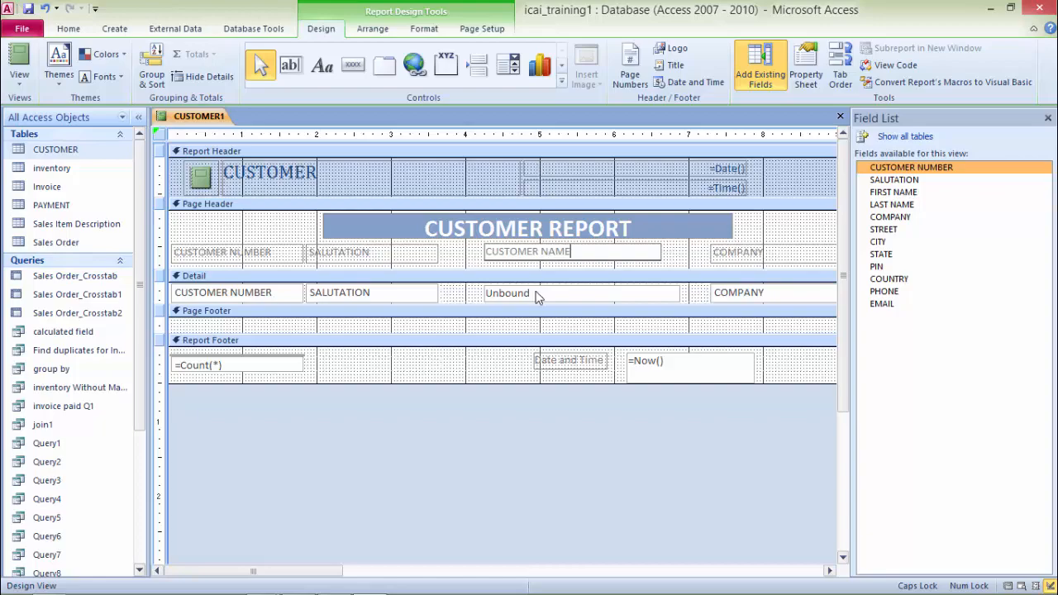
Step: Enter the expression =[FIRST NAME]+" "+[LAST NAME] as the unbound text box's control source
left_click(539, 294)
left_click(541, 296)
type("=")
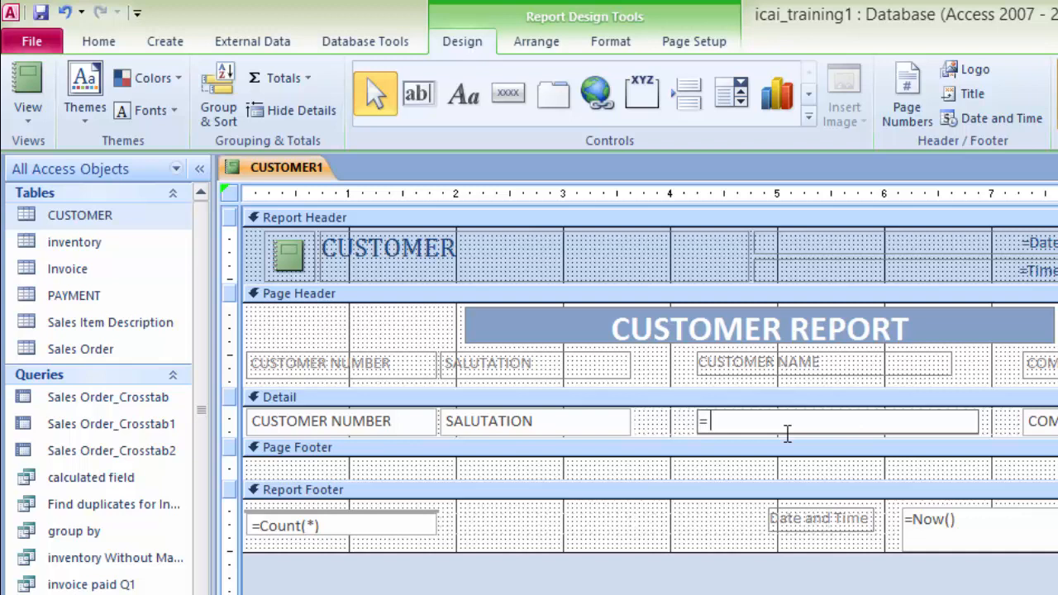
type("[FIRST NAM")
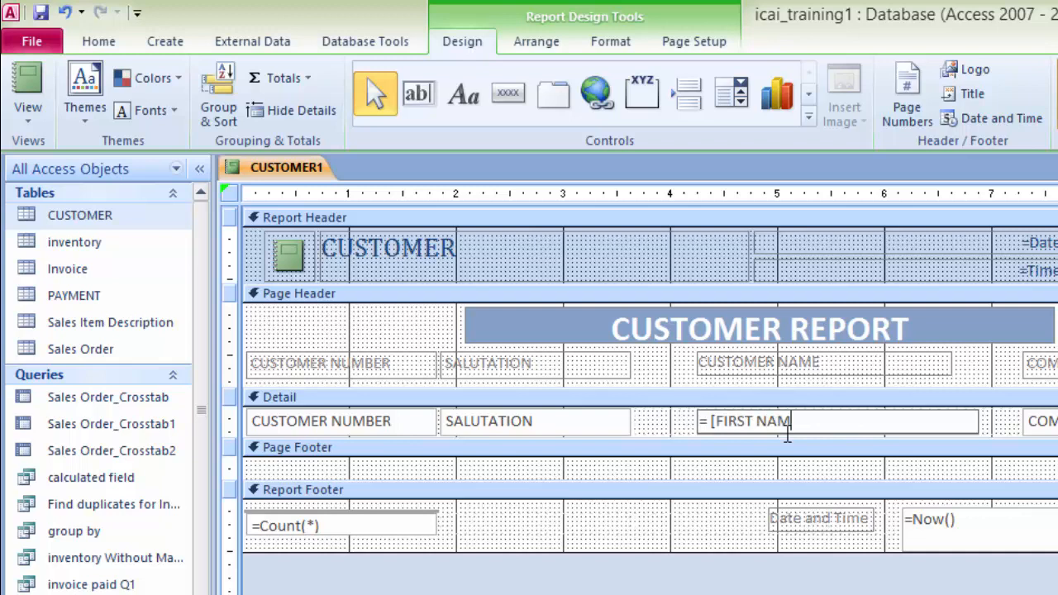
type("E]+\" \"+[LAST NAME")
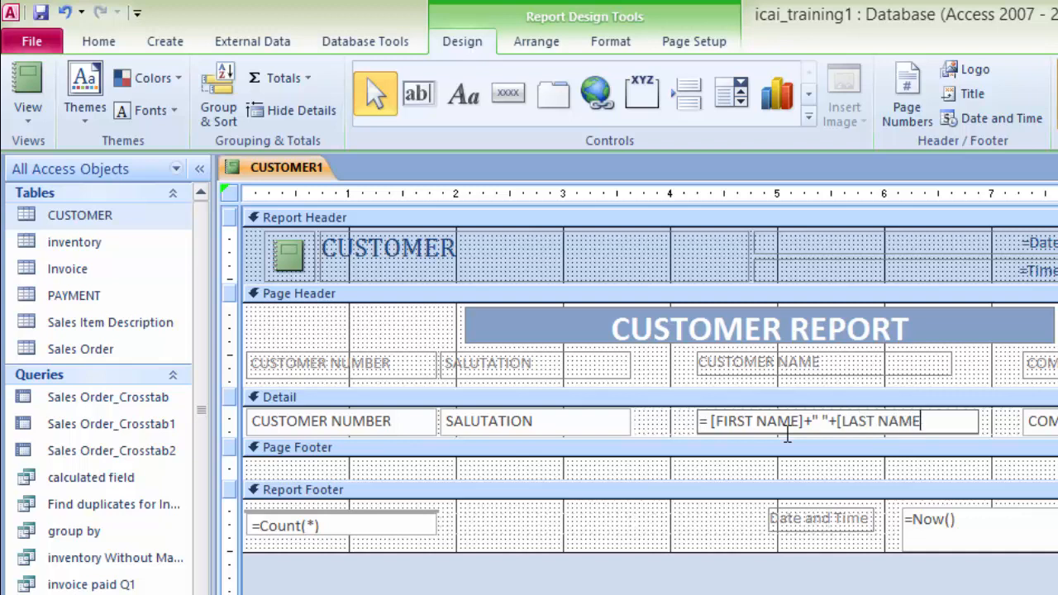
type("]")
Step: Preview the combined customer names in Report View, then return to Design View
right_click(285, 180)
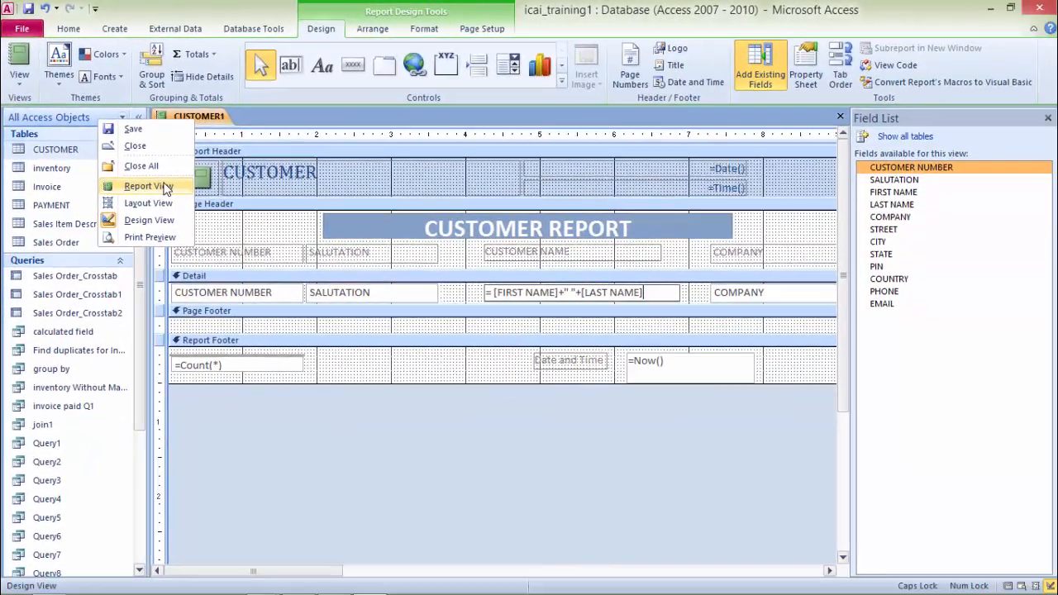
left_click(187, 212)
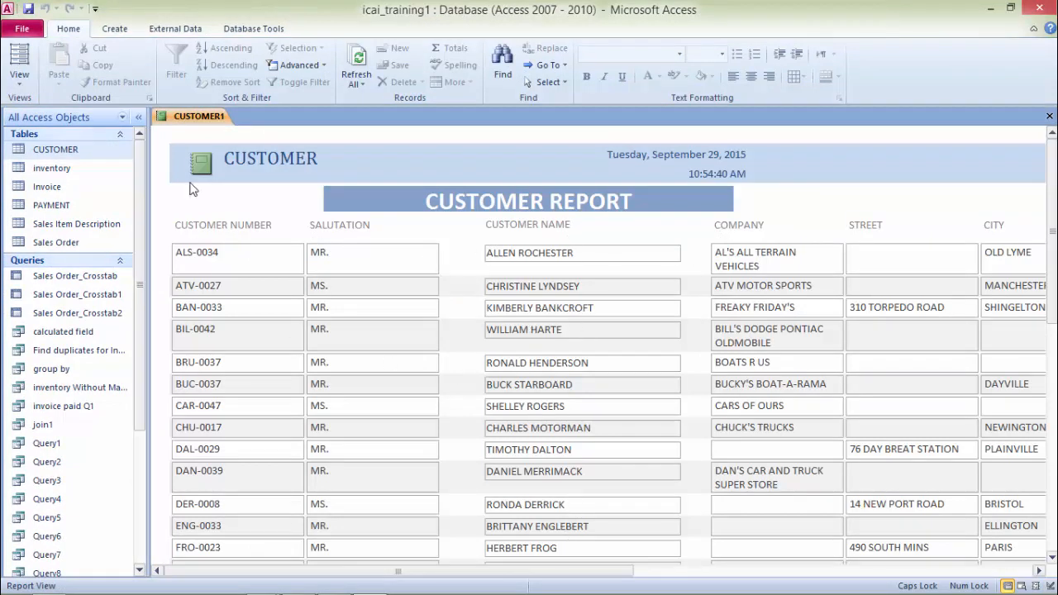
right_click(204, 124)
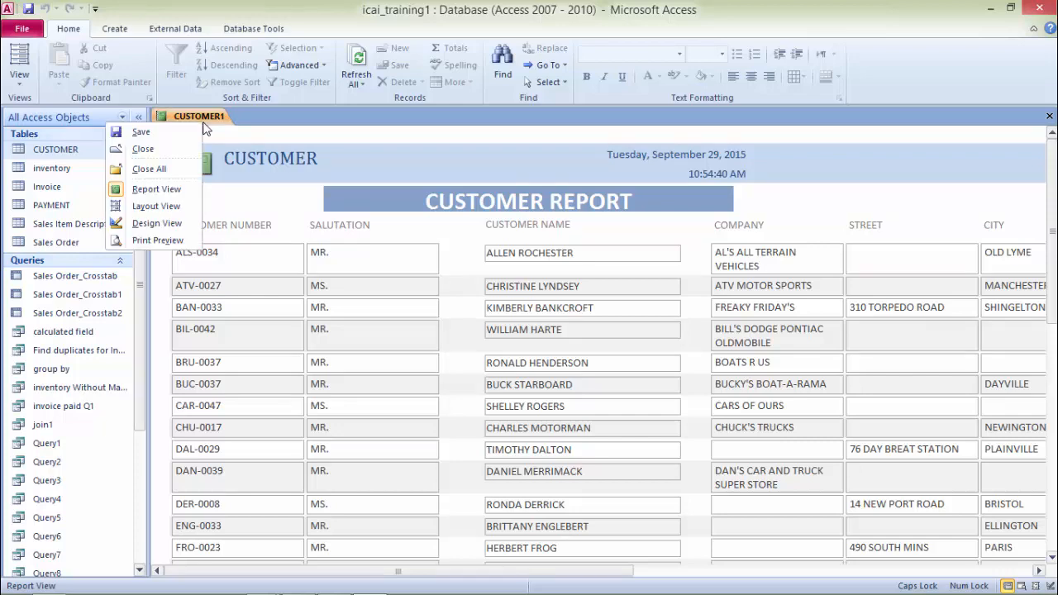
left_click(172, 225)
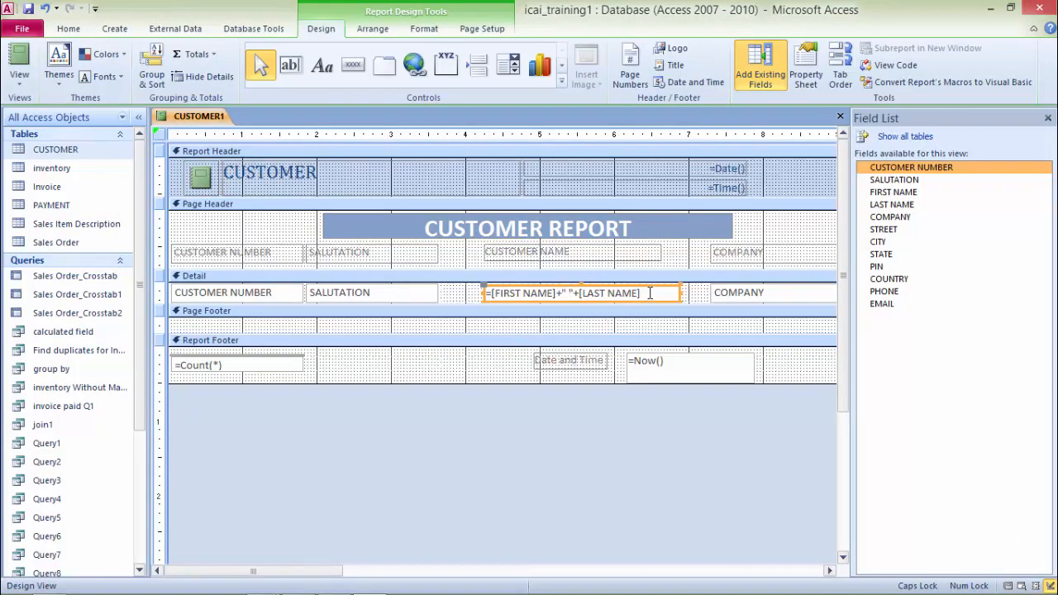
Step: Enlarge the Detail section to make room below the fields
left_click_drag(649, 292, 484, 289)
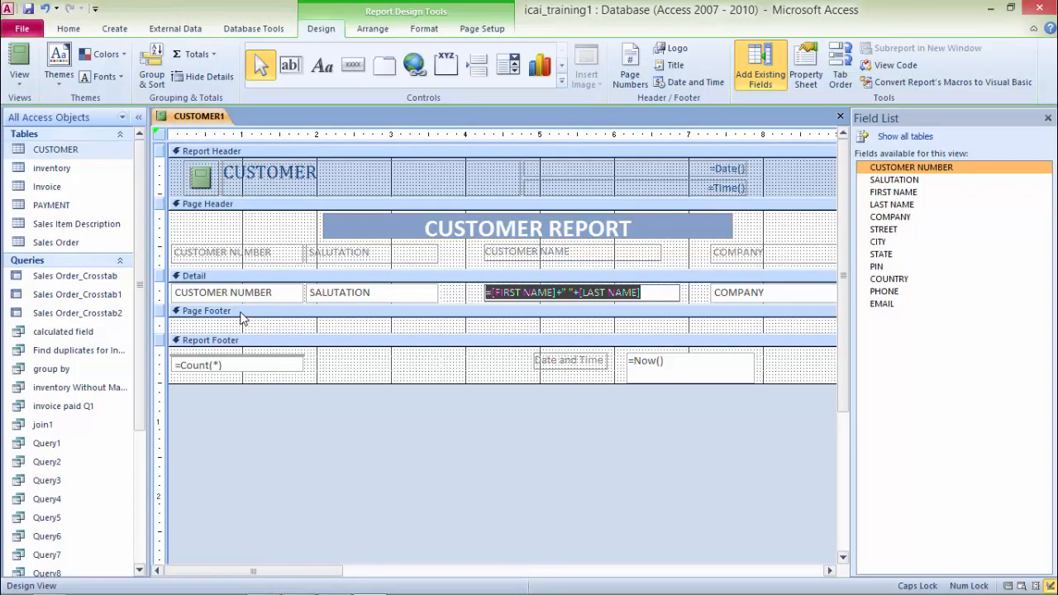
left_click_drag(244, 305, 244, 519)
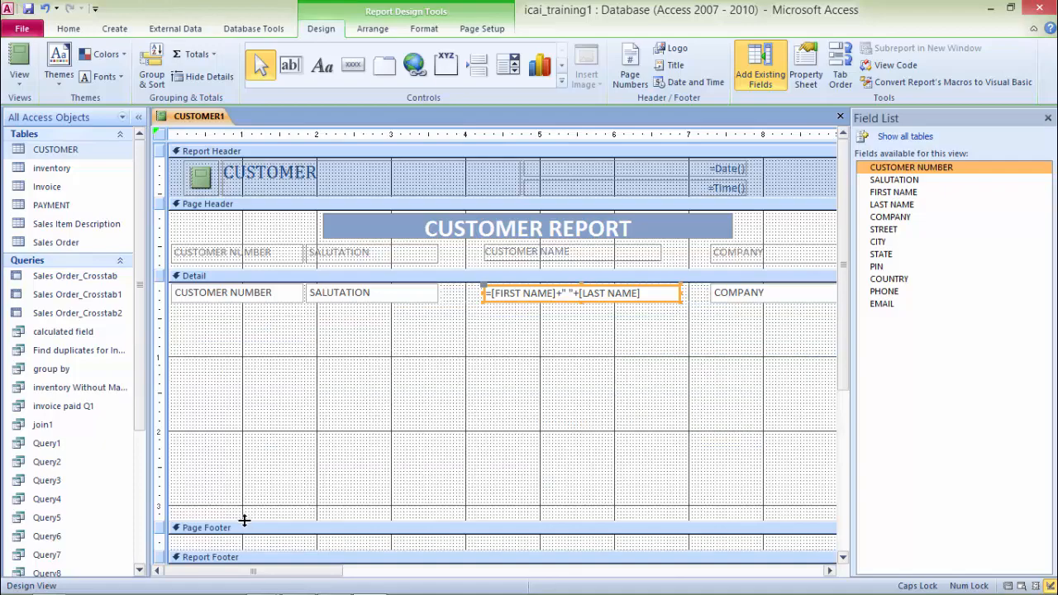
Step: Draw a subform/subreport control across the Detail section below the fields, using existing tables and queries as the source
left_click(561, 82)
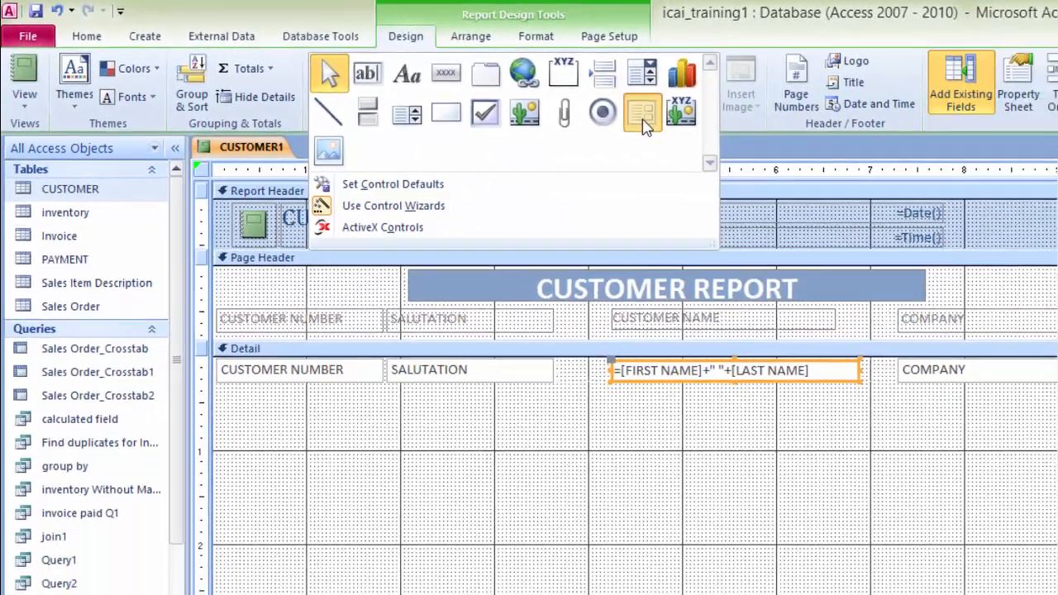
left_click(844, 154)
left_click_drag(189, 316, 741, 513)
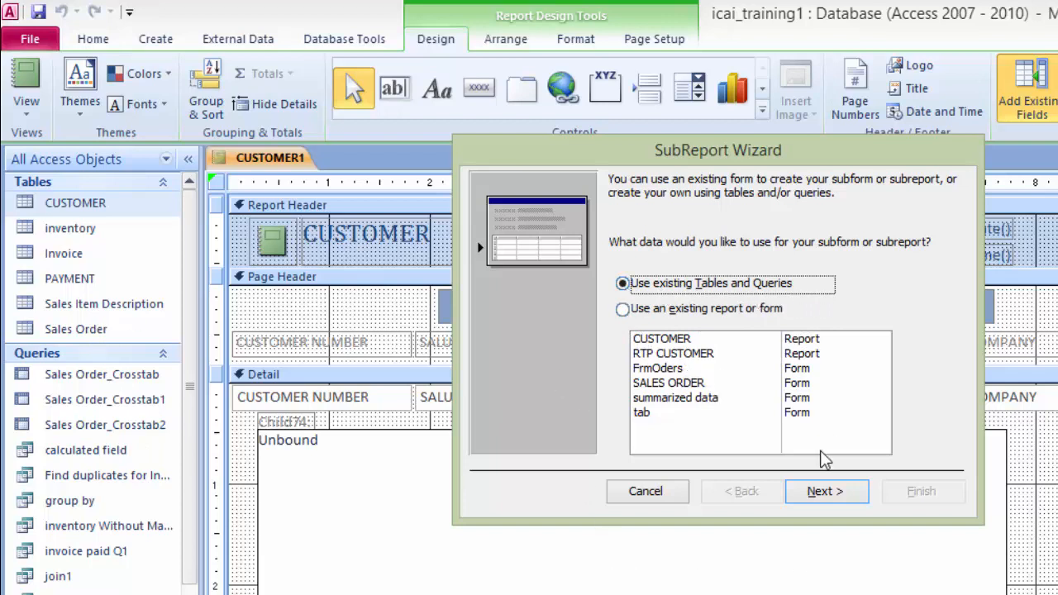
left_click(849, 499)
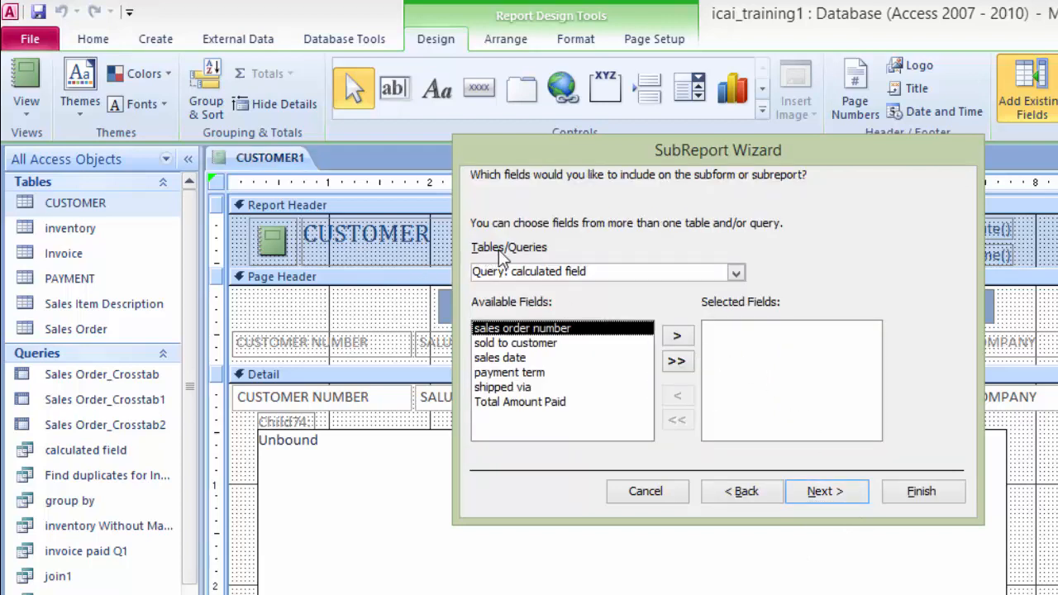
Step: Choose the Sales Order table as the subreport's source in the SubReport Wizard
left_click(737, 273)
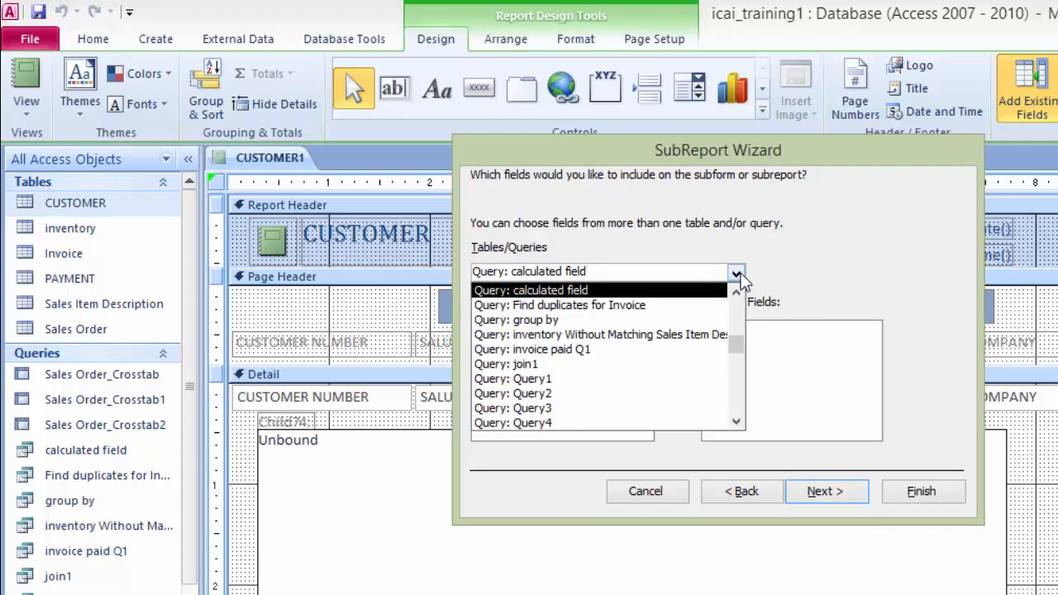
left_click(736, 422)
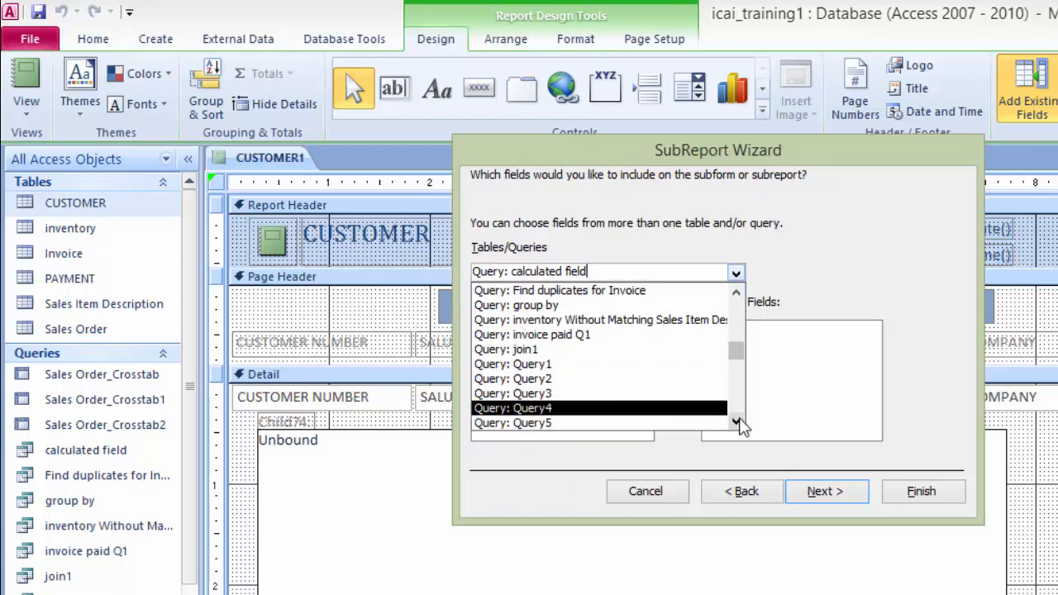
left_click(736, 422)
left_click(736, 422)
left_click(736, 422)
left_click(735, 422)
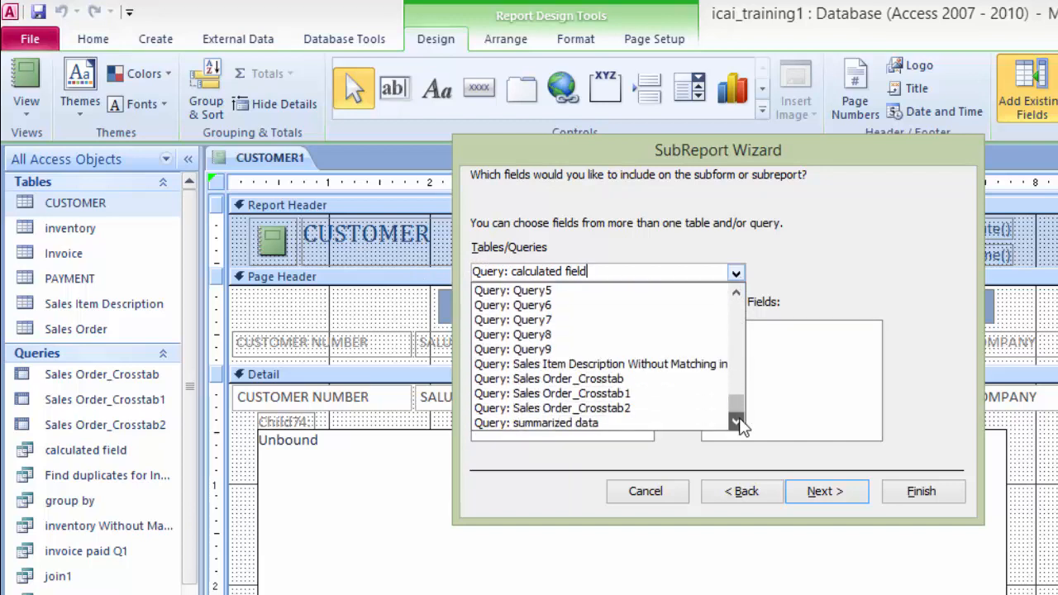
left_click_drag(738, 413, 738, 297)
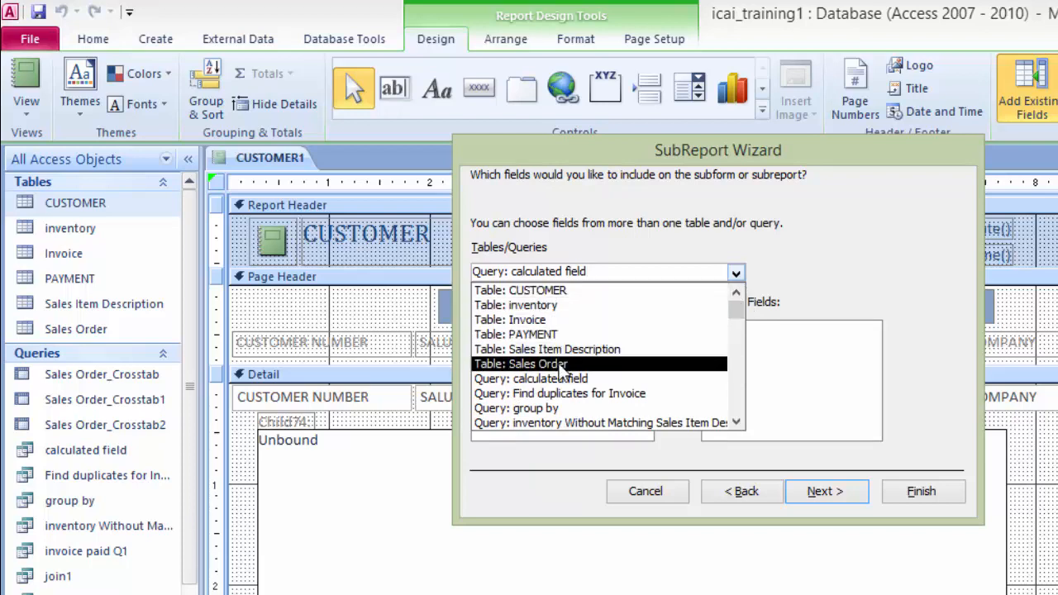
left_click(547, 364)
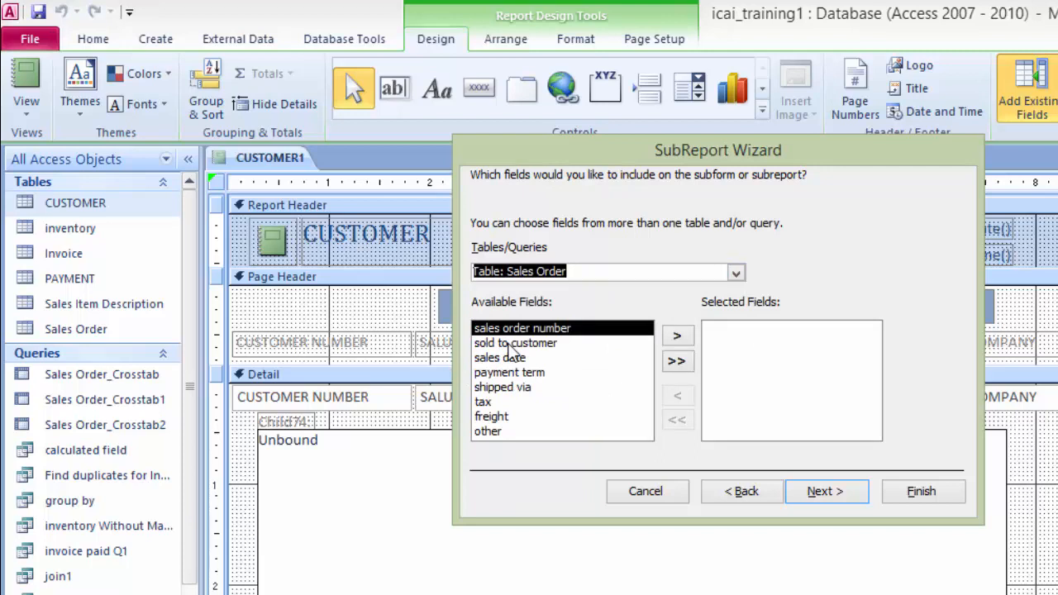
Step: Add all Sales Order fields to the subreport, starting with sold to customer and sales order number, and continue
left_click(512, 343)
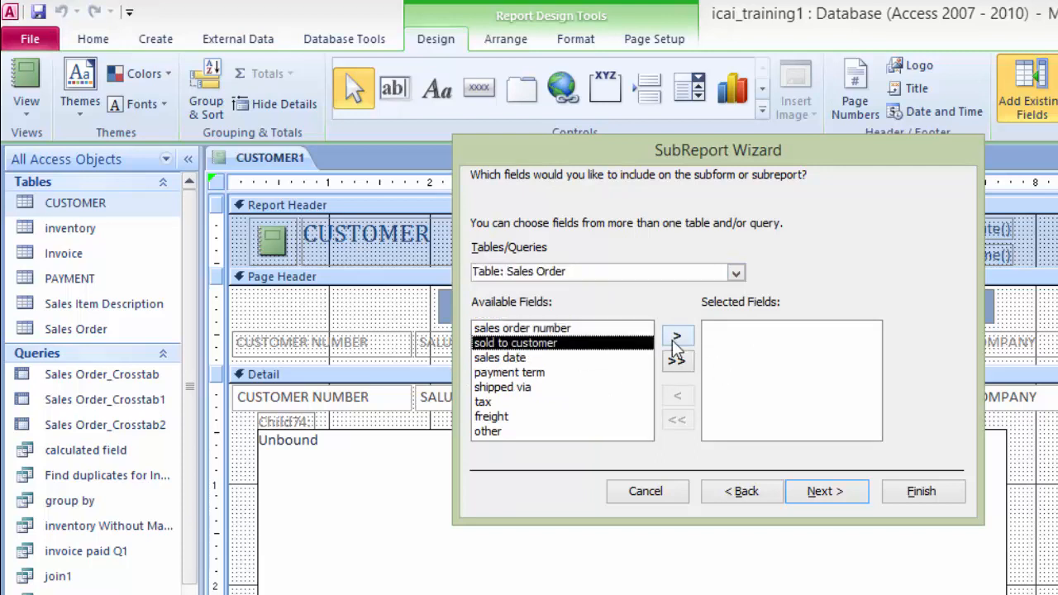
left_click(676, 338)
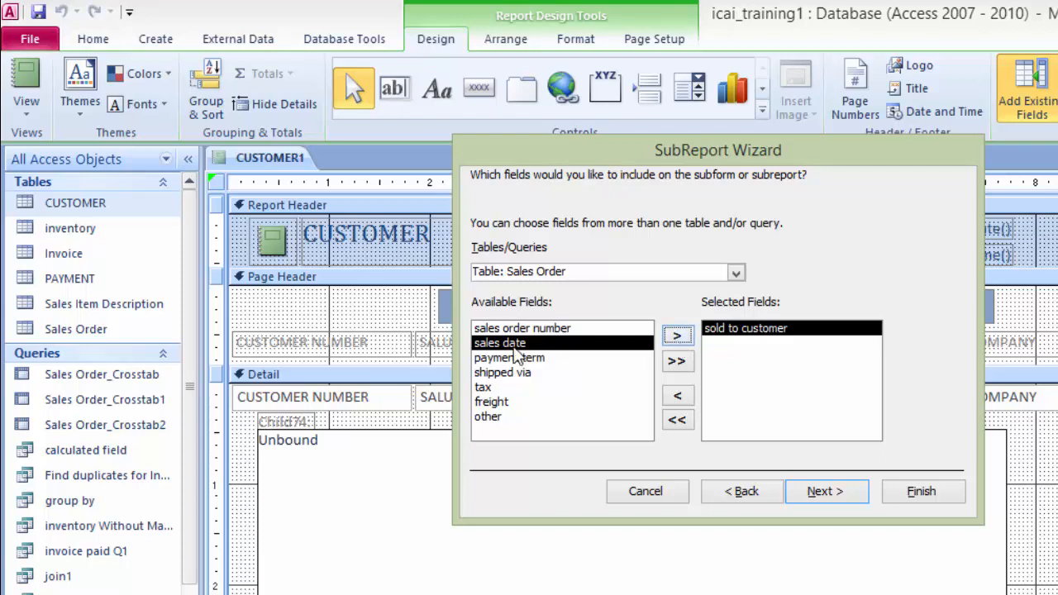
left_click(538, 330)
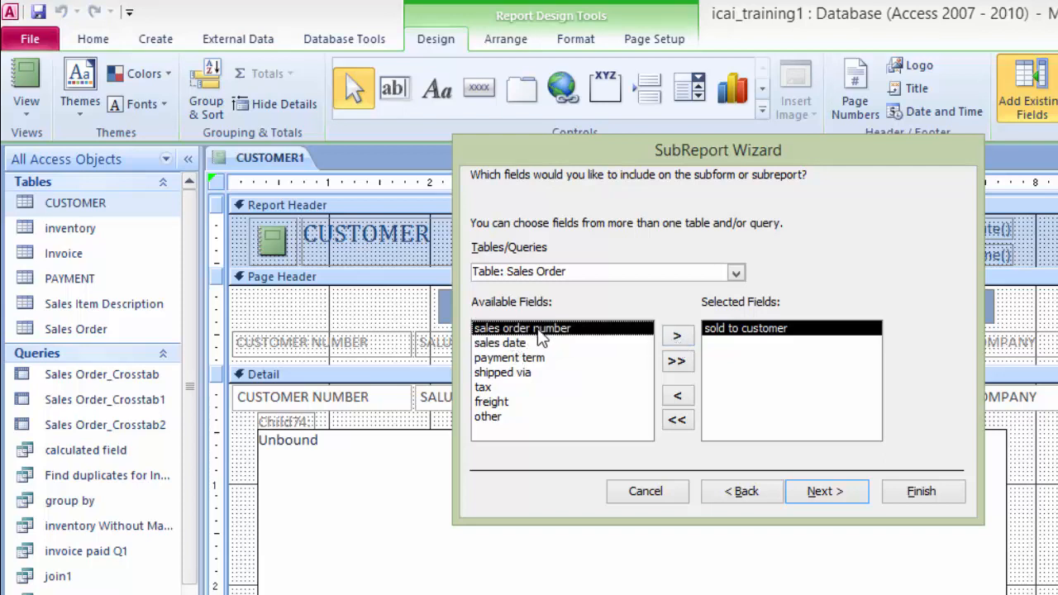
left_click(677, 337)
left_click(687, 341)
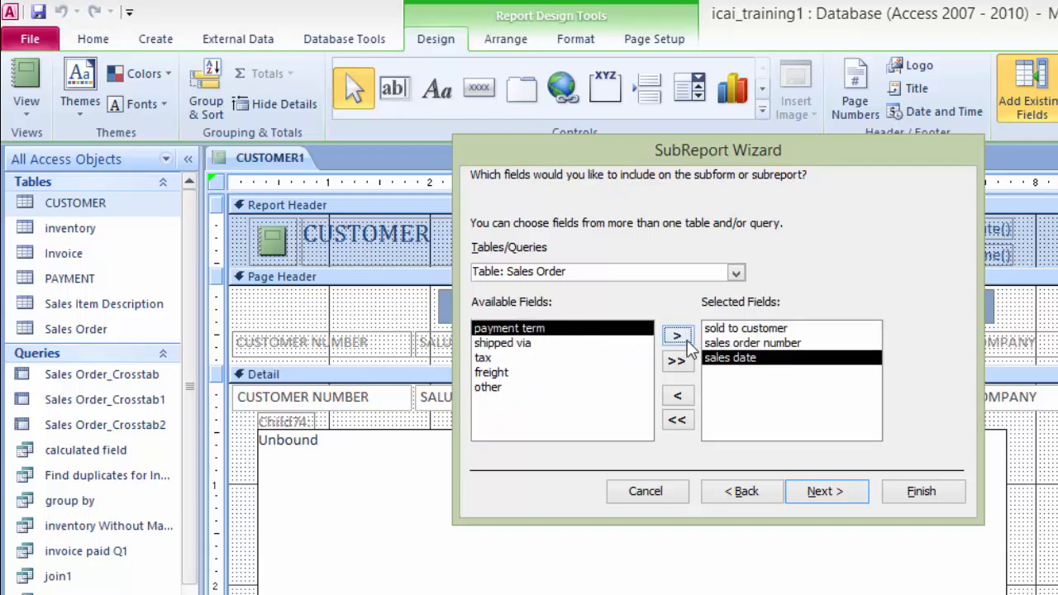
left_click(687, 341)
left_click(687, 341)
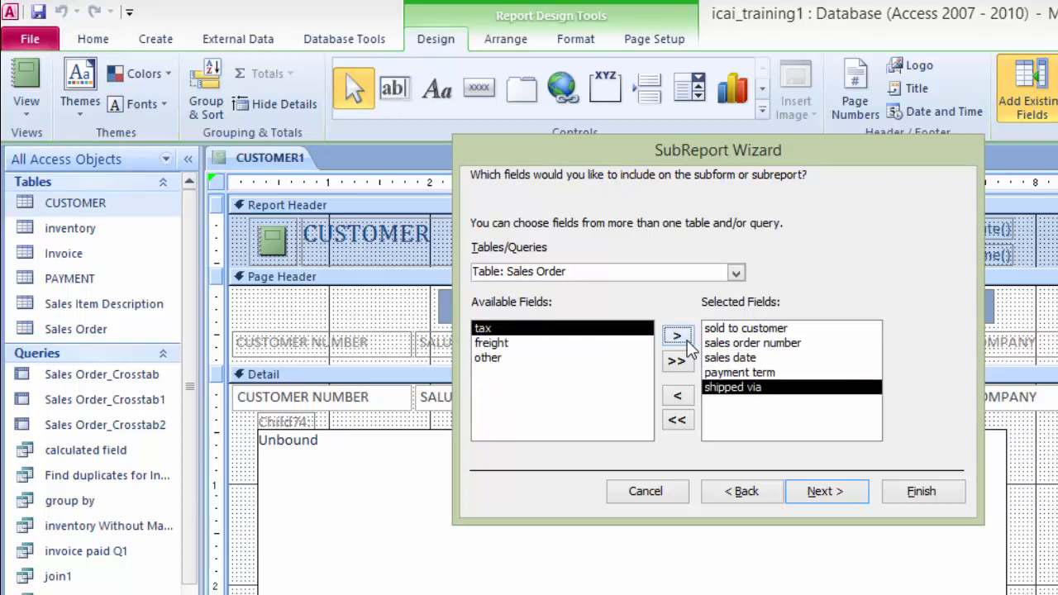
left_click(686, 341)
left_click(686, 341)
left_click(687, 341)
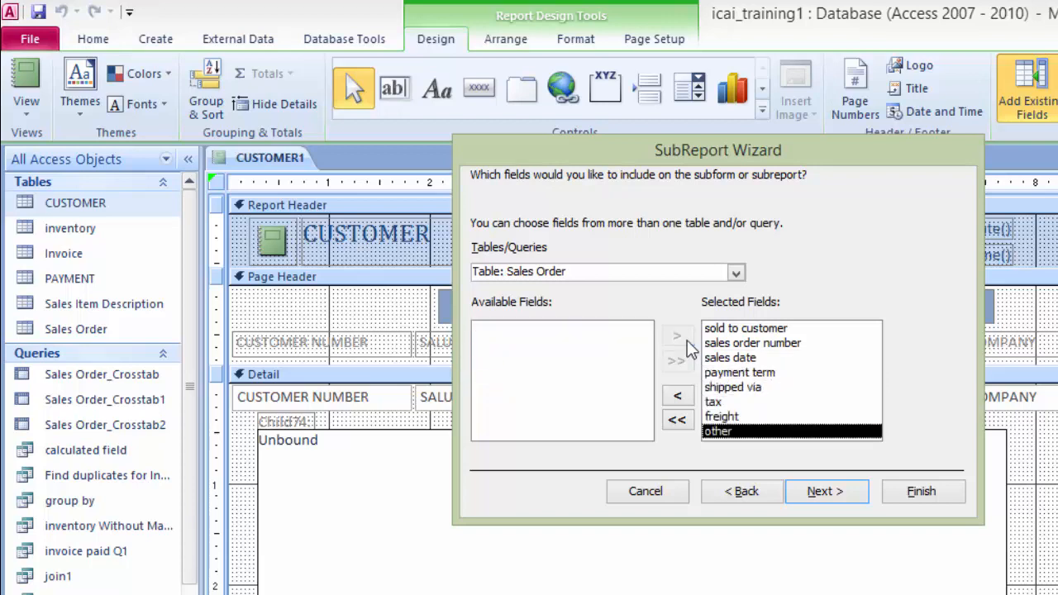
left_click(840, 495)
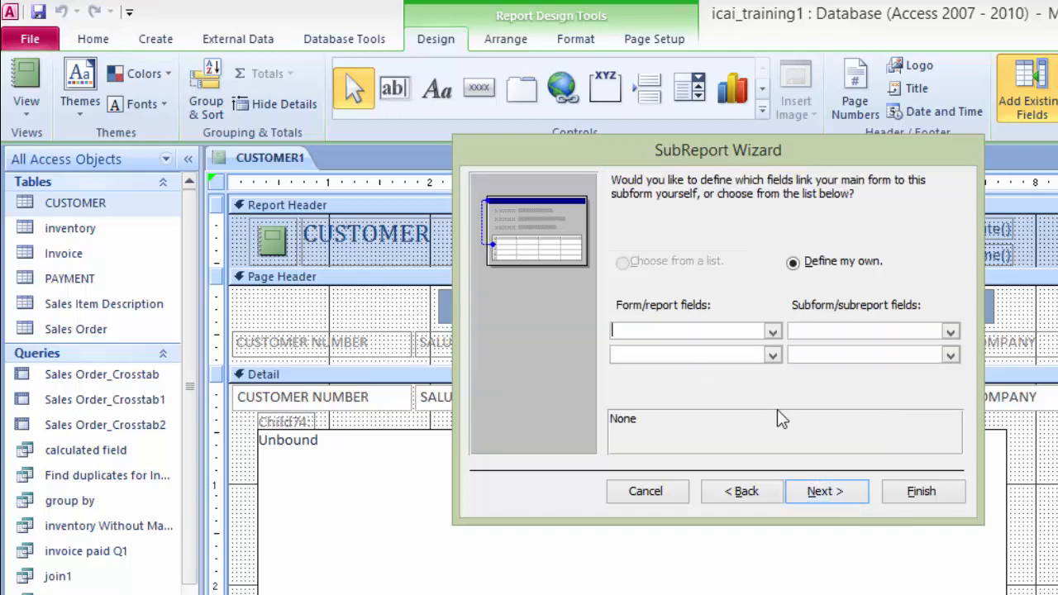
Step: Define the link from the report's CUSTOMER NUMBER field to the subreport's sales order number field, and continue
left_click(772, 333)
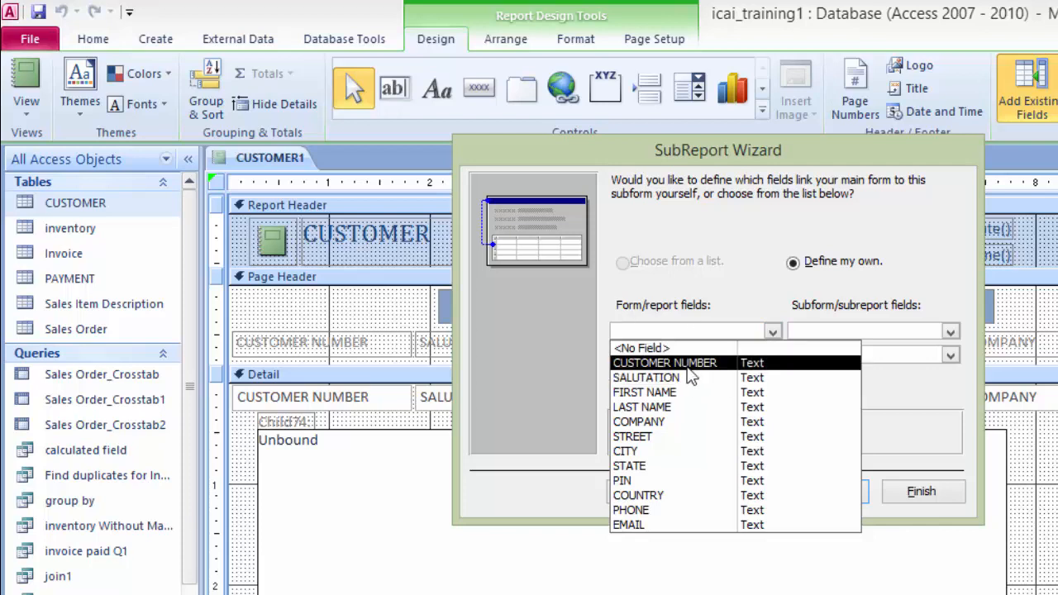
left_click(690, 364)
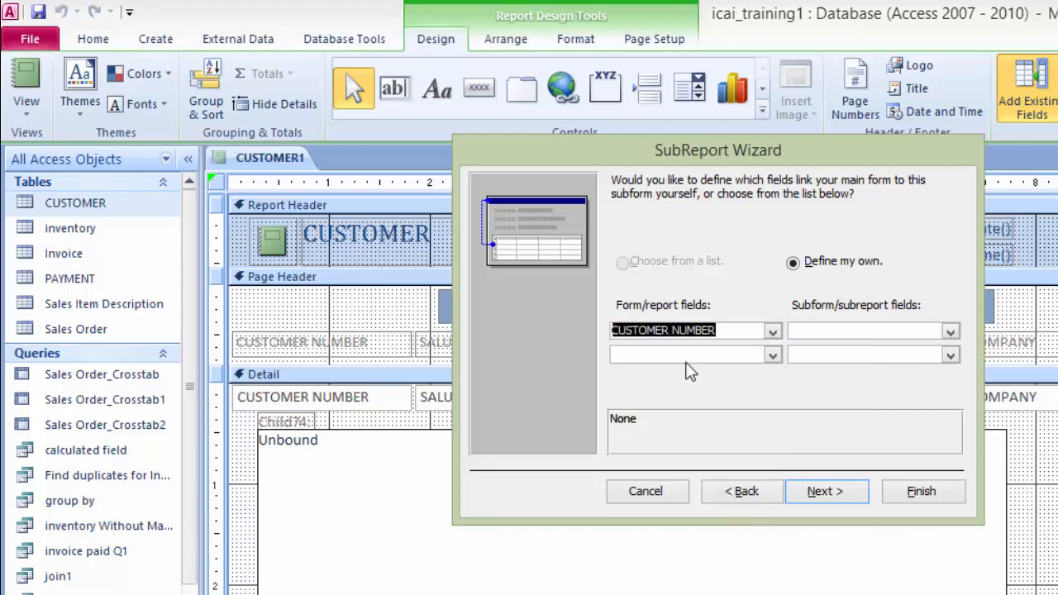
left_click(950, 332)
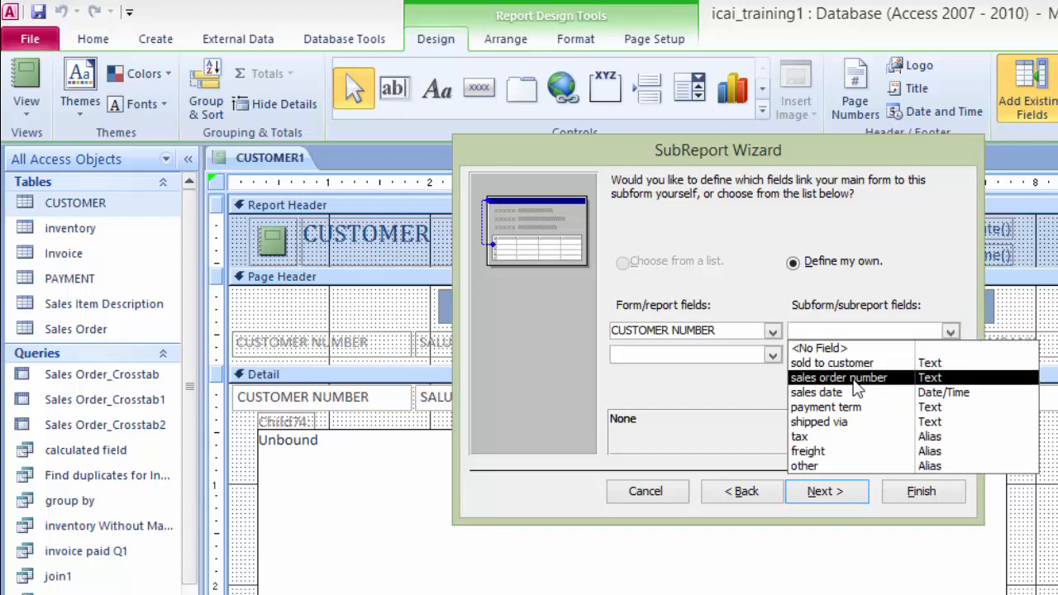
left_click(858, 388)
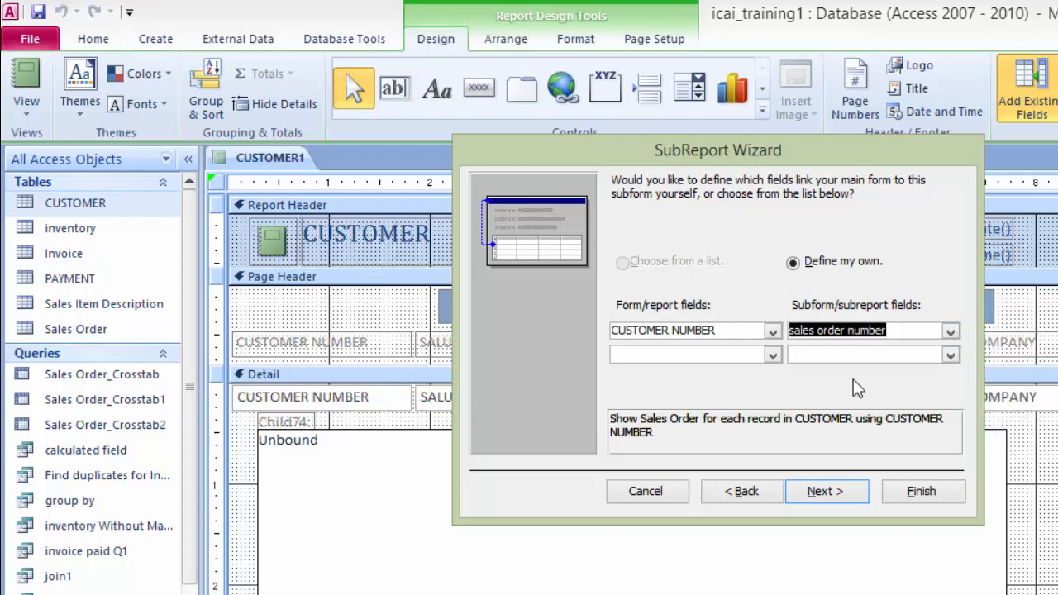
left_click(819, 495)
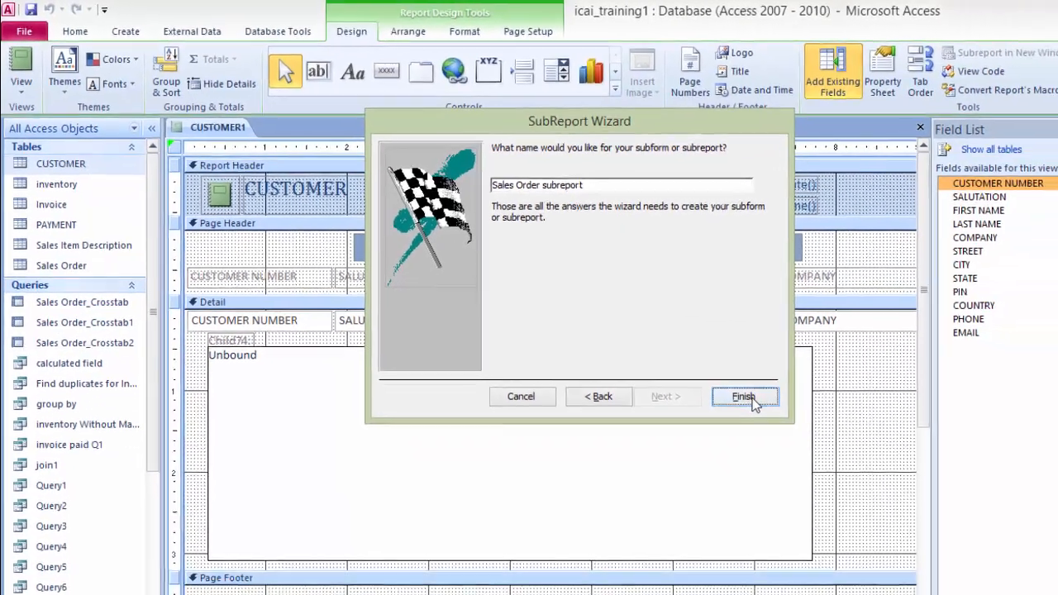
Step: Finish the wizard, naming the subreport Sales Order subreport4
left_click(931, 493)
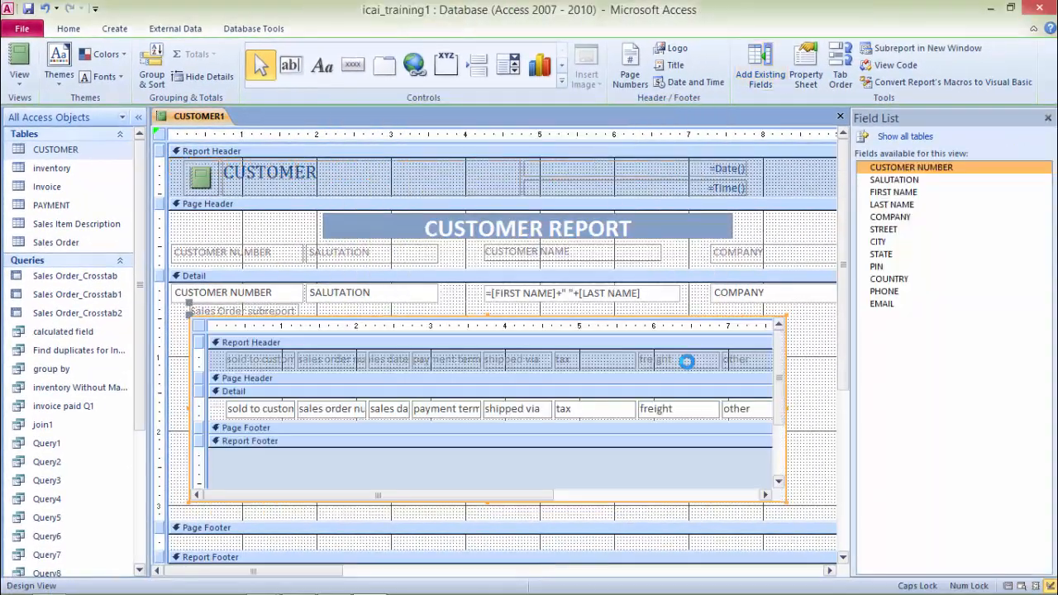
right_click(202, 117)
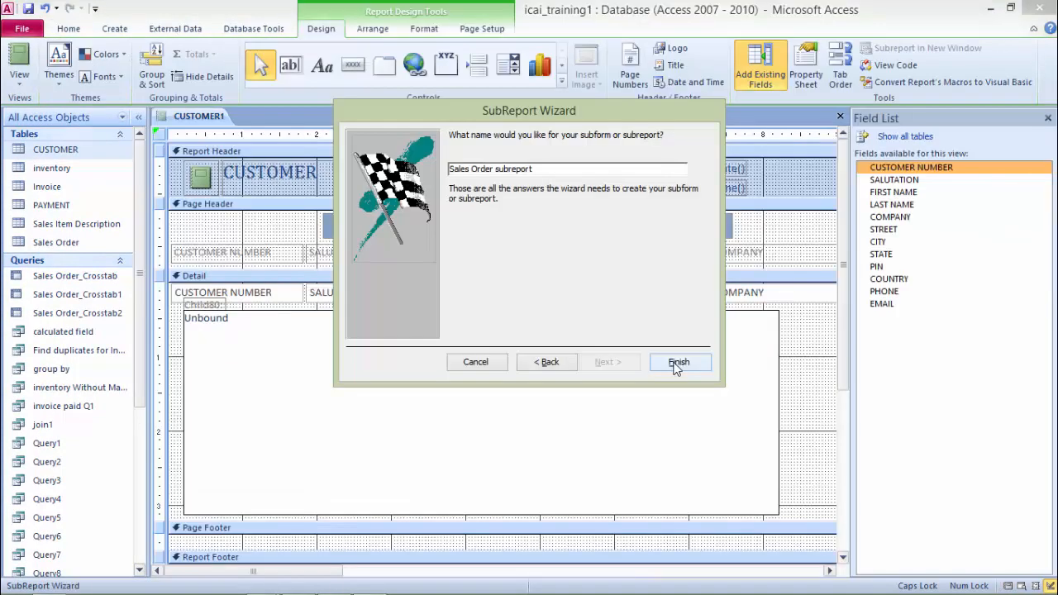
left_click(676, 363)
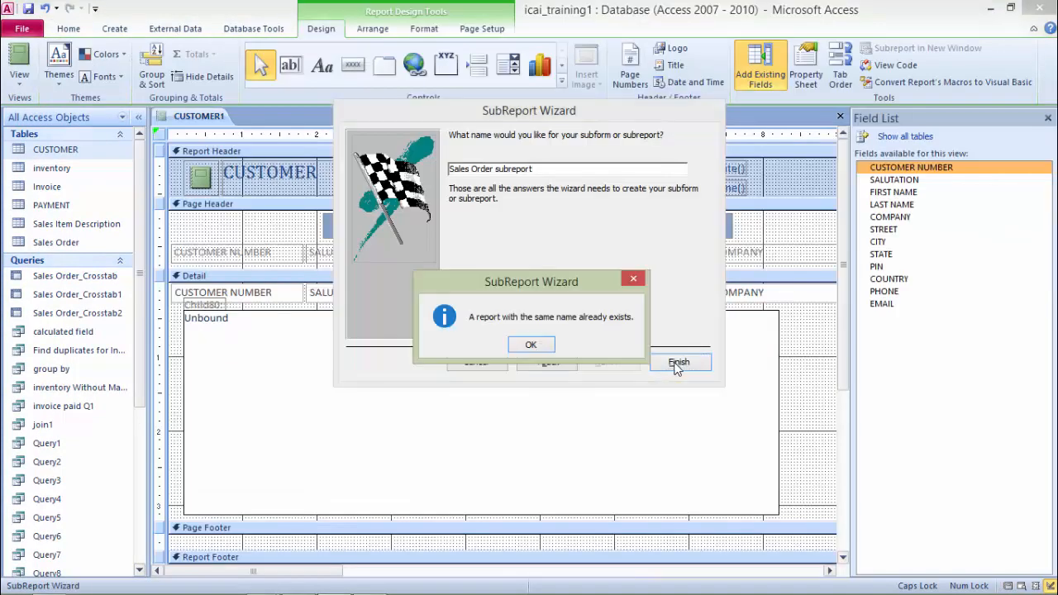
left_click(531, 347)
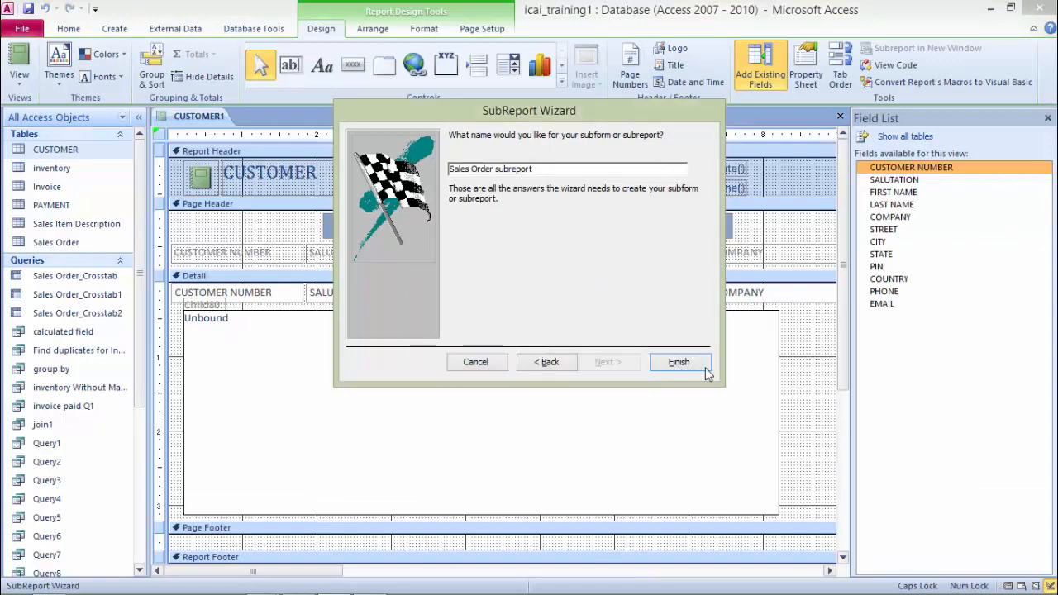
left_click(678, 364)
left_click(531, 346)
type("4")
left_click(680, 363)
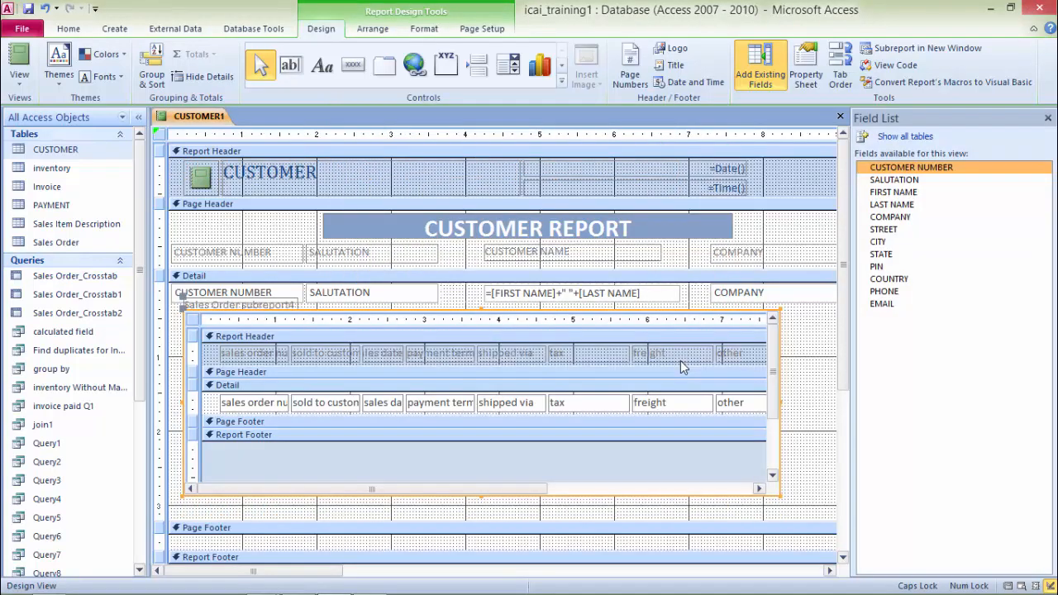
Step: Switch the CUSTOMER1 report to Report View
right_click(208, 118)
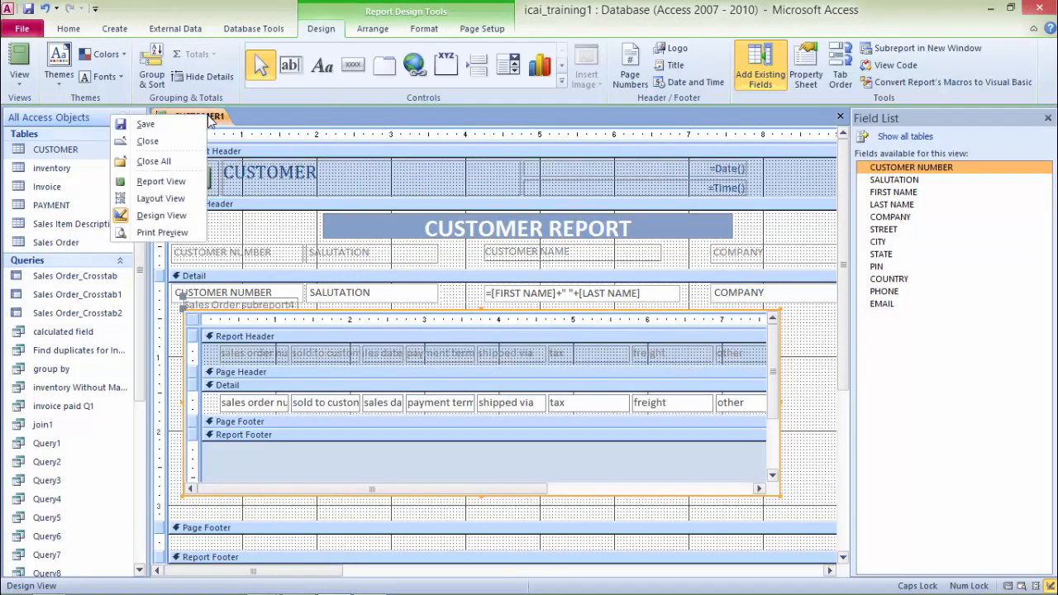
left_click(162, 182)
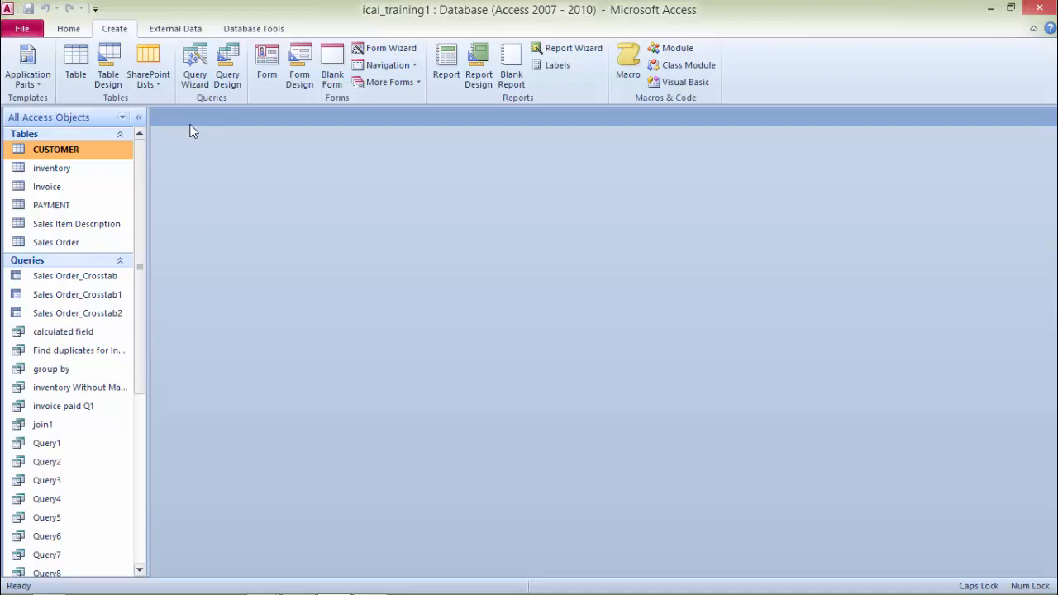
Step: Start a new query in Query Design with the Sales Order, Sales Item Description and inventory tables
left_click(229, 74)
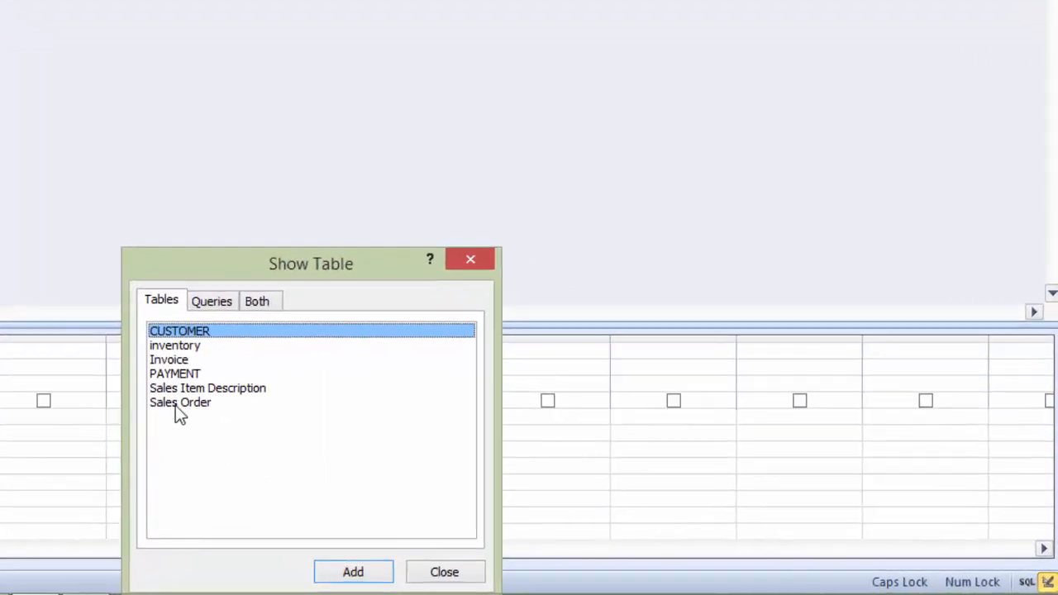
left_click(175, 404)
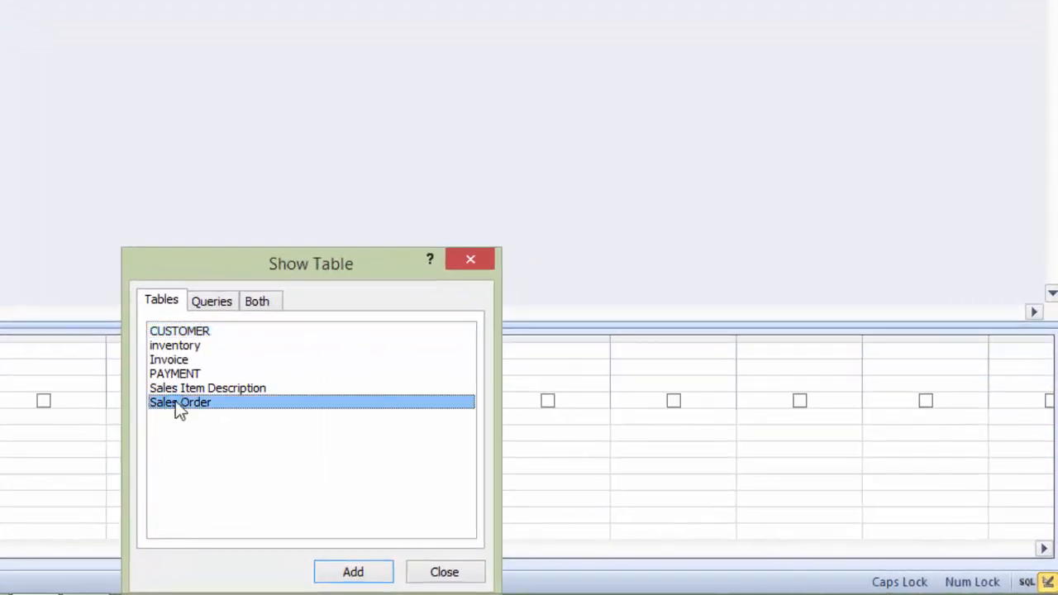
double_click(182, 388)
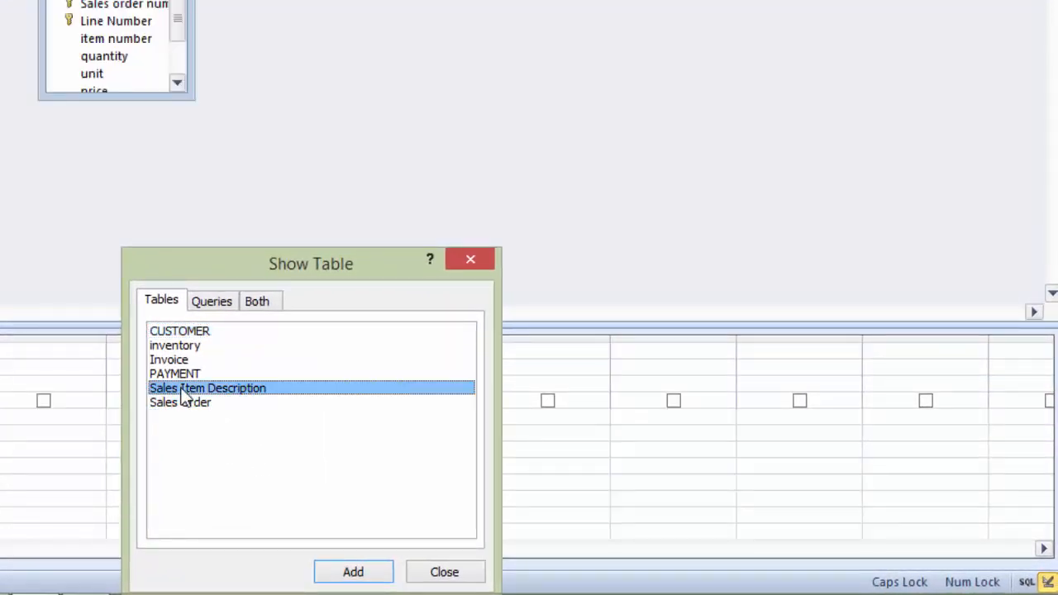
double_click(195, 347)
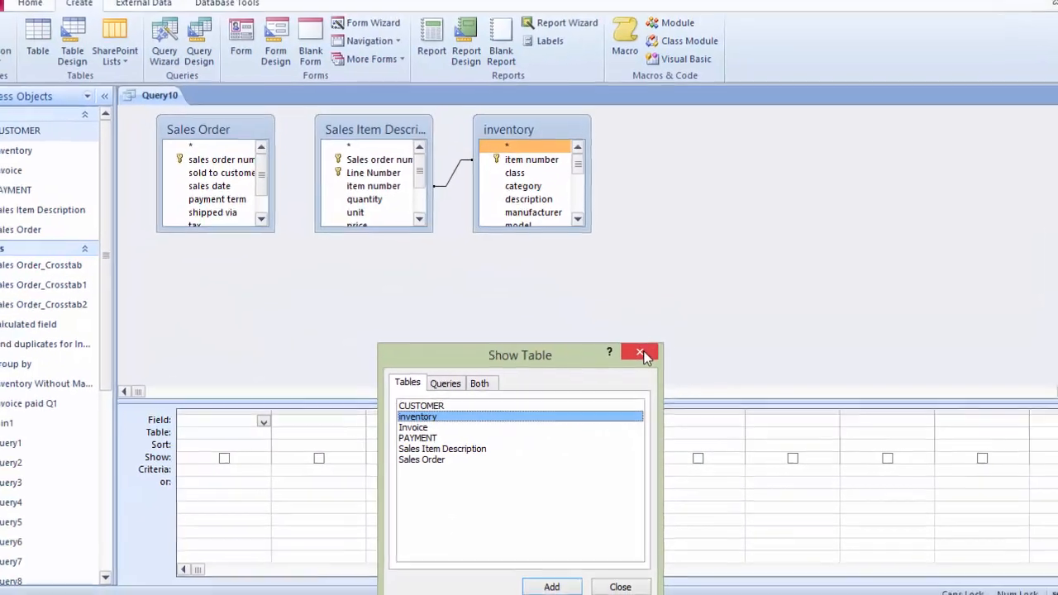
left_click(551, 296)
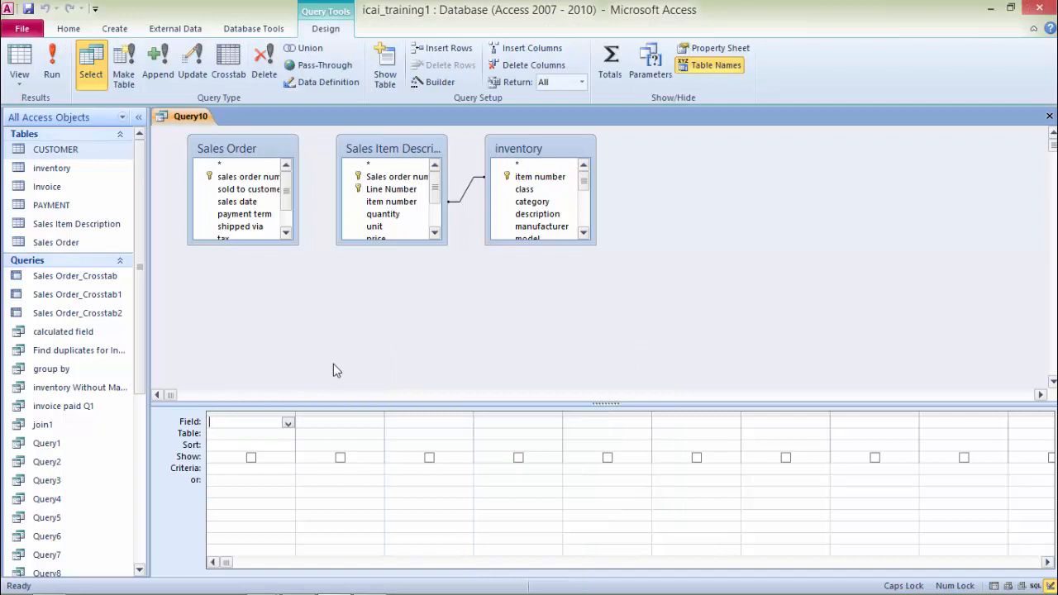
Step: Join Sales Order to Sales Item Description on sales order number, and add inventory's category and item number fields
left_click(248, 176)
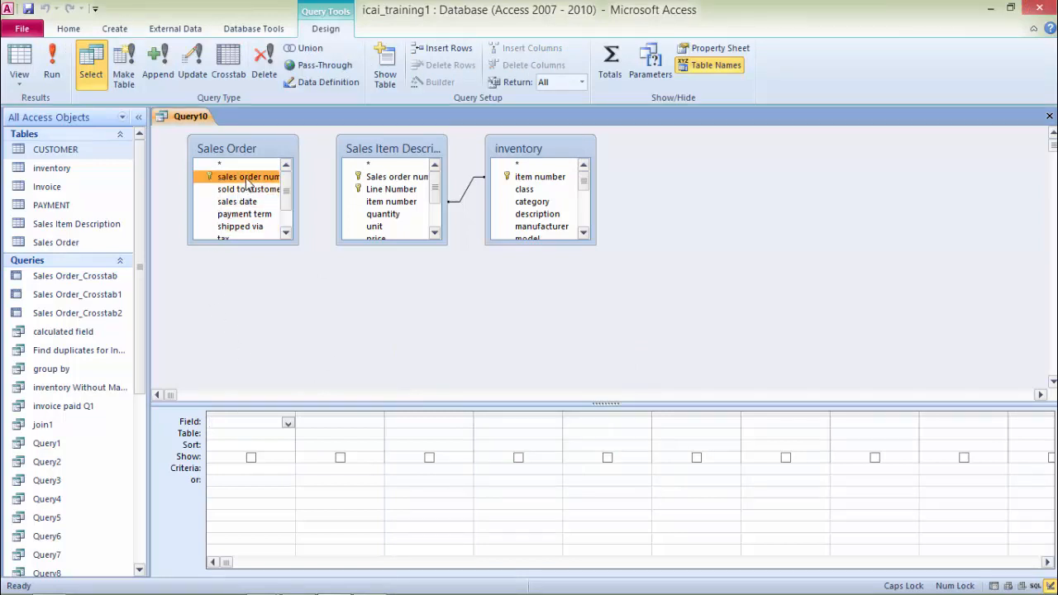
left_click_drag(248, 184, 407, 182)
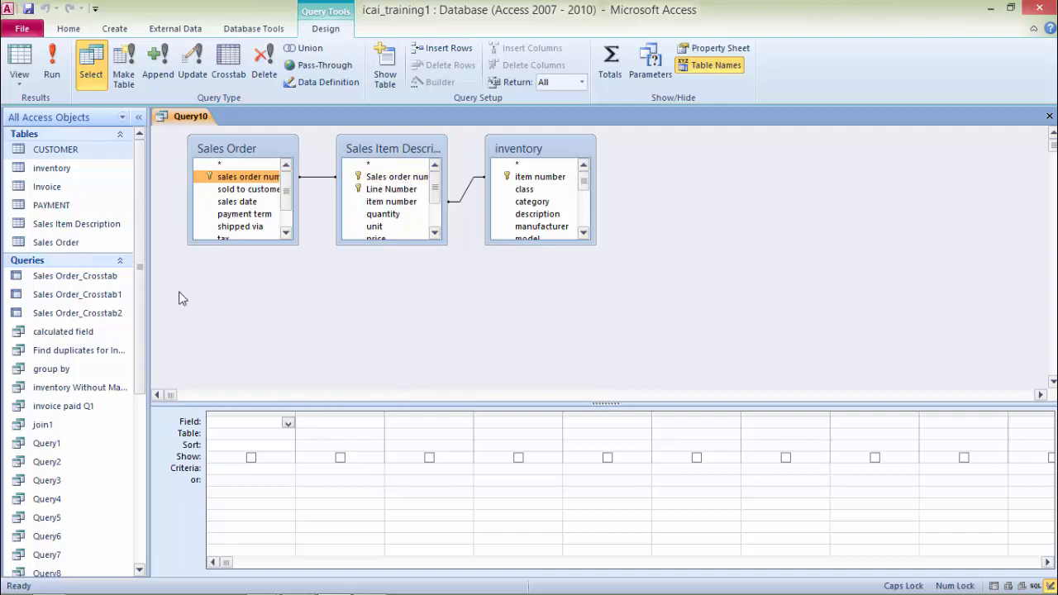
double_click(546, 203)
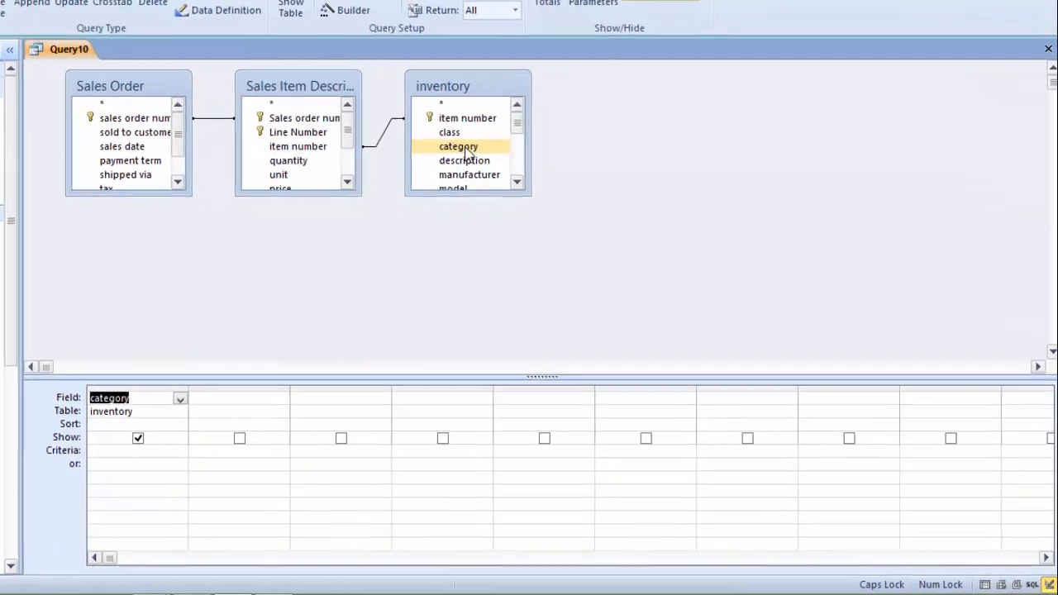
double_click(453, 106)
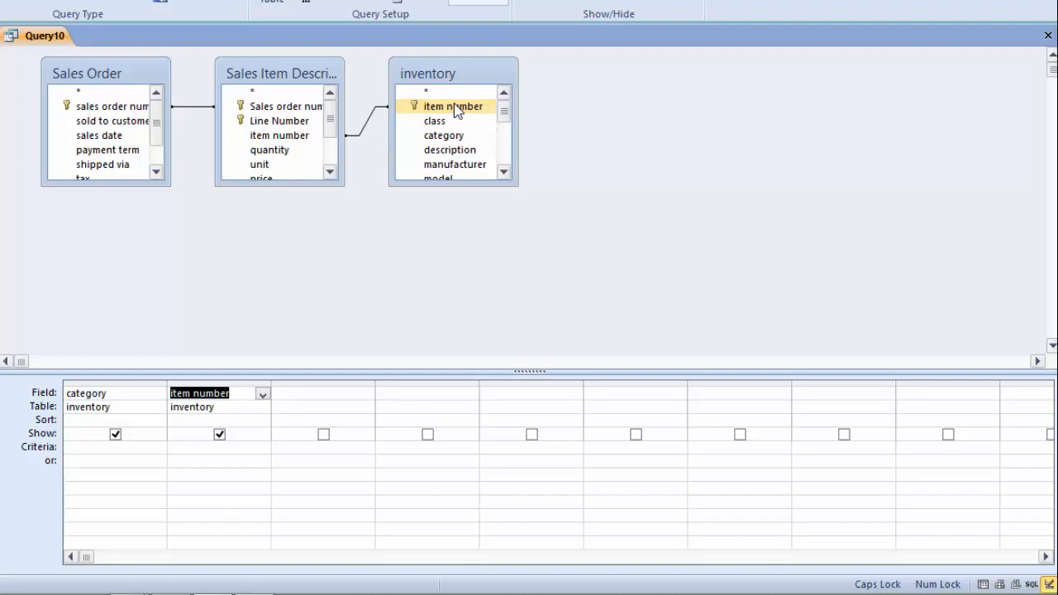
Step: Add a calculated field QTR: DATEPART("Q",[SALES DATE]) in the next empty column of the query grid
left_click(295, 394)
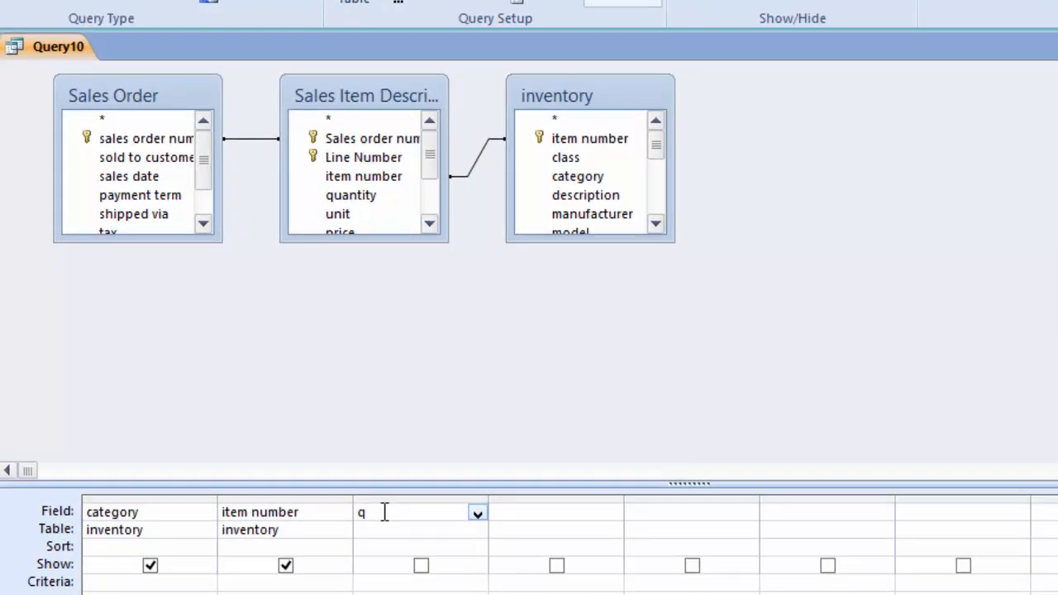
key("BackSpace")
type("QTR")
type(": dA")
key("BackSpace")
key("BackSpace")
type("DATEPART(\"Q")
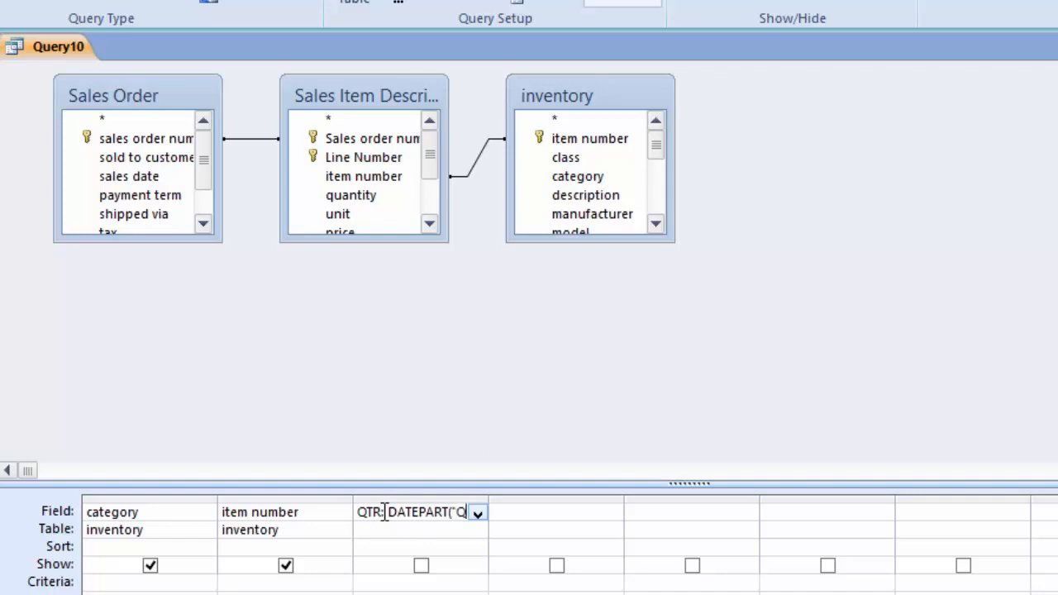
type("\"")
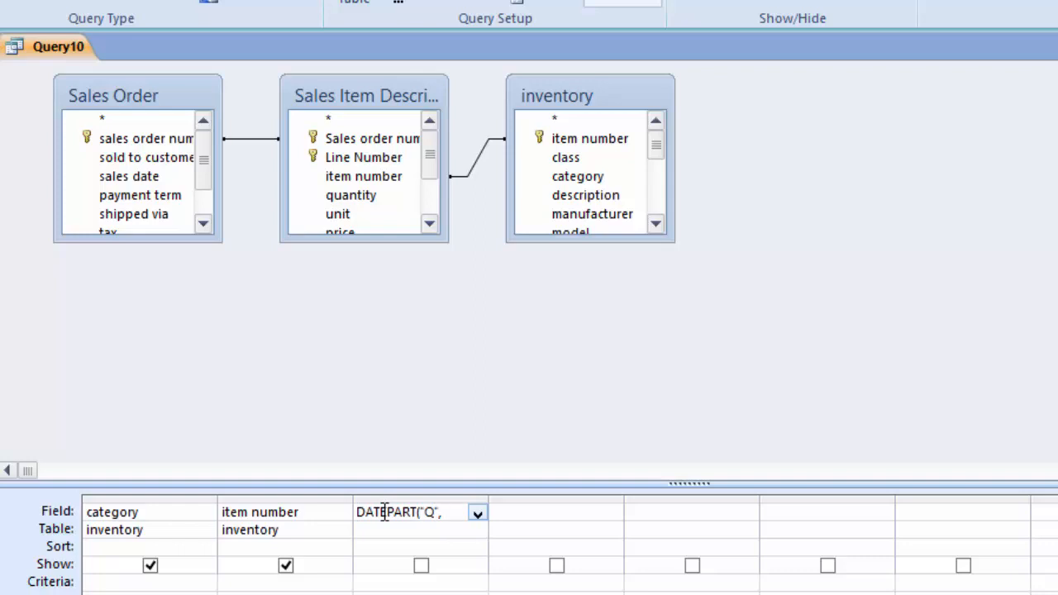
type(",[SALE")
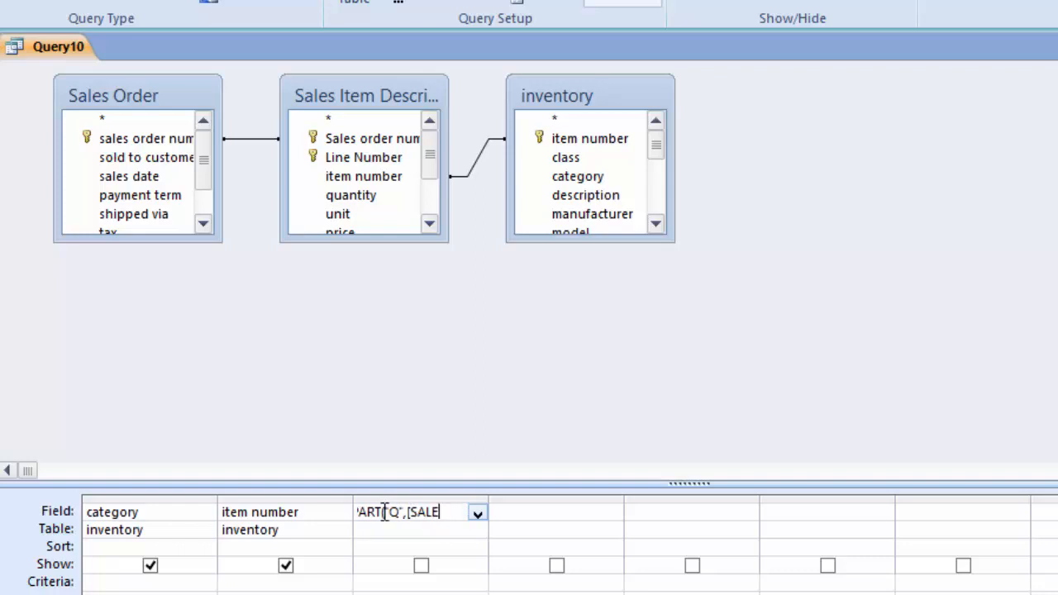
type("S DAT")
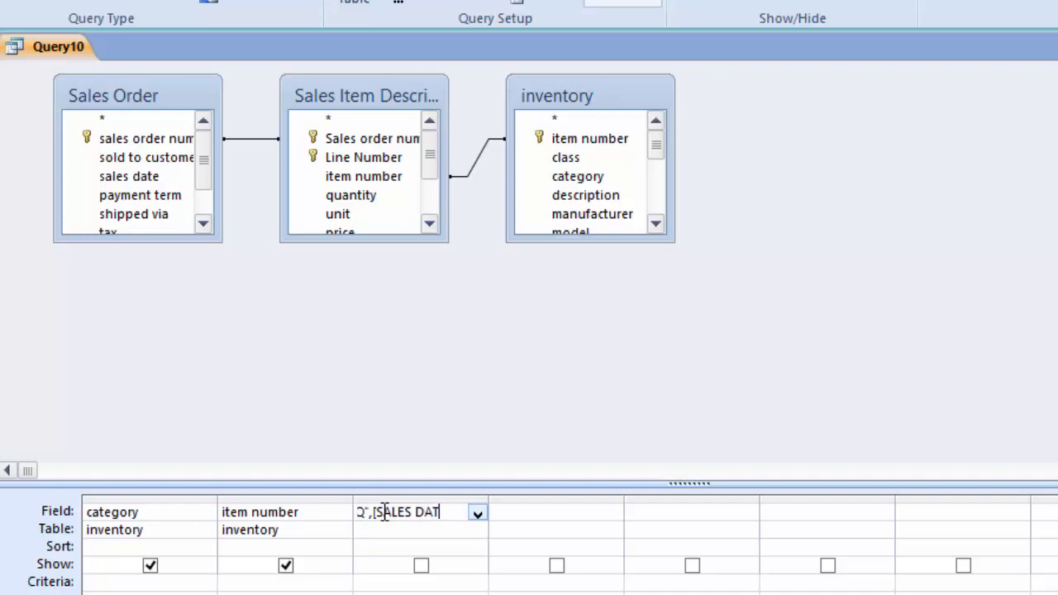
type("E])")
Step: Add a calculated field SALES: [PRICE]*[QUANTITY] in the following column
left_click(542, 513)
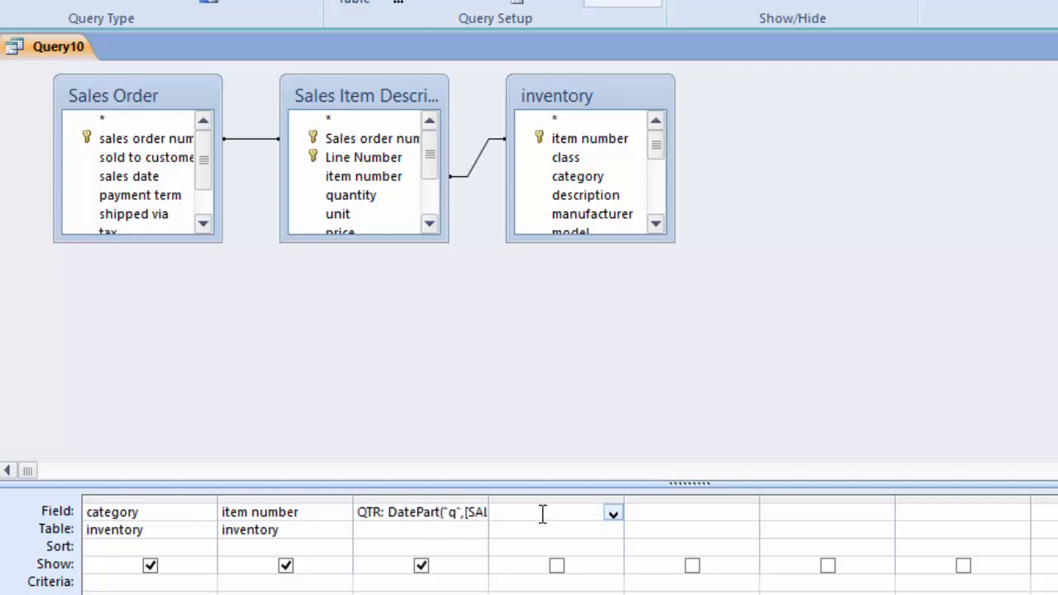
type("SALES ")
type(":")
type(" [PRICE")
type("]")
type("*[")
type("QUANTI")
type("TY")
type("]")
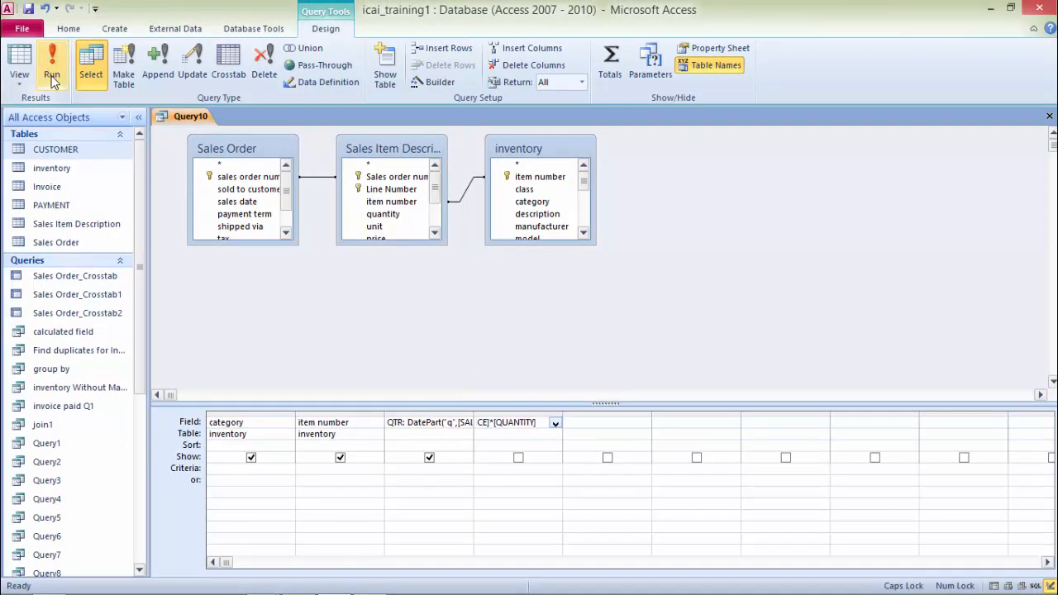
Step: Run the query, return to Design View, and save the query as SALES DATA
left_click(51, 75)
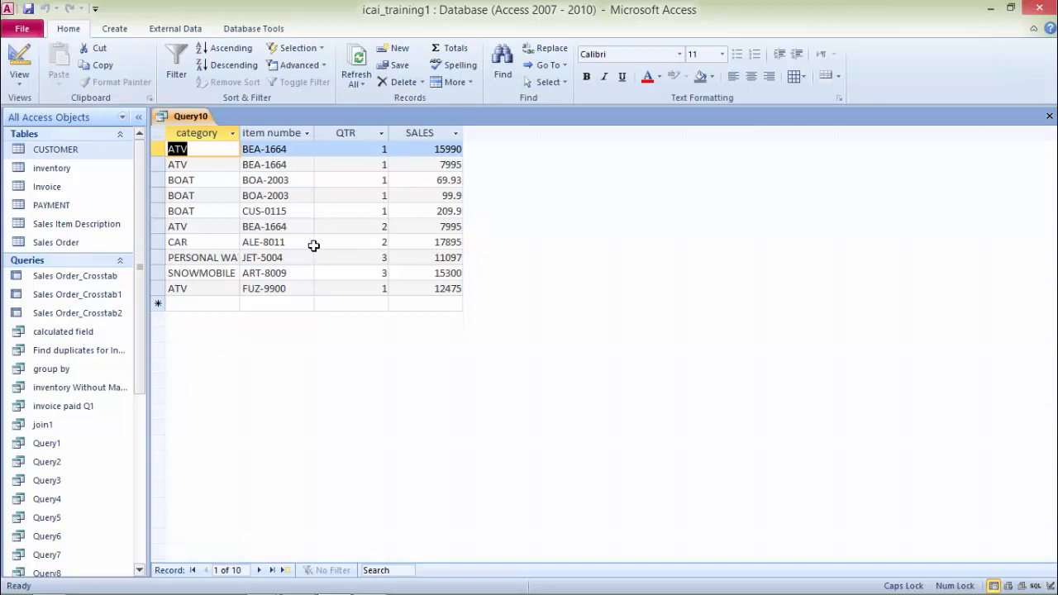
left_click(19, 56)
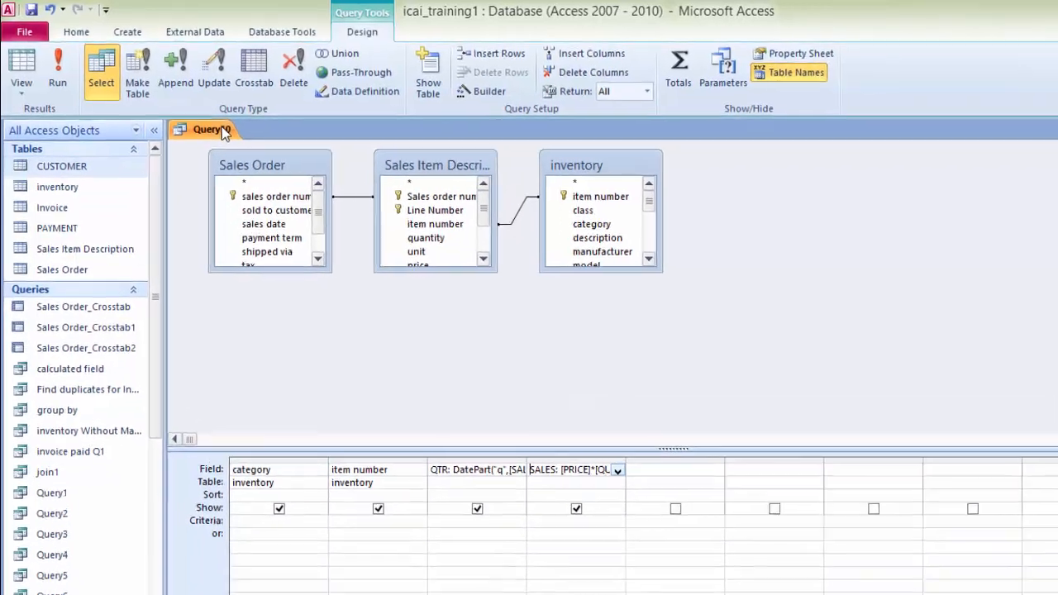
right_click(200, 120)
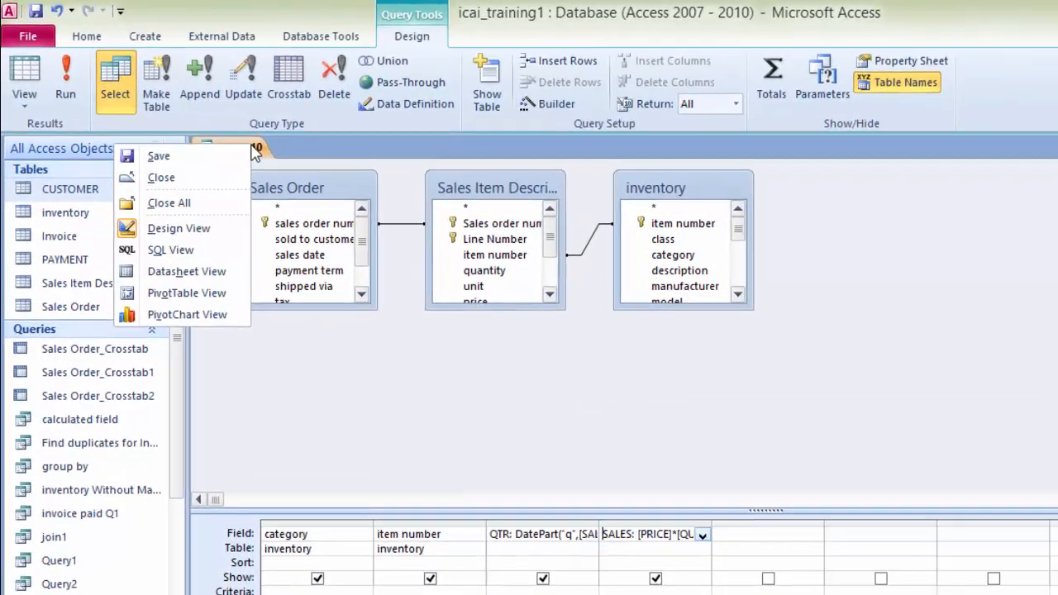
left_click(173, 130)
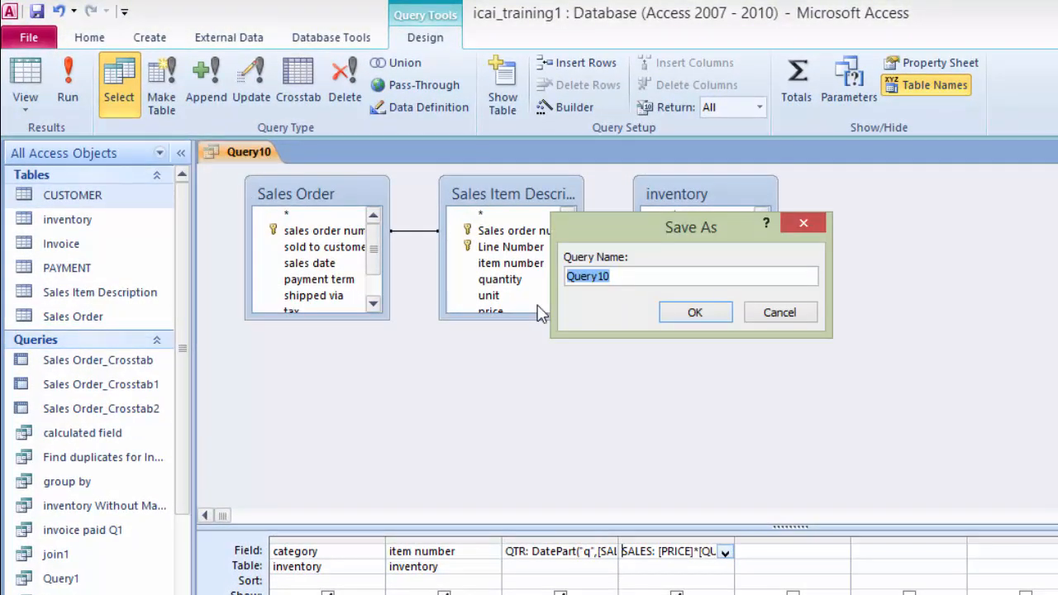
type("SALES DATA")
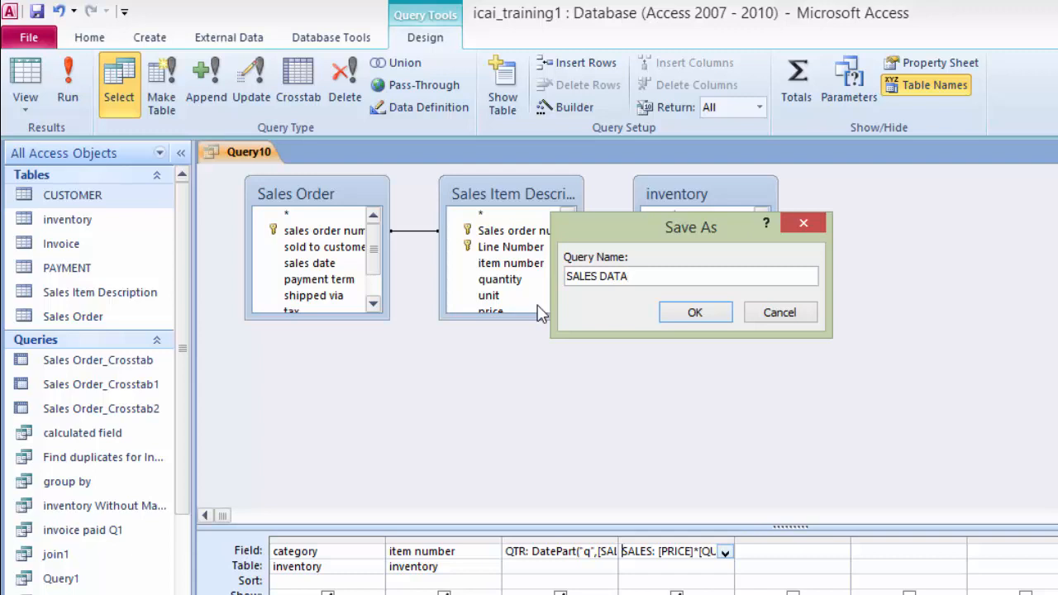
key("Return")
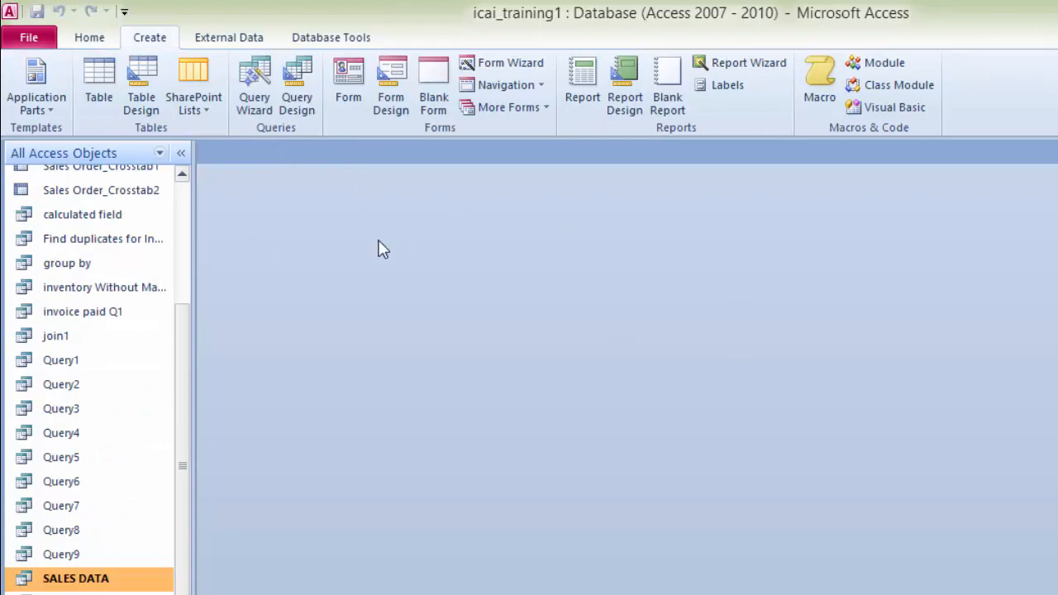
Step: Create a new form in Form Design and draw a chart control covering most of the detail section
left_click(393, 74)
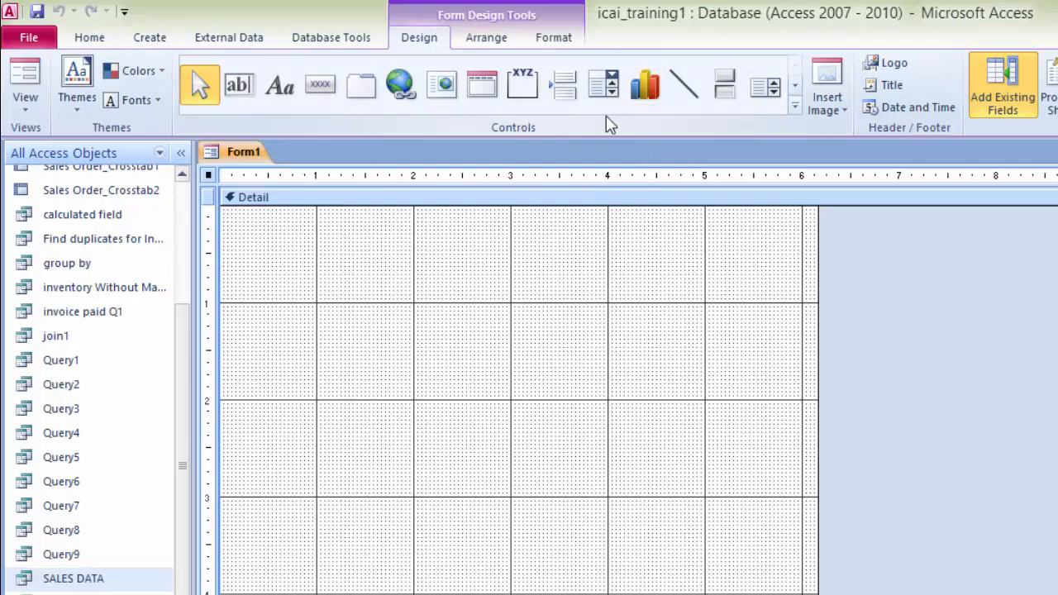
left_click(646, 88)
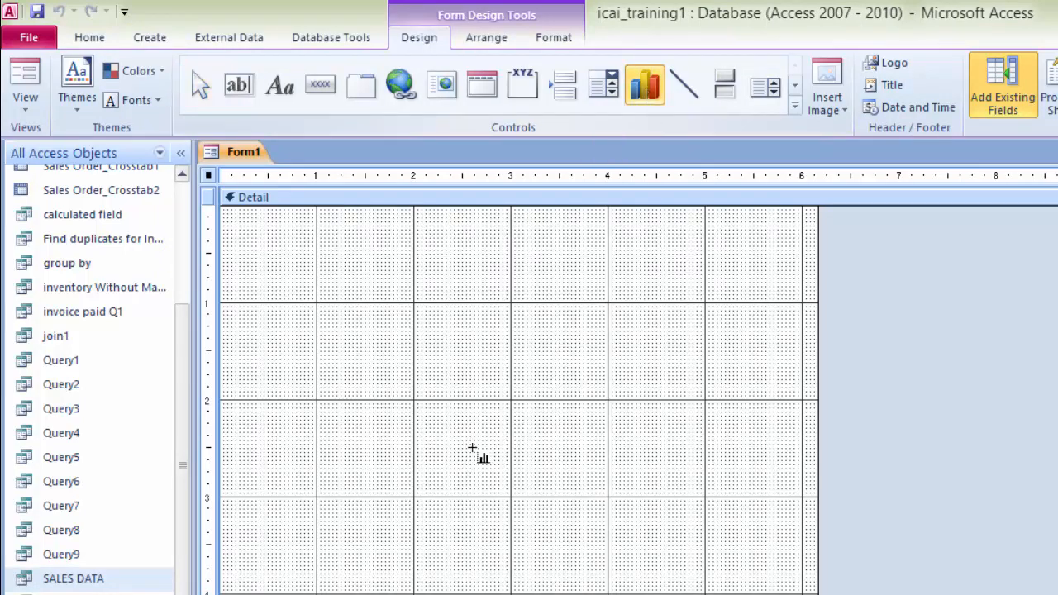
left_click_drag(244, 228, 803, 593)
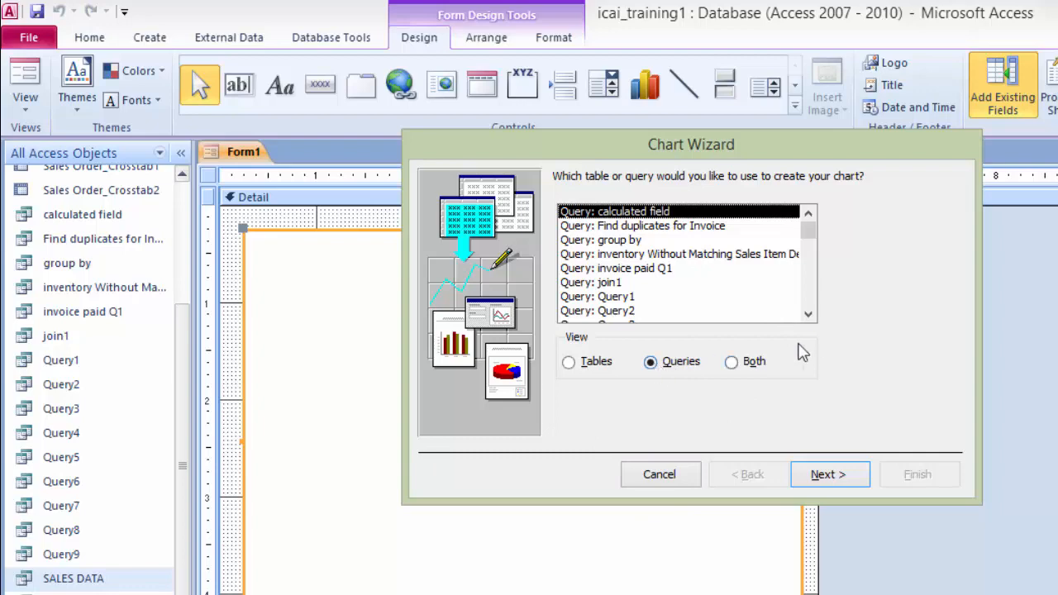
Step: In the Chart Wizard, choose the SALES DATA query as the chart's data source
left_click(808, 316)
left_click(808, 316)
left_click(808, 316)
left_click(808, 316)
left_click(809, 316)
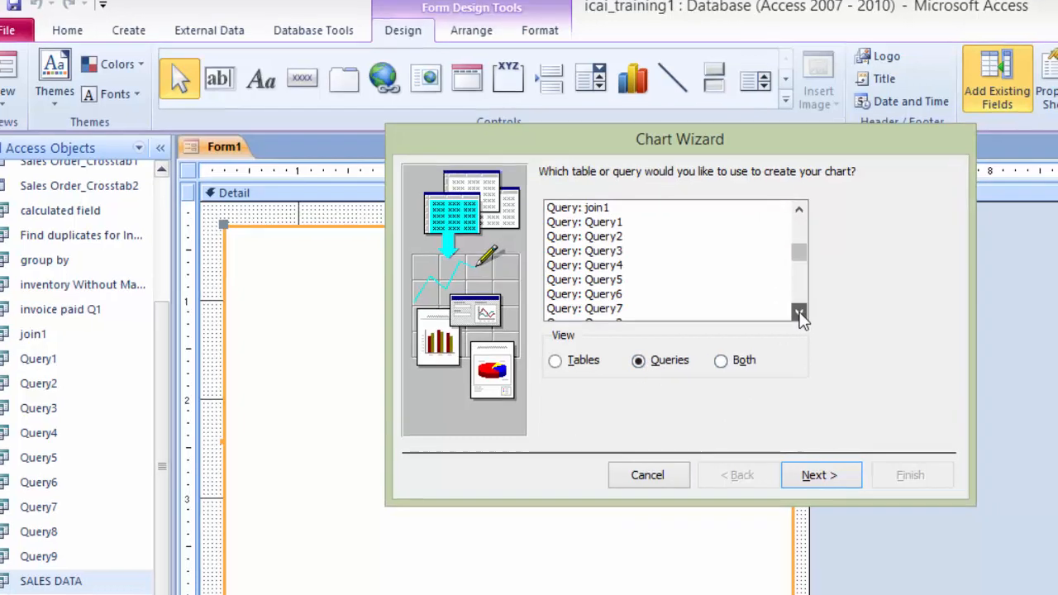
left_click(808, 316)
left_click(809, 316)
left_click(808, 315)
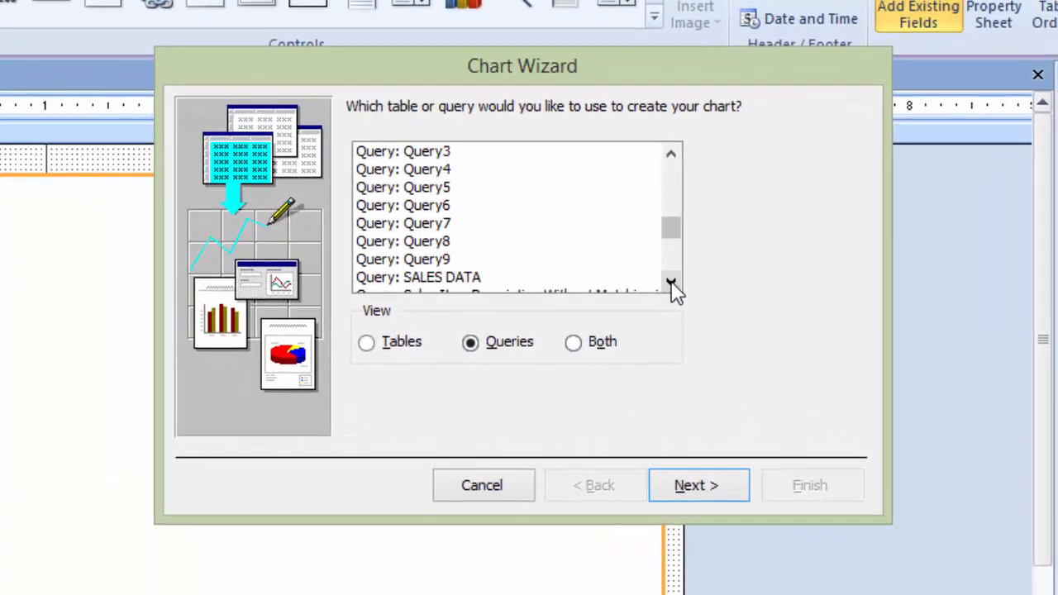
left_click(671, 283)
left_click(671, 282)
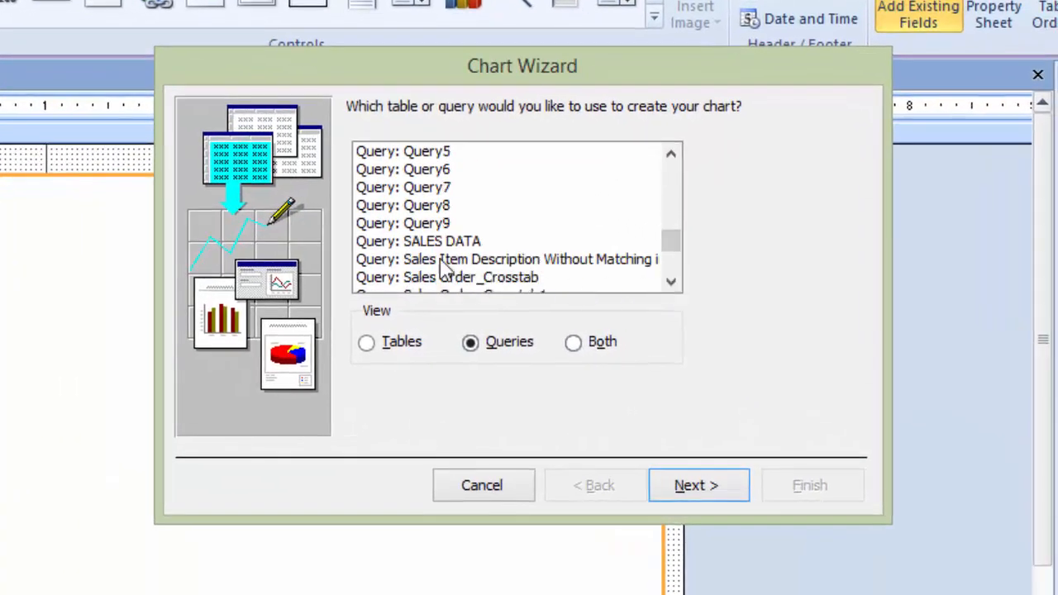
left_click(422, 241)
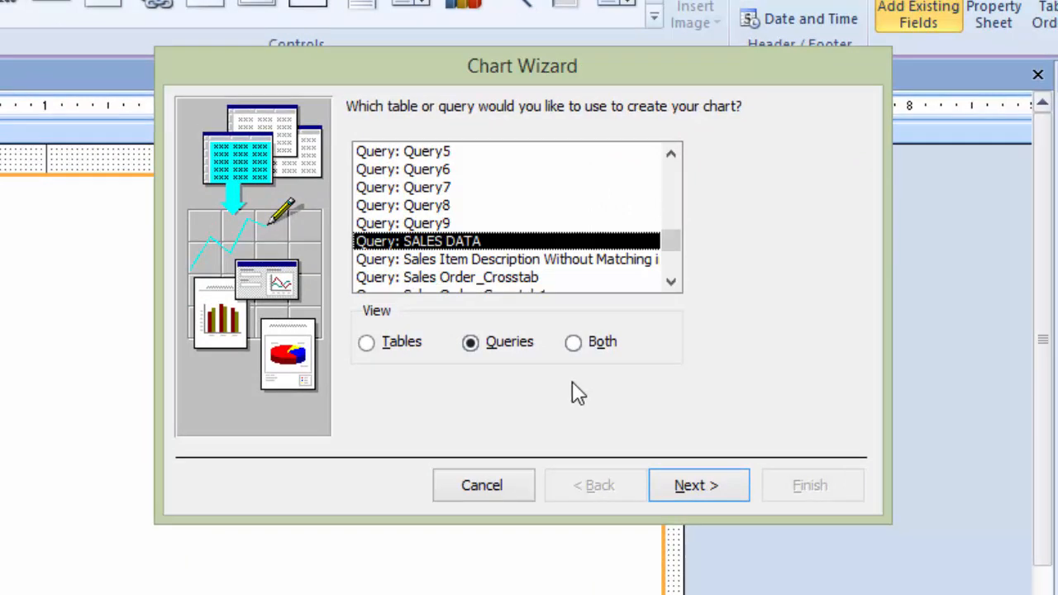
left_click(679, 488)
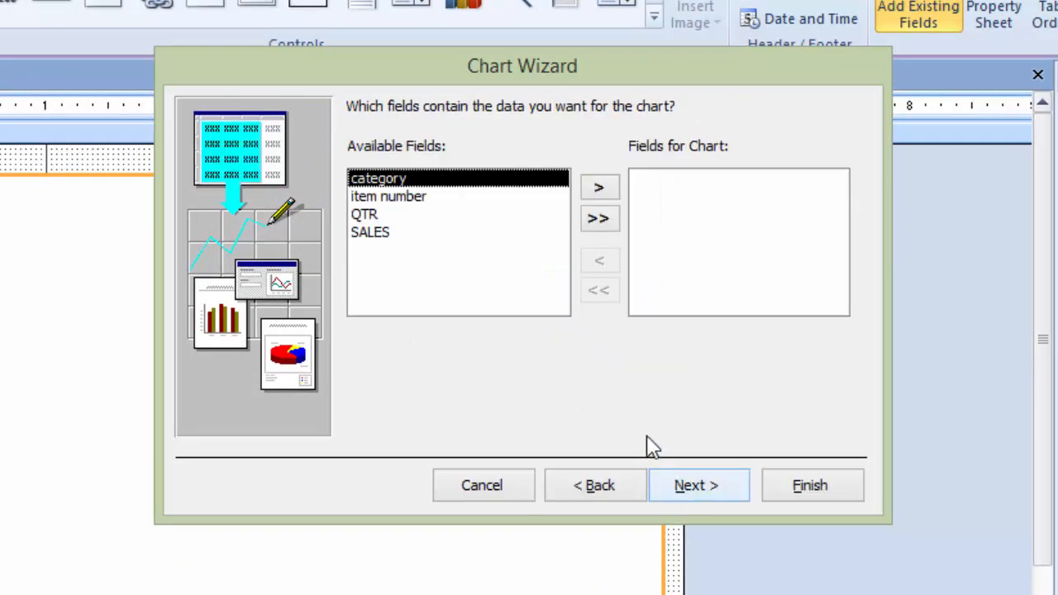
Step: Add the category, QTR and SALES fields to the chart
left_click(605, 194)
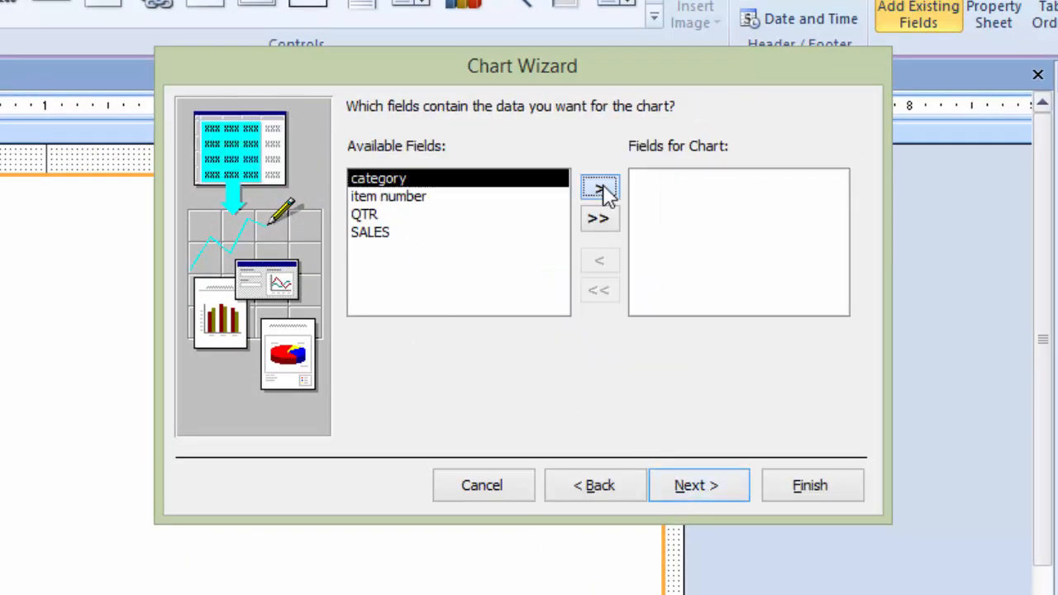
left_click(383, 198)
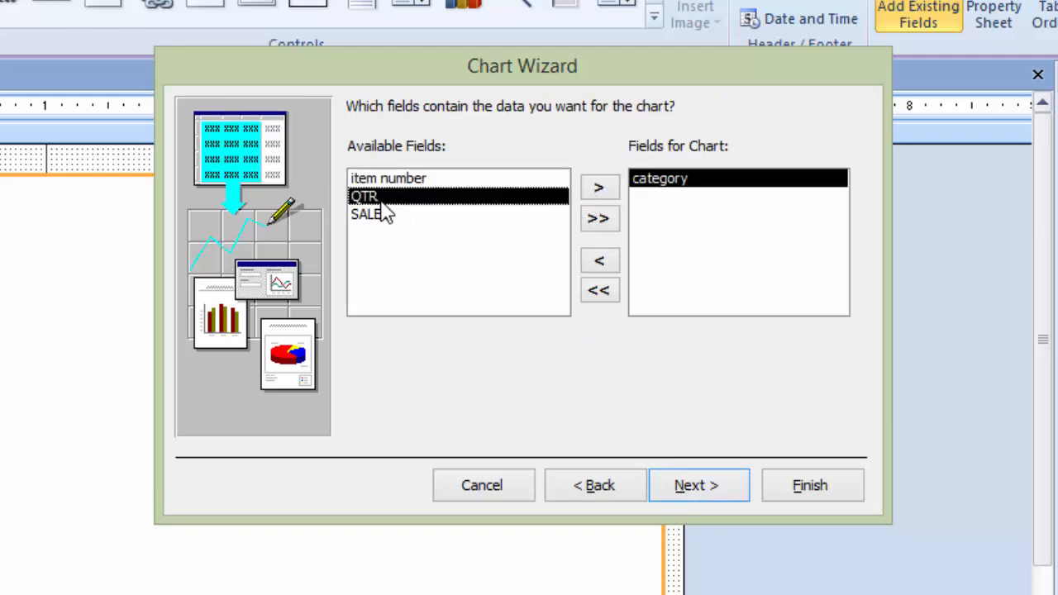
left_click(600, 189)
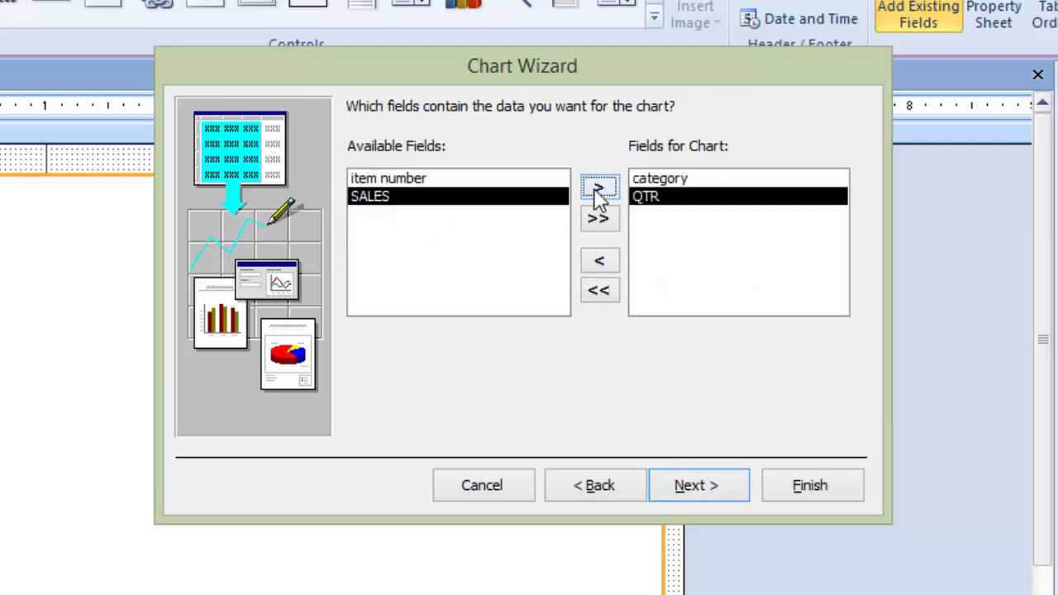
left_click(599, 192)
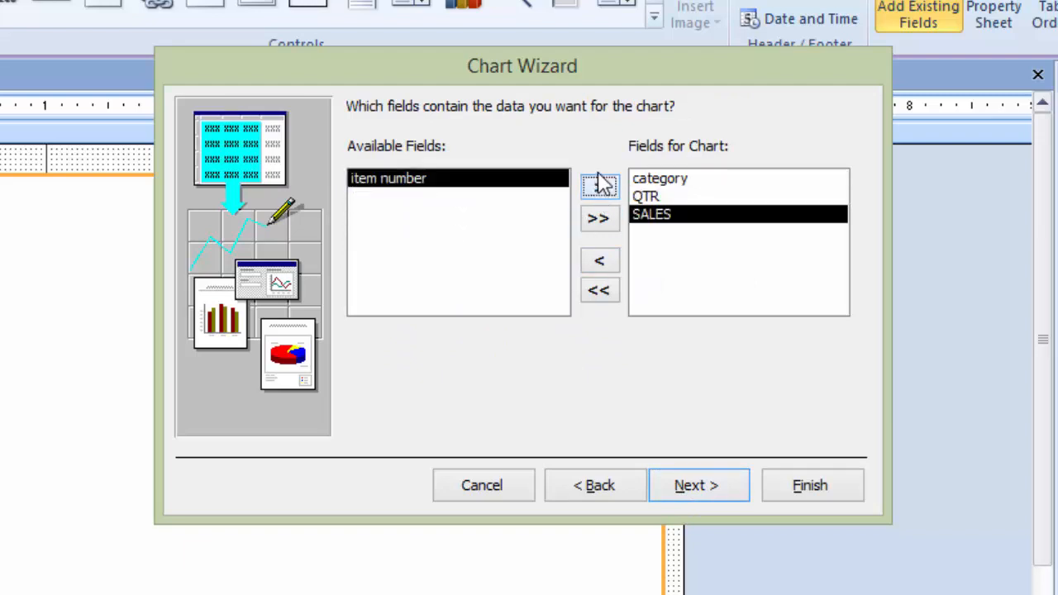
left_click(696, 487)
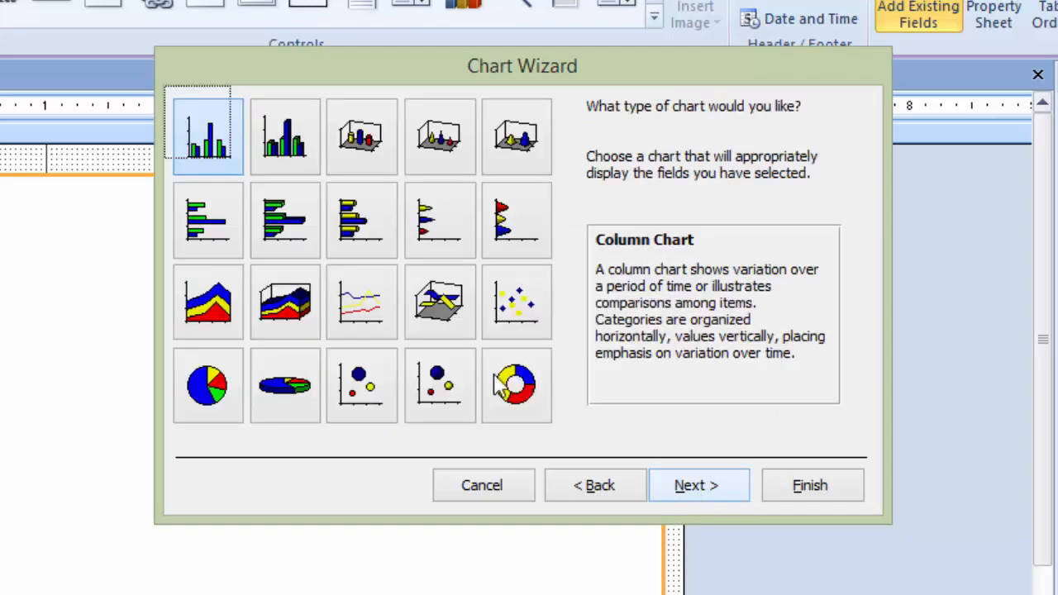
Step: Pick the 3-D Column Chart type, keep the default layout, and finish with the title SALES DATA and a legend
left_click(285, 140)
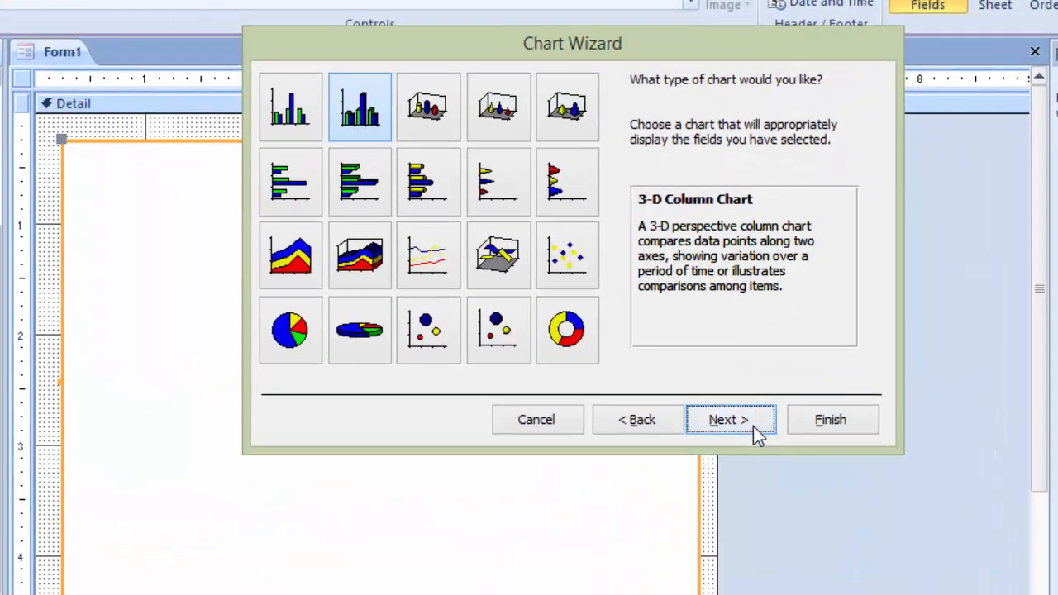
left_click(650, 369)
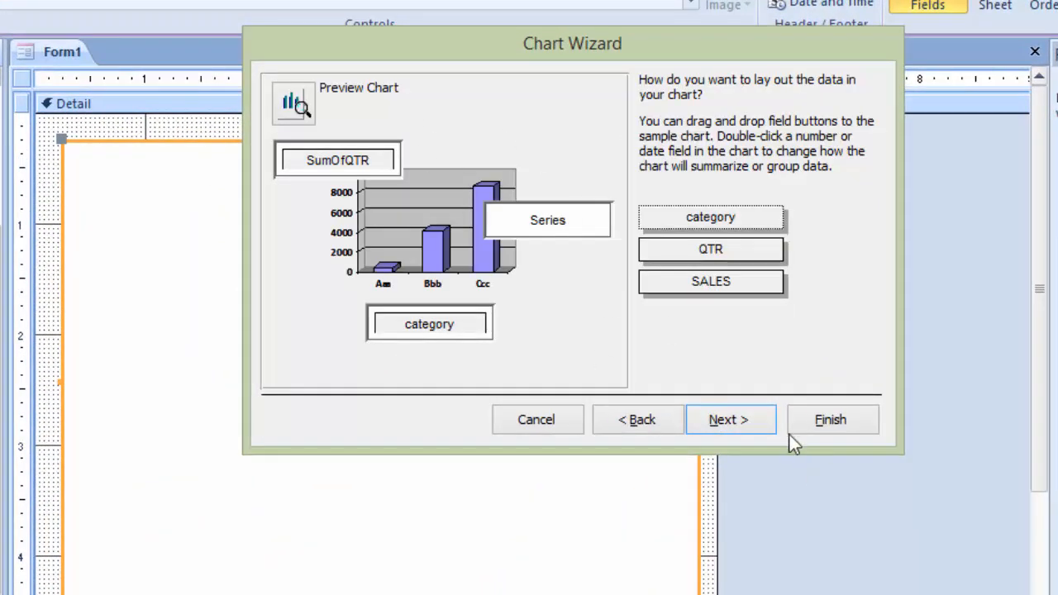
left_click(734, 426)
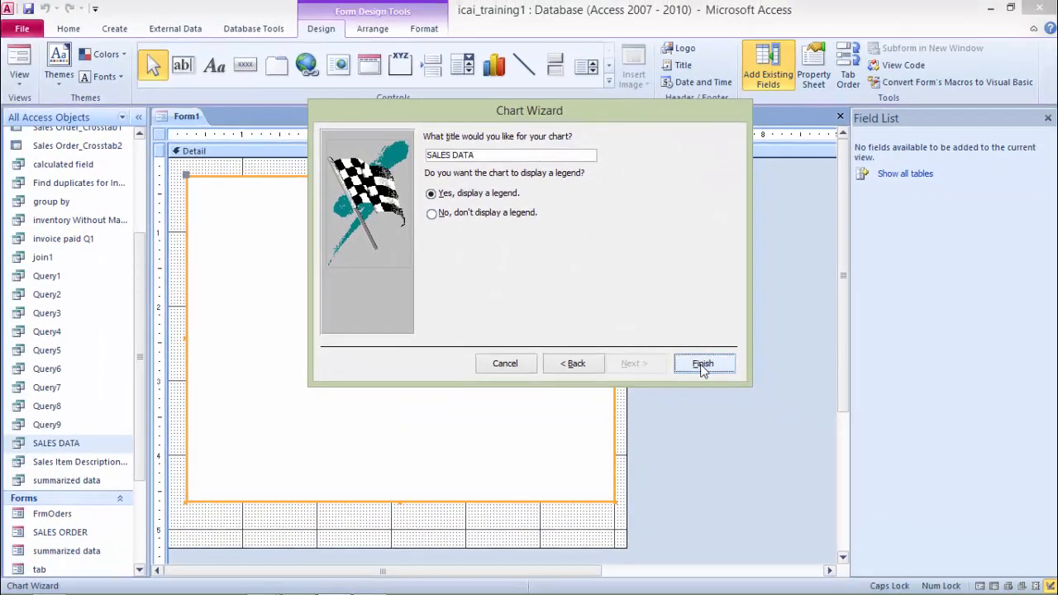
left_click(830, 419)
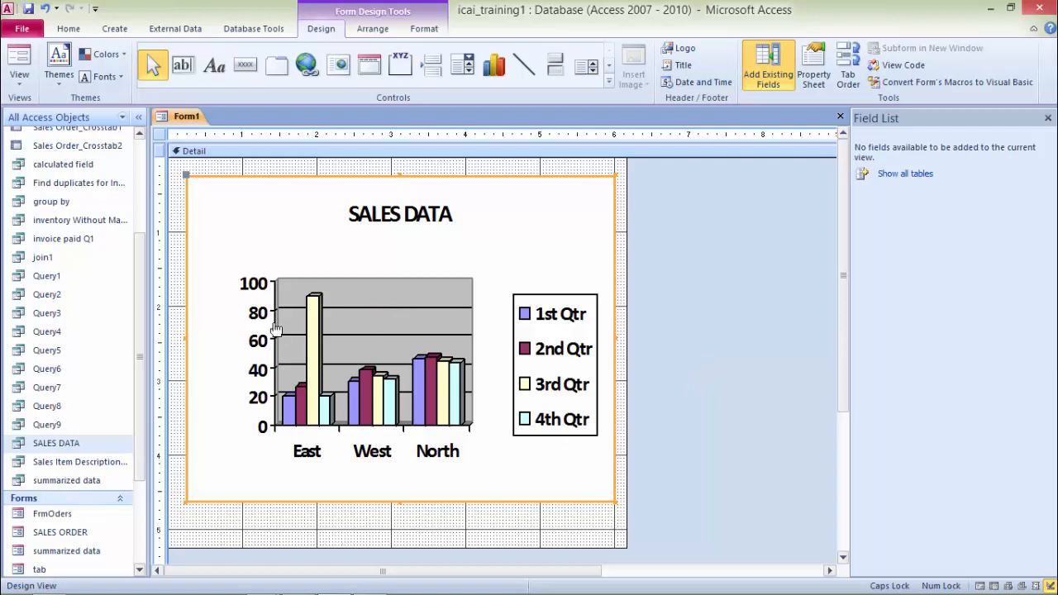
Step: Switch the new form to Form View
right_click(186, 120)
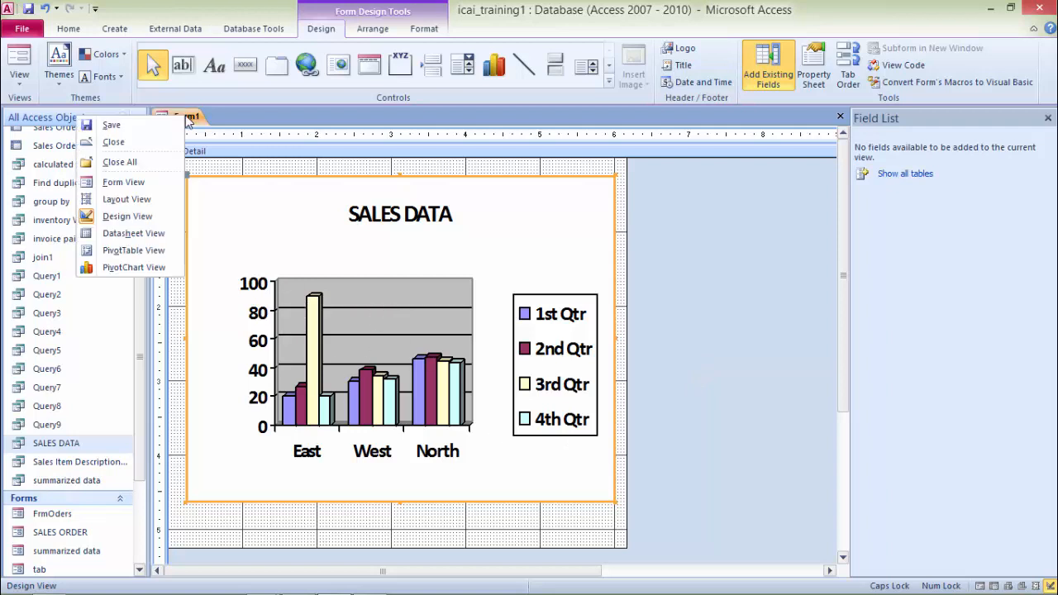
left_click(120, 184)
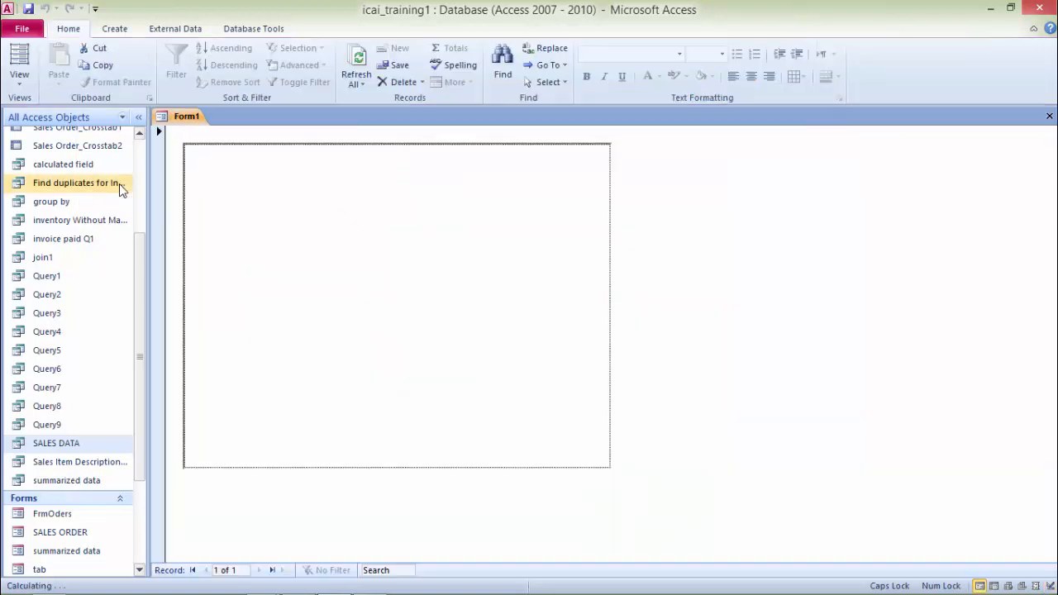